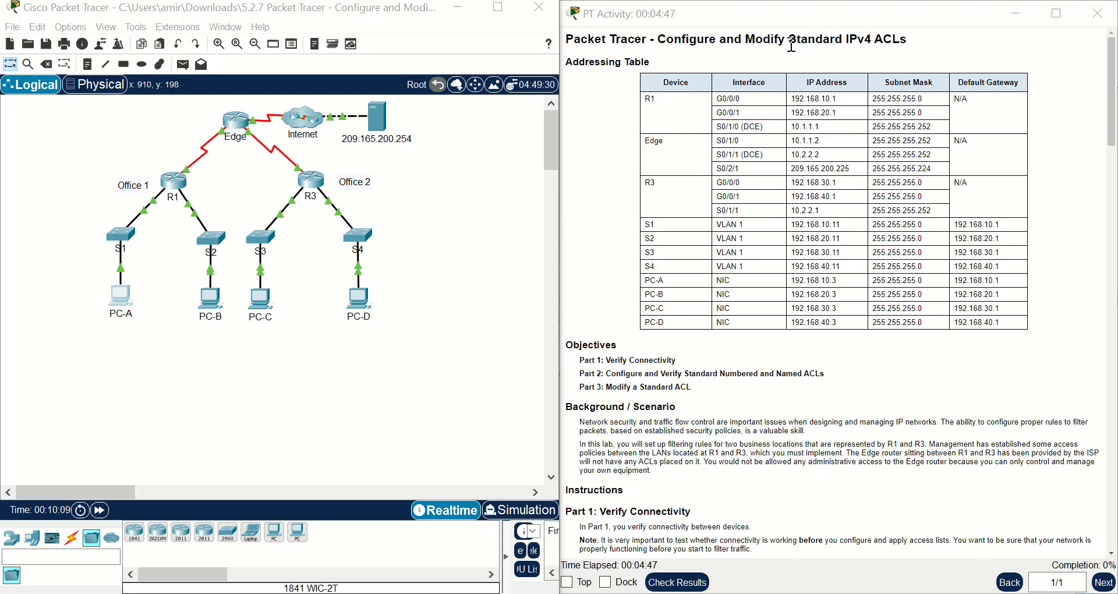
- Review the activity's addressing table, objectives, connectivity checks and numbered standard ACL instructions
{"action": "left_click_drag", "start_coordinate": [789, 41], "coordinate": [904, 63]}
{"action": "left_click", "coordinate": [904, 63]}
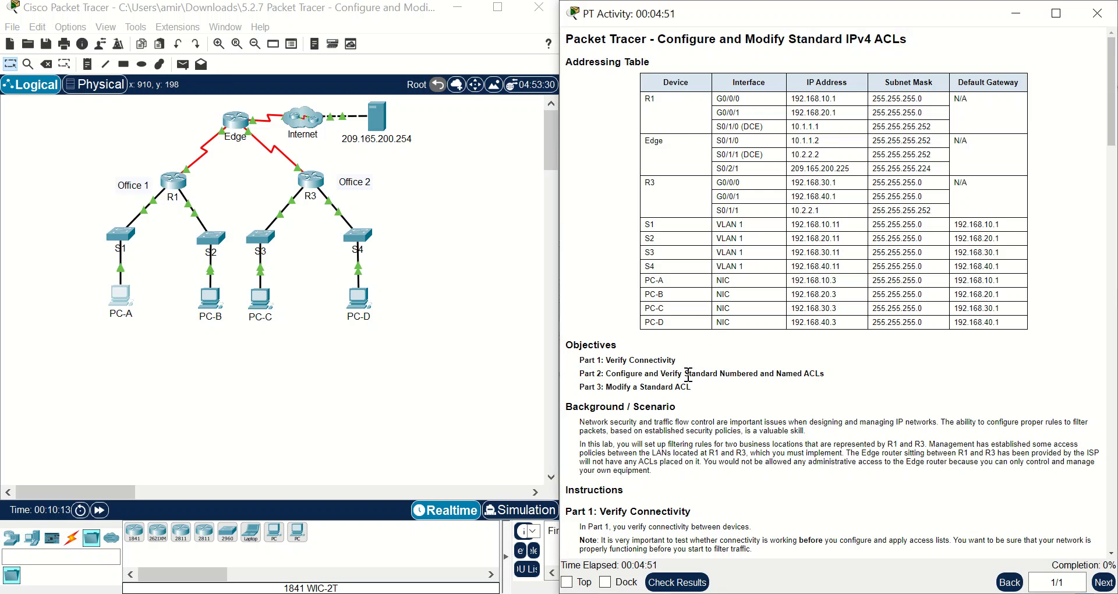
{"action": "left_click_drag", "start_coordinate": [688, 374], "coordinate": [754, 374]}
{"action": "left_click", "coordinate": [788, 375]}
{"action": "scroll", "coordinate": [755, 411], "scroll_direction": "down", "scroll_amount": 5}
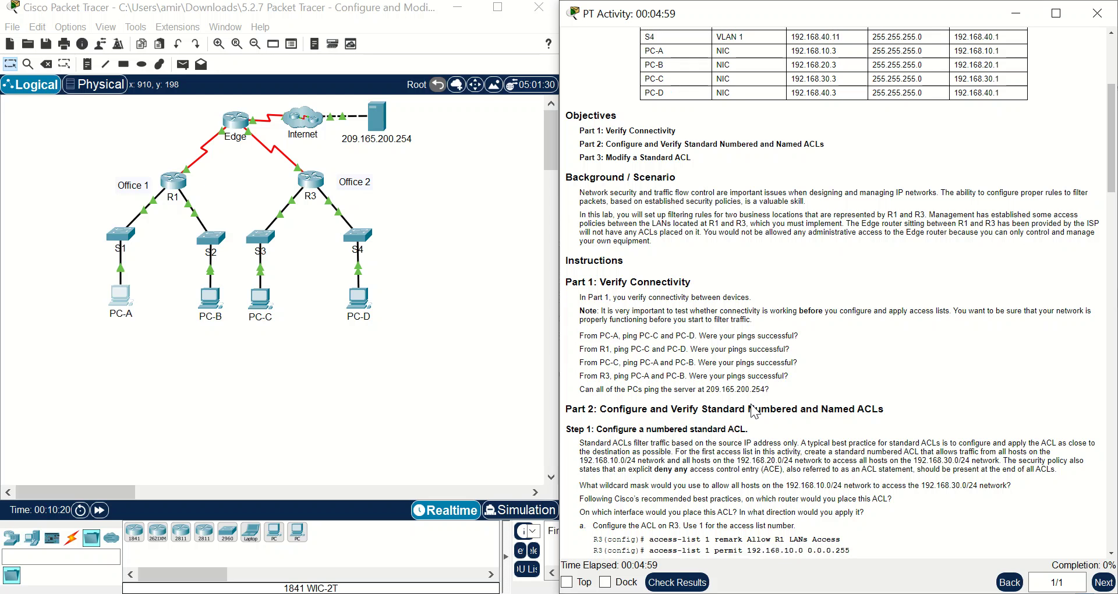
{"action": "scroll", "coordinate": [647, 303], "scroll_direction": "down", "scroll_amount": 2}
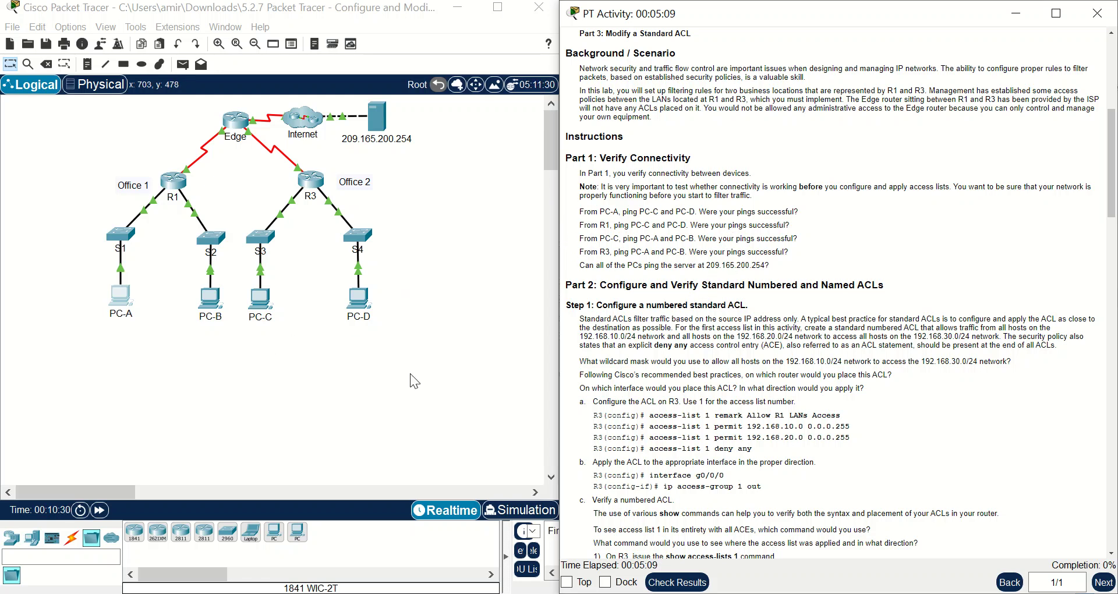
{"action": "left_click", "coordinate": [436, 378]}
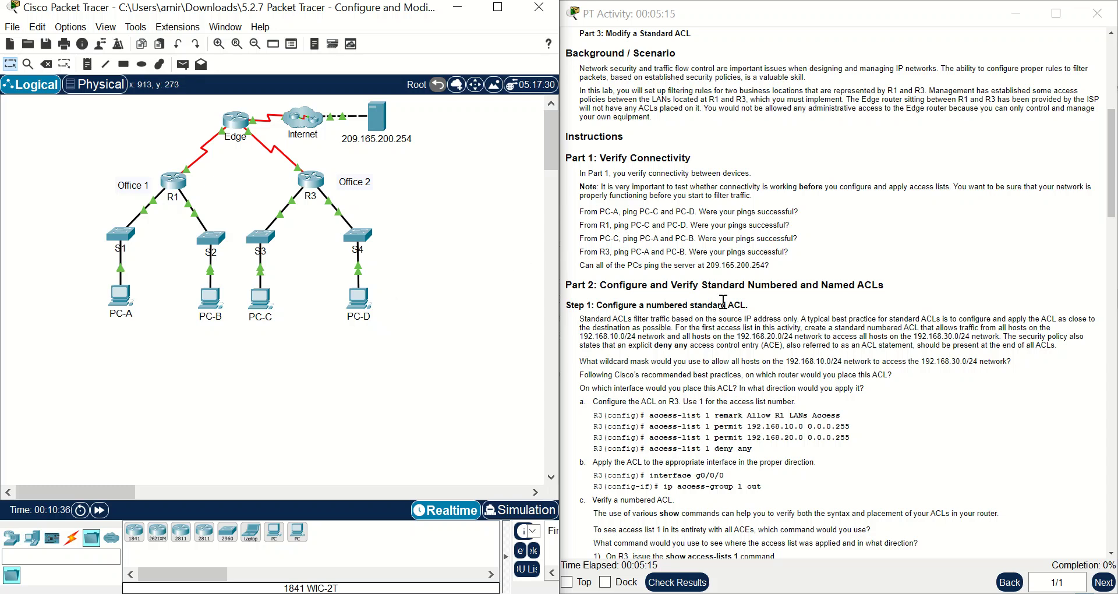
{"action": "scroll", "coordinate": [722, 301], "scroll_direction": "up", "scroll_amount": 5}
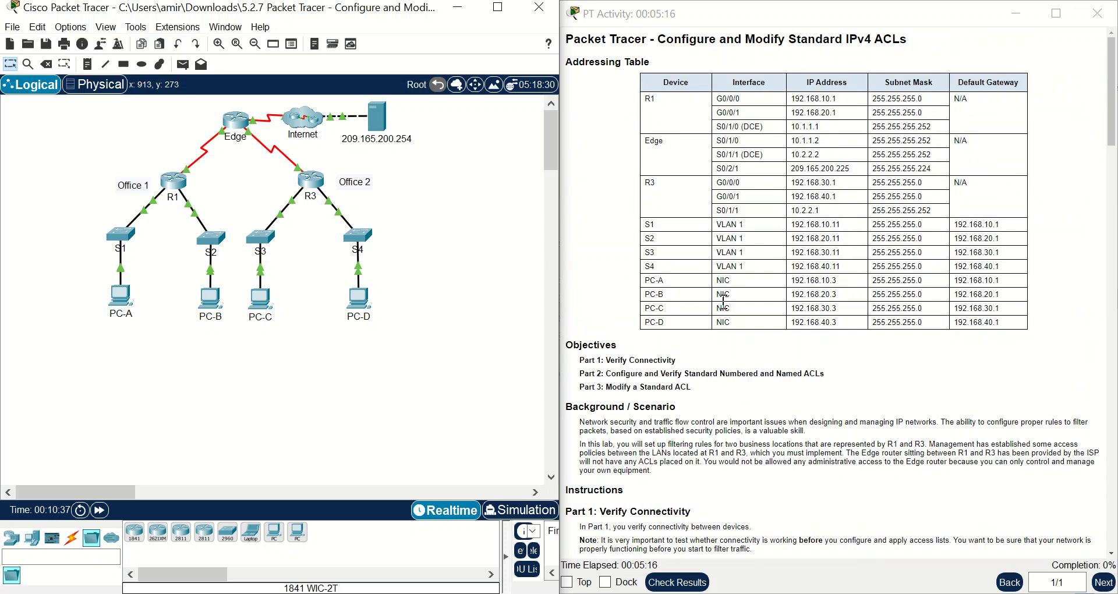
- Ping PC-C at 192.168.30.3 from PC-A's Command Prompt
{"action": "left_click", "coordinate": [133, 298]}
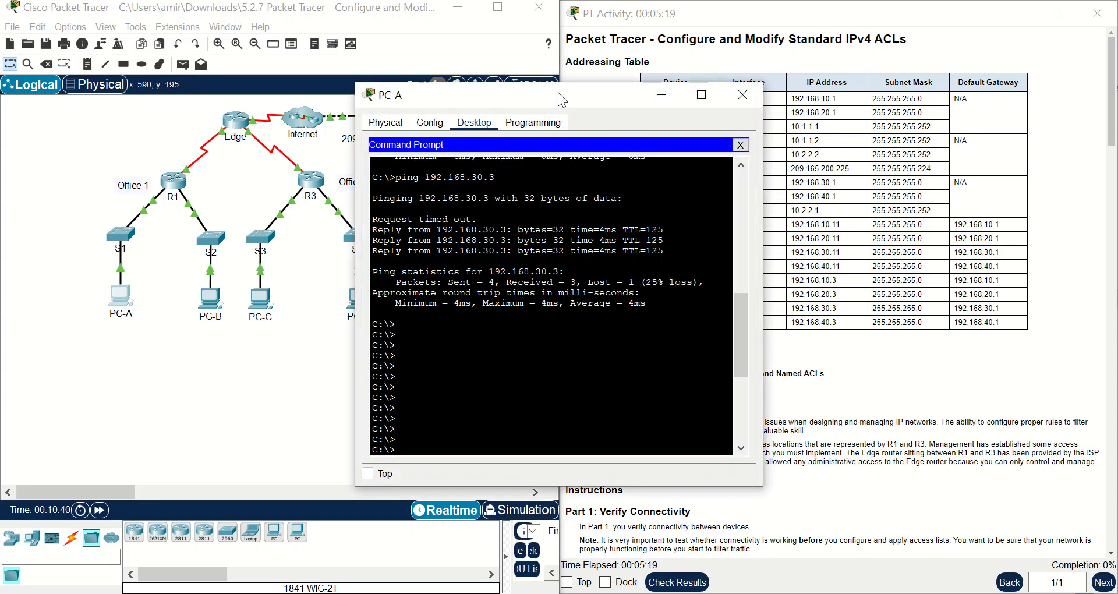
{"action": "left_click_drag", "start_coordinate": [558, 92], "coordinate": [420, 71]}
{"action": "scroll", "coordinate": [354, 364], "scroll_direction": "down", "scroll_amount": 5}
{"action": "type", "text": "ping 192.168.30.3"}
{"action": "key", "text": "Return"}
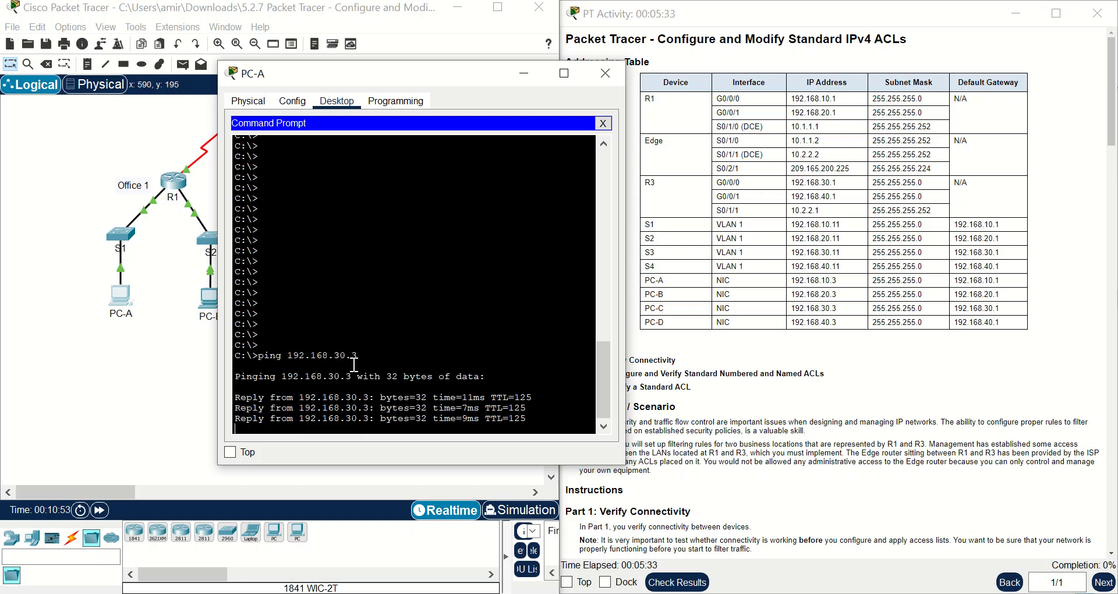
- Ping PC-D at 192.168.40.3 from PC-A, check the next connectivity tests in the instructions, and close PC-A's window
{"action": "key", "text": "Up"}
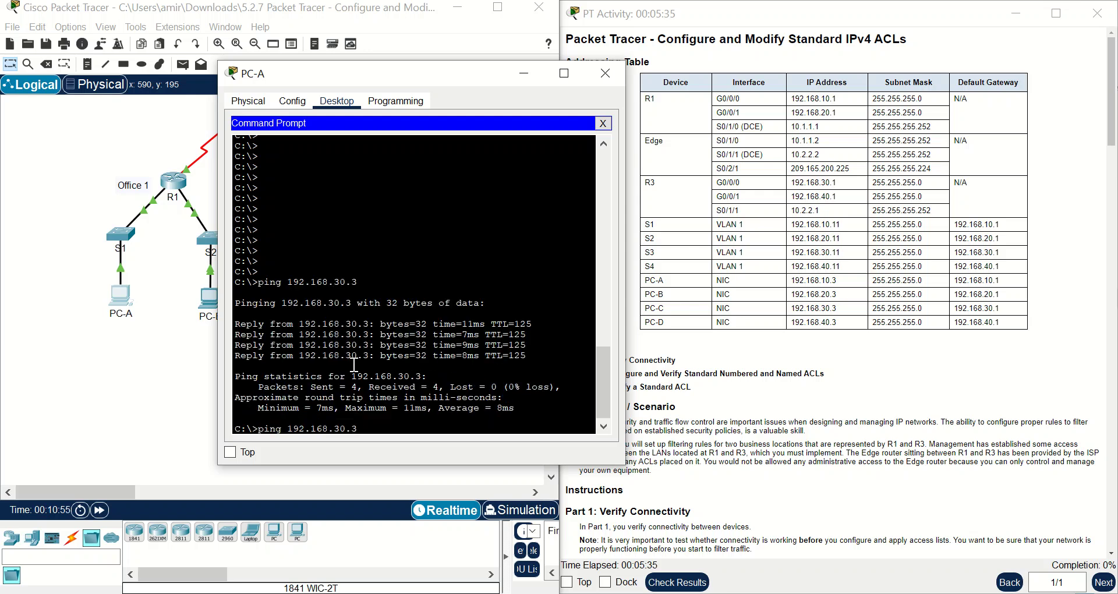
{"action": "key", "text": "BackSpace"}
{"action": "type", "text": "4"}
{"action": "key", "text": "Return"}
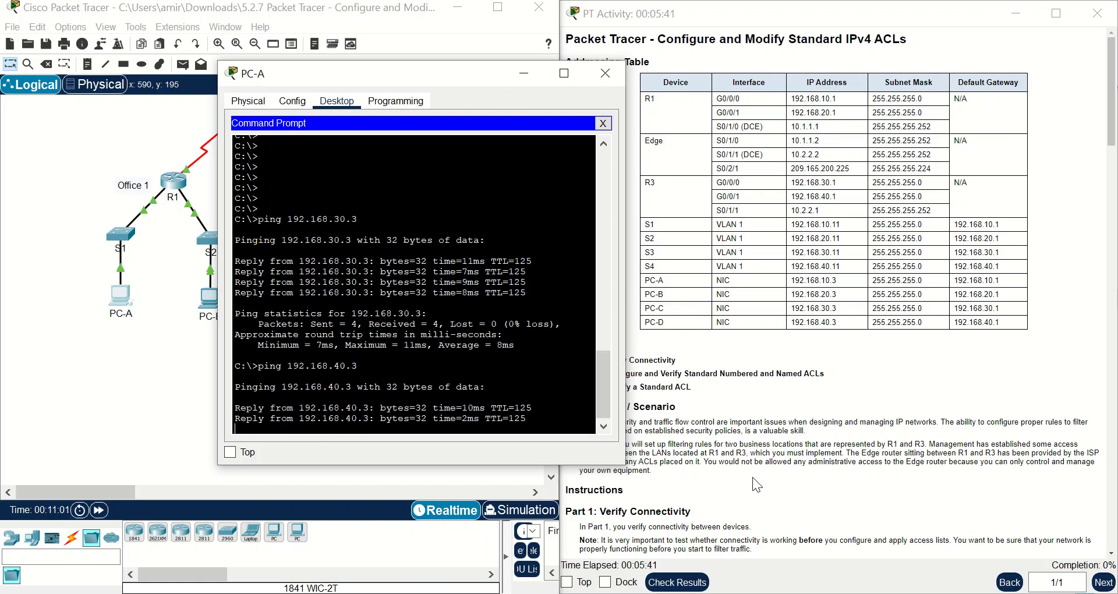
{"action": "scroll", "coordinate": [757, 485], "scroll_direction": "down", "scroll_amount": 10}
{"action": "scroll", "coordinate": [758, 485], "scroll_direction": "up", "scroll_amount": 3}
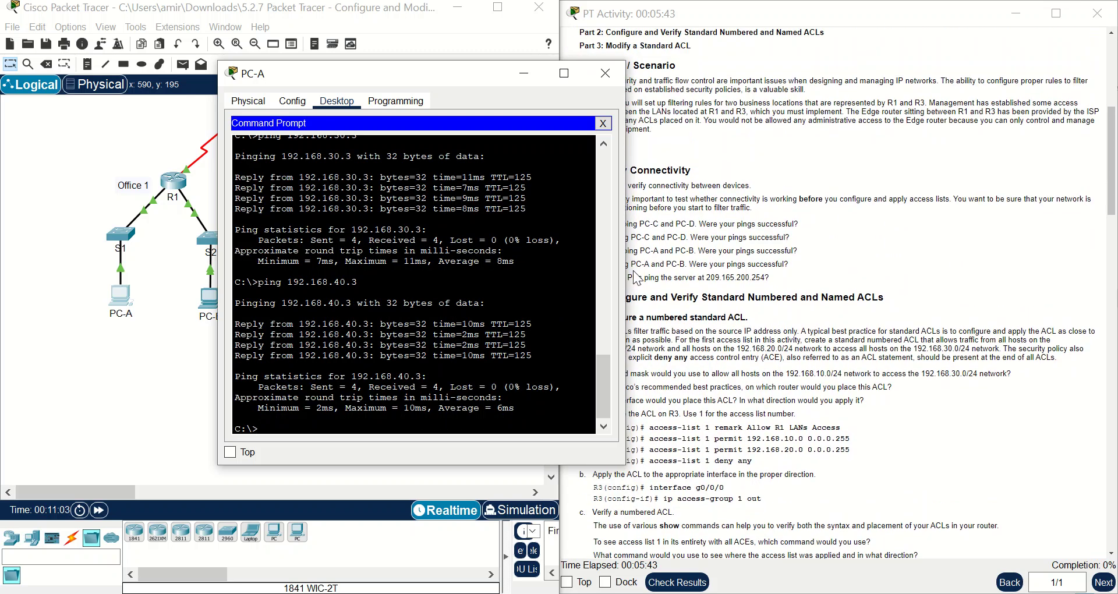
{"action": "left_click_drag", "start_coordinate": [459, 68], "coordinate": [331, 107]}
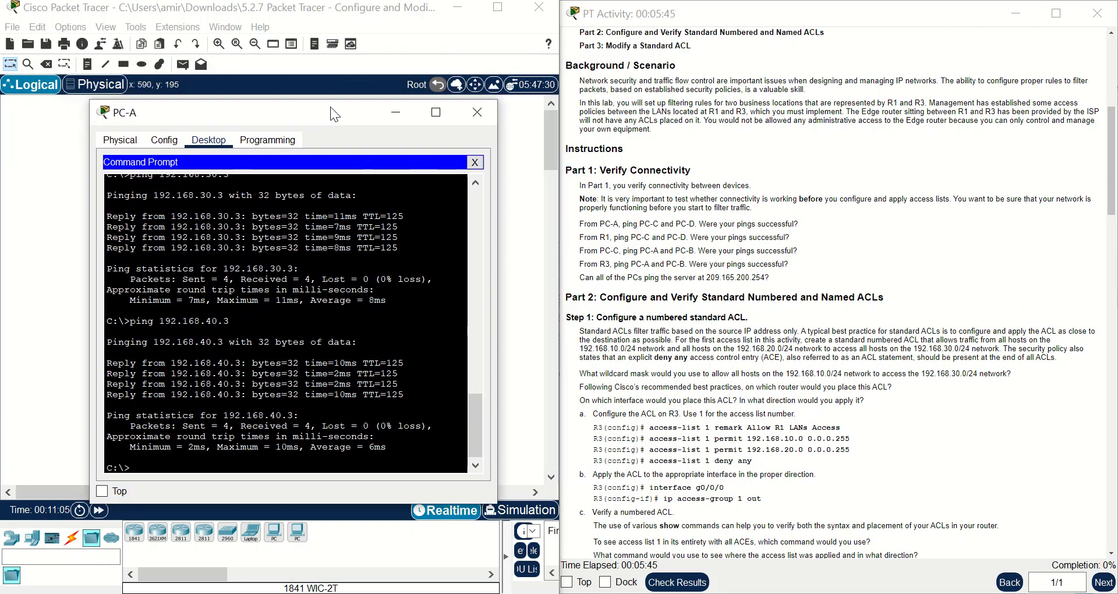
{"action": "left_click", "coordinate": [474, 112]}
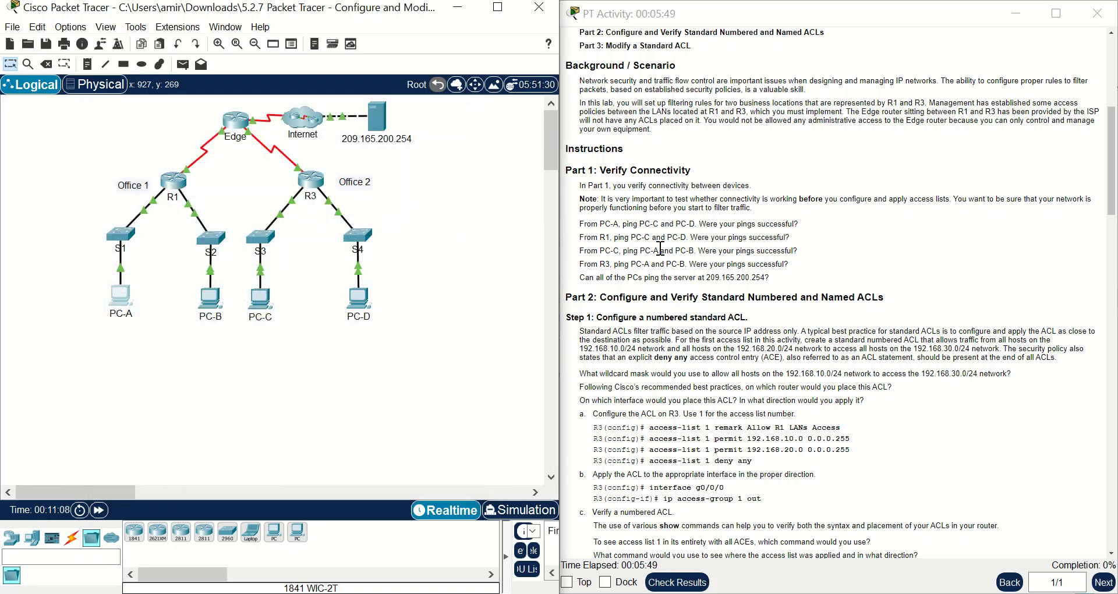
- Open router R1's device window and place it over the topology
{"action": "left_click", "coordinate": [173, 182]}
{"action": "left_click_drag", "start_coordinate": [543, 105], "coordinate": [405, 114]}
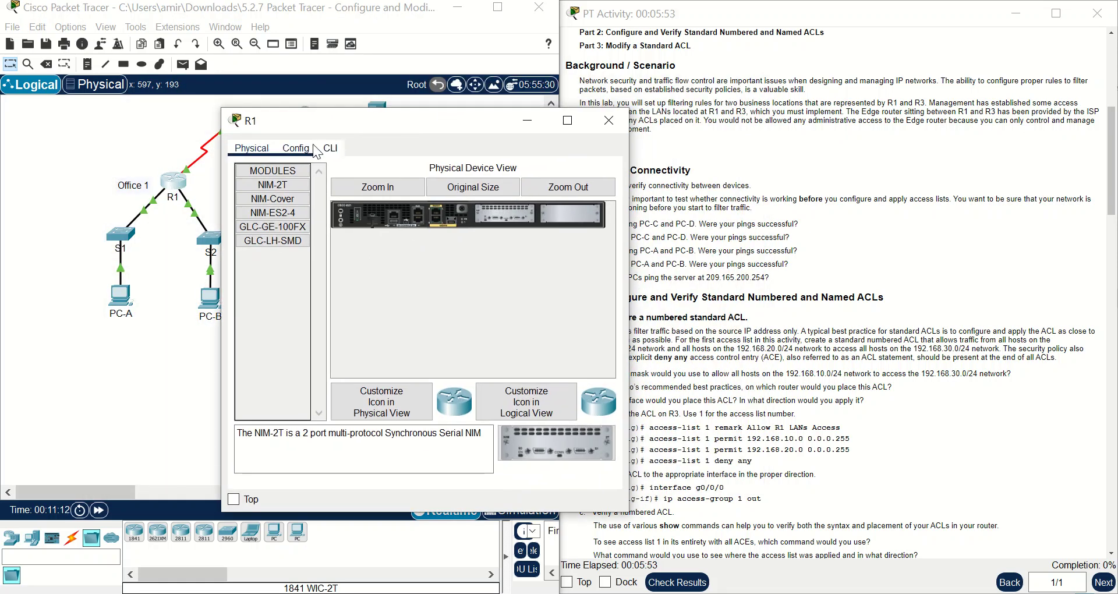
{"action": "left_click", "coordinate": [293, 132]}
{"action": "left_click", "coordinate": [324, 329]}
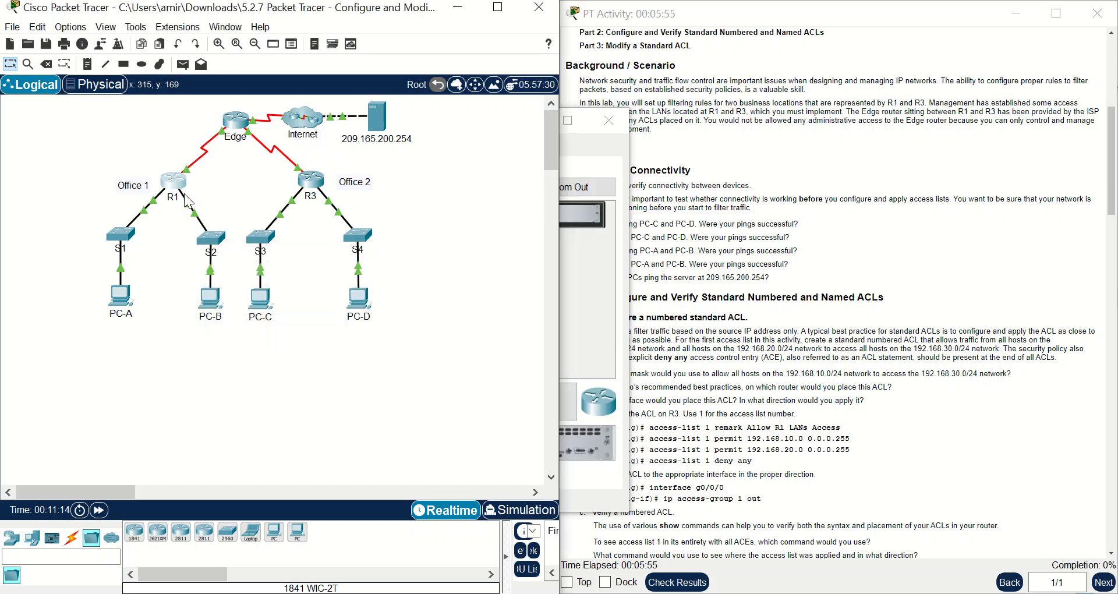
{"action": "left_click_drag", "start_coordinate": [178, 180], "coordinate": [520, 209]}
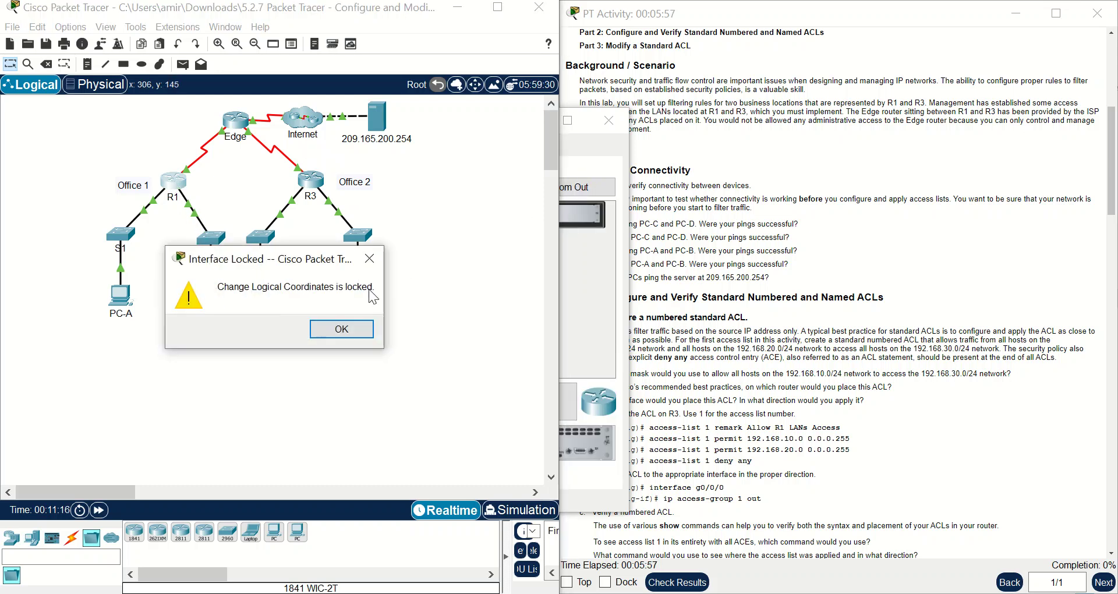
{"action": "key", "text": "Return"}
{"action": "left_click", "coordinate": [577, 172]}
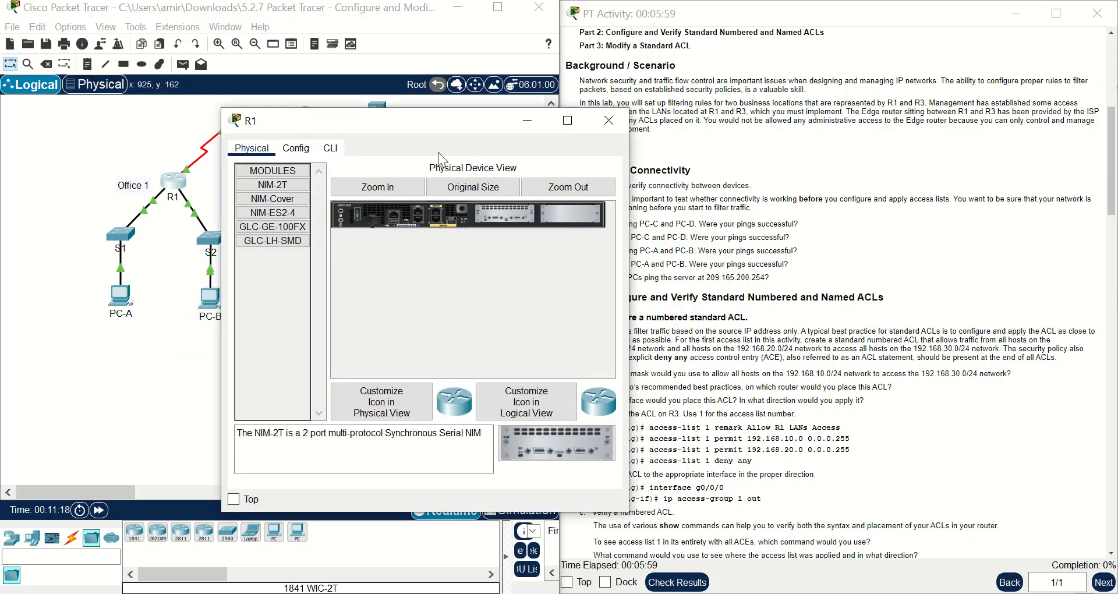
- Open R1's command line interface and enter privileged EXEC mode
{"action": "left_click", "coordinate": [328, 147]}
{"action": "type", "text": "en"}
{"action": "key", "text": "Return"}
- Ping the 192.168.30.0 network from R1, keeping the addressing table in view beside the R1 window
{"action": "type", "text": "ping"}
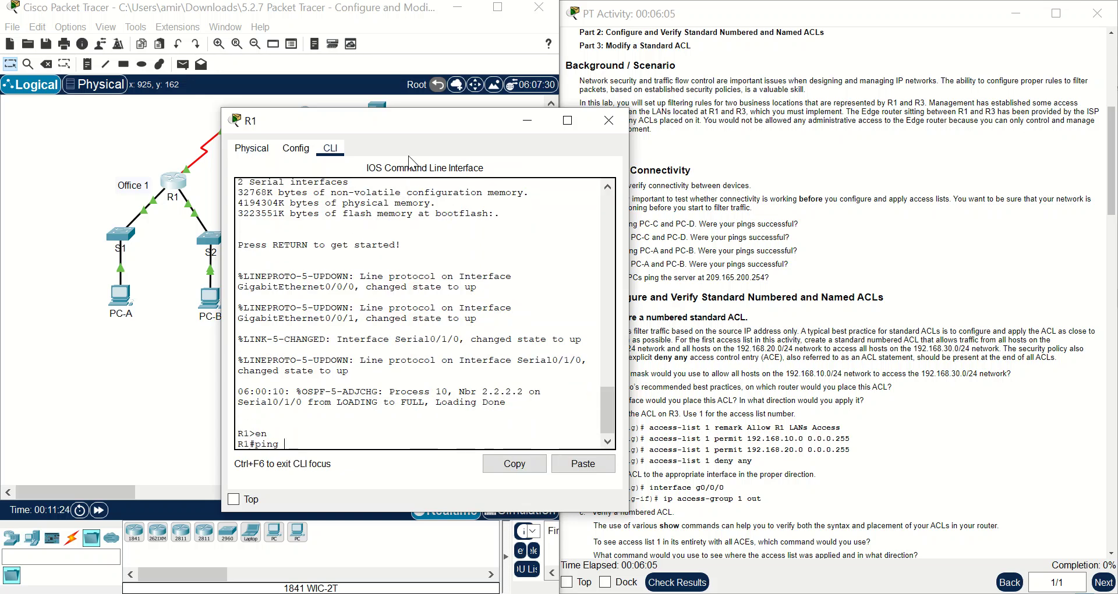
{"action": "left_click_drag", "start_coordinate": [424, 129], "coordinate": [276, 152]}
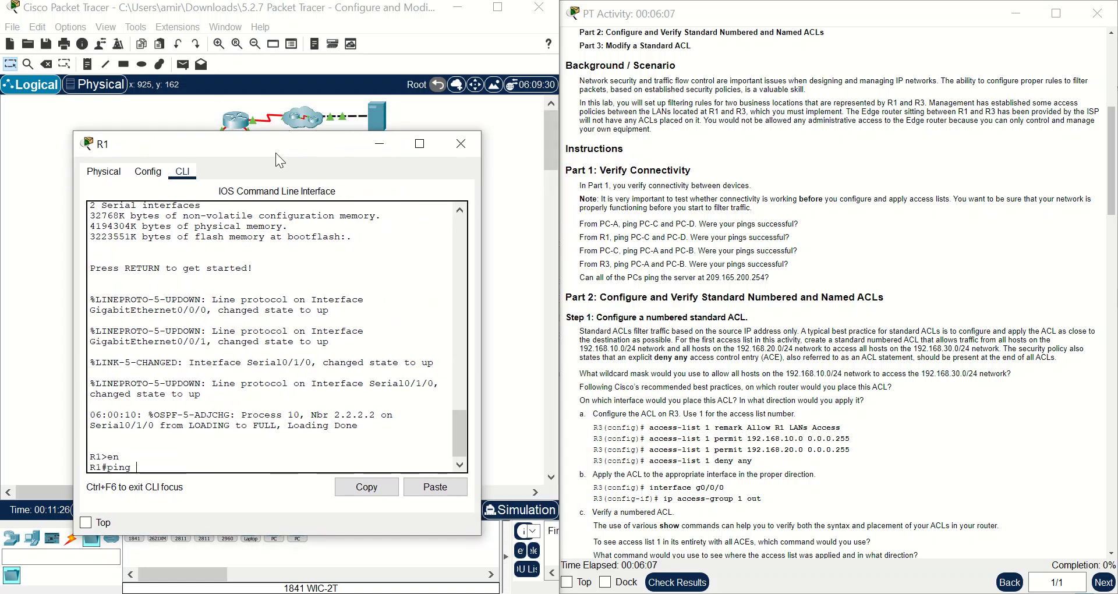
{"action": "scroll", "coordinate": [856, 330], "scroll_direction": "up", "scroll_amount": 5}
{"action": "scroll", "coordinate": [856, 331], "scroll_direction": "down", "scroll_amount": 2}
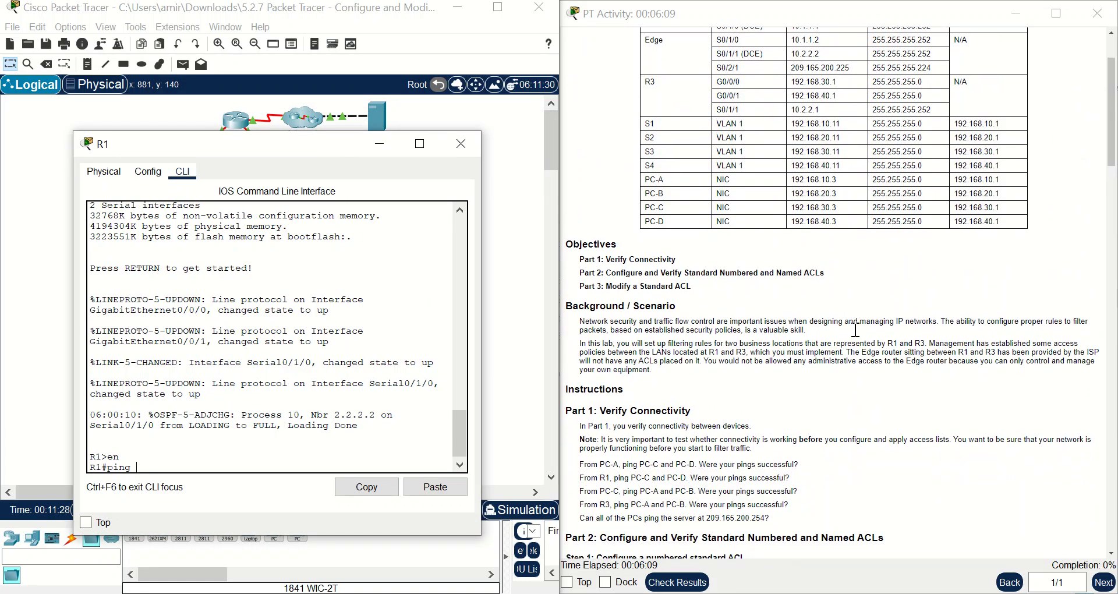
{"action": "type", "text": "1"}
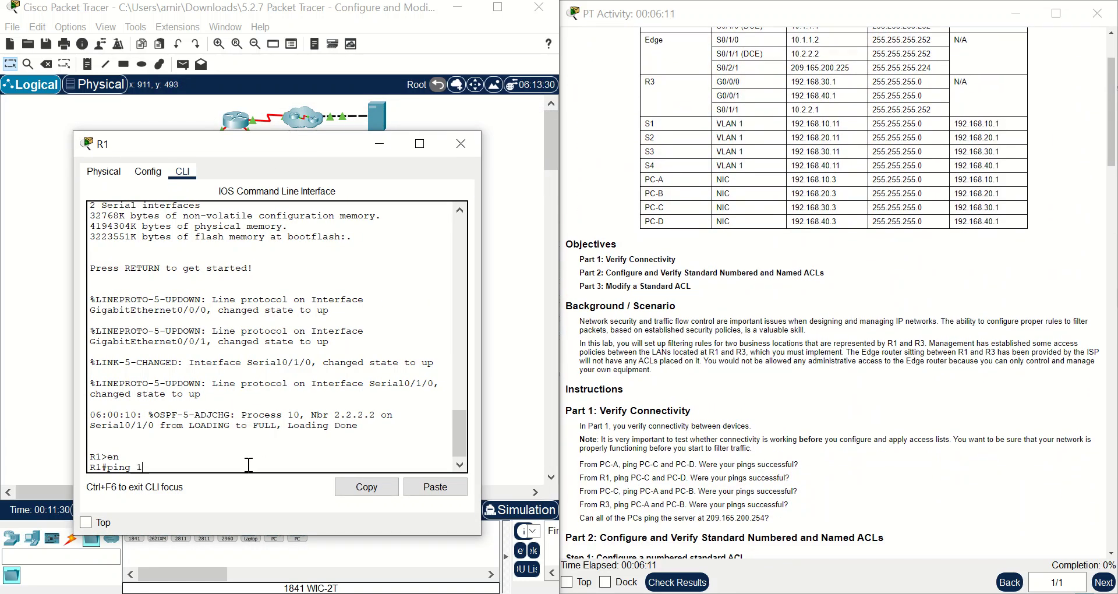
{"action": "type", "text": "92,1"}
{"action": "key", "text": "BackSpace"}
{"action": "key", "text": "BackSpace"}
{"action": "key", "text": "BackSpace"}
{"action": "key", "text": "BackSpace"}
{"action": "key", "text": "BackSpace"}
{"action": "type", "text": ".168.30.0"}
{"action": "key", "text": "Return"}
- Ping the 192.168.40.0 network from R1, check the success rate, and close R1's window
{"action": "key", "text": "Up"}
{"action": "key", "text": "BackSpace"}
{"action": "key", "text": "BackSpace"}
{"action": "type", "text": "40.0"}
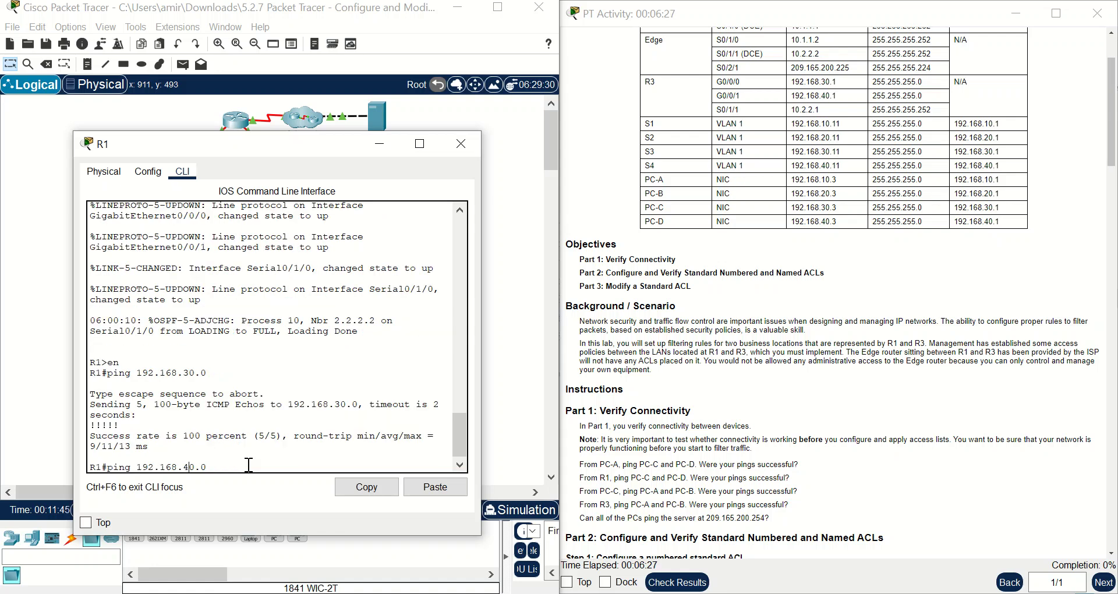
{"action": "key", "text": "Return"}
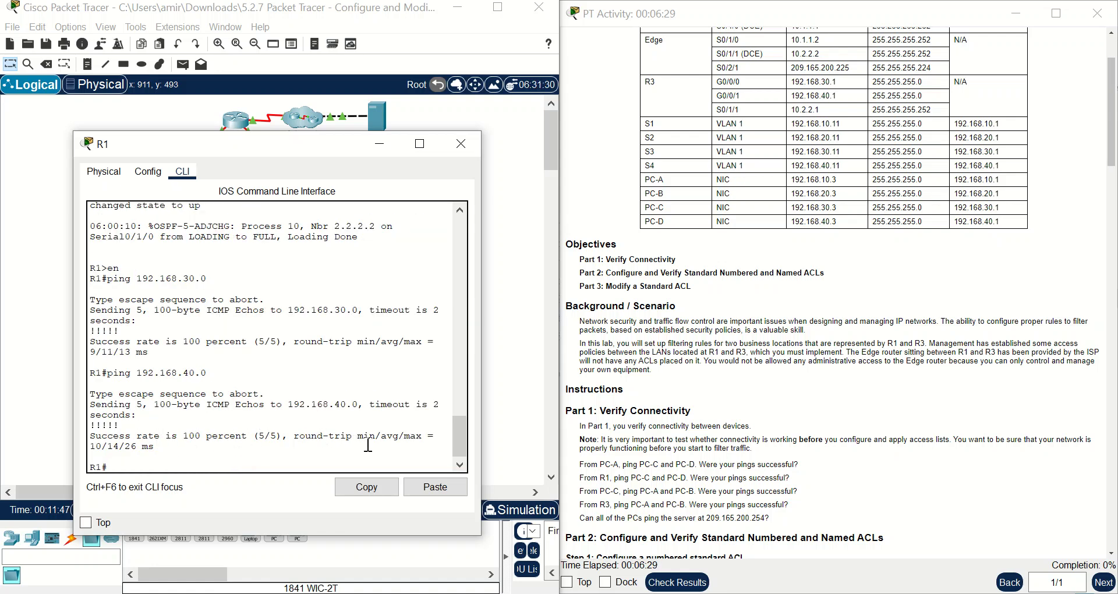
{"action": "left_click_drag", "start_coordinate": [254, 437], "coordinate": [283, 437]}
{"action": "left_click", "coordinate": [321, 428]}
{"action": "left_click", "coordinate": [461, 143]}
- Open PC-C's Command Prompt and ping PC-A at 192.168.10.3
{"action": "left_click", "coordinate": [260, 298]}
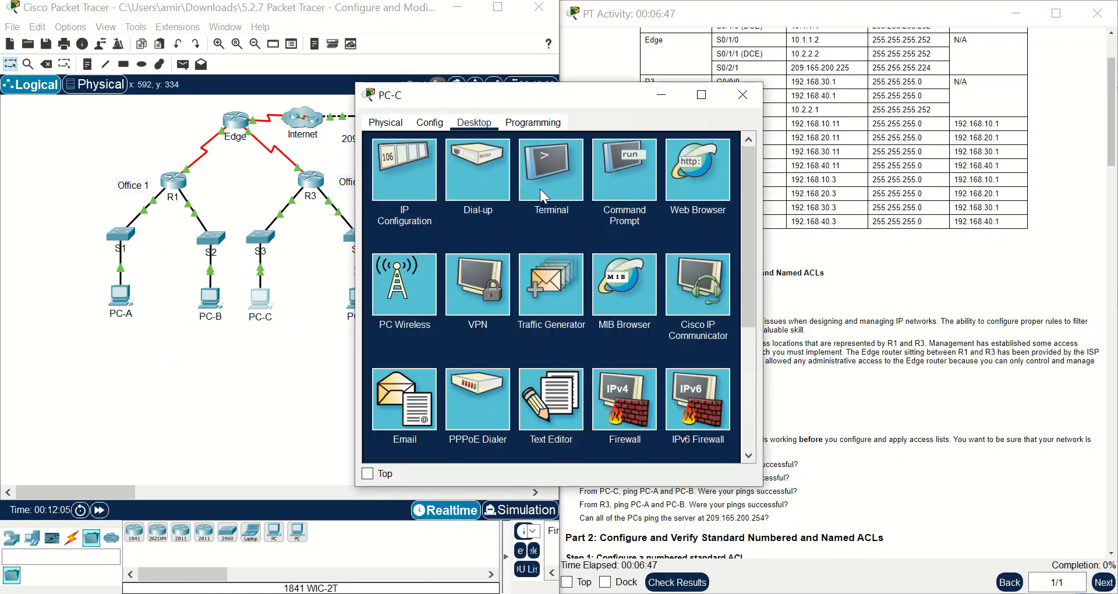
{"action": "left_click", "coordinate": [624, 177]}
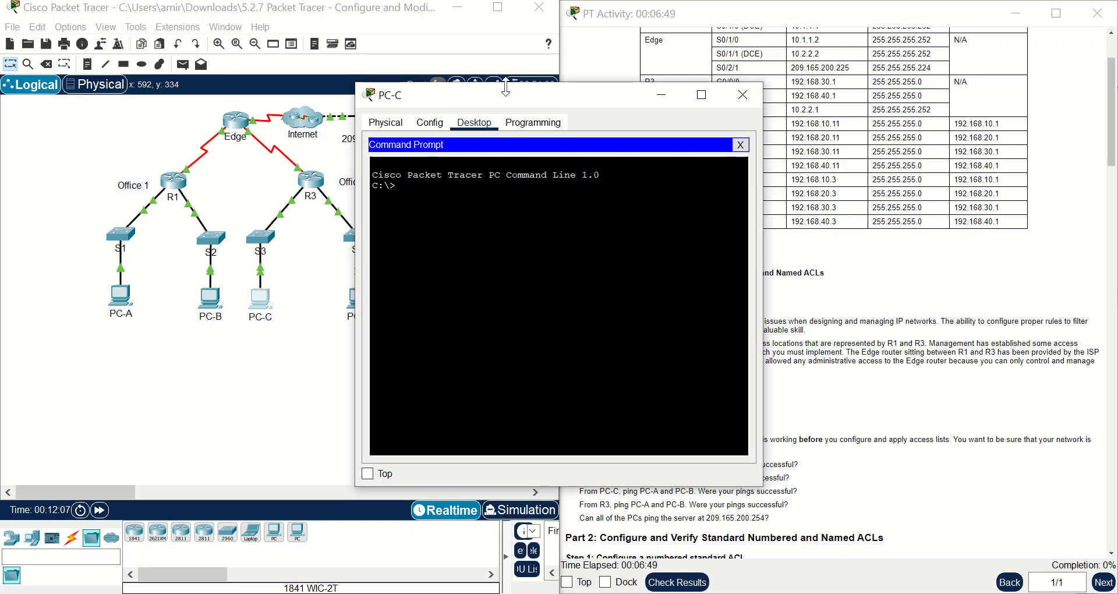
{"action": "left_click_drag", "start_coordinate": [510, 95], "coordinate": [285, 121]}
{"action": "type", "text": "ping 192"}
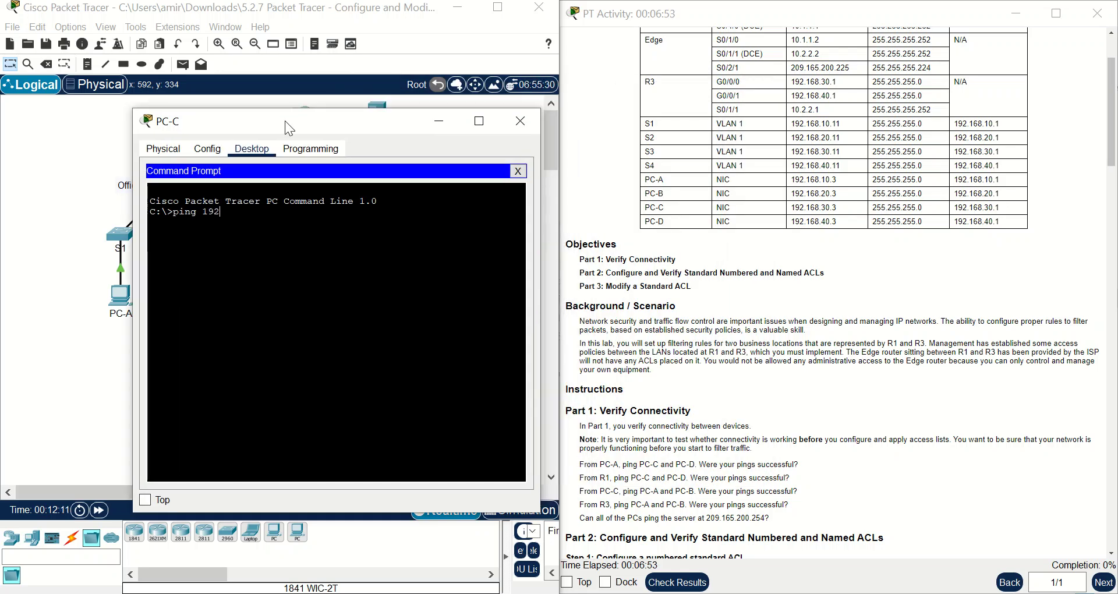
{"action": "type", "text": ".168.1"}
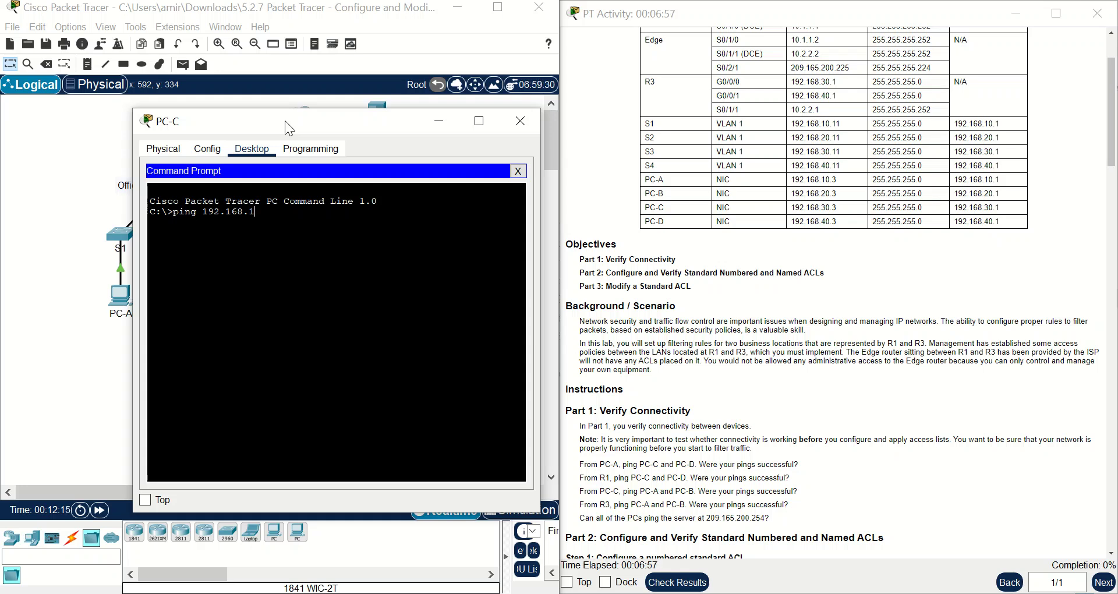
{"action": "type", "text": "0.3"}
{"action": "key", "text": "Return"}
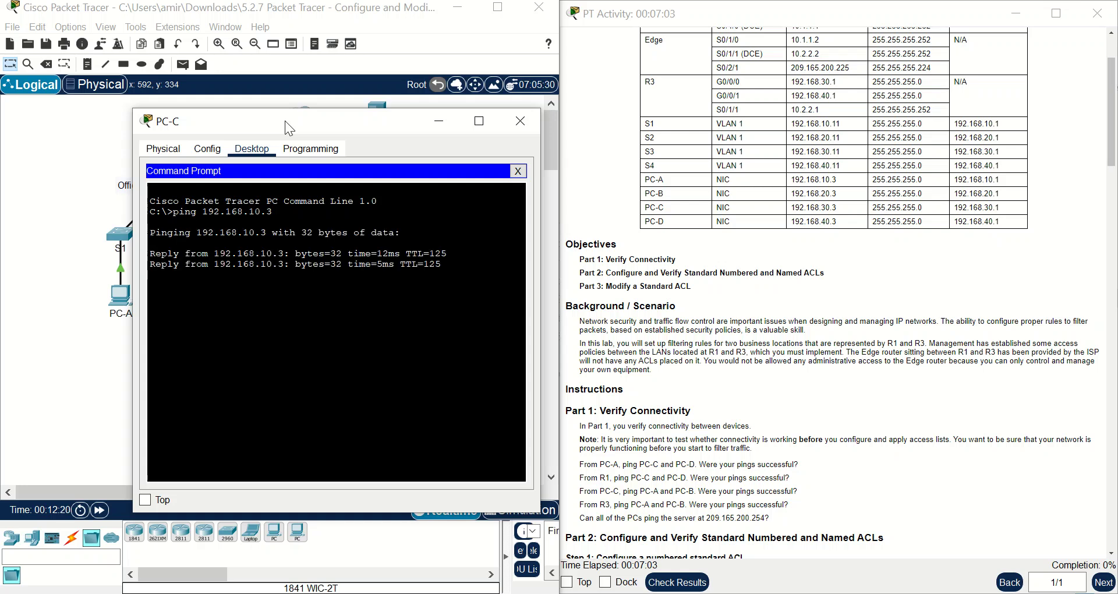
- Ping PC-B at 192.168.20.3 from PC-C and close PC-C's window
{"action": "type", "text": "ping 192.168.0.3"}
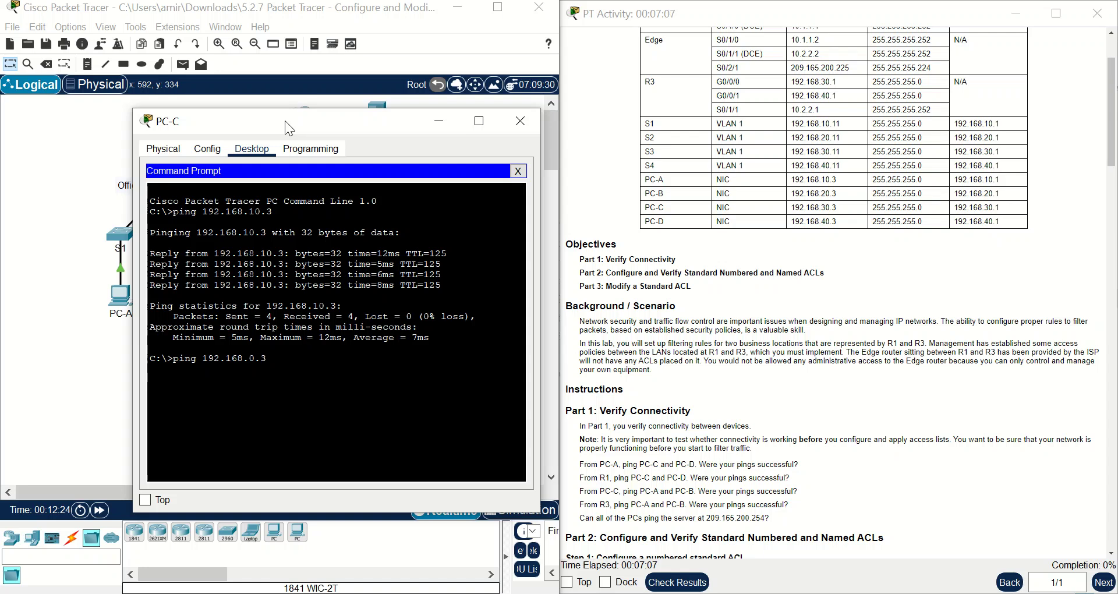
{"action": "type", "text": "2"}
{"action": "key", "text": "Return"}
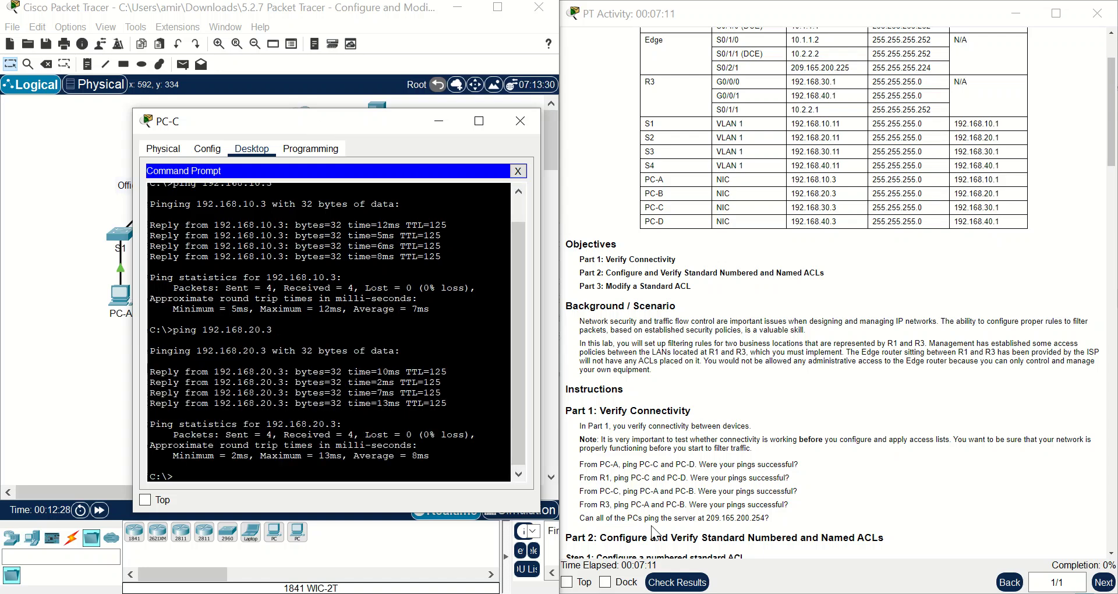
{"action": "left_click", "coordinate": [520, 121]}
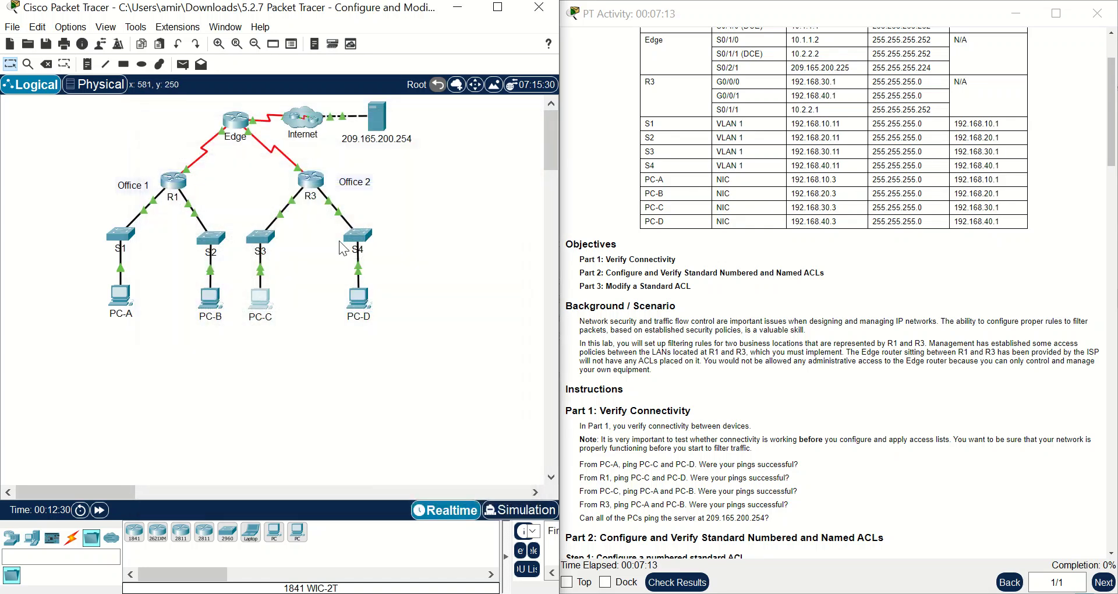
- Open router R3's command line interface and enter privileged EXEC mode
{"action": "left_click", "coordinate": [311, 180]}
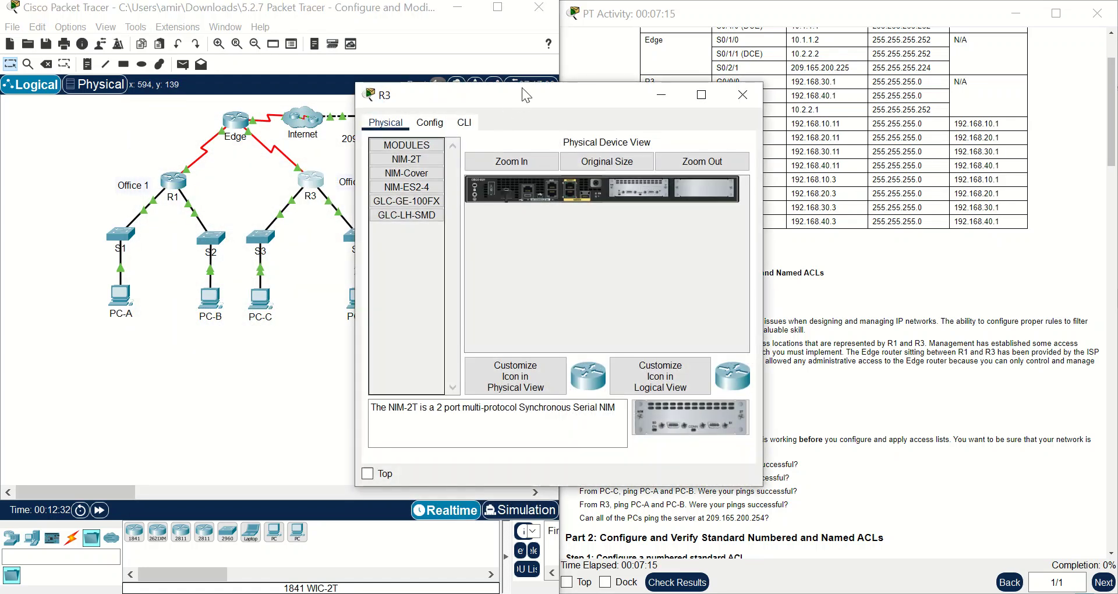
{"action": "left_click_drag", "start_coordinate": [530, 92], "coordinate": [302, 122]}
{"action": "left_click", "coordinate": [239, 152]}
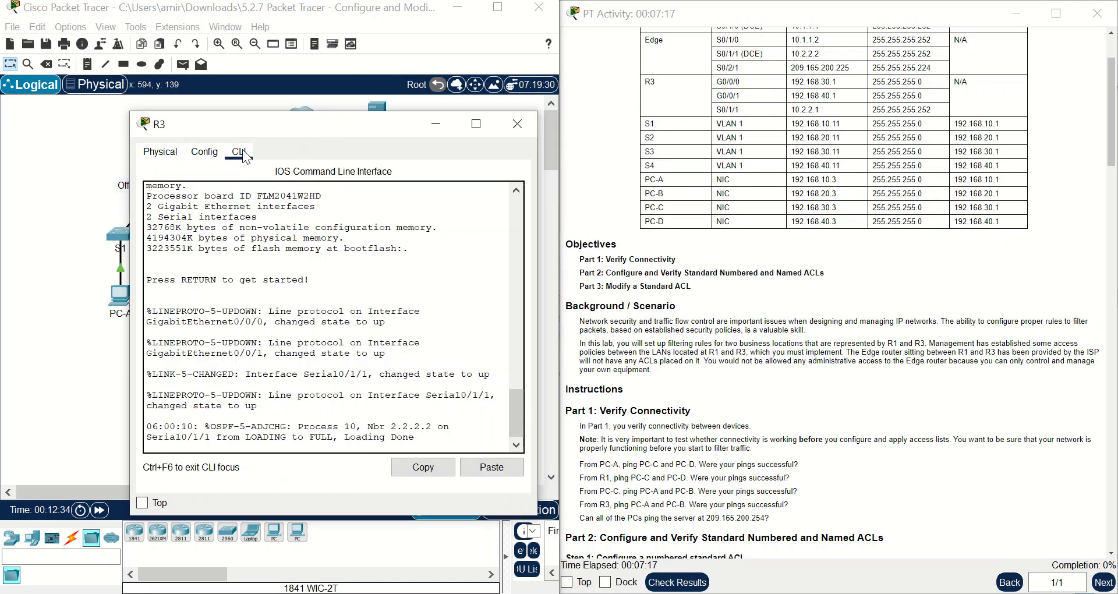
{"action": "key", "text": "Return"}
{"action": "type", "text": "n"}
{"action": "key", "text": "Return"}
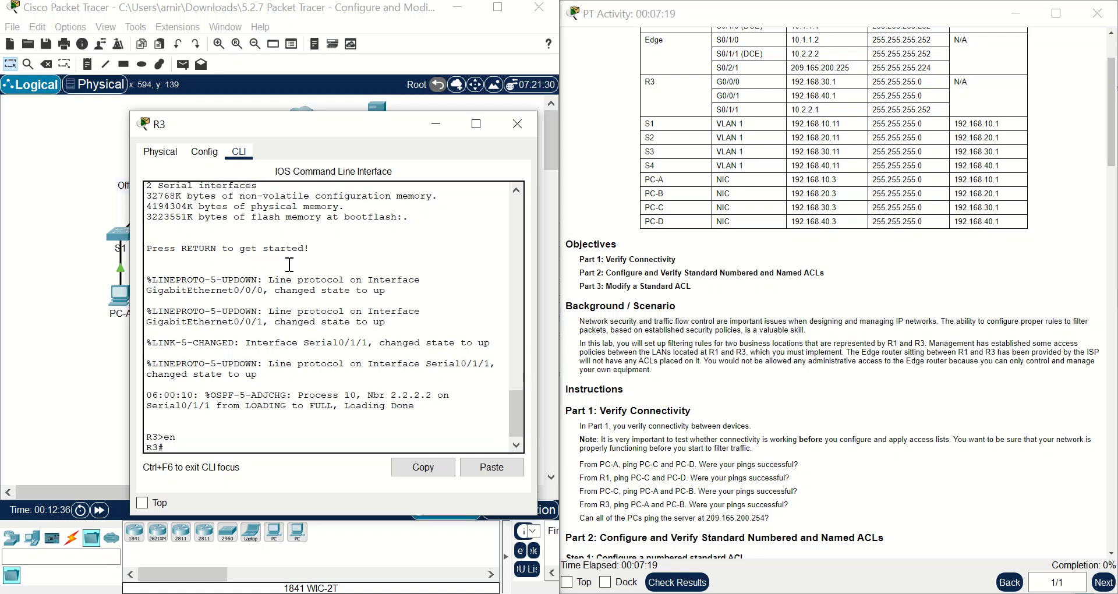
- Ping PC-A at 192.168.10.3 and PC-B at 192.168.20.3 from R3
{"action": "type", "text": "ping 192.168.10.3"}
{"action": "key", "text": "Return"}
{"action": "key", "text": "Up"}
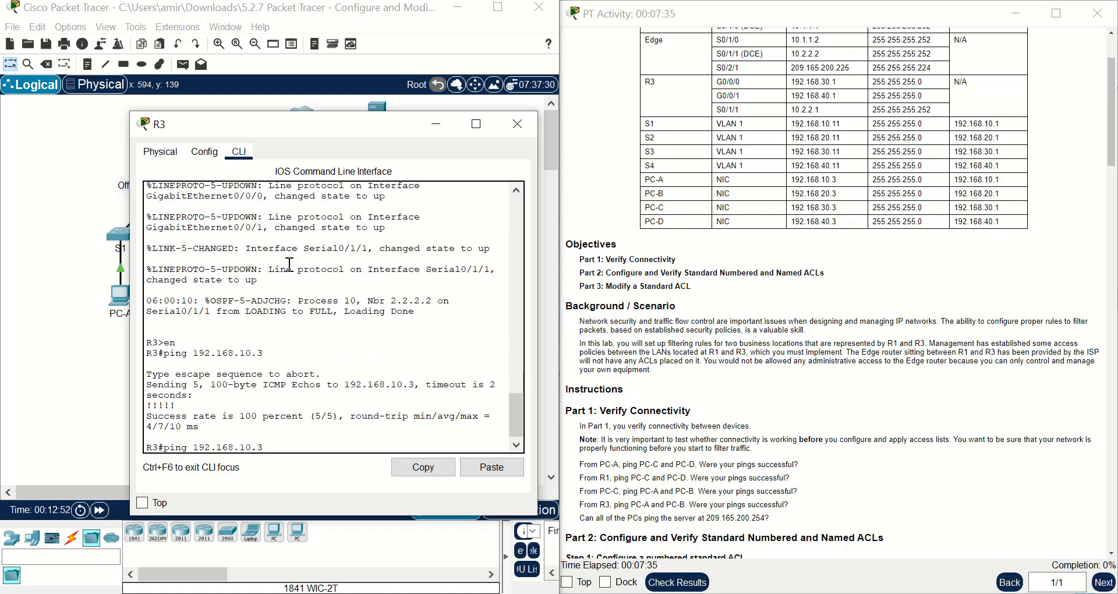
{"action": "key", "text": "BackSpace"}
{"action": "type", "text": "2"}
{"action": "key", "text": "Return"}
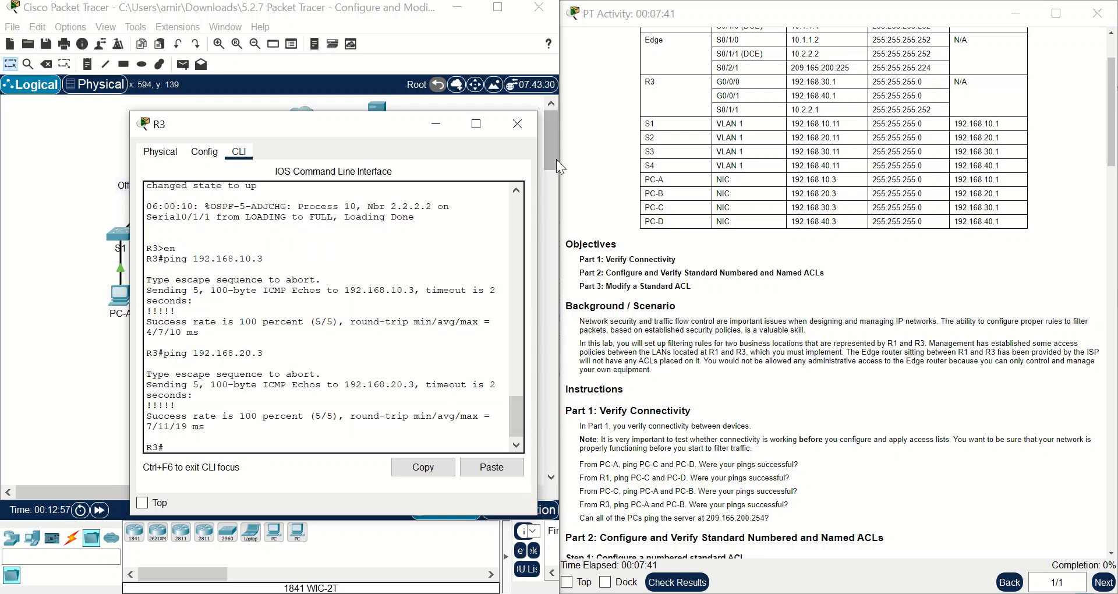
- Close router R3's window and open PC-D's Command Prompt
{"action": "left_click", "coordinate": [517, 124]}
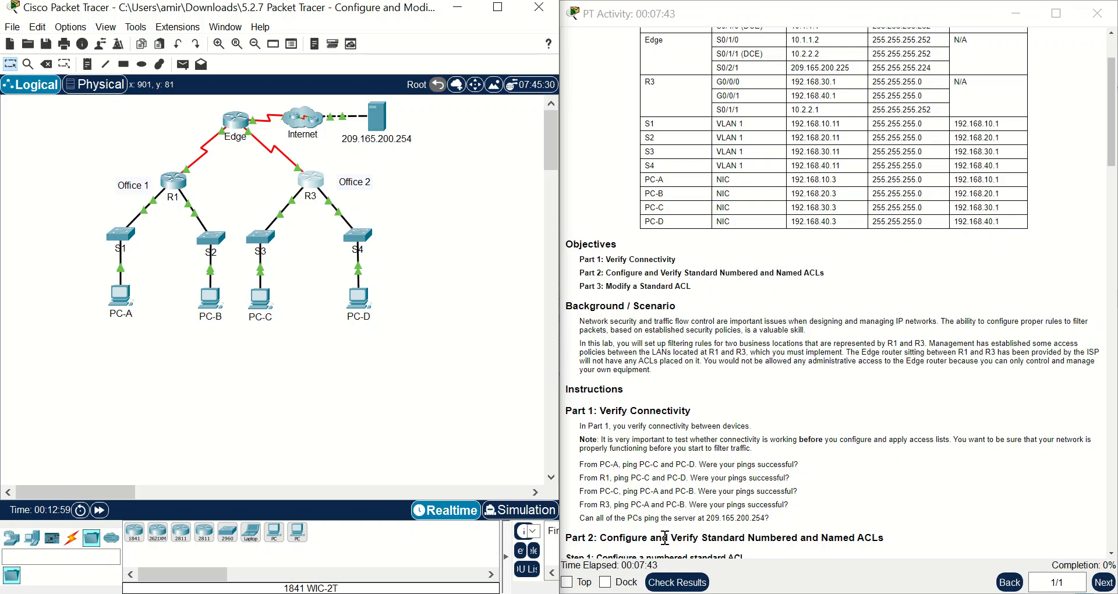
{"action": "scroll", "coordinate": [665, 537], "scroll_direction": "down", "scroll_amount": 5}
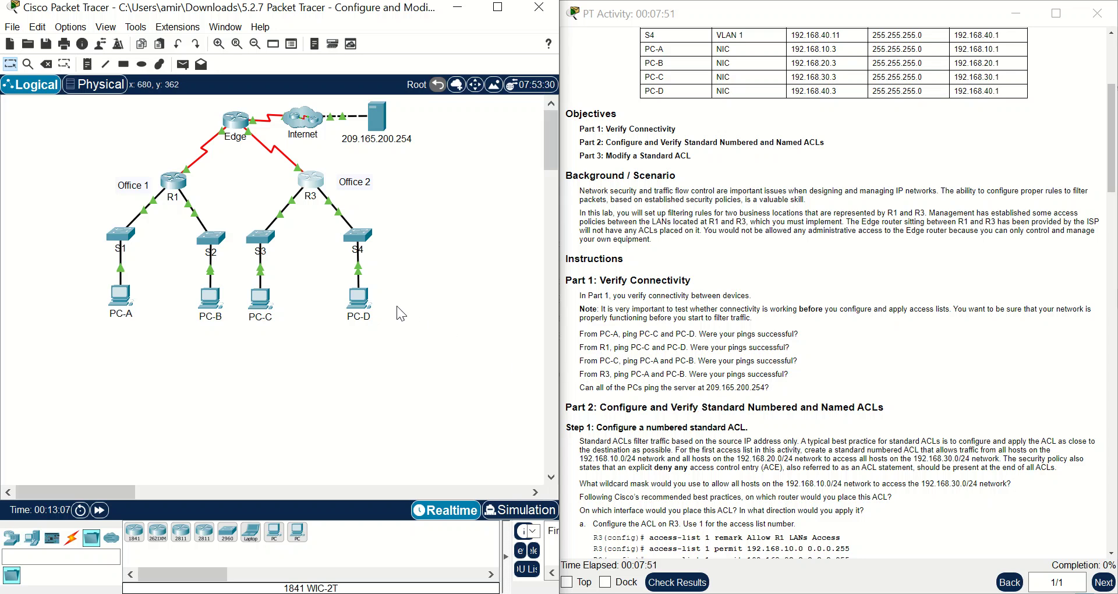
{"action": "left_click", "coordinate": [360, 299]}
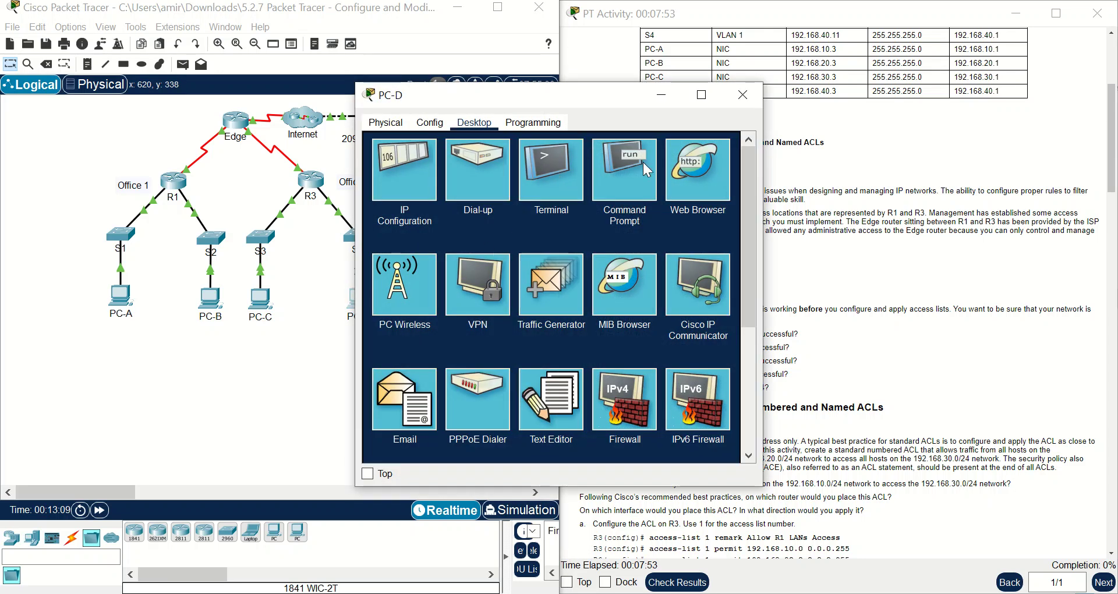
{"action": "left_click_drag", "start_coordinate": [561, 90], "coordinate": [265, 208]}
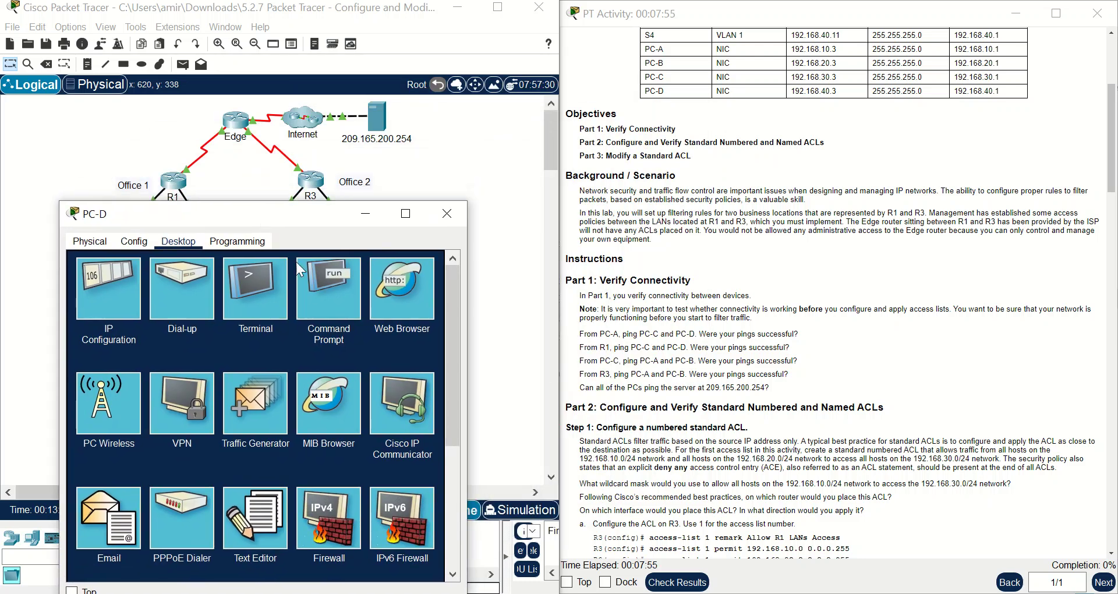
{"action": "left_click", "coordinate": [318, 300]}
- Ping the server at 209.165.200.254 from PC-D, fast-forwarding the simulation time, and close PC-D's window
{"action": "type", "text": "pu"}
{"action": "type", "text": "ng"}
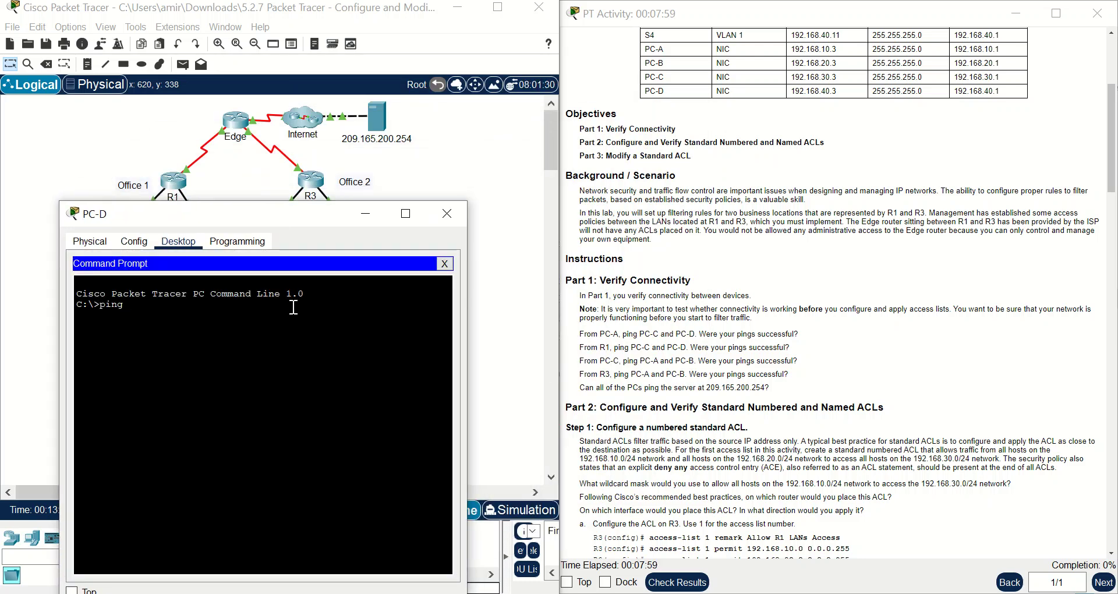
{"action": "type", "text": " 209."}
{"action": "type", "text": "165.200.254"}
{"action": "key", "text": "Return"}
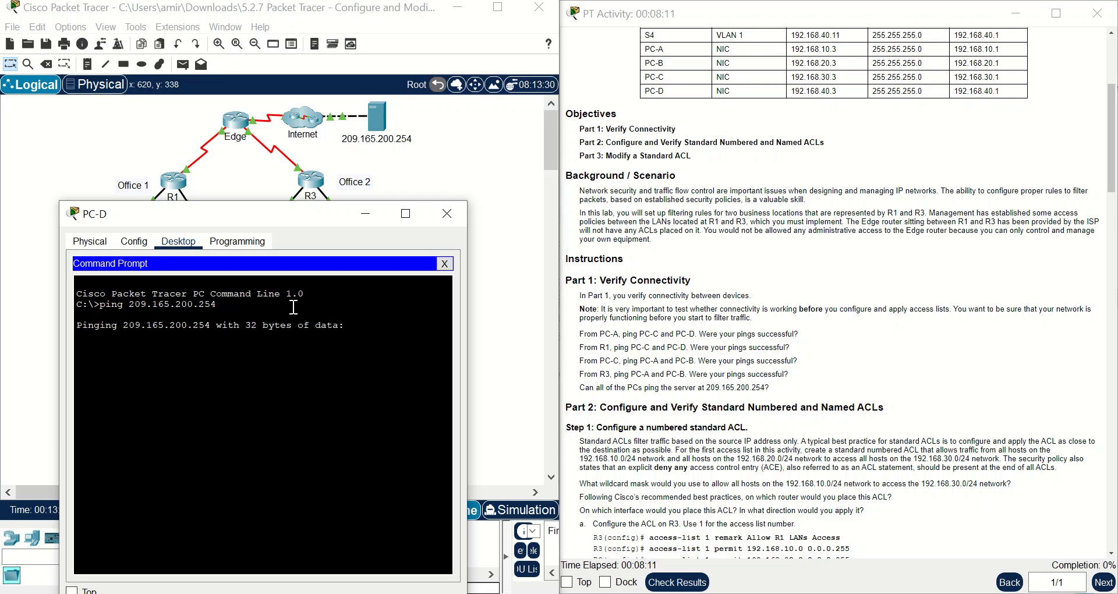
{"action": "left_click_drag", "start_coordinate": [315, 213], "coordinate": [938, 87]}
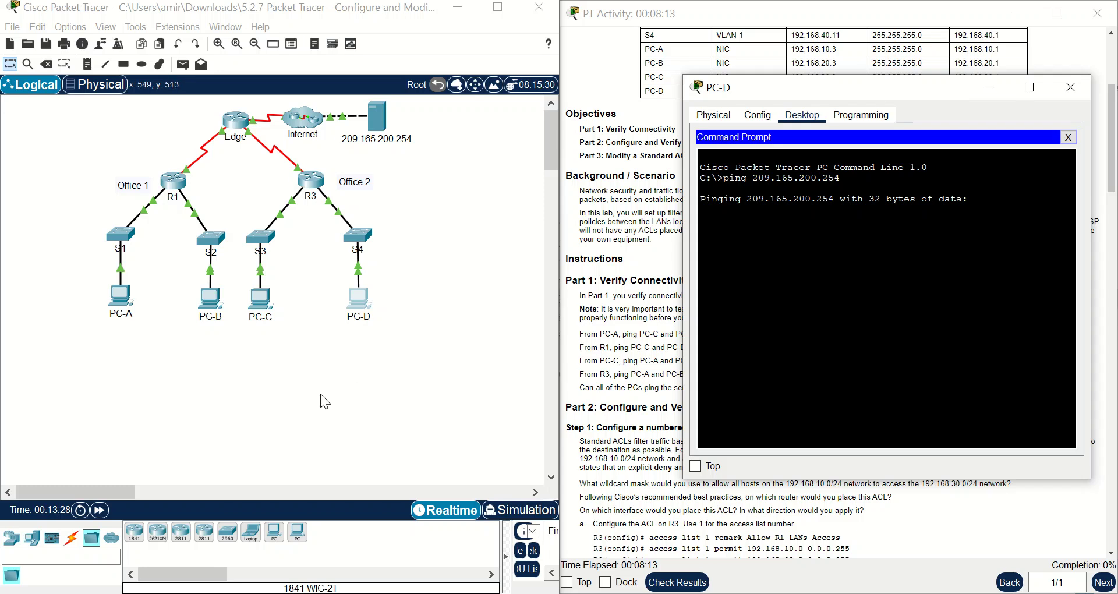
{"action": "left_click", "coordinate": [108, 515]}
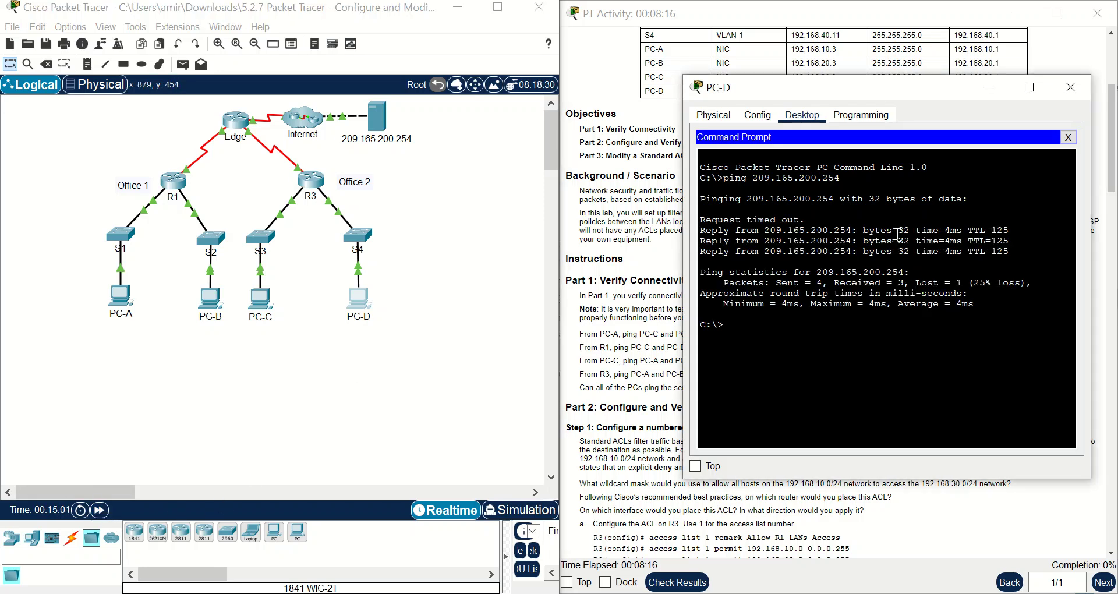
{"action": "left_click", "coordinate": [1063, 92]}
- Read the Part 2, Step 1 instructions on configuring a numbered standard ACL and where it should be placed
{"action": "scroll", "coordinate": [779, 428], "scroll_direction": "down", "scroll_amount": 5}
{"action": "scroll", "coordinate": [780, 428], "scroll_direction": "down", "scroll_amount": 2}
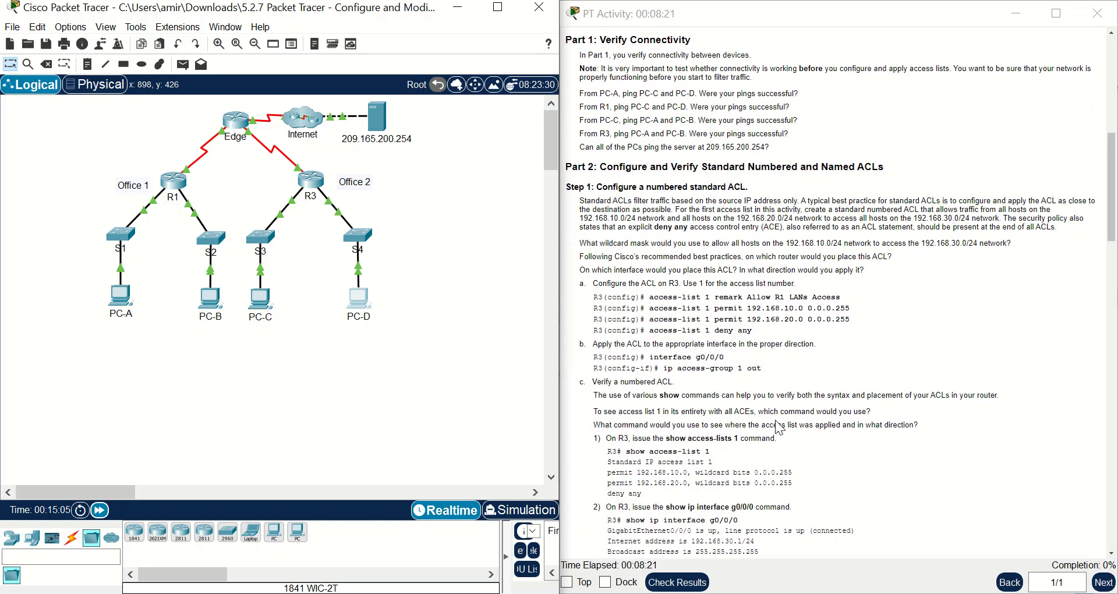
{"action": "scroll", "coordinate": [780, 429], "scroll_direction": "down", "scroll_amount": 3}
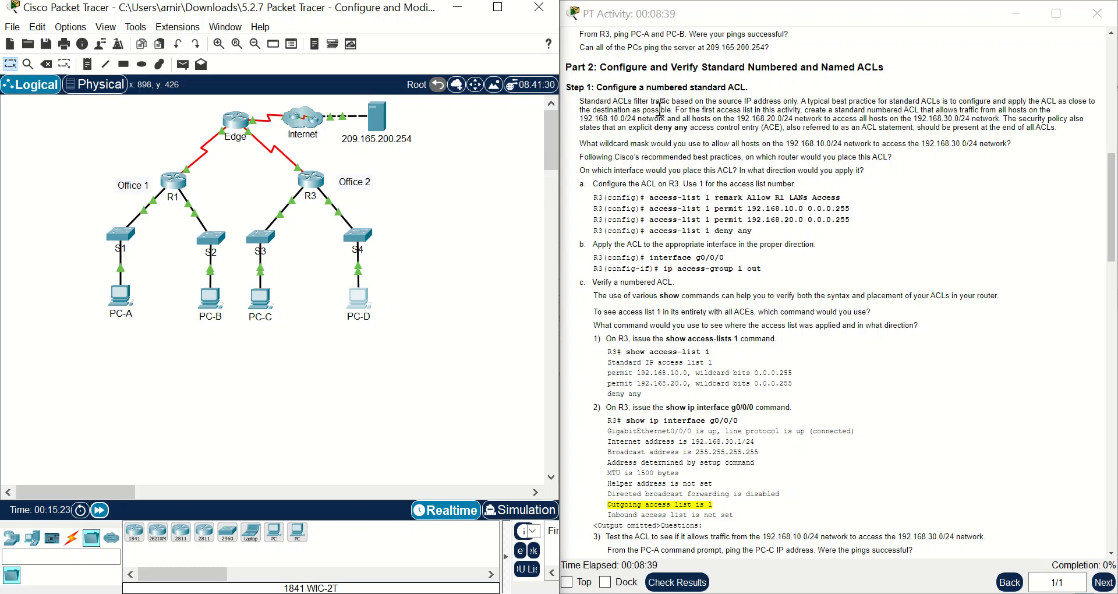
{"action": "left_click", "coordinate": [702, 109]}
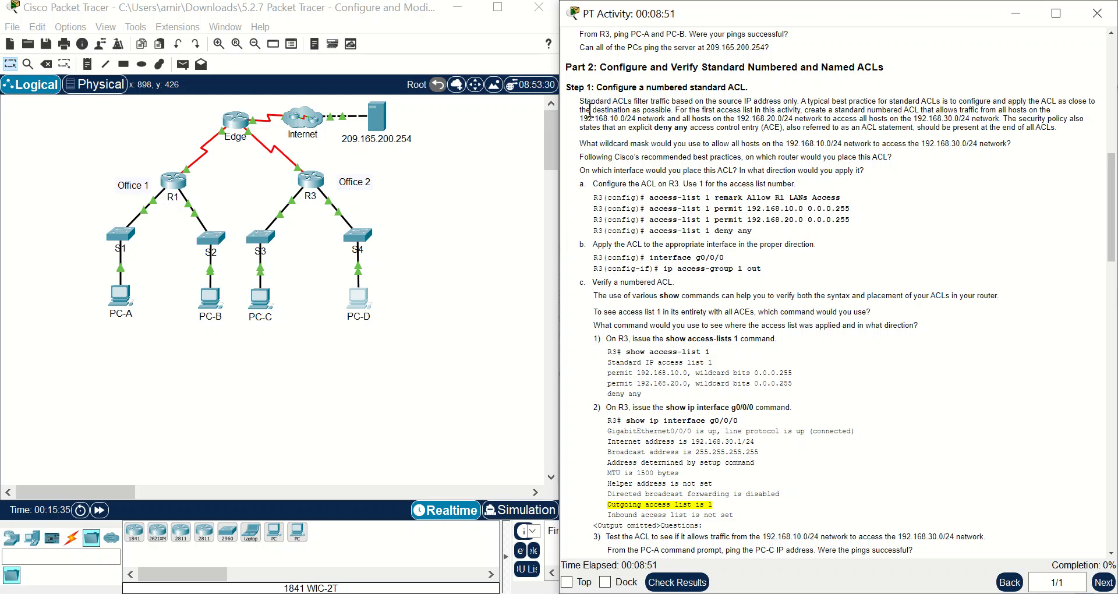
{"action": "left_click_drag", "start_coordinate": [581, 113], "coordinate": [752, 95]}
{"action": "left_click_drag", "start_coordinate": [580, 110], "coordinate": [668, 110]}
{"action": "left_click", "coordinate": [712, 114]}
- Open R3's command line interface and enter global configuration mode
{"action": "left_click", "coordinate": [311, 180]}
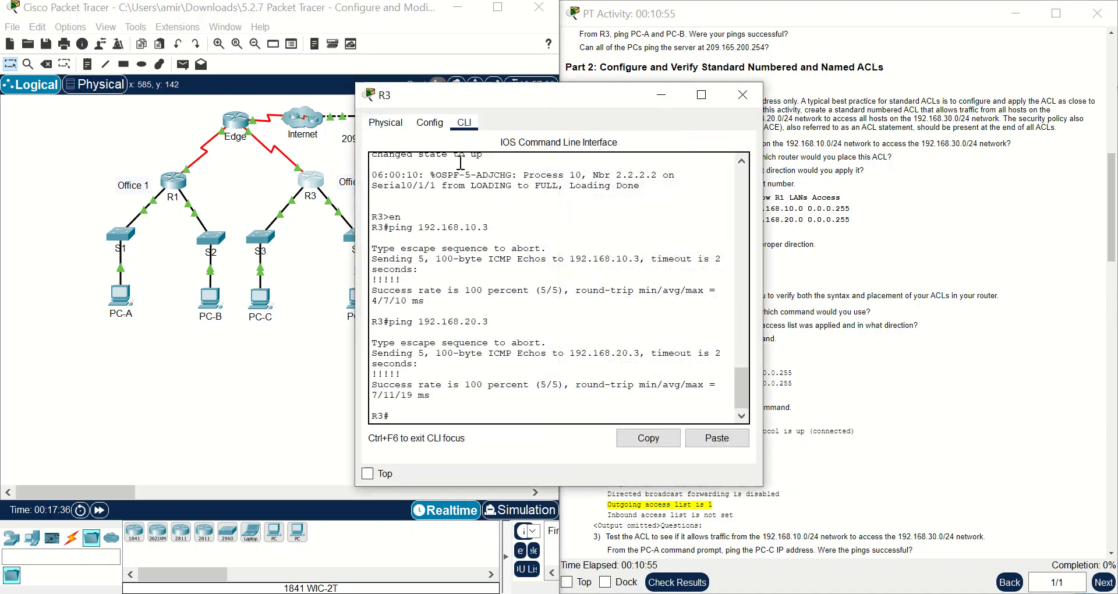
{"action": "left_click_drag", "start_coordinate": [204, 252], "coordinate": [250, 258]}
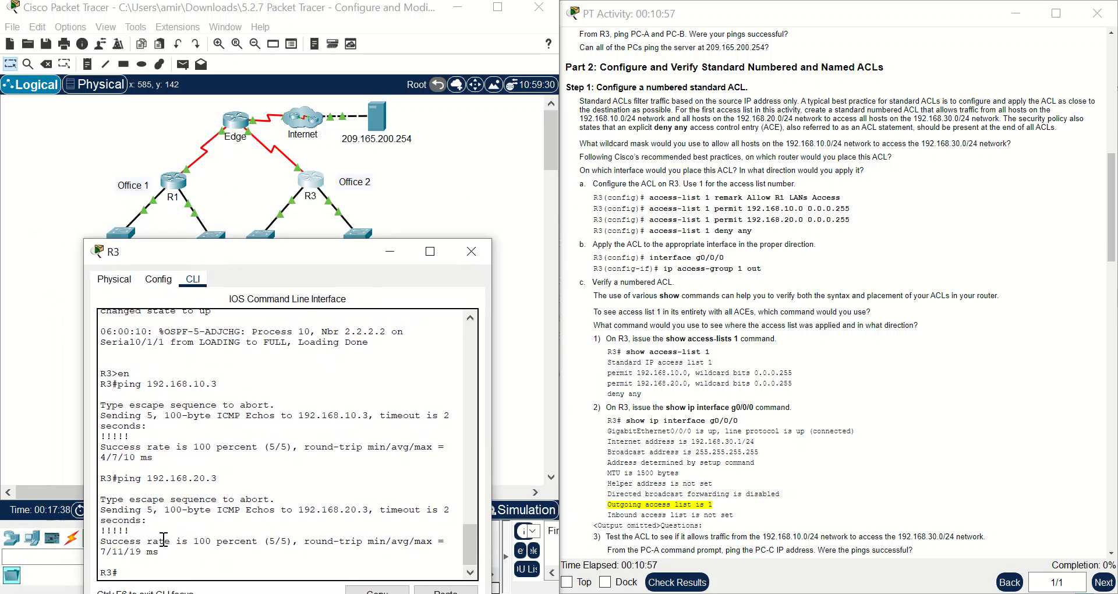
{"action": "key", "text": "BackSpace"}
{"action": "type", "text": "conf t"}
{"action": "key", "text": "Return"}
- Add the remark "Allow R1 LANs Access", copied from the instructions, to access list 1 on R3
{"action": "type", "text": "acc"}
{"action": "key", "text": "Tab"}
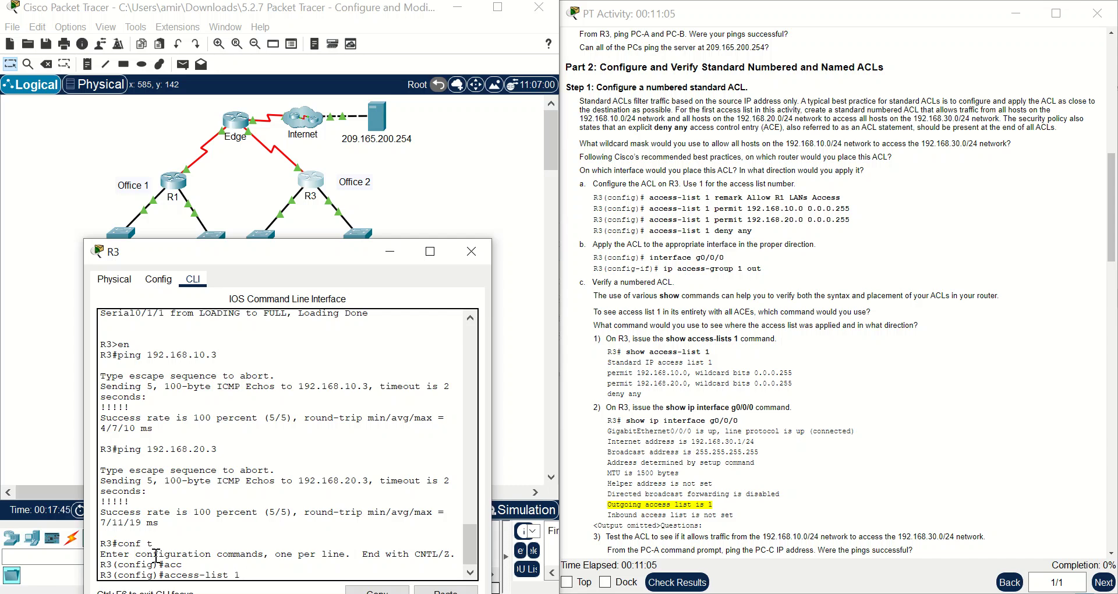
{"action": "type", "text": "1 rem"}
{"action": "key", "text": "Tab"}
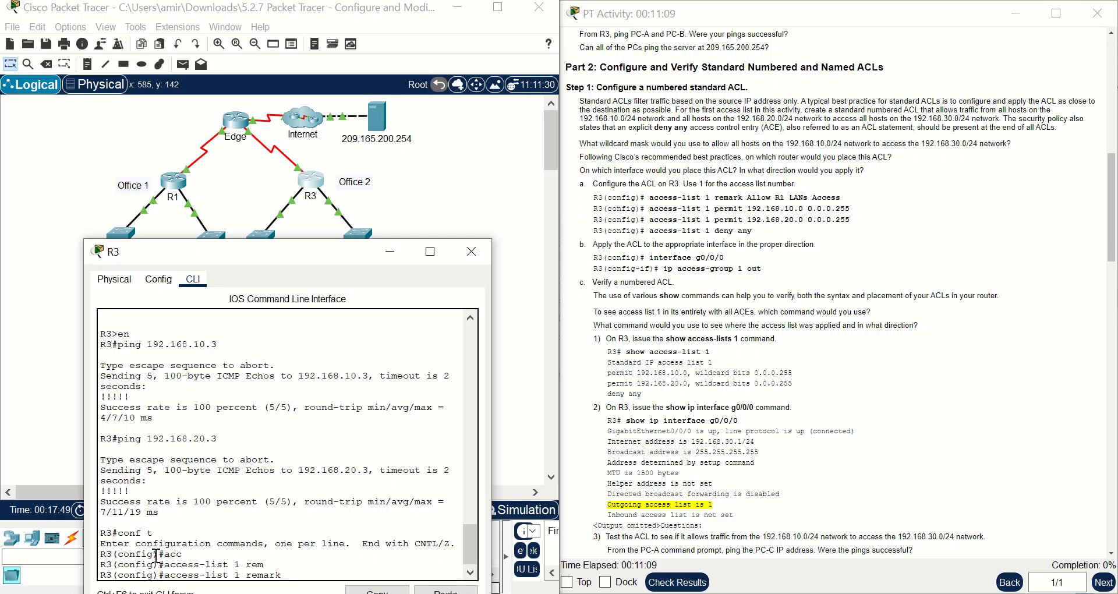
{"action": "type", "text": "AL"}
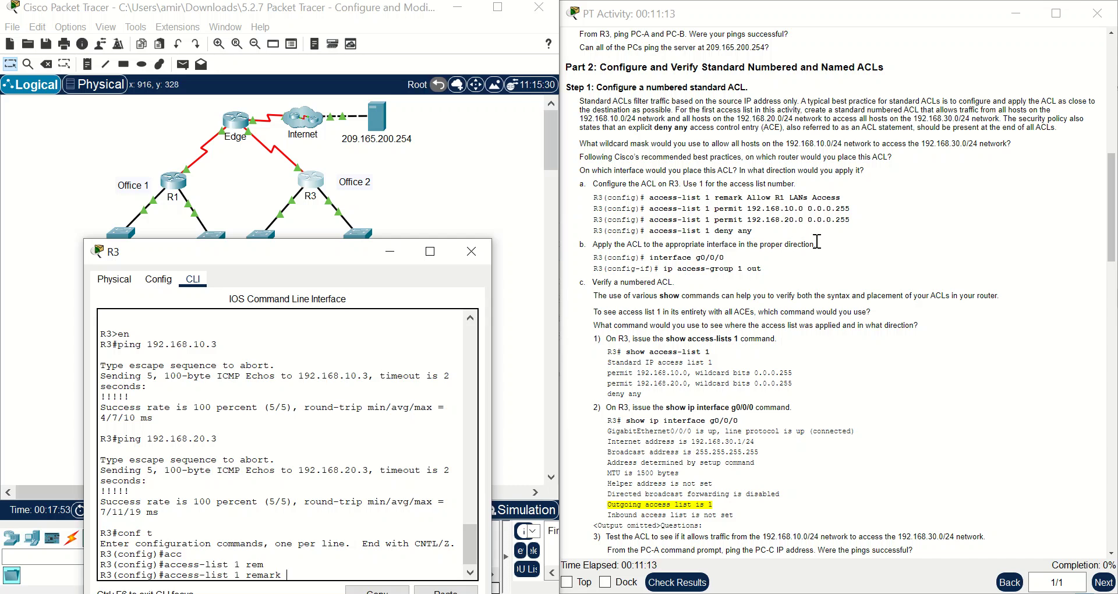
{"action": "left_click", "coordinate": [834, 196]}
{"action": "left_click_drag", "start_coordinate": [841, 198], "coordinate": [747, 201]}
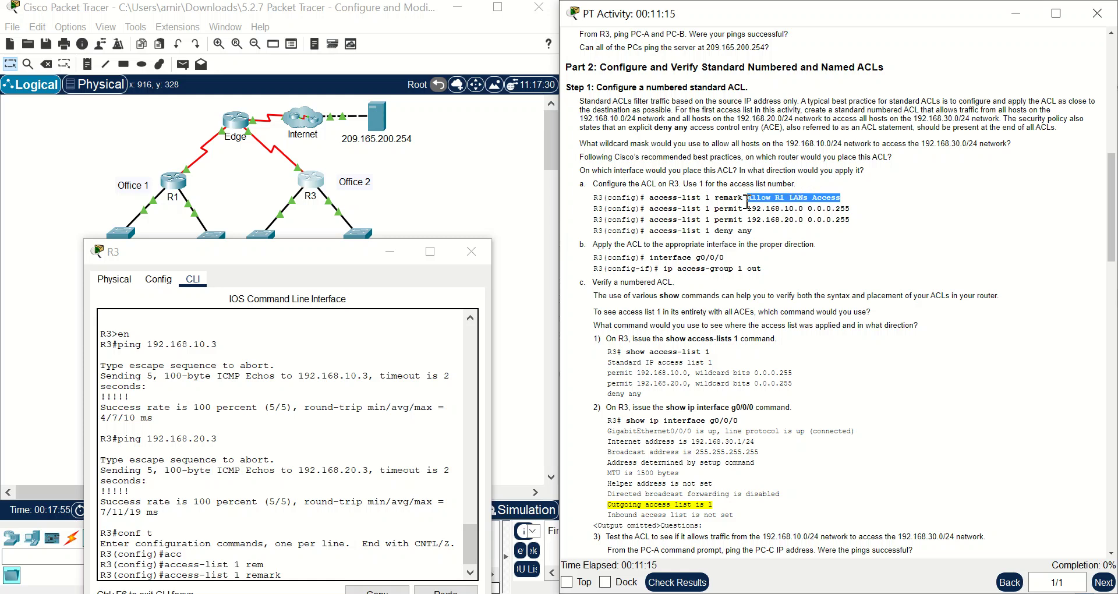
{"action": "right_click", "coordinate": [748, 201]}
{"action": "left_click", "coordinate": [769, 214]}
{"action": "left_click", "coordinate": [312, 569]}
{"action": "key", "text": "ctrl+v"}
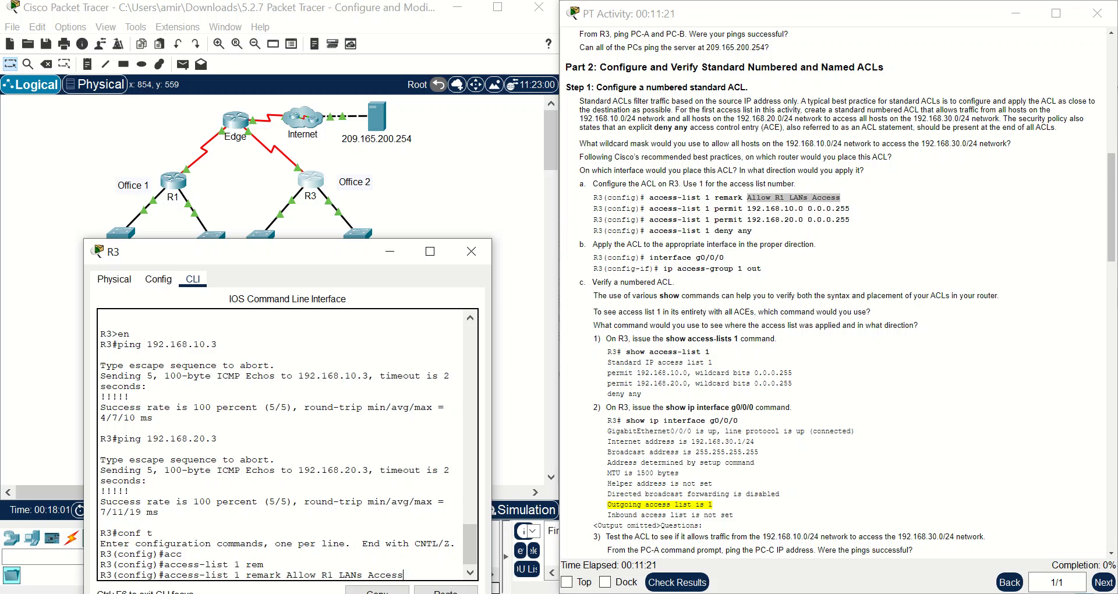
{"action": "key", "text": "Return"}
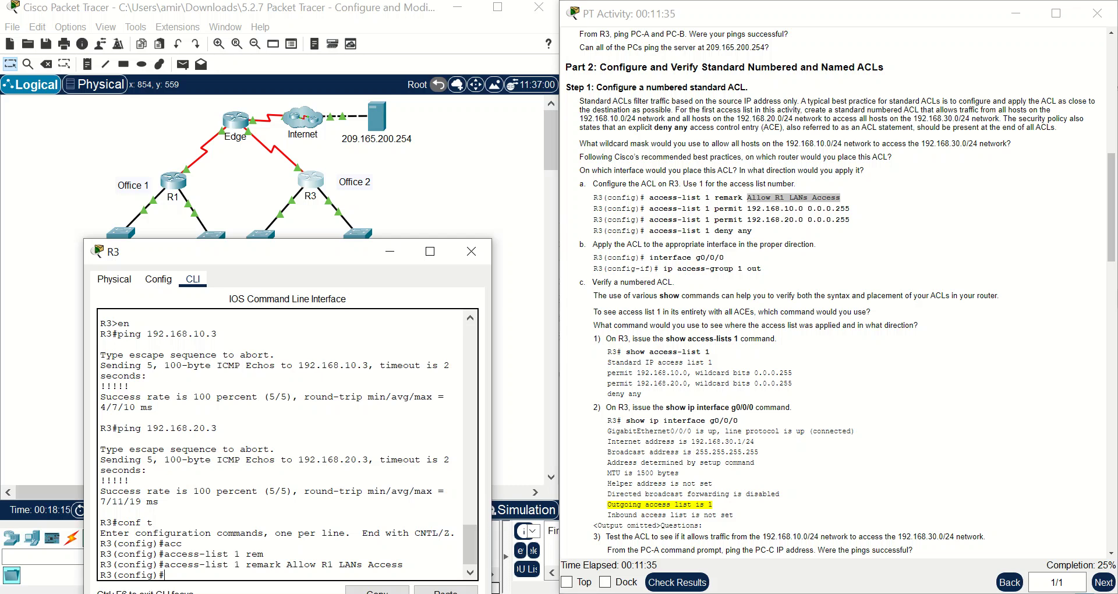
- Add a permit statement to access list 1 for network 192.168.10.0 with wildcard mask 0.0.0.255
{"action": "type", "text": "cc"}
{"action": "key", "text": "Tab"}
{"action": "type", "text": "1"}
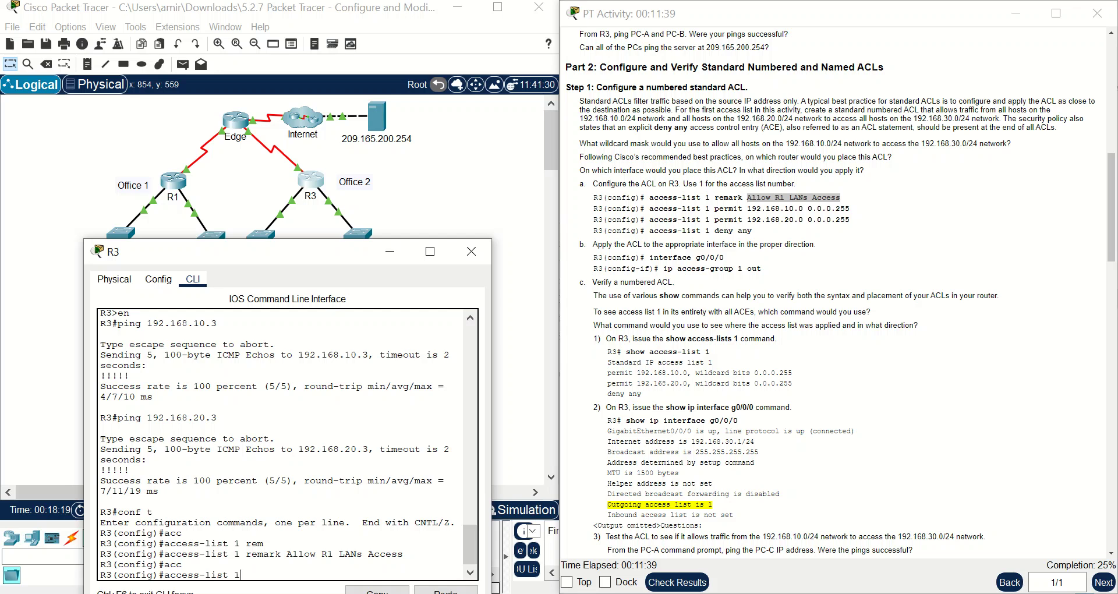
{"action": "type", "text": " pe"}
{"action": "type", "text": "r"}
{"action": "key", "text": "Tab"}
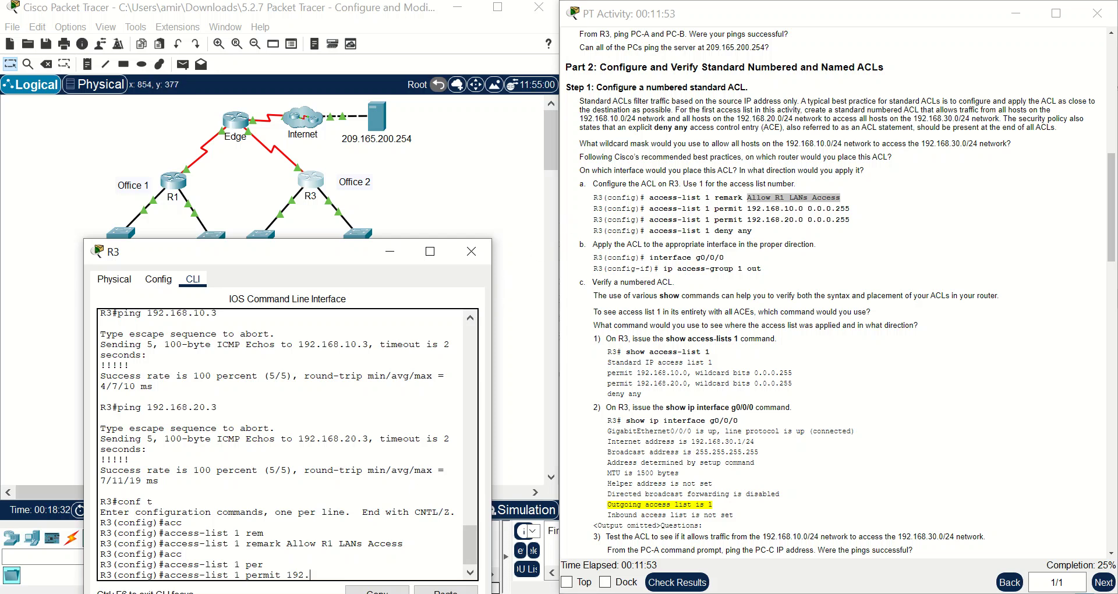
{"action": "type", "text": "68.10.0 0.0.0.2"}
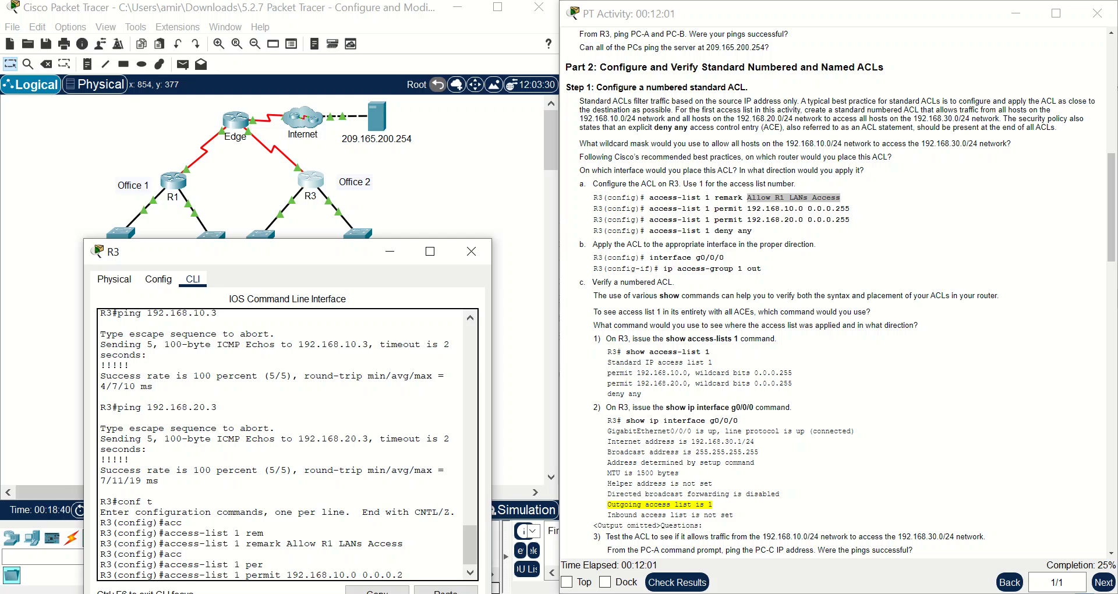
{"action": "type", "text": "55"}
{"action": "key", "text": "Return"}
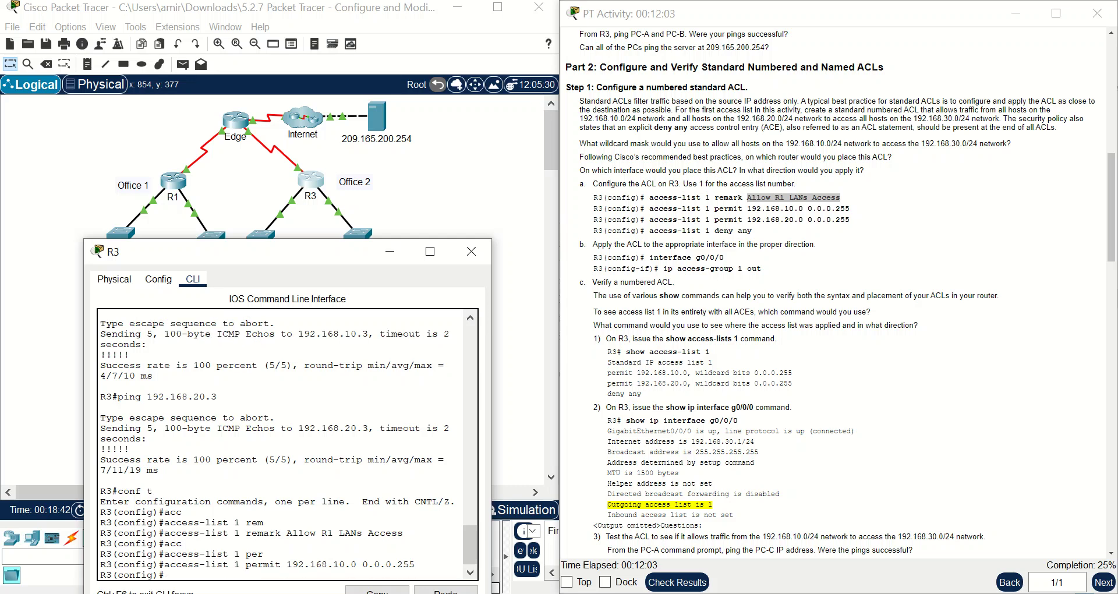
- Add a second permit statement to access list 1 for network 192.168.20.0 with wildcard mask 0.0.0.255
{"action": "key", "text": "Up"}
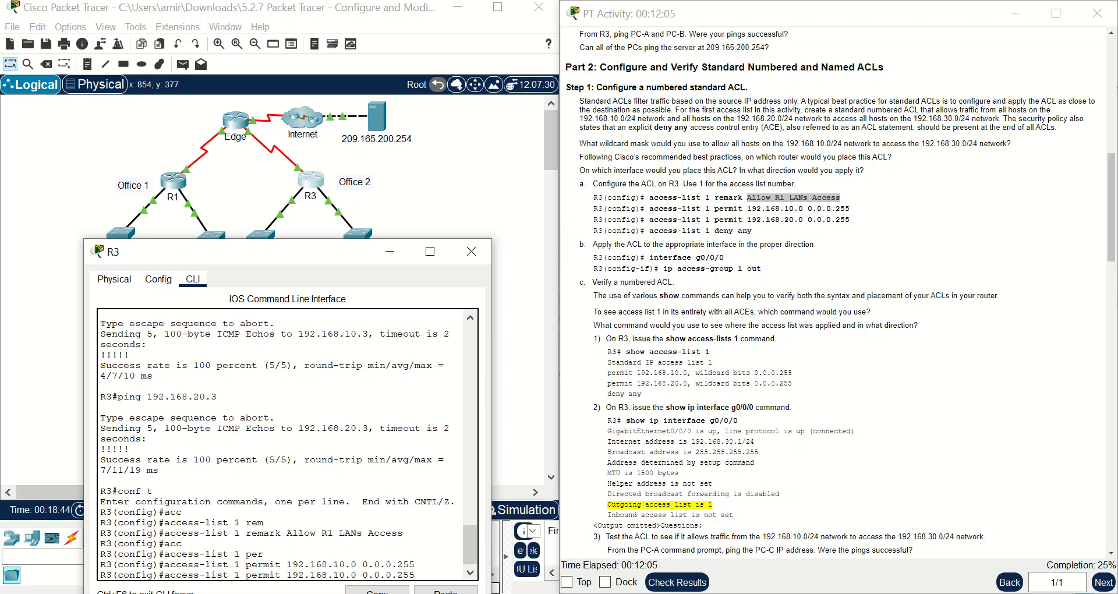
{"action": "key", "text": "Left"}
{"action": "key", "text": "Left"}
{"action": "key", "text": "Left"}
{"action": "key", "text": "Left"}
{"action": "key", "text": "Left"}
{"action": "key", "text": "Left"}
{"action": "key", "text": "Left"}
{"action": "key", "text": "Left"}
{"action": "key", "text": "Left"}
{"action": "key", "text": "BackSpace"}
{"action": "type", "text": "2"}
{"action": "key", "text": "Return"}
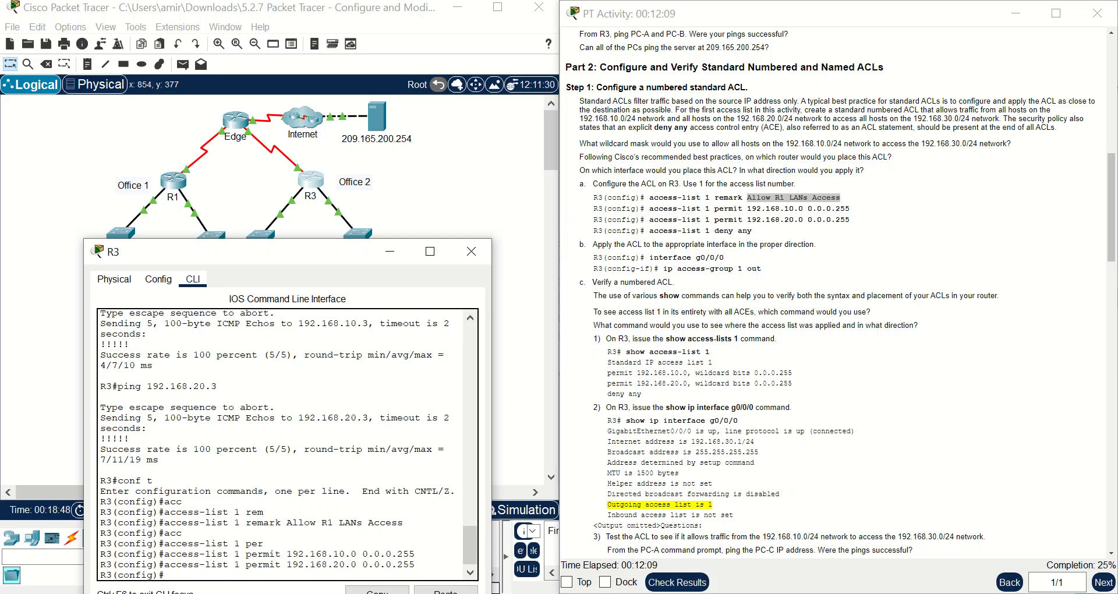
- Examine the Step 1 text on the source and destination networks and ACL placement, comparing it with the topology around R3
{"action": "left_click_drag", "start_coordinate": [580, 119], "coordinate": [644, 117]}
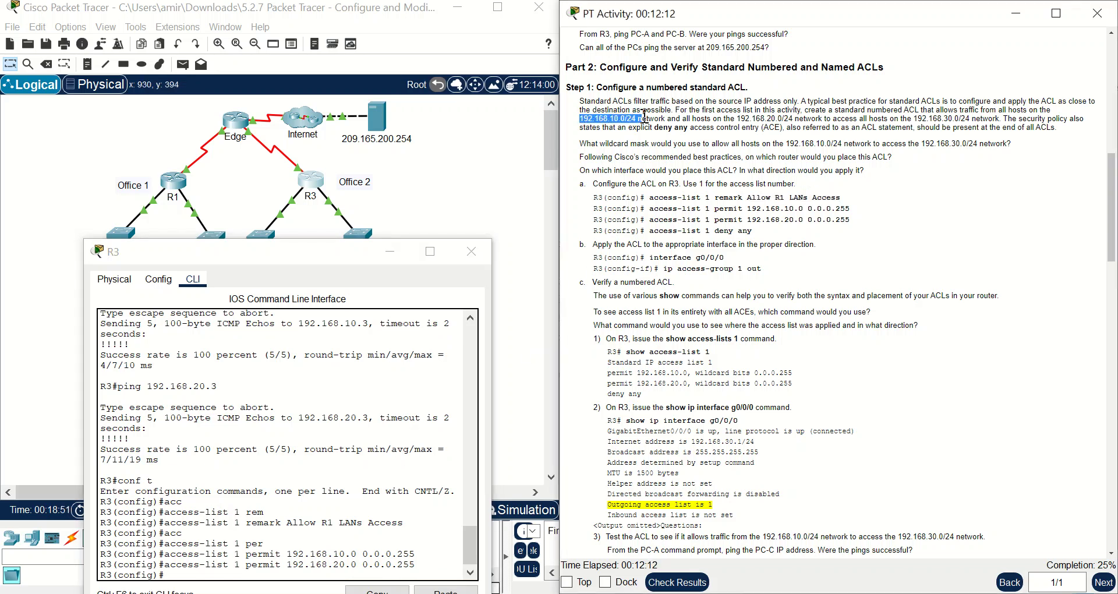
{"action": "left_click", "coordinate": [933, 118]}
{"action": "left_click_drag", "start_coordinate": [933, 118], "coordinate": [989, 120]}
{"action": "left_click_drag", "start_coordinate": [580, 119], "coordinate": [840, 120]}
{"action": "left_click", "coordinate": [889, 121]}
{"action": "left_click_drag", "start_coordinate": [943, 119], "coordinate": [970, 120]}
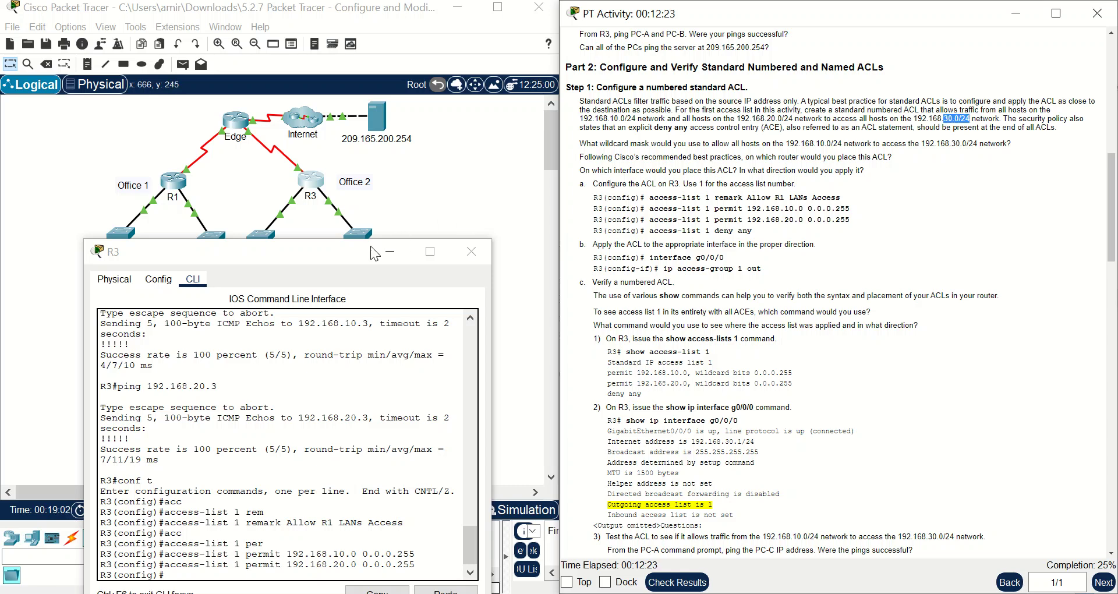
{"action": "left_click_drag", "start_coordinate": [341, 253], "coordinate": [295, 368]}
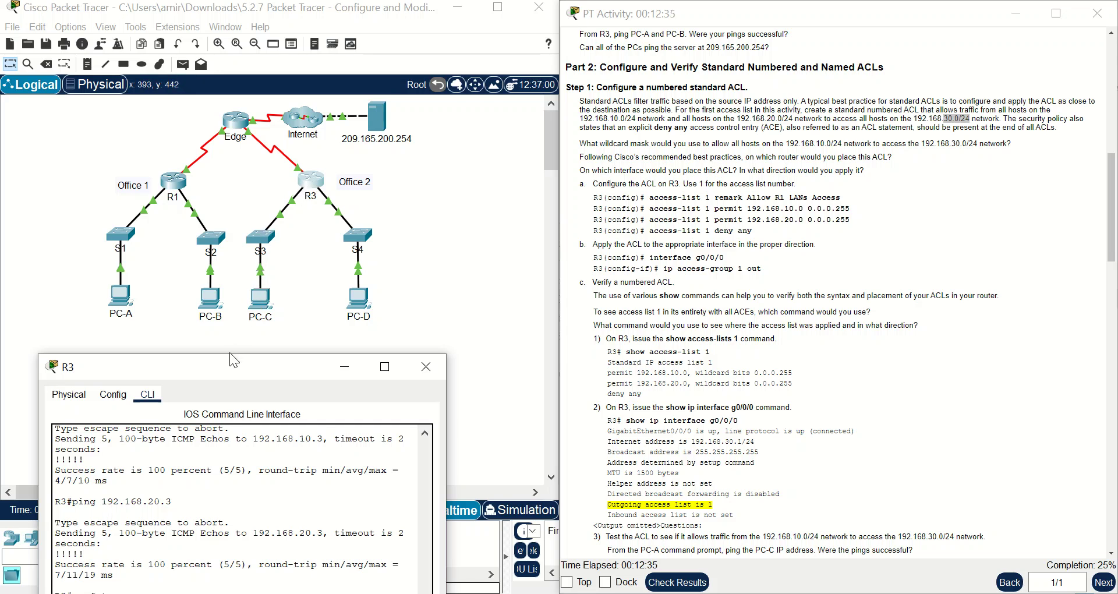
{"action": "left_click_drag", "start_coordinate": [227, 362], "coordinate": [275, 138]}
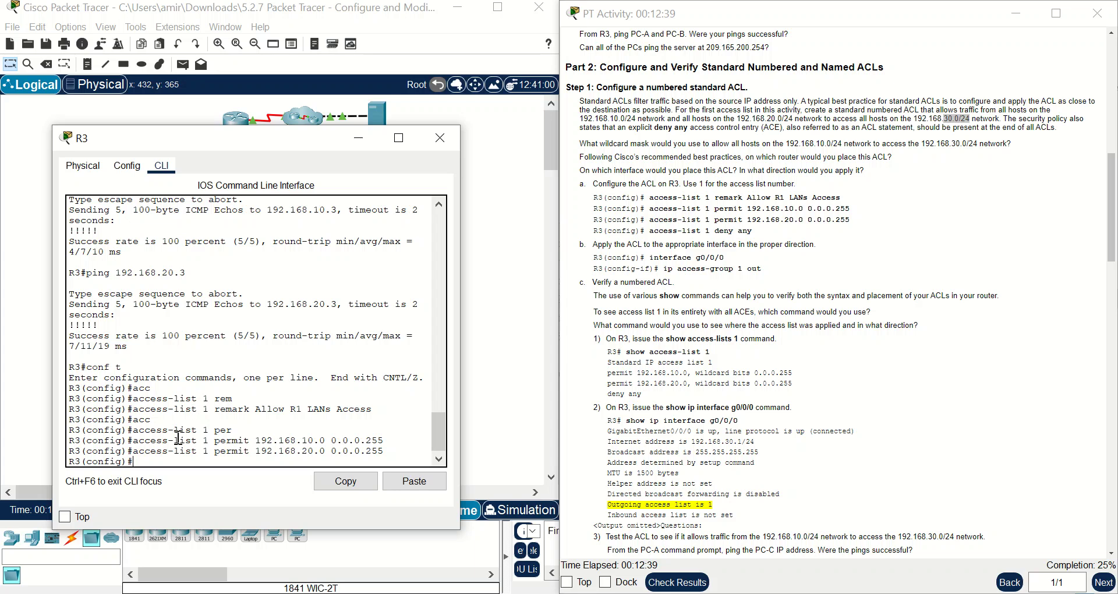
{"action": "left_click_drag", "start_coordinate": [263, 147], "coordinate": [201, 455]}
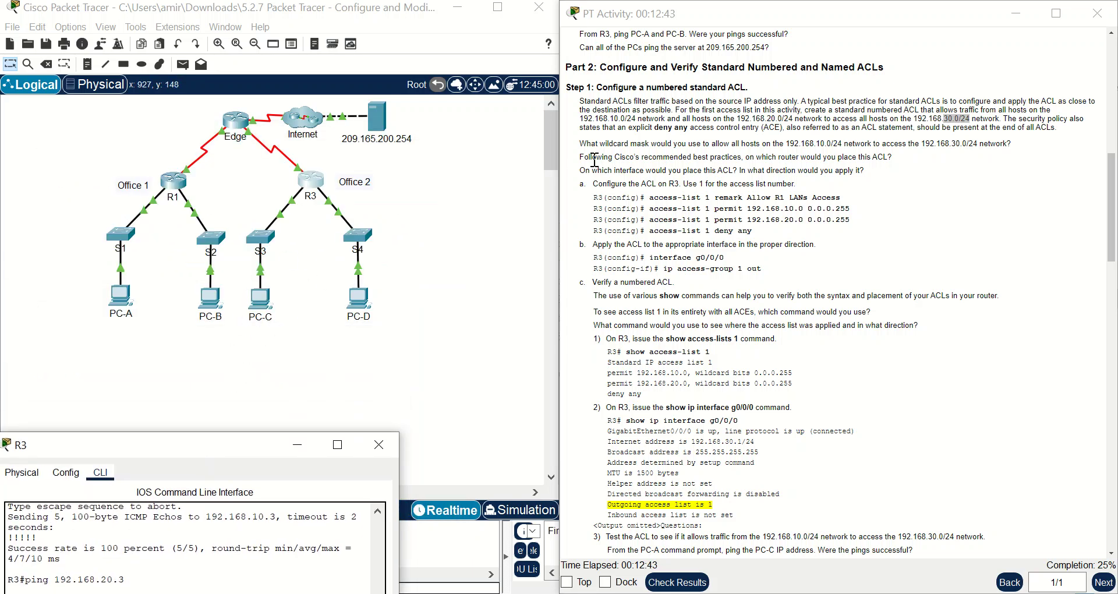
{"action": "left_click", "coordinate": [582, 113]}
{"action": "left_click_drag", "start_coordinate": [581, 113], "coordinate": [635, 113]}
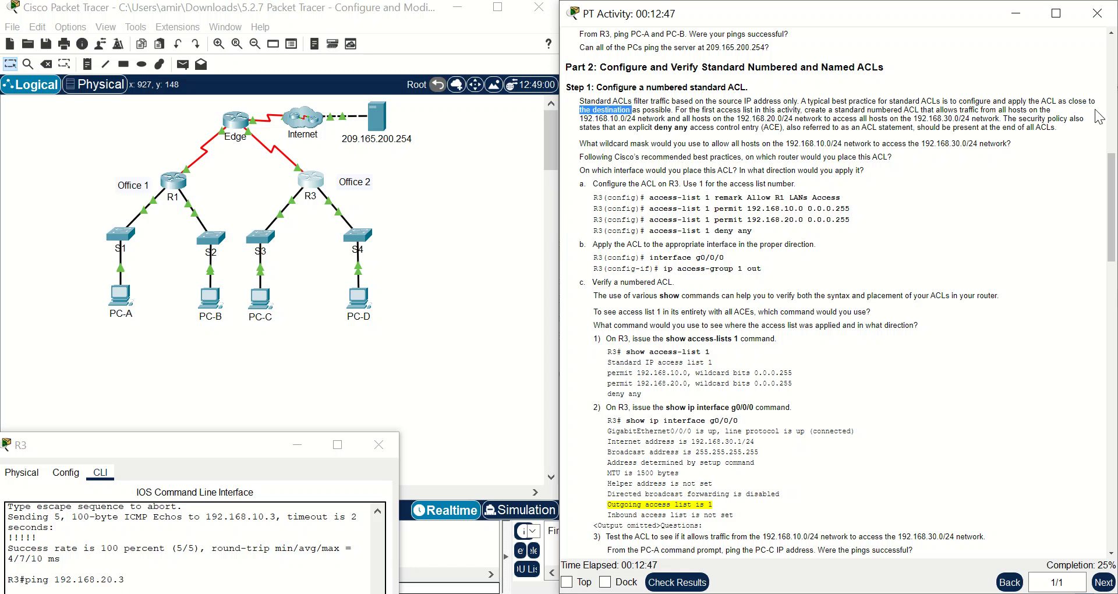
{"action": "left_click_drag", "start_coordinate": [1067, 102], "coordinate": [1096, 115]}
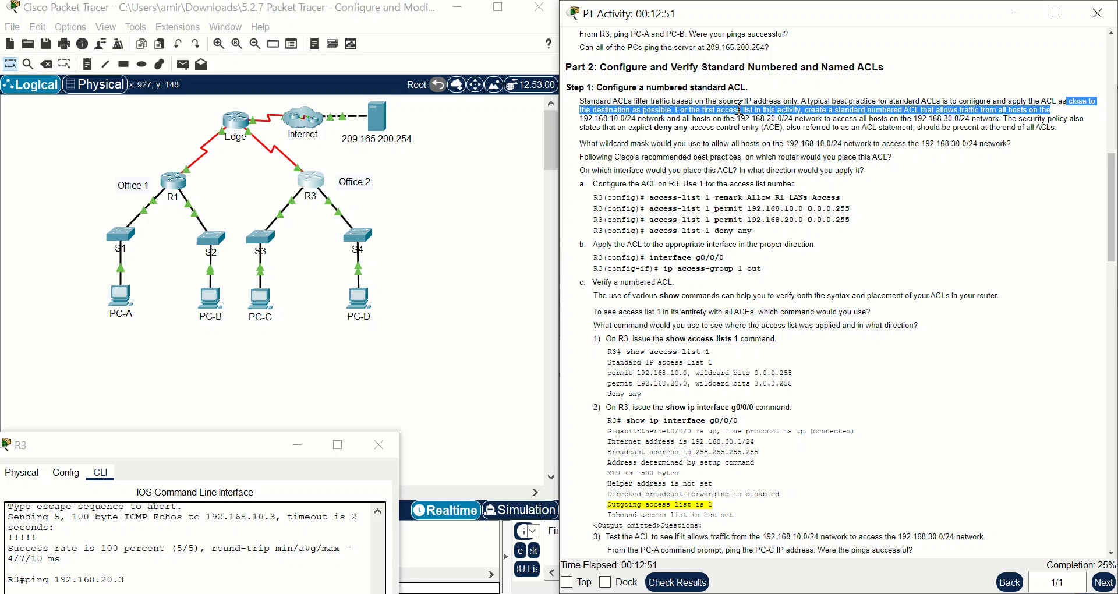
{"action": "left_click", "coordinate": [587, 114]}
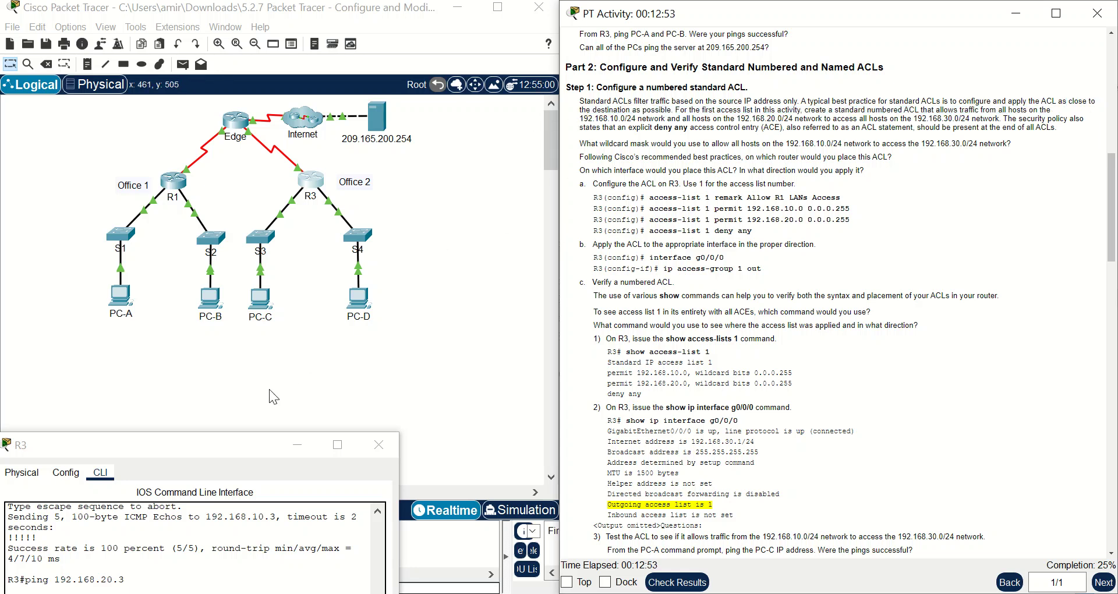
- Add a deny any statement to access list 1 on R3, reusing an earlier permit command
{"action": "left_click_drag", "start_coordinate": [222, 441], "coordinate": [354, 180]}
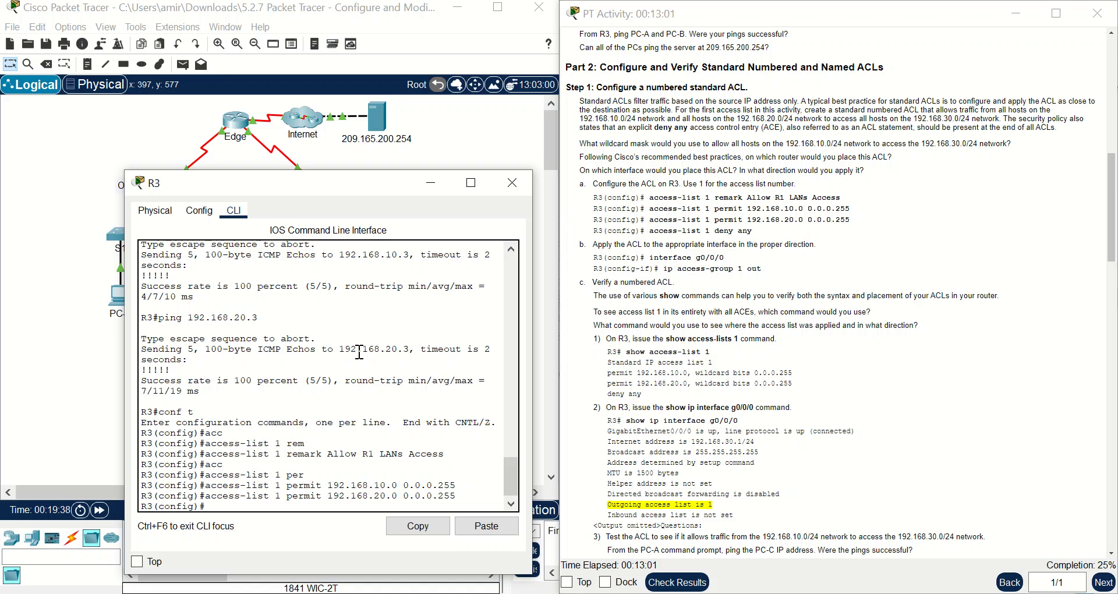
{"action": "key", "text": "Up"}
{"action": "key", "text": "Up"}
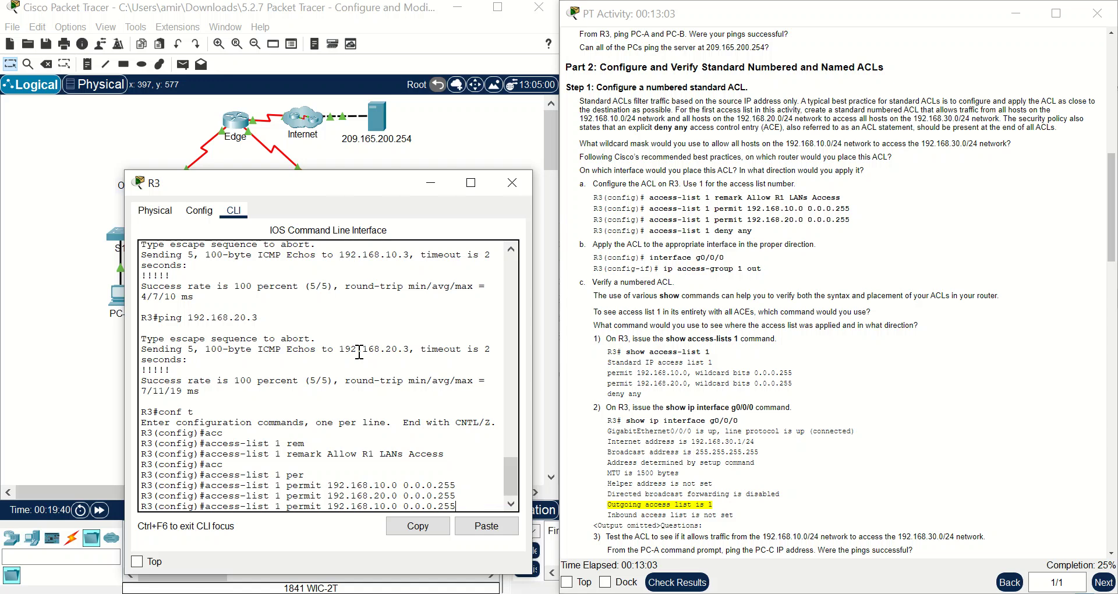
{"action": "key", "text": "BackSpace"}
{"action": "key", "text": "BackSpace"}
{"action": "key", "text": "BackSpace"}
{"action": "key", "text": "BackSpace"}
{"action": "key", "text": "BackSpace"}
{"action": "key", "text": "BackSpace"}
{"action": "key", "text": "BackSpace"}
{"action": "key", "text": "BackSpace"}
{"action": "key", "text": "BackSpace"}
{"action": "key", "text": "BackSpace"}
{"action": "key", "text": "BackSpace"}
{"action": "key", "text": "BackSpace"}
{"action": "key", "text": "BackSpace"}
{"action": "key", "text": "BackSpace"}
{"action": "key", "text": "BackSpace"}
{"action": "key", "text": "BackSpace"}
{"action": "key", "text": "BackSpace"}
{"action": "key", "text": "BackSpace"}
{"action": "key", "text": "BackSpace"}
{"action": "key", "text": "BackSpace"}
{"action": "type", "text": "any"}
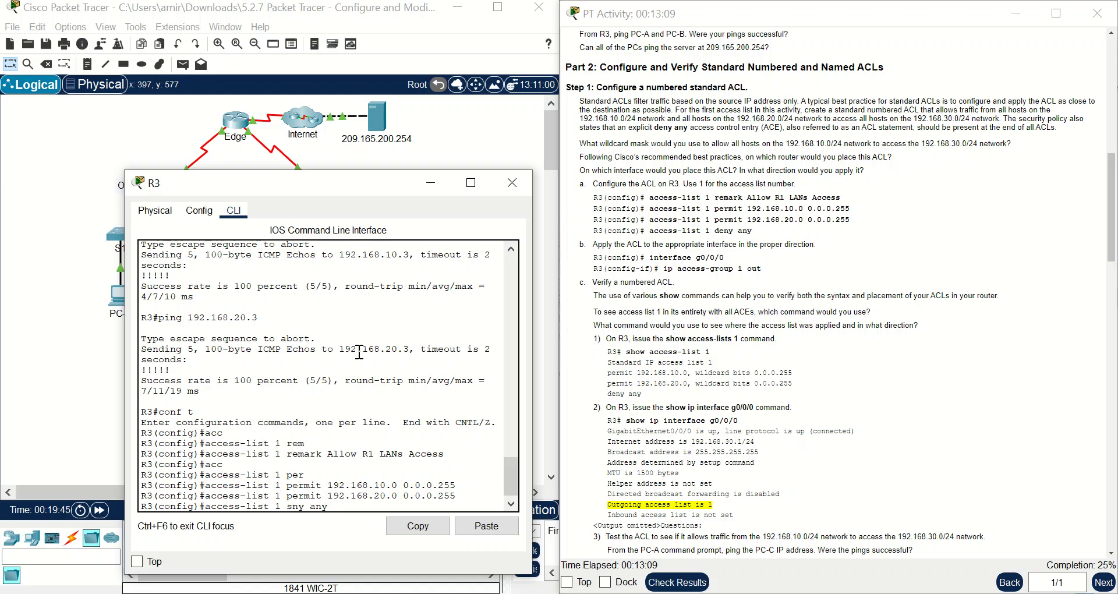
{"action": "key", "text": "Left"}
{"action": "key", "text": "Left"}
{"action": "key", "text": "Left"}
{"action": "key", "text": "Left"}
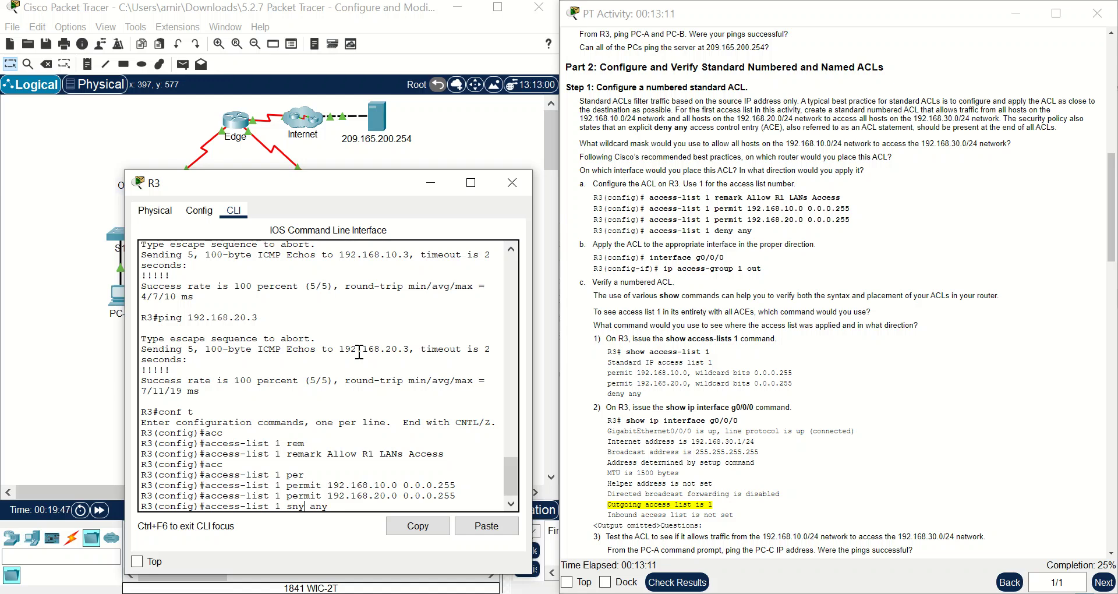
{"action": "key", "text": "BackSpace"}
{"action": "type", "text": "de"}
{"action": "key", "text": "Return"}
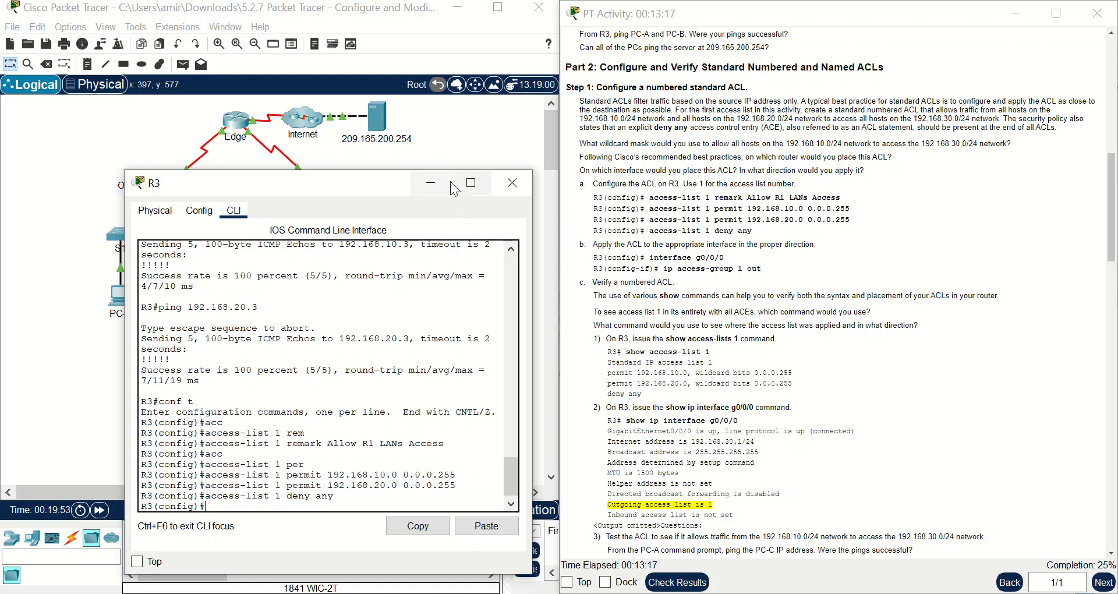
- Enter interface configuration mode for g0/0/0 on R3
{"action": "left_click", "coordinate": [431, 182]}
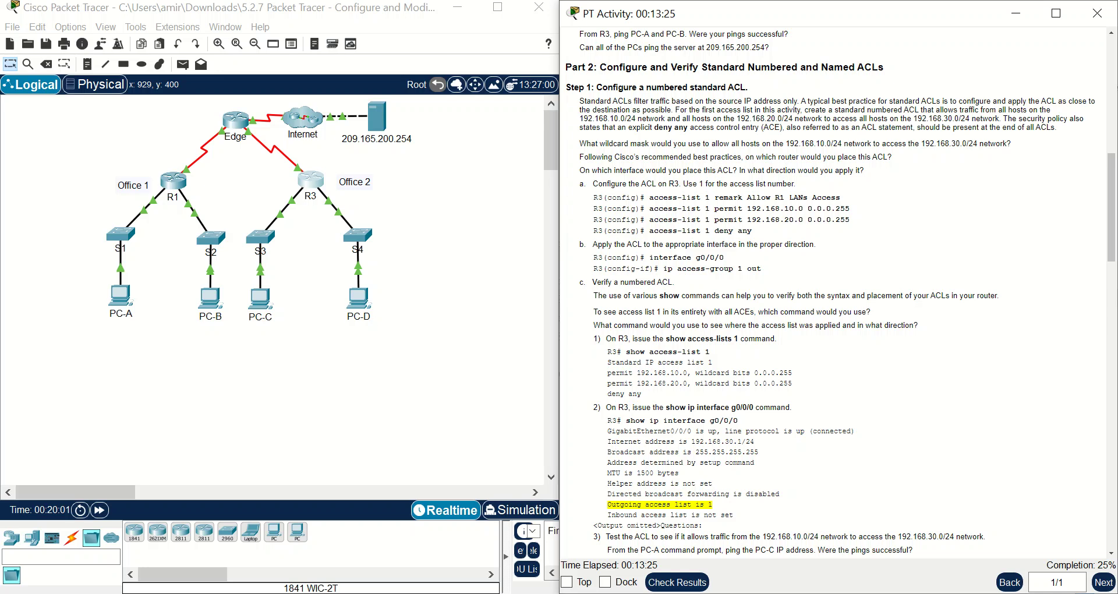
{"action": "left_click", "coordinate": [318, 183]}
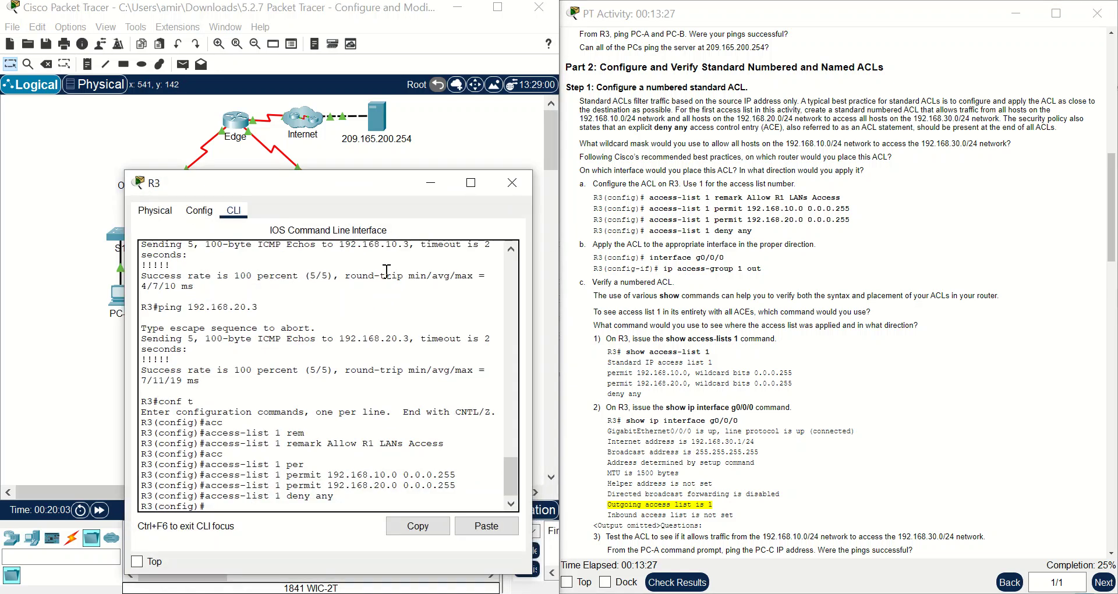
{"action": "left_click", "coordinate": [316, 388]}
{"action": "type", "text": "t g0/0"}
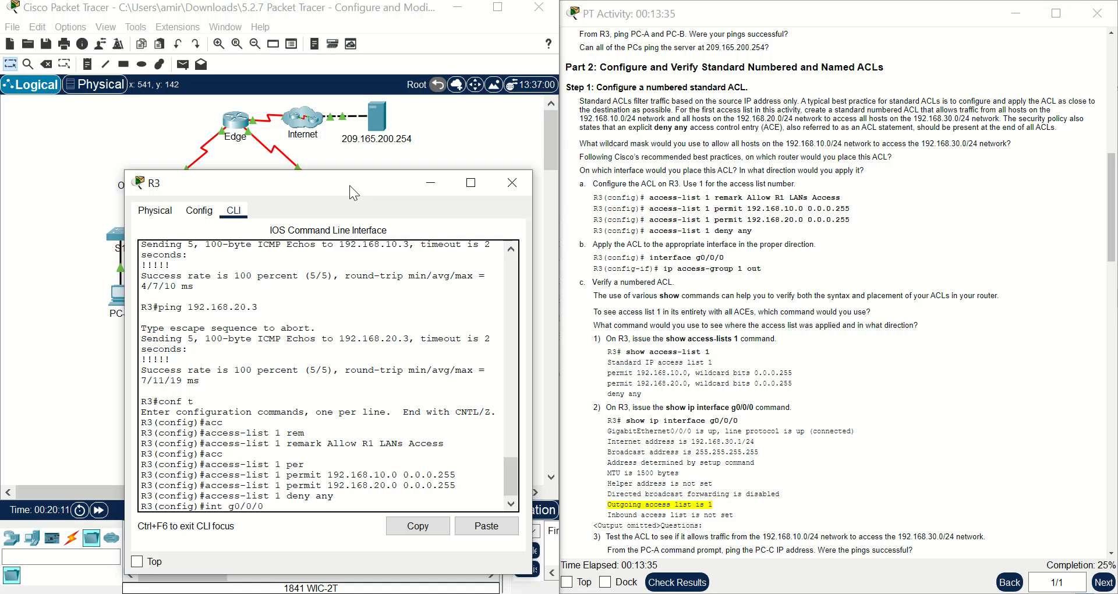
{"action": "type", "text": "/0"}
{"action": "key", "text": "Return"}
- Apply access list 1 to the interface in the outbound direction with ip access-group
{"action": "left_click_drag", "start_coordinate": [324, 177], "coordinate": [770, 162]}
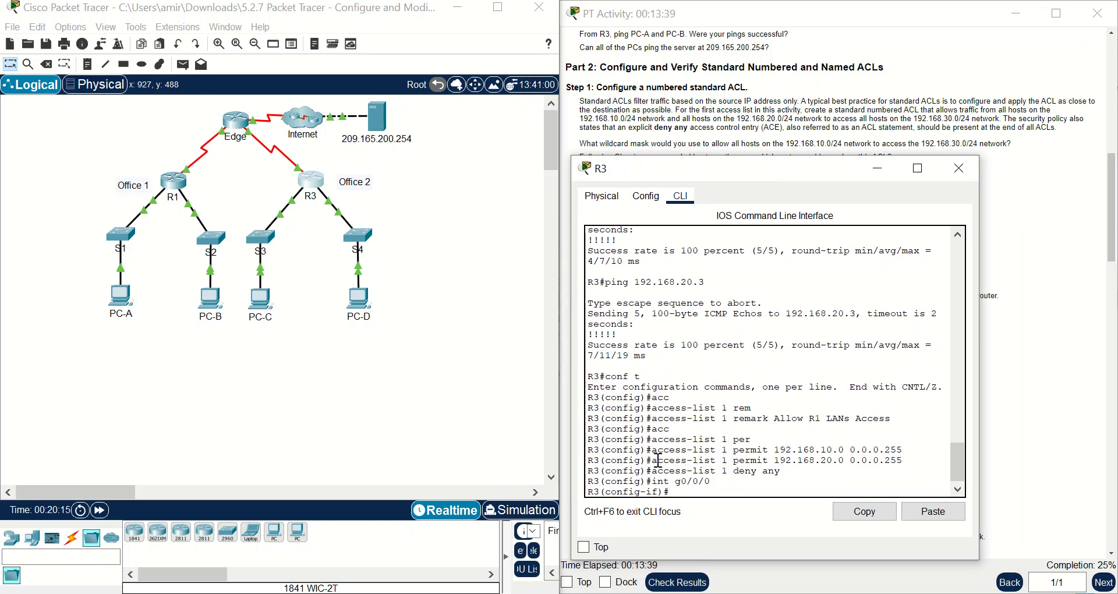
{"action": "left_click_drag", "start_coordinate": [775, 183], "coordinate": [290, 177]}
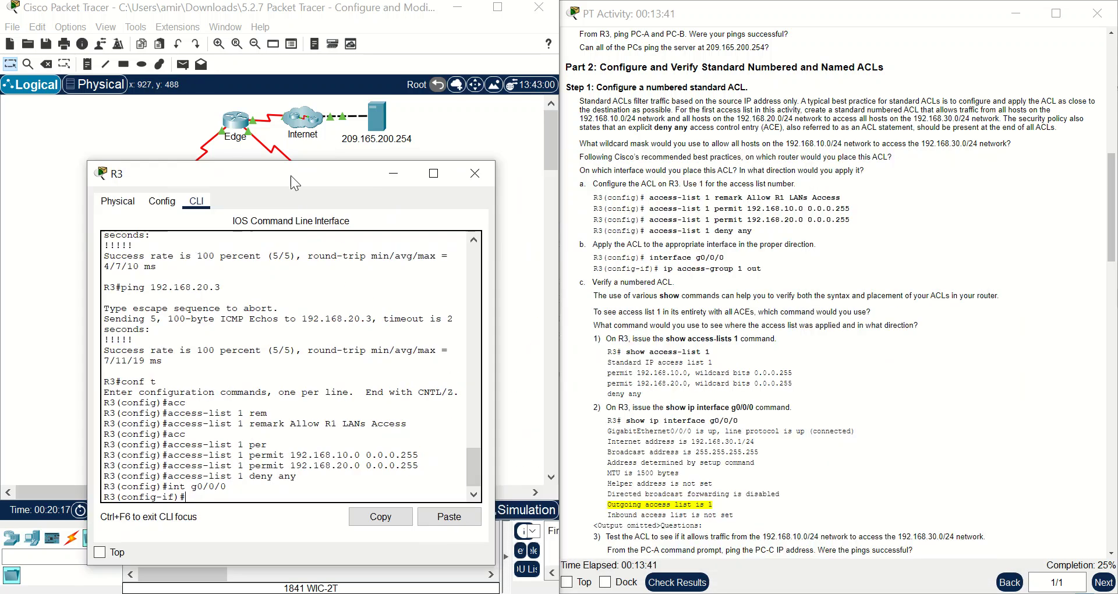
{"action": "type", "text": "ip"}
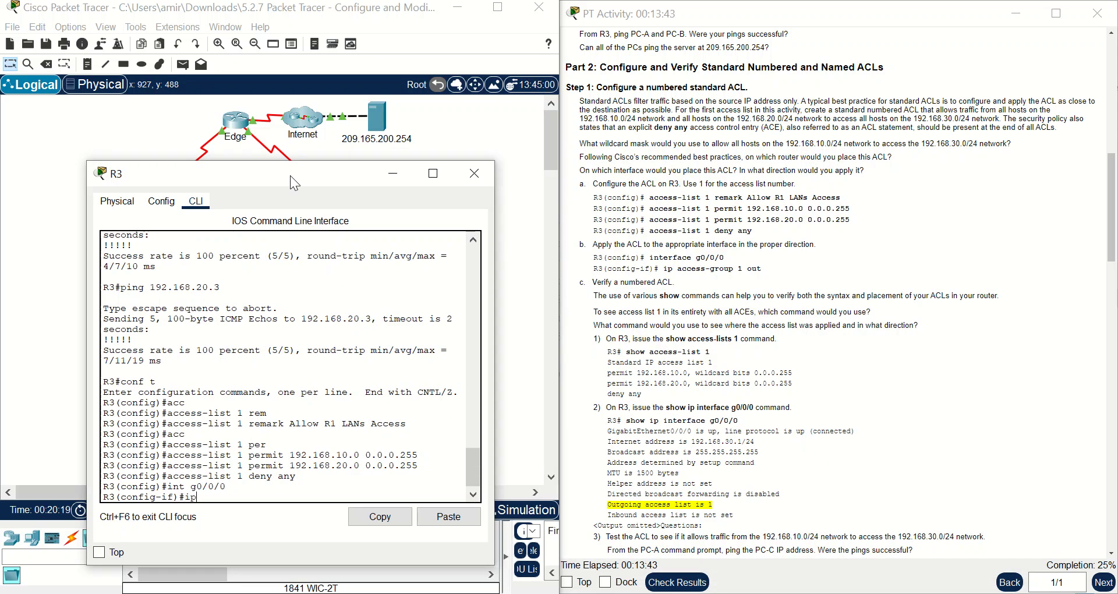
{"action": "type", "text": "cc"}
{"action": "key", "text": "BackSpace"}
{"action": "key", "text": "BackSpace"}
{"action": "type", "text": "ip acc"}
{"action": "key", "text": "Tab"}
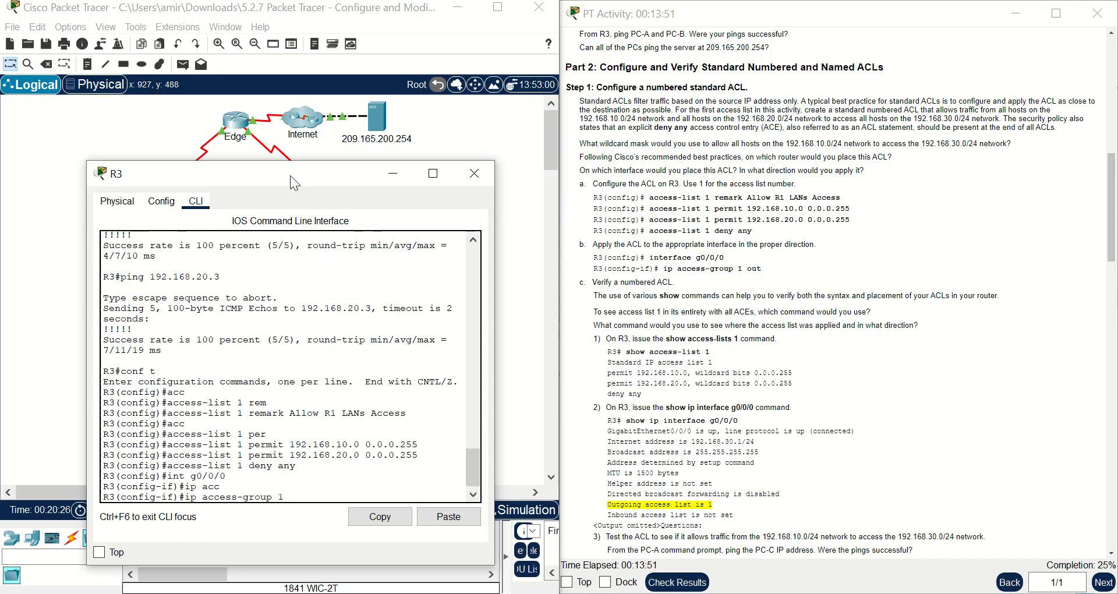
{"action": "type", "text": "1 out"}
{"action": "key", "text": "Return"}
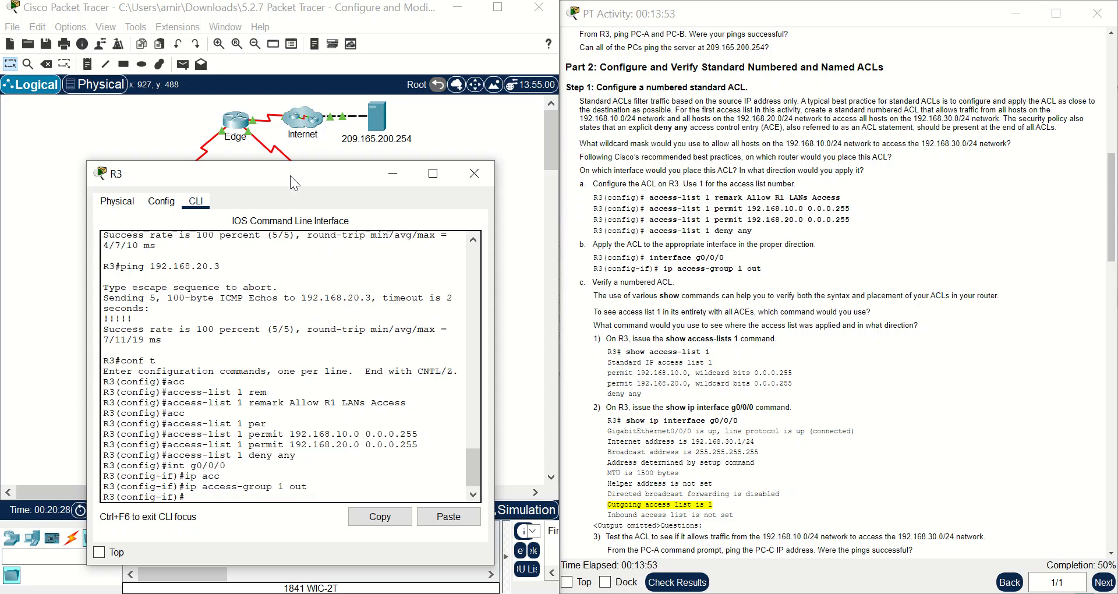
{"action": "left_click", "coordinate": [394, 175]}
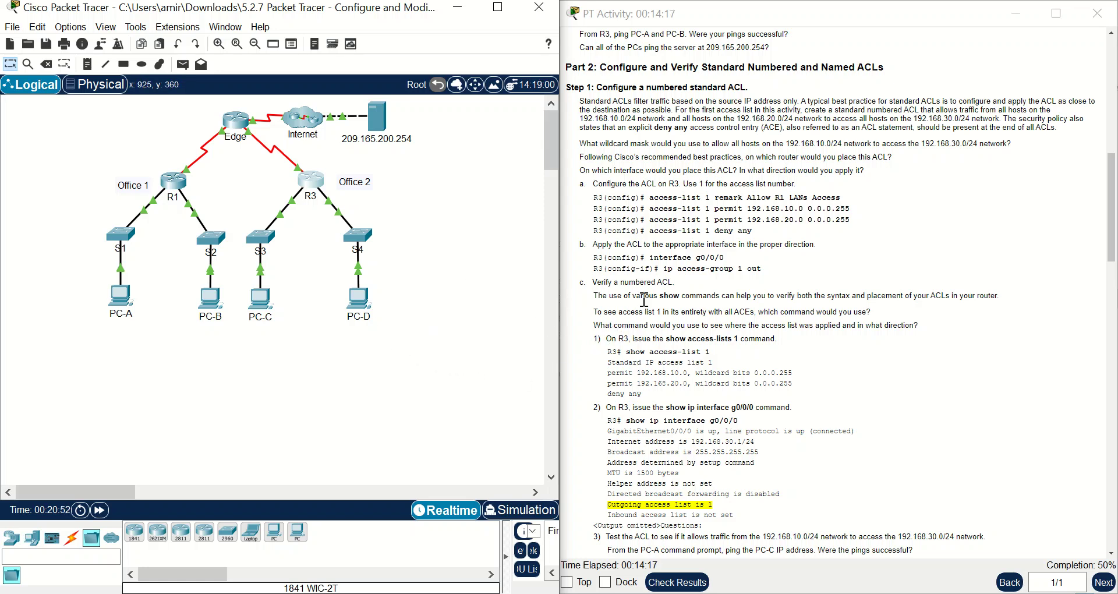
- Display R3's access lists without leaving interface configuration mode
{"action": "left_click", "coordinate": [319, 199]}
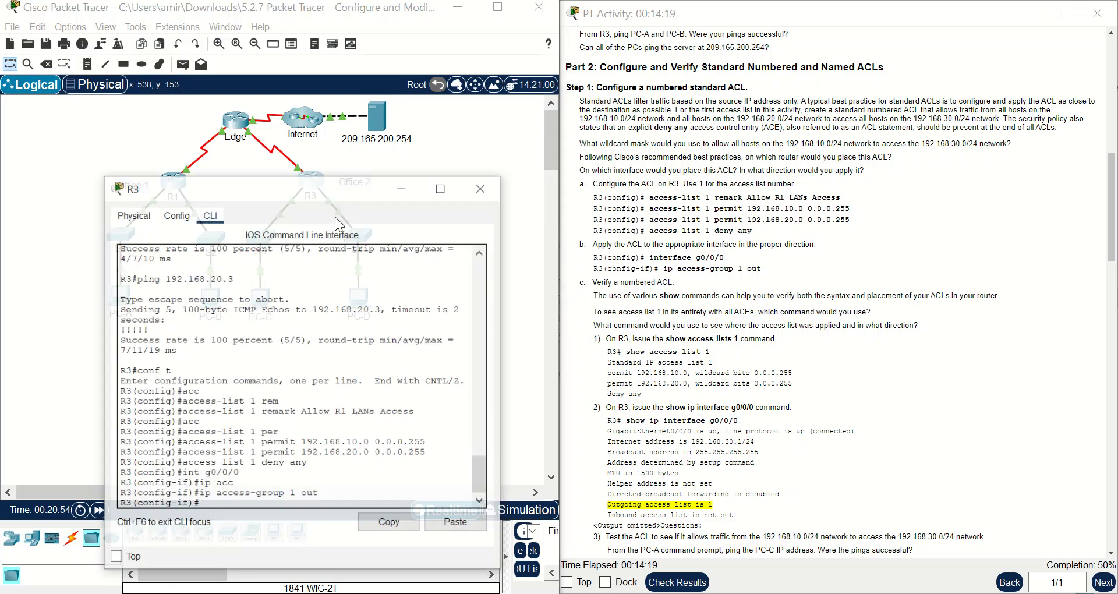
{"action": "type", "text": "do sh"}
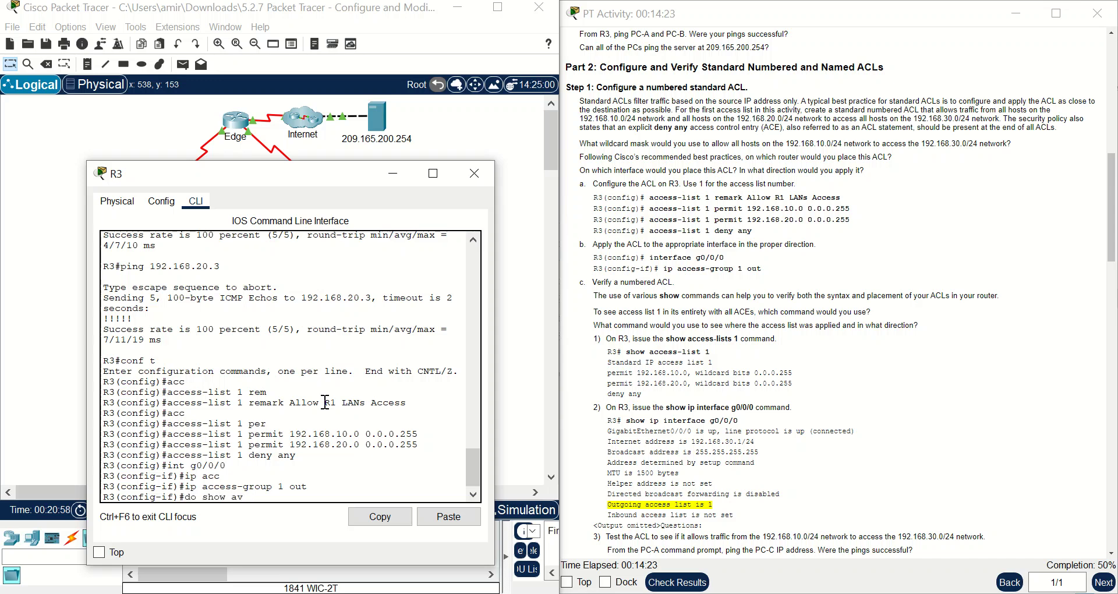
{"action": "type", "text": "ow acc"}
{"action": "key", "text": "Tab"}
{"action": "key", "text": "Return"}
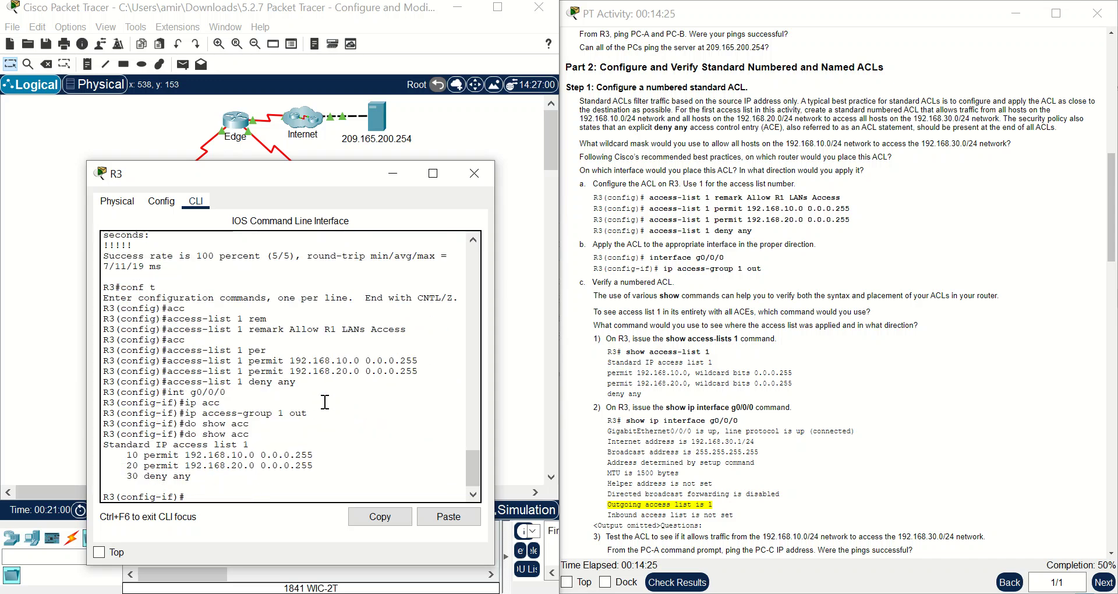
- Exit to privileged EXEC mode on R3 and display all access lists with show access-lists
{"action": "type", "text": "end"}
{"action": "key", "text": "Return"}
{"action": "key", "text": "Return"}
{"action": "key", "text": "Return"}
{"action": "key", "text": "Return"}
{"action": "type", "text": "show"}
{"action": "key", "text": "Tab"}
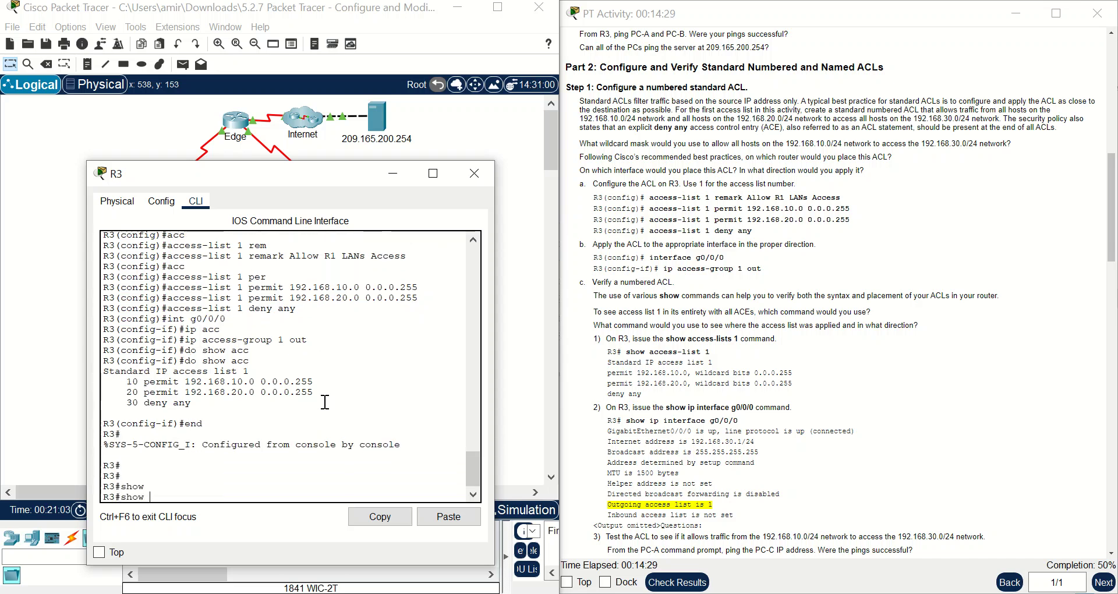
{"action": "type", "text": "acc"}
{"action": "key", "text": "Tab"}
{"action": "key", "text": "Return"}
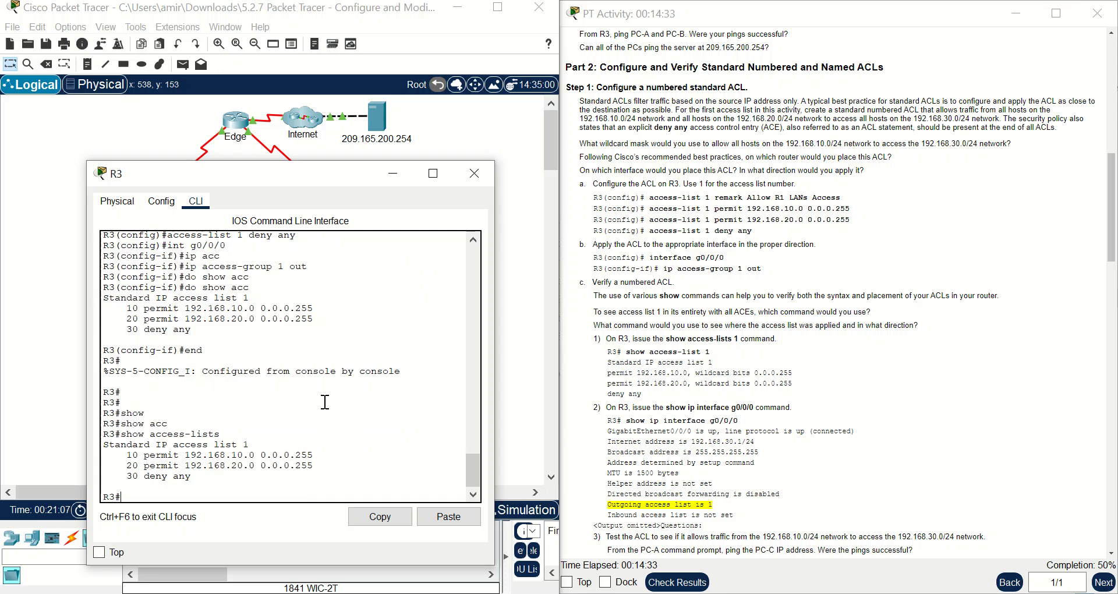
- Display only access list 1 on R3 with show access-lists 1
{"action": "key", "text": "Up"}
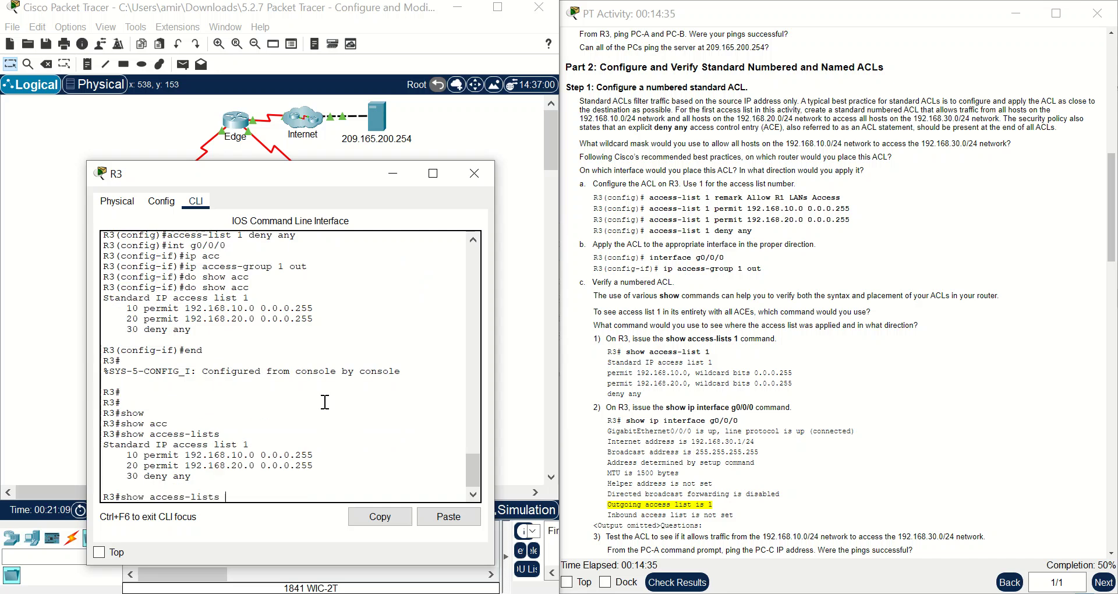
{"action": "type", "text": "1"}
{"action": "key", "text": "Return"}
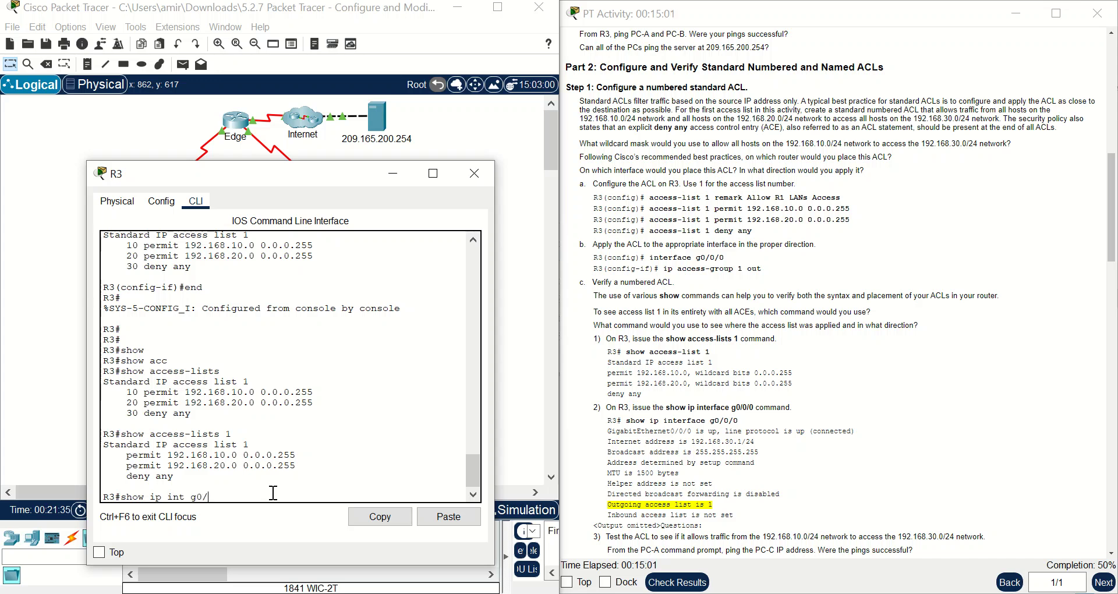
- Show the IP details of interface g0/0/0 on R3 and check its outgoing and inbound access list lines
{"action": "type", "text": "0/"}
{"action": "key", "text": "Return"}
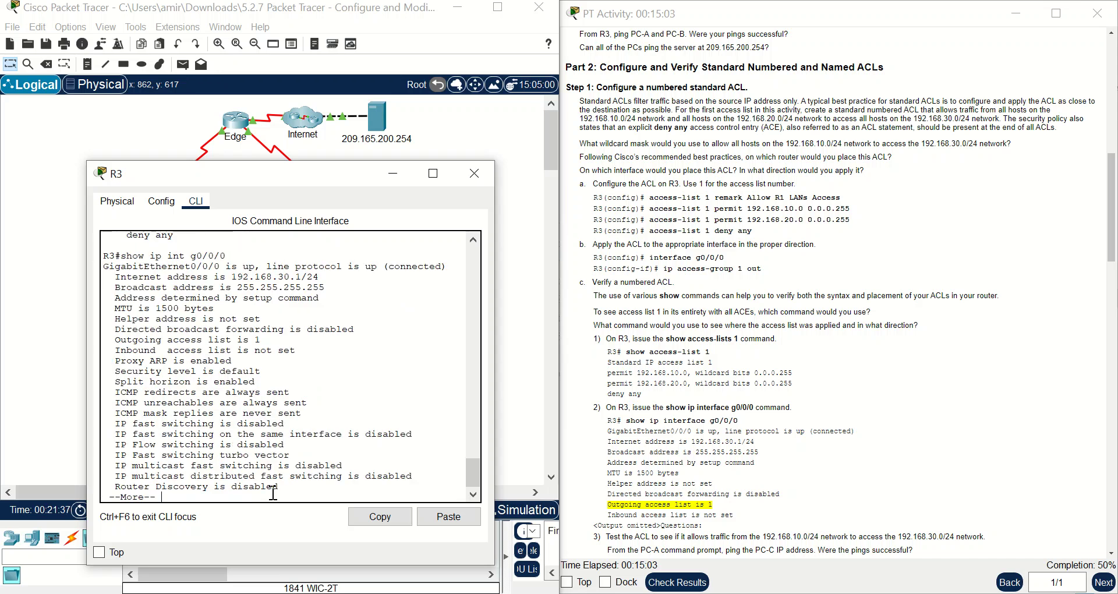
{"action": "key", "text": "space"}
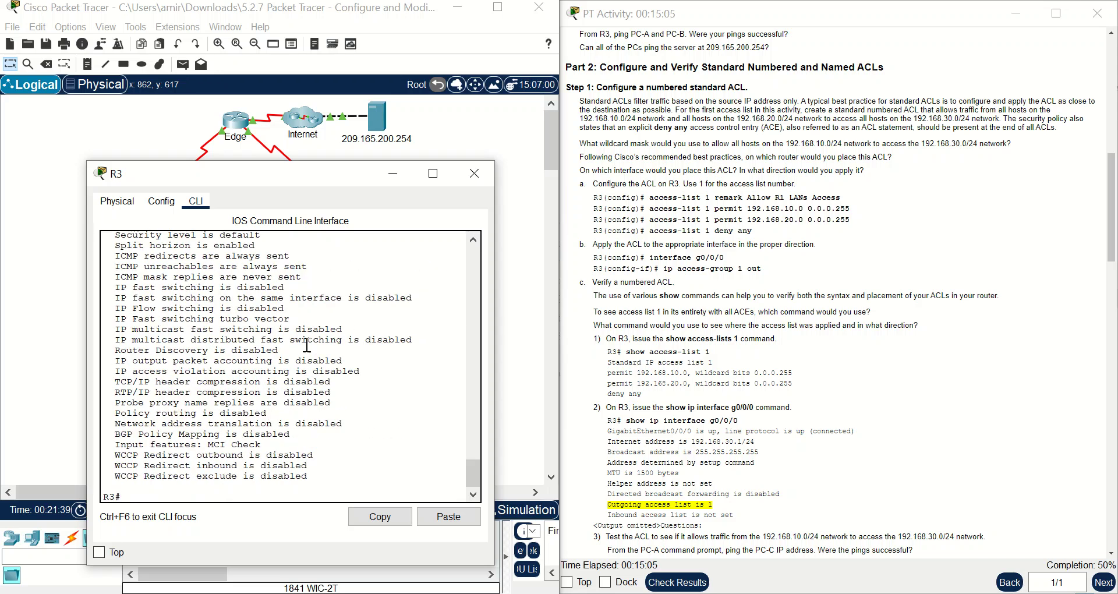
{"action": "scroll", "coordinate": [262, 304], "scroll_direction": "up", "scroll_amount": 2}
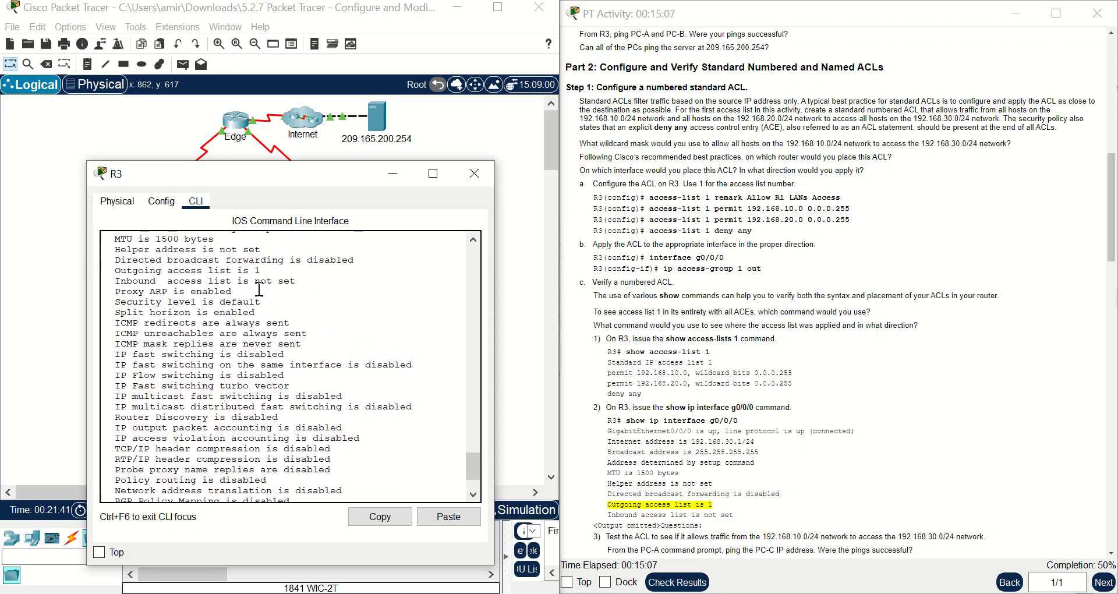
{"action": "left_click_drag", "start_coordinate": [261, 271], "coordinate": [112, 270]}
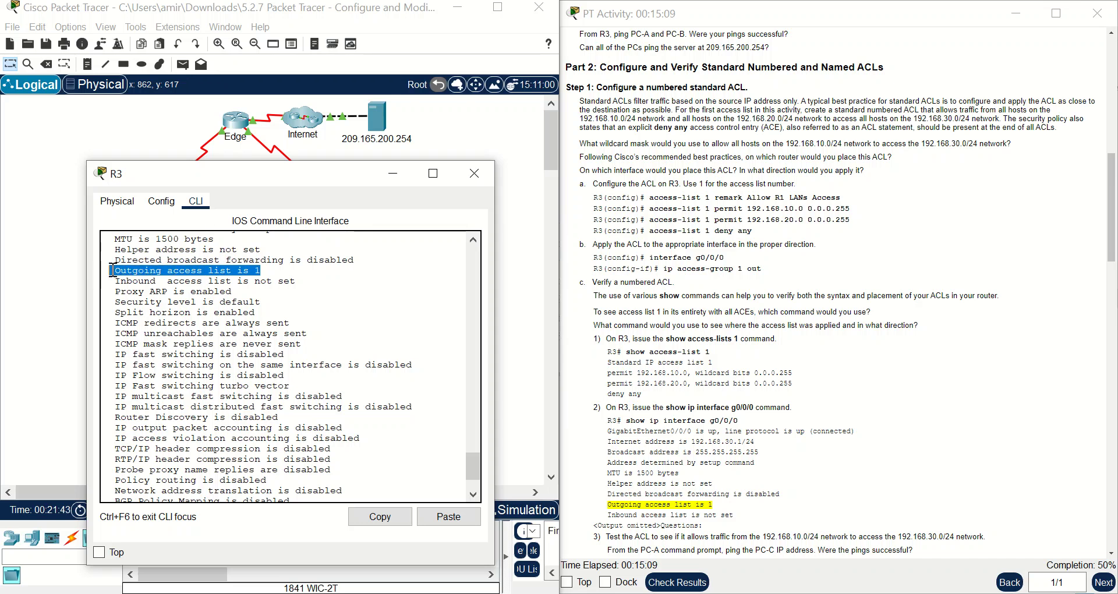
{"action": "mouse_move", "coordinate": [266, 282]}
{"action": "left_mouse_down"}
{"action": "mouse_move", "coordinate": [252, 271]}
{"action": "mouse_move", "coordinate": [89, 281]}
{"action": "left_mouse_up"}
{"action": "left_click", "coordinate": [198, 280]}
{"action": "left_click_drag", "start_coordinate": [300, 281], "coordinate": [110, 282]}
- Examine the activity question on which command shows where the access list was applied and in what direction
{"action": "left_click", "coordinate": [784, 410]}
{"action": "scroll", "coordinate": [784, 410], "scroll_direction": "down", "scroll_amount": 1}
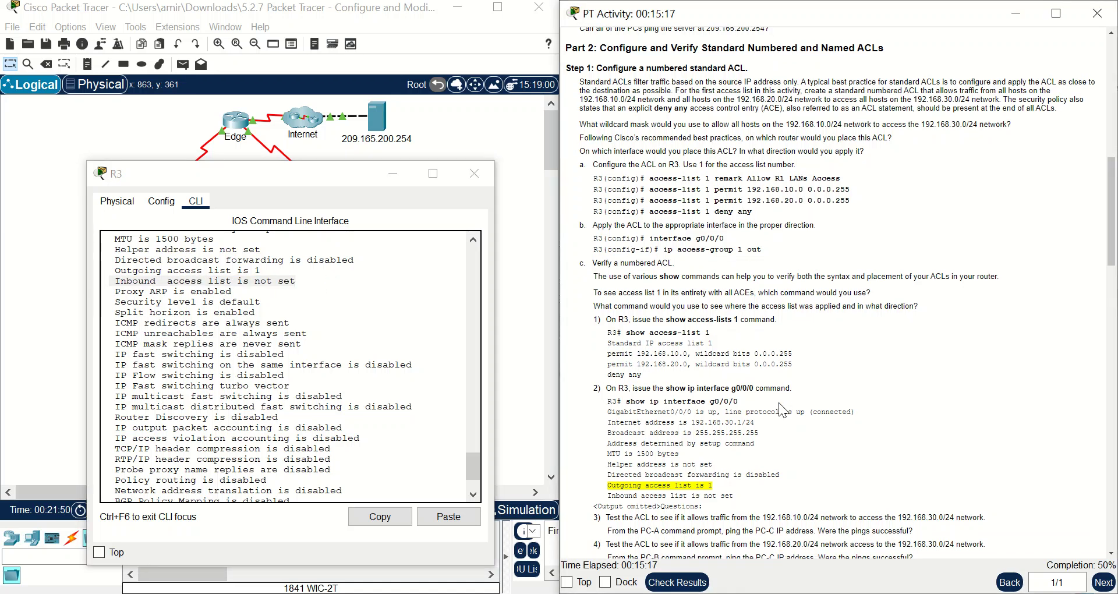
{"action": "right_click", "coordinate": [783, 410]}
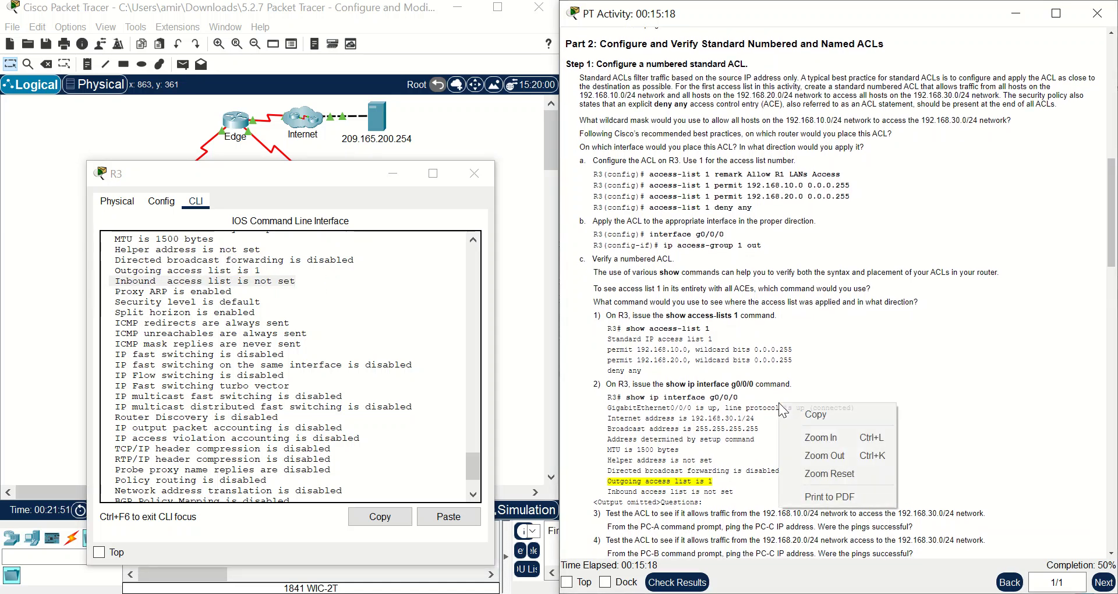
{"action": "left_click", "coordinate": [678, 318]}
{"action": "left_click_drag", "start_coordinate": [924, 300], "coordinate": [579, 300]}
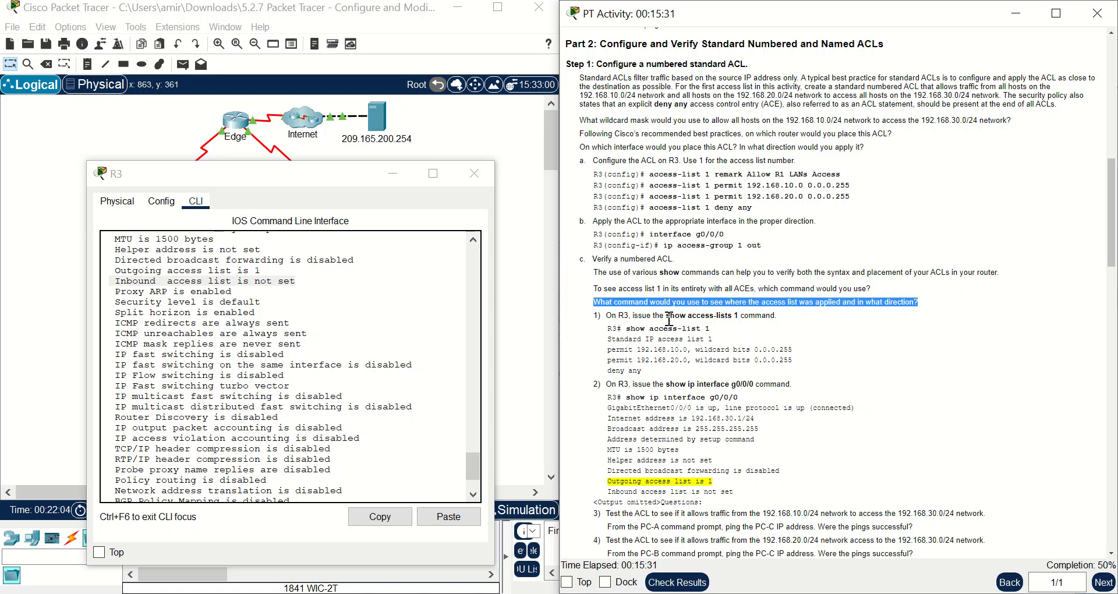
{"action": "scroll", "coordinate": [342, 447], "scroll_direction": "down", "scroll_amount": 2}
- Display R3's running configuration and check the access list 1 entries in it
{"action": "left_click", "coordinate": [235, 501]}
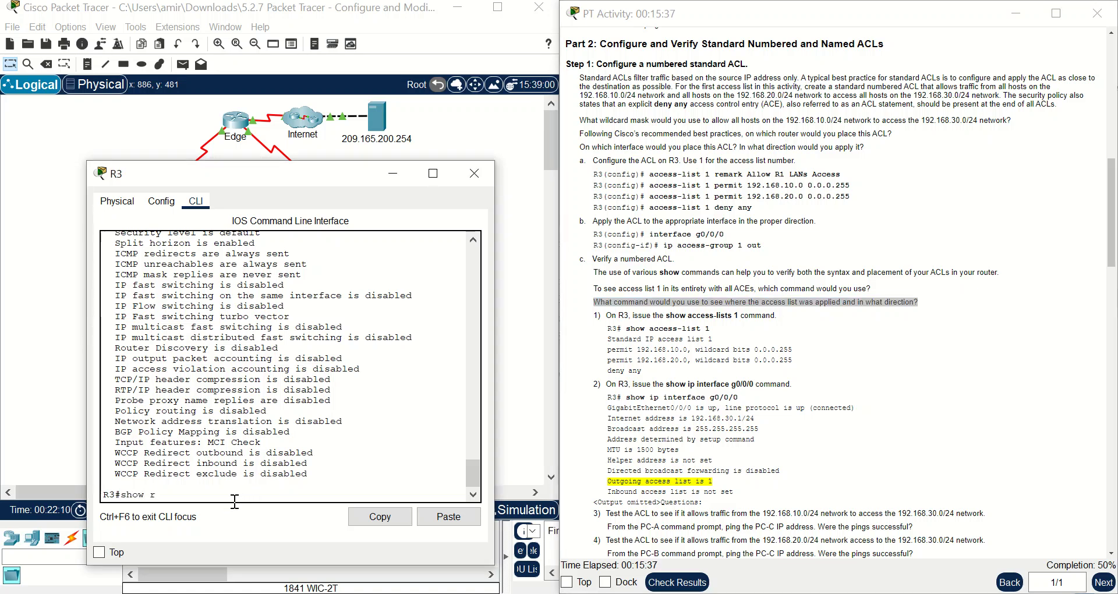
{"action": "type", "text": "show run"}
{"action": "key", "text": "Return"}
{"action": "key", "text": "space"}
{"action": "key", "text": "space"}
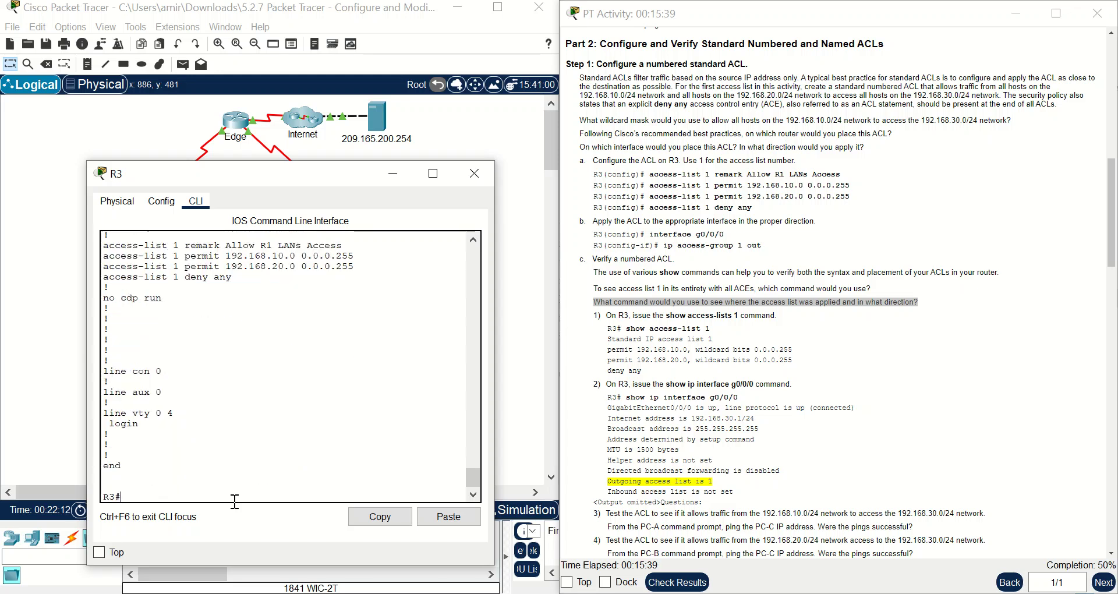
{"action": "scroll", "coordinate": [280, 361], "scroll_direction": "up", "scroll_amount": 2}
{"action": "left_click_drag", "start_coordinate": [285, 367], "coordinate": [63, 300]}
- Examine the instructions for testing the numbered ACL with pings to PC-C from the other PCs and R1
{"action": "left_click", "coordinate": [705, 388]}
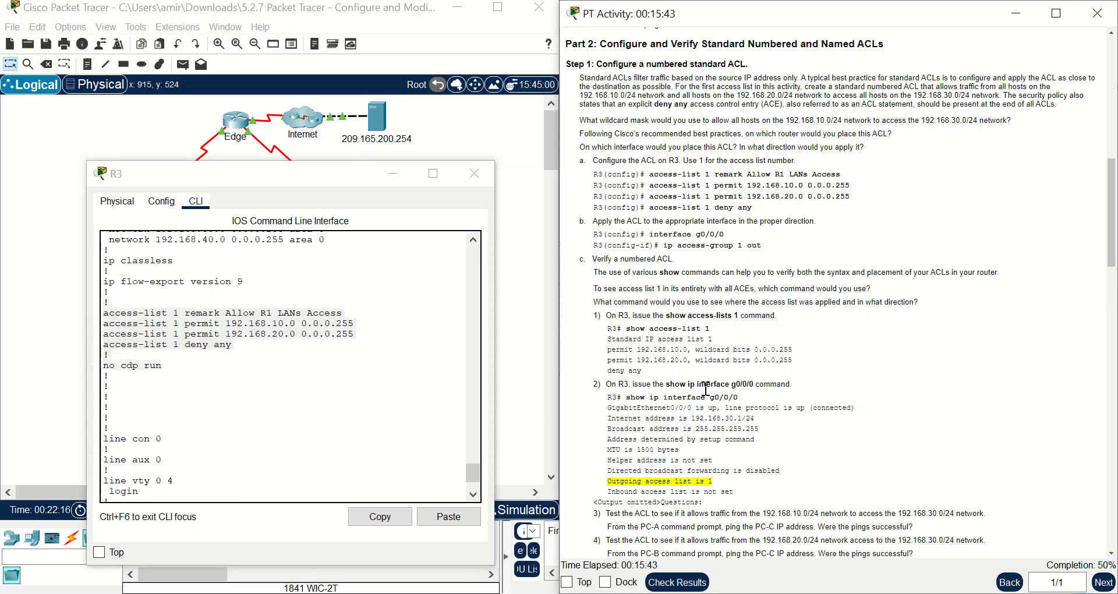
{"action": "scroll", "coordinate": [706, 387], "scroll_direction": "down", "scroll_amount": 1}
{"action": "scroll", "coordinate": [705, 387], "scroll_direction": "down", "scroll_amount": 1}
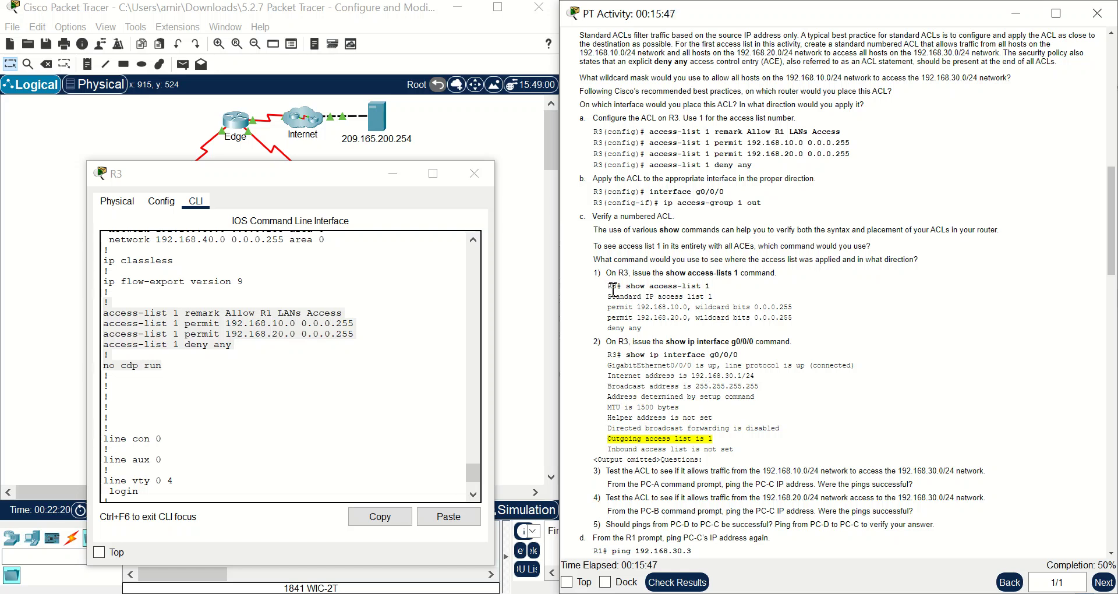
{"action": "scroll", "coordinate": [613, 290], "scroll_direction": "down", "scroll_amount": 3}
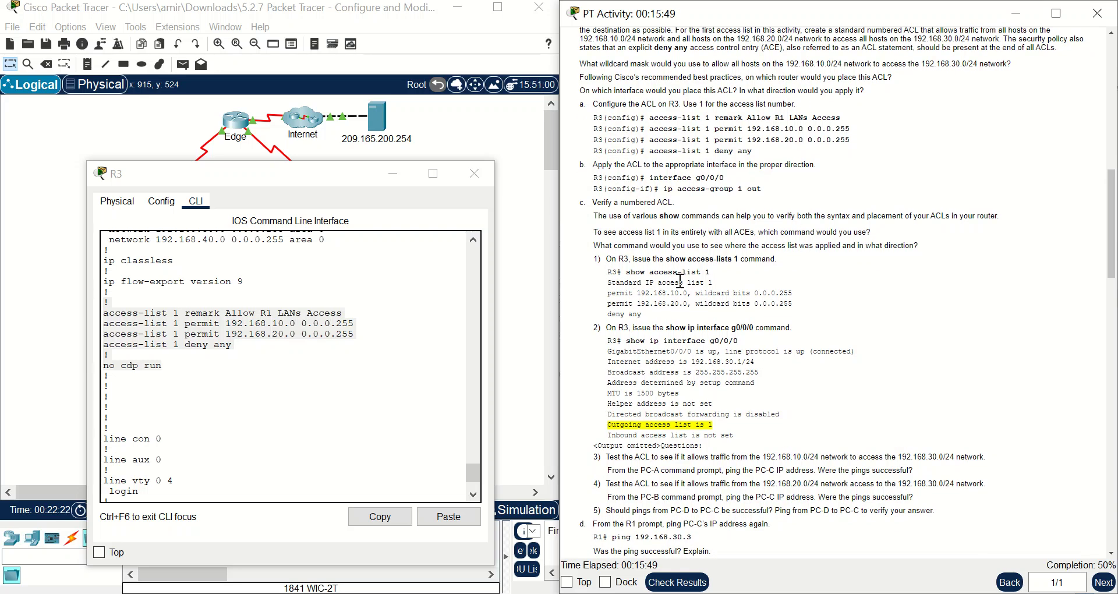
{"action": "scroll", "coordinate": [670, 326], "scroll_direction": "down", "scroll_amount": 6}
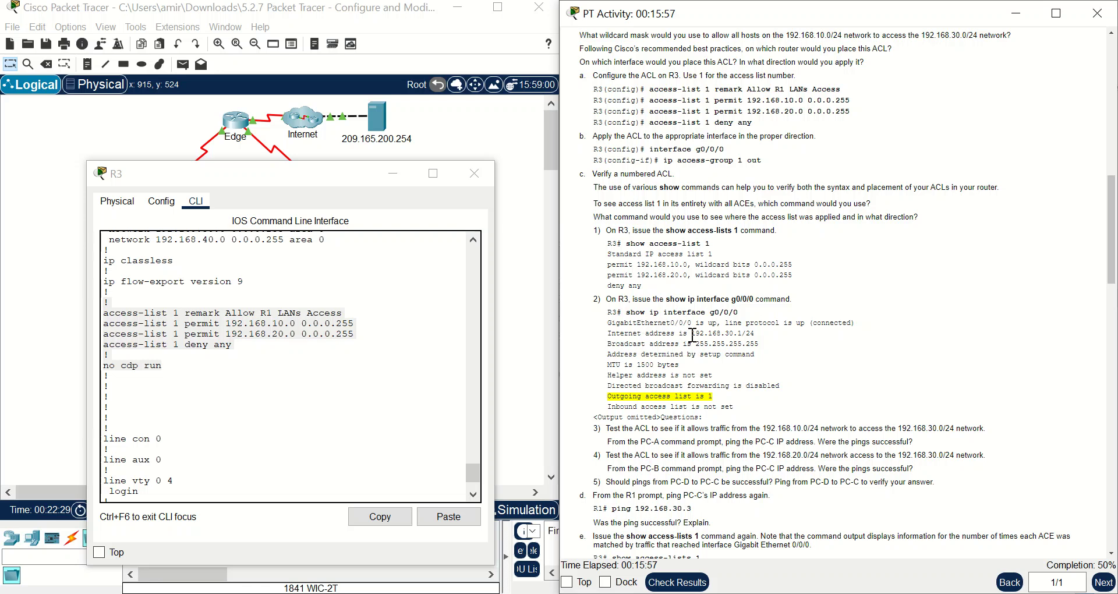
{"action": "scroll", "coordinate": [687, 331], "scroll_direction": "down", "scroll_amount": 5}
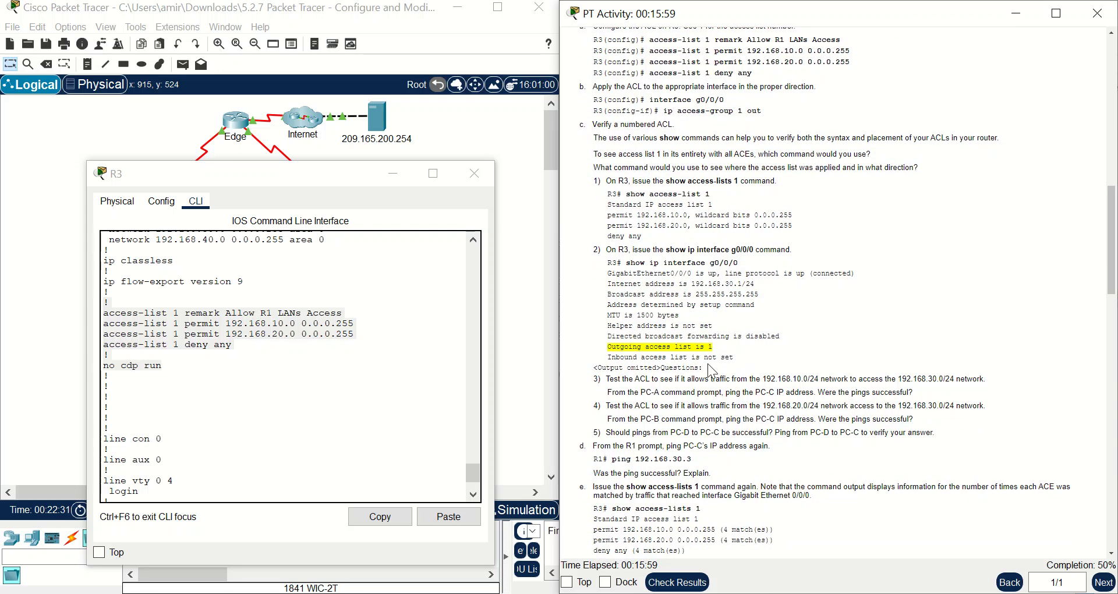
- Review the activity section on verifying access list 1 on R3, including its show command outputs and ping test questions
{"action": "left_click_drag", "start_coordinate": [729, 349], "coordinate": [608, 330]}
{"action": "left_click", "coordinate": [629, 350]}
{"action": "mouse_move", "coordinate": [366, 593]}
{"action": "scroll", "coordinate": [678, 432], "scroll_direction": "down", "scroll_amount": 3}
{"action": "scroll", "coordinate": [677, 432], "scroll_direction": "up", "scroll_amount": 5}
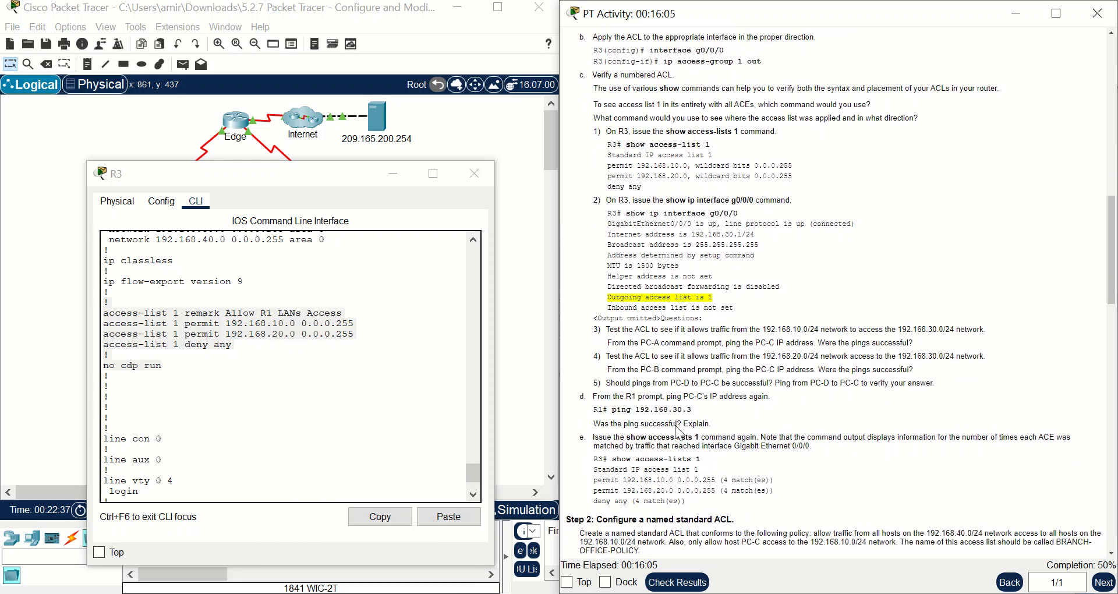
{"action": "scroll", "coordinate": [678, 432], "scroll_direction": "down", "scroll_amount": 2}
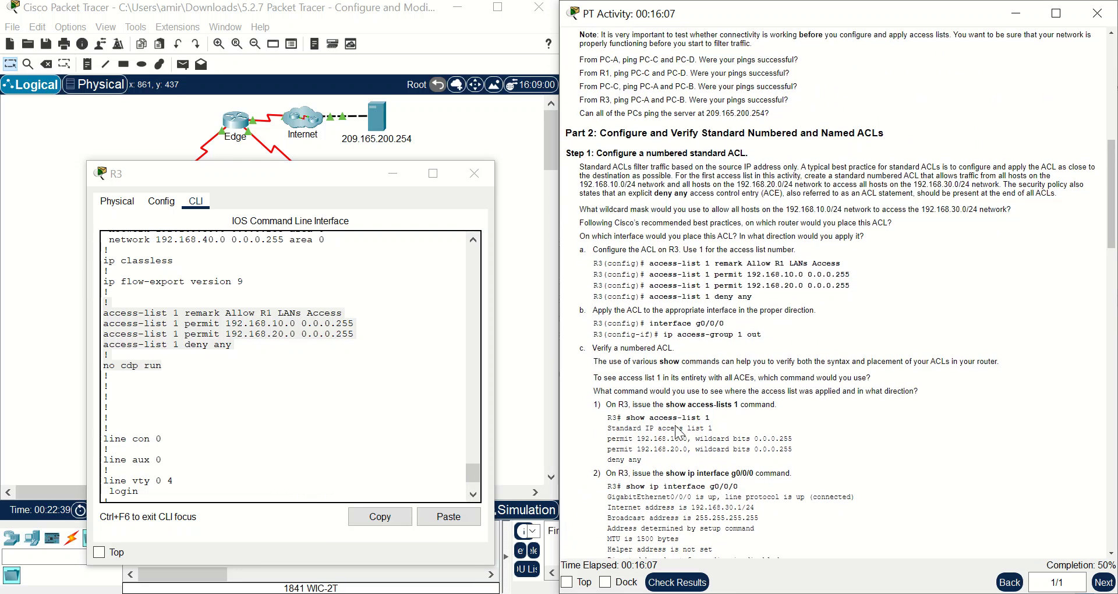
{"action": "scroll", "coordinate": [677, 432], "scroll_direction": "down", "scroll_amount": 5}
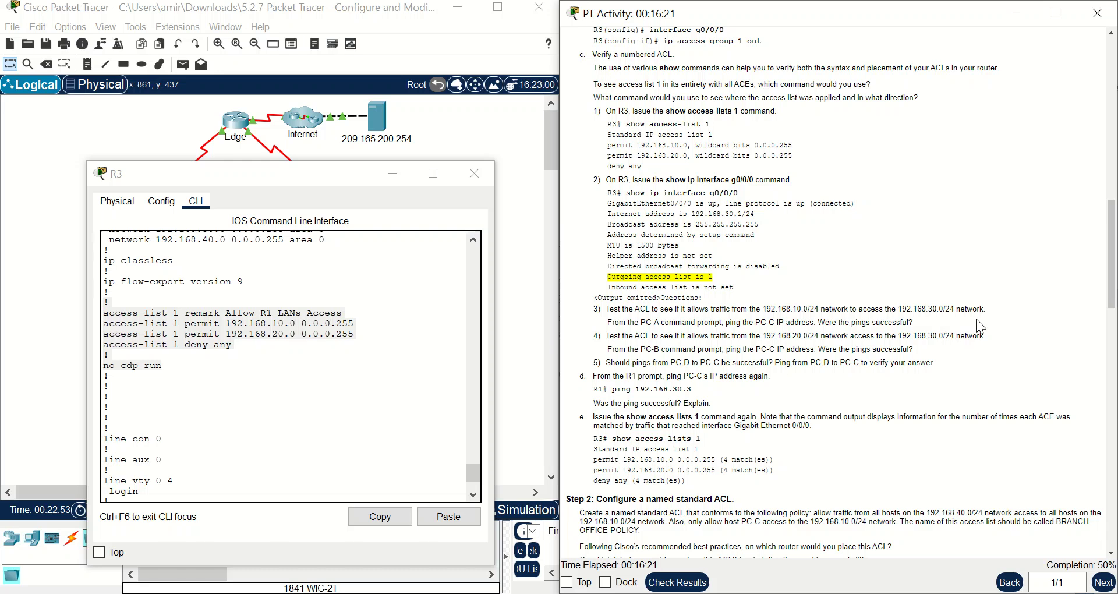
- Close R3's window and copy PC-C's IPv4 address from its IP configuration
{"action": "left_click", "coordinate": [466, 176]}
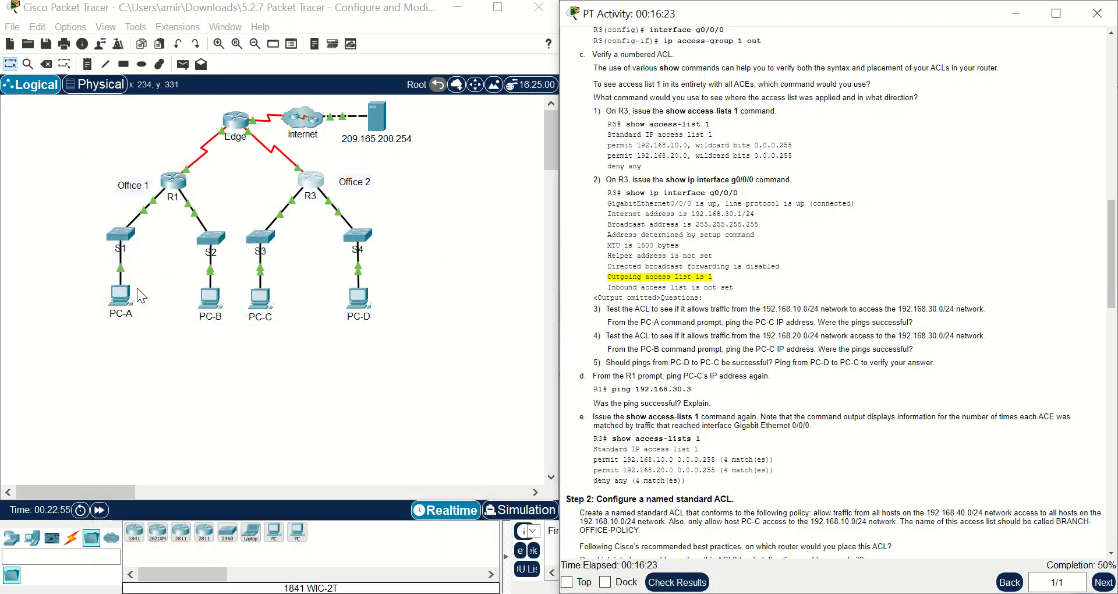
{"action": "left_click", "coordinate": [261, 305]}
{"action": "left_click", "coordinate": [419, 160]}
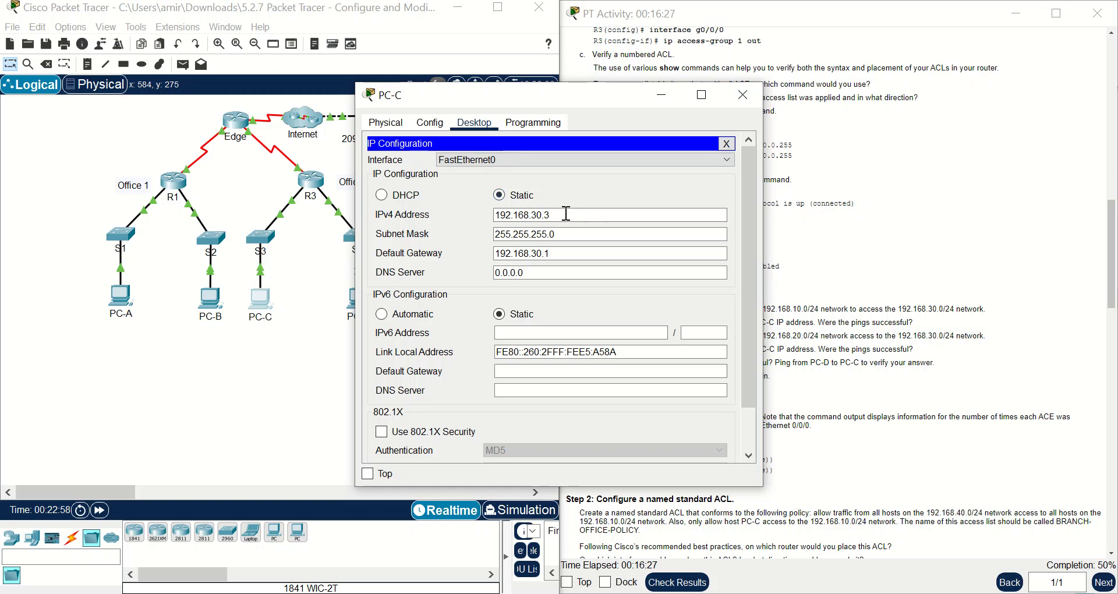
{"action": "double_click", "coordinate": [565, 209]}
{"action": "key", "text": "ctrl+c"}
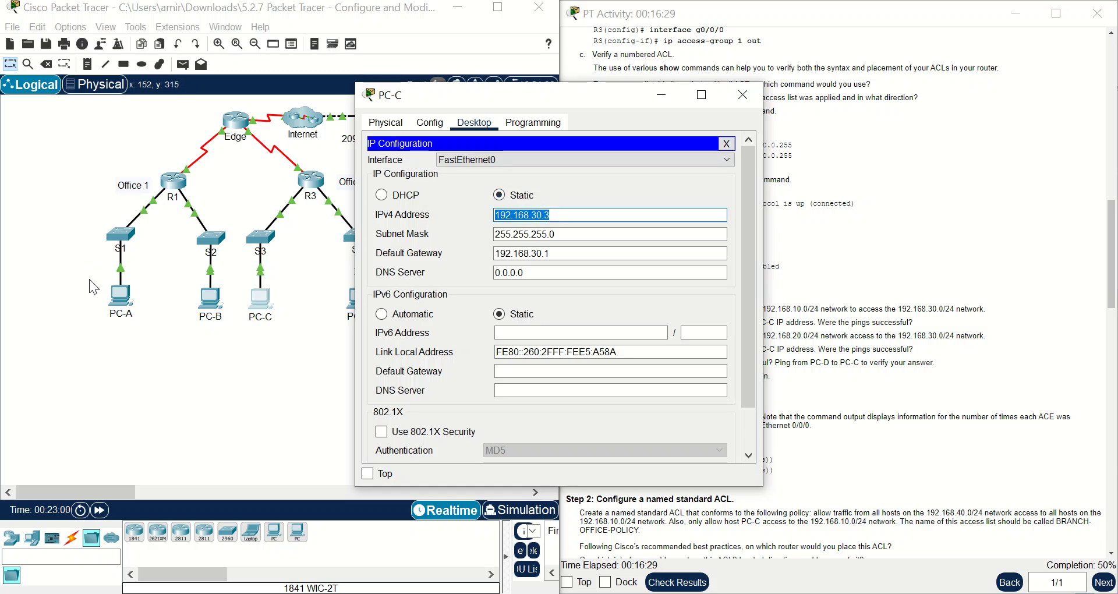
- Ping PC-C at 192.168.30.3 from PC-A's command prompt, then close the PC windows
{"action": "left_click", "coordinate": [121, 296]}
{"action": "left_click", "coordinate": [621, 187]}
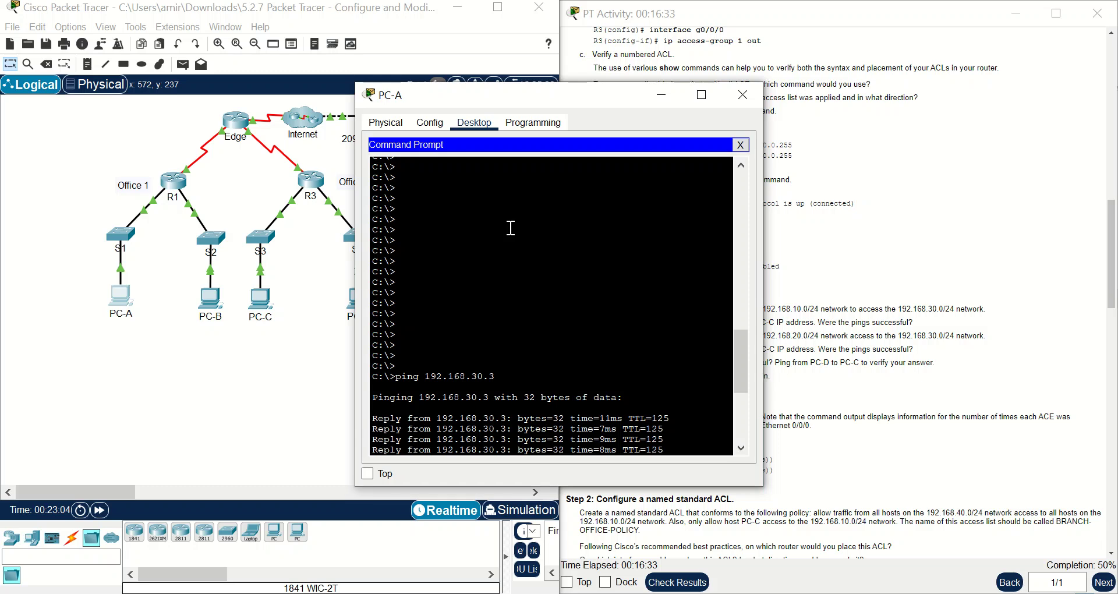
{"action": "scroll", "coordinate": [511, 228], "scroll_direction": "down", "scroll_amount": 7}
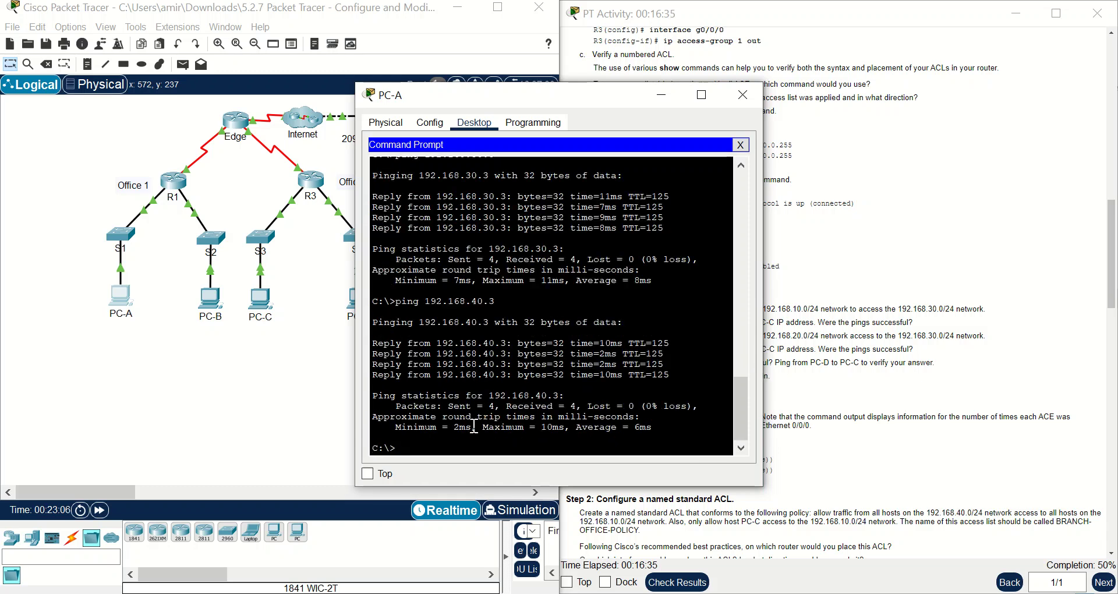
{"action": "type", "text": "ping 192.168.30.3"}
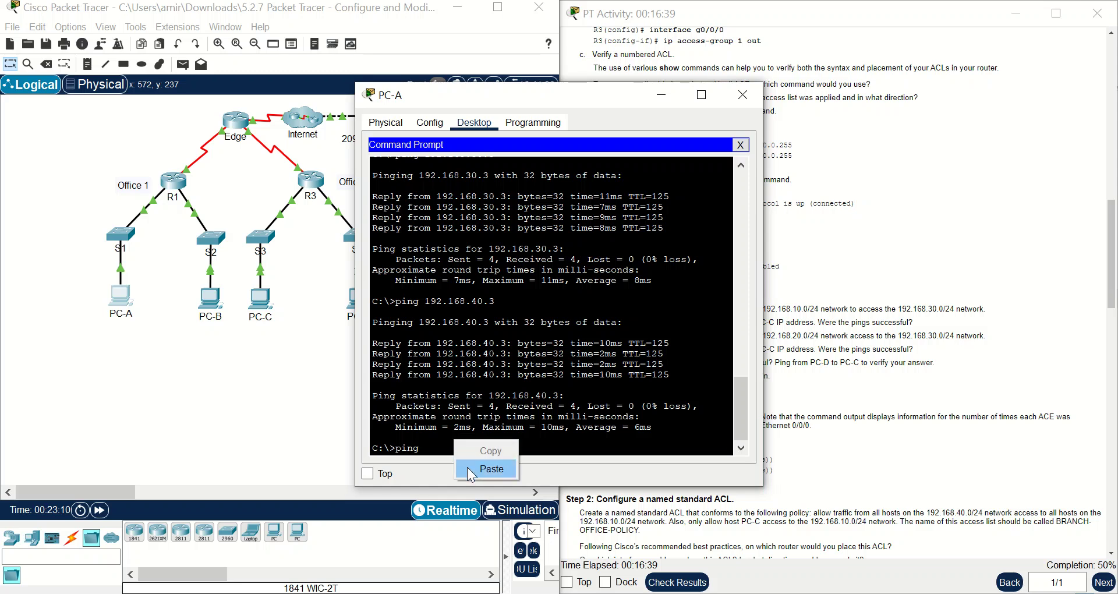
{"action": "key", "text": "Return"}
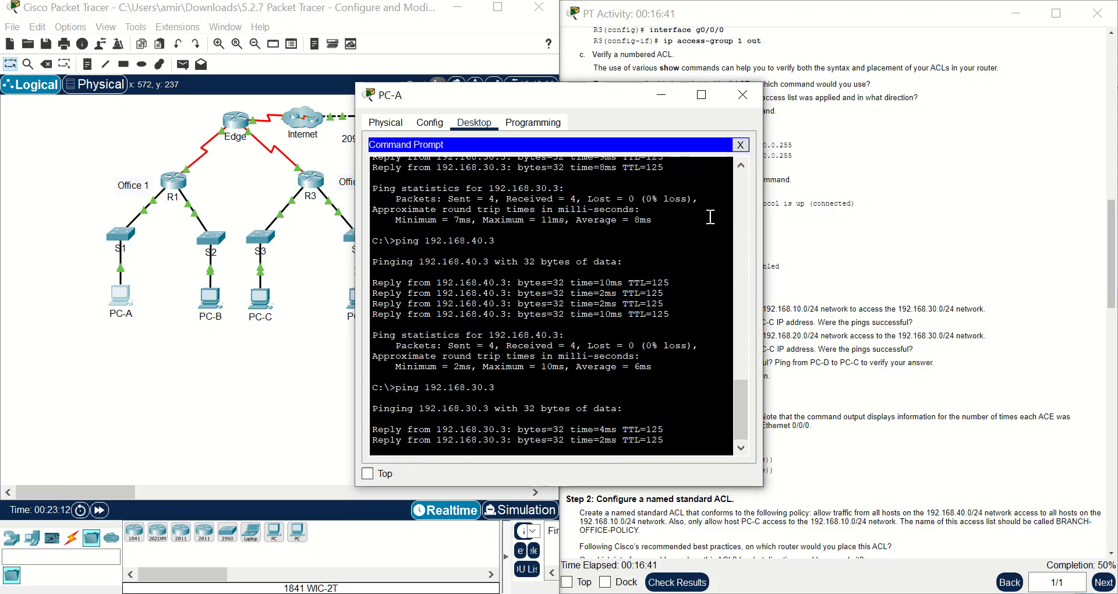
{"action": "left_click", "coordinate": [743, 95]}
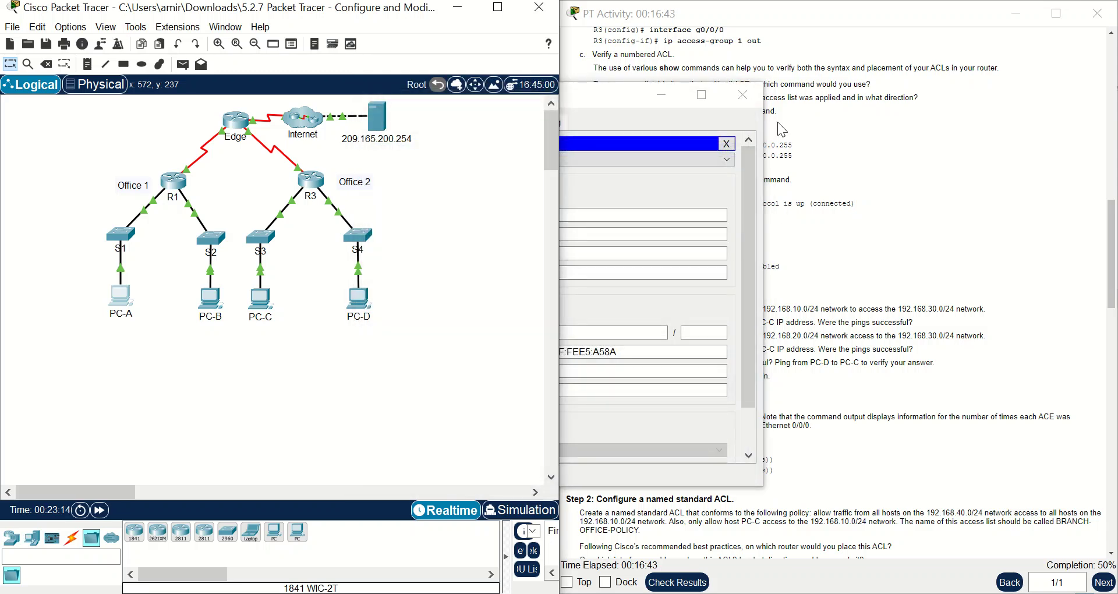
{"action": "left_click", "coordinate": [743, 95]}
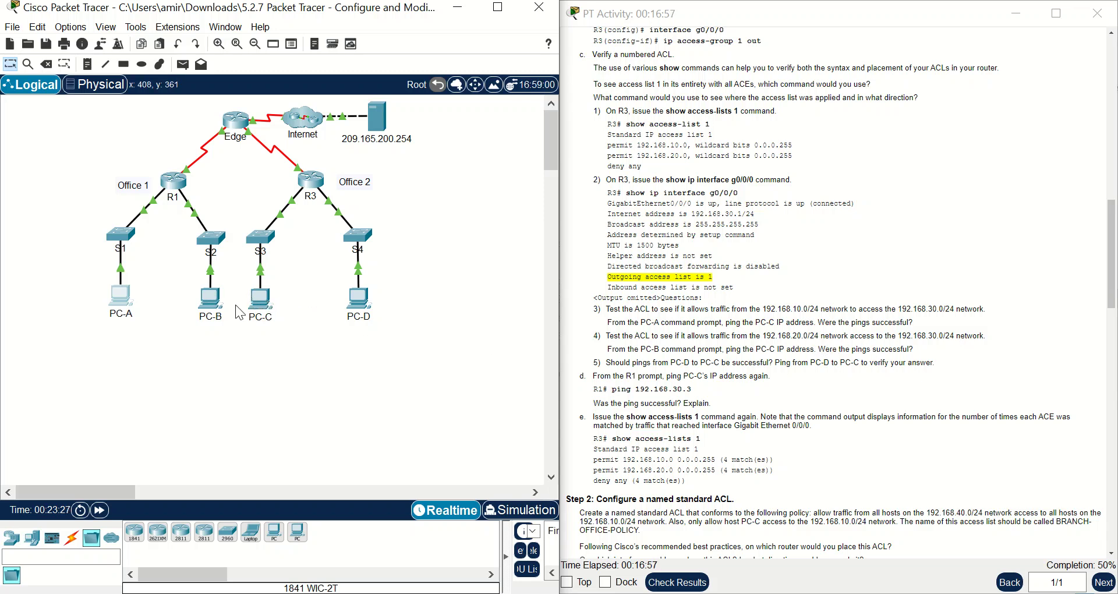
- Ping PC-C at 192.168.30.3 from PC-B's command prompt, check the replies and close PC-B's window
{"action": "left_click", "coordinate": [211, 299]}
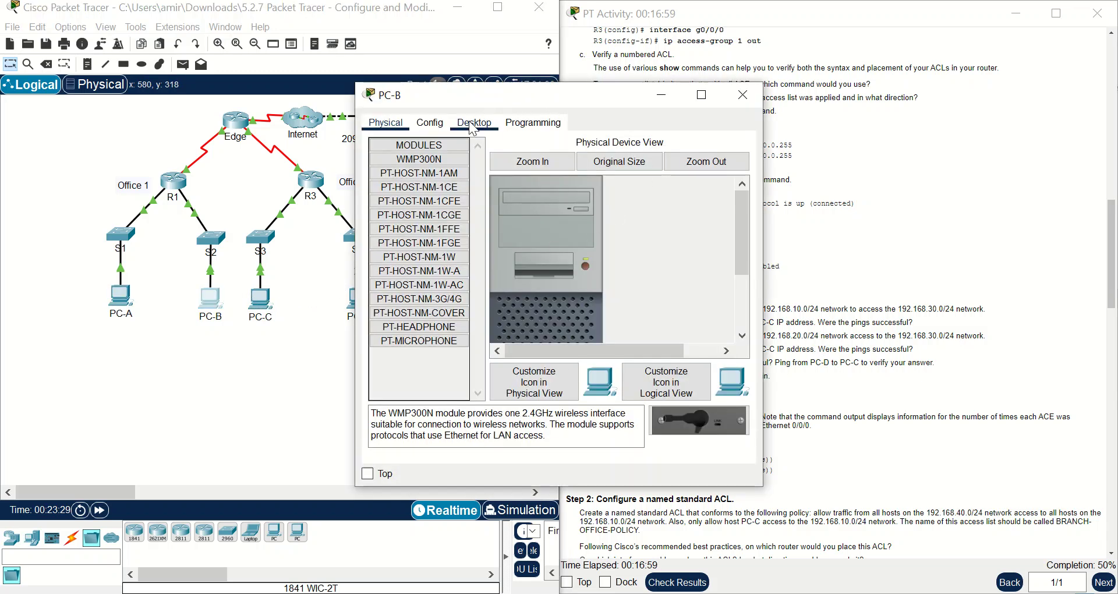
{"action": "left_click", "coordinate": [472, 124]}
{"action": "left_click", "coordinate": [593, 187]}
{"action": "type", "text": "pin"}
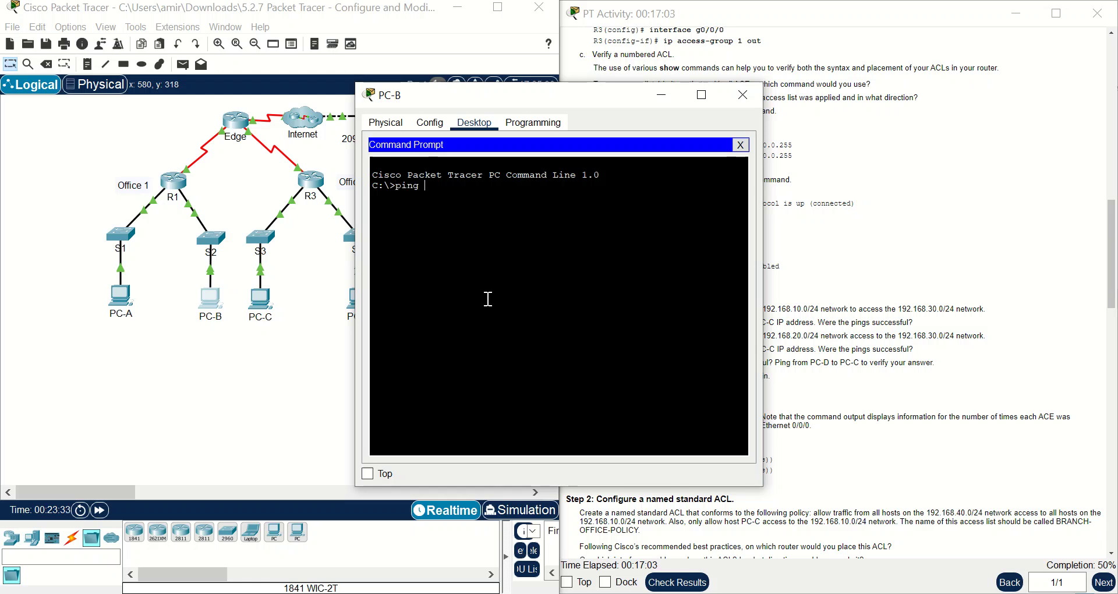
{"action": "type", "text": "g"}
{"action": "right_click", "coordinate": [487, 299]}
{"action": "left_click", "coordinate": [508, 320]}
{"action": "key", "text": "Return"}
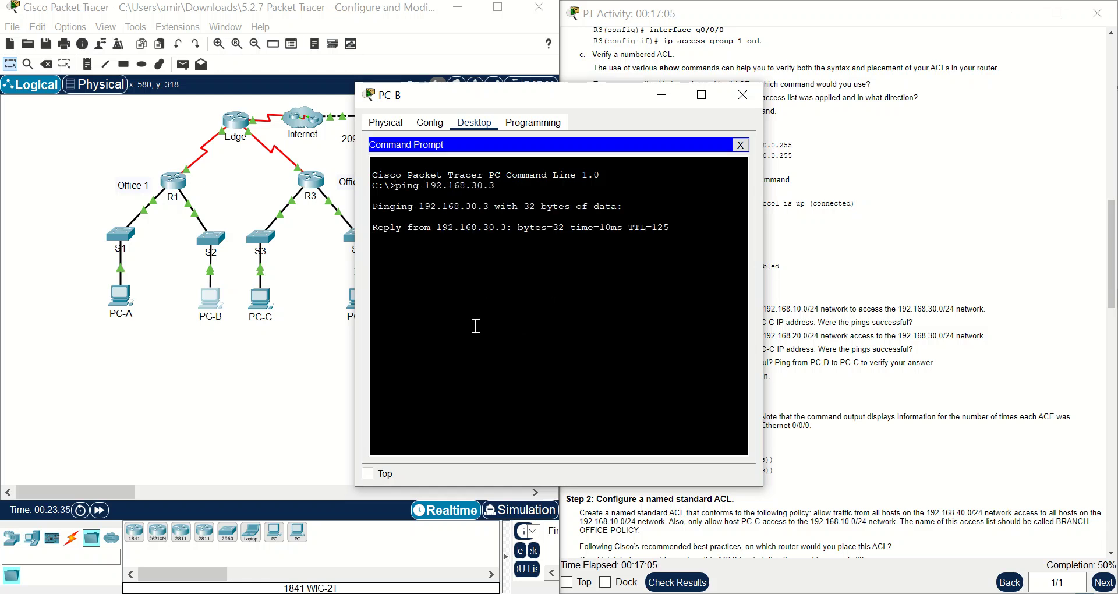
{"action": "left_click", "coordinate": [891, 406]}
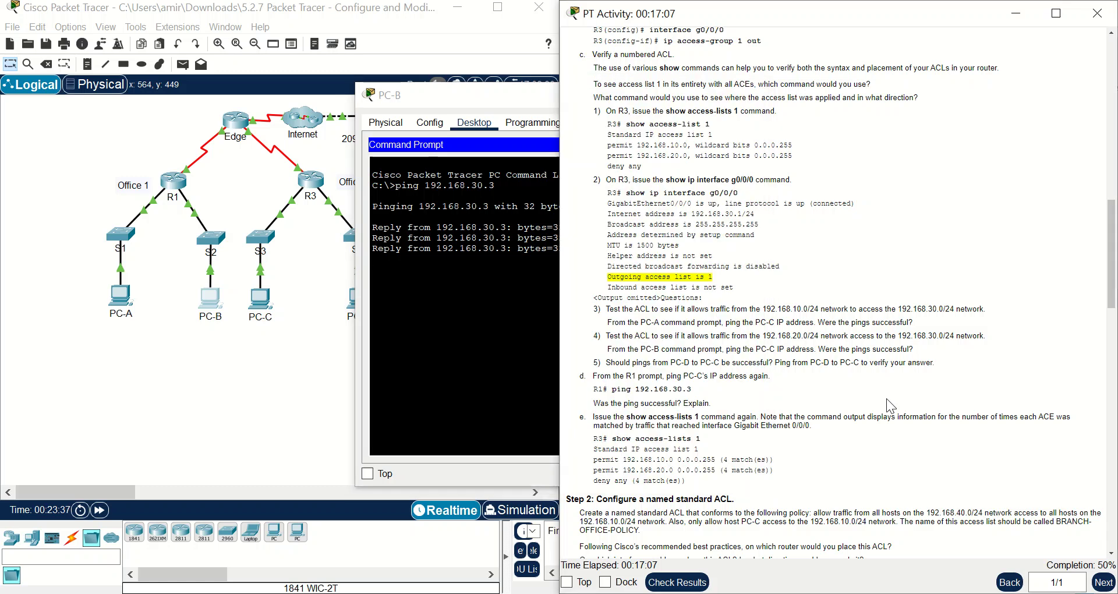
{"action": "scroll", "coordinate": [891, 406], "scroll_direction": "down", "scroll_amount": 3}
{"action": "left_click", "coordinate": [522, 96]}
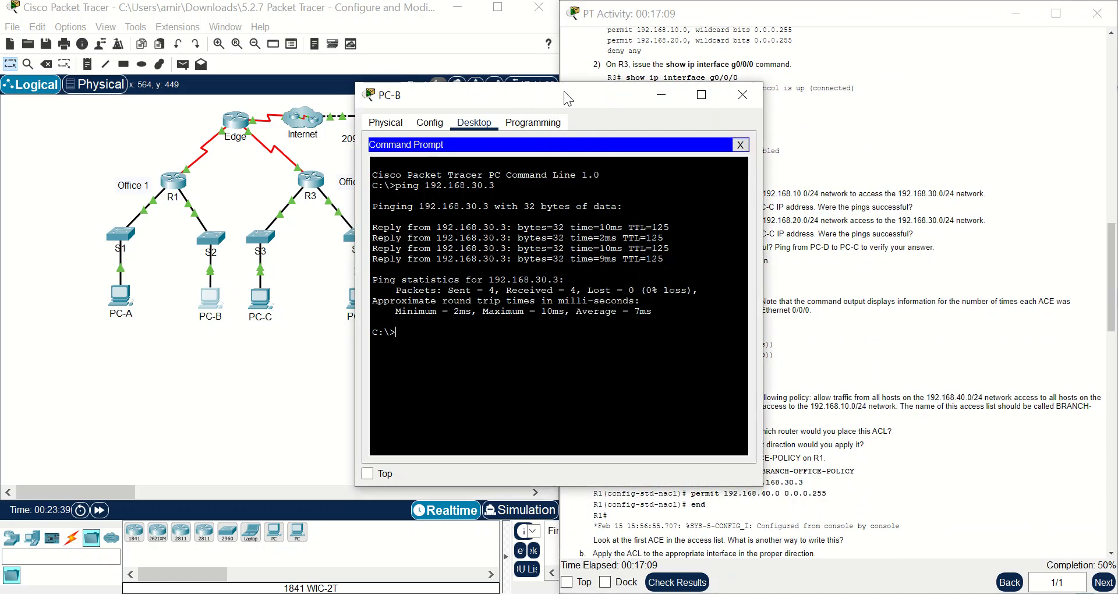
{"action": "left_click", "coordinate": [743, 94]}
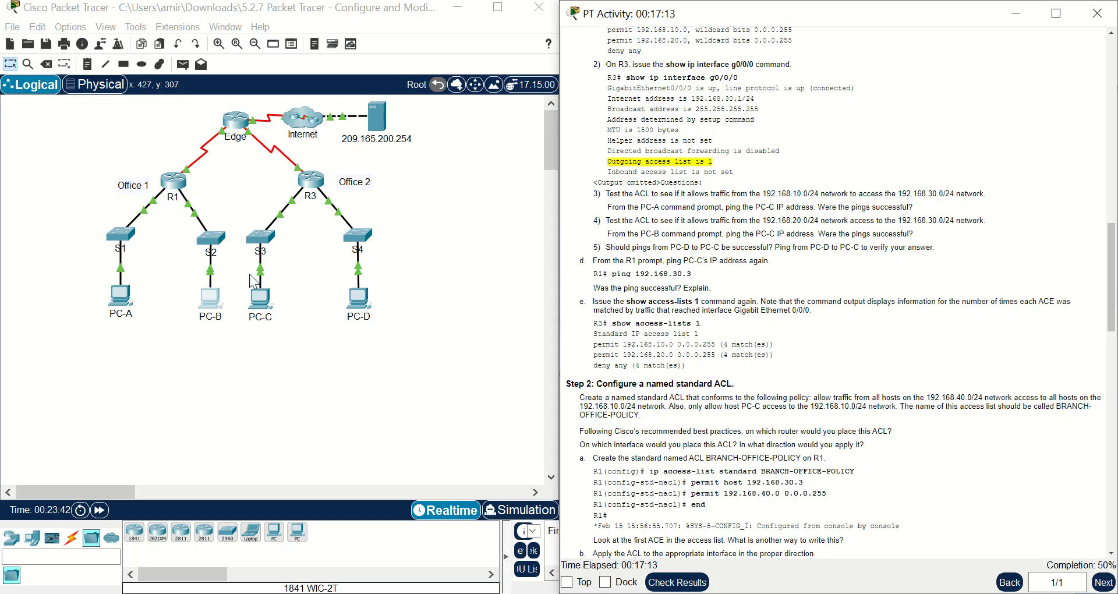
- Ping PC-C at 192.168.30.3 from PC-D's command prompt, check the replies and close PC-D's window
{"action": "scroll", "coordinate": [728, 401], "scroll_direction": "down", "scroll_amount": 1}
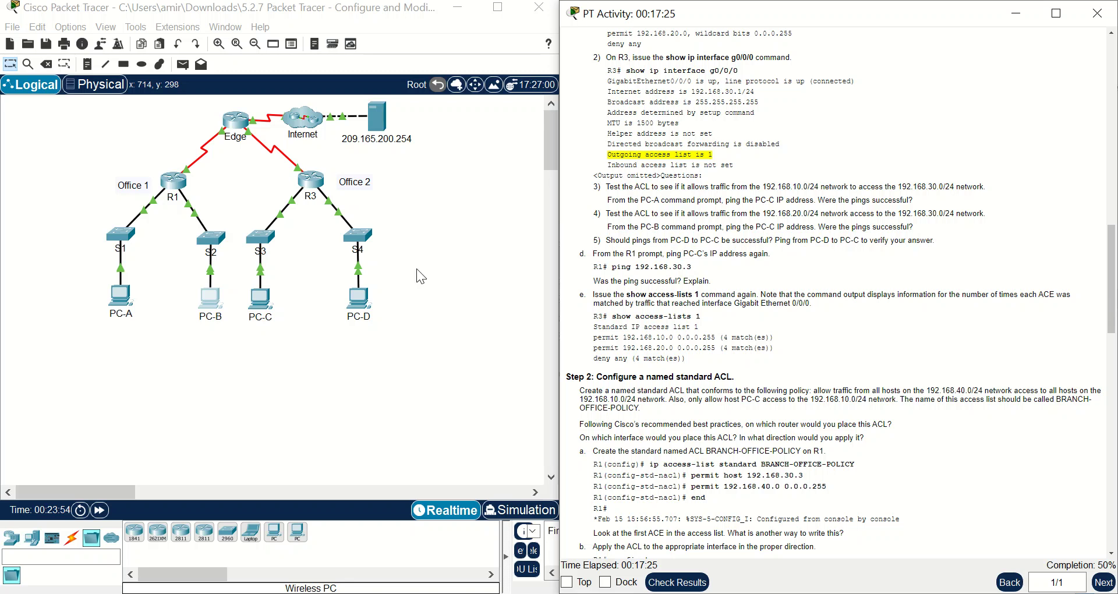
{"action": "left_click", "coordinate": [361, 296]}
{"action": "left_click", "coordinate": [632, 181]}
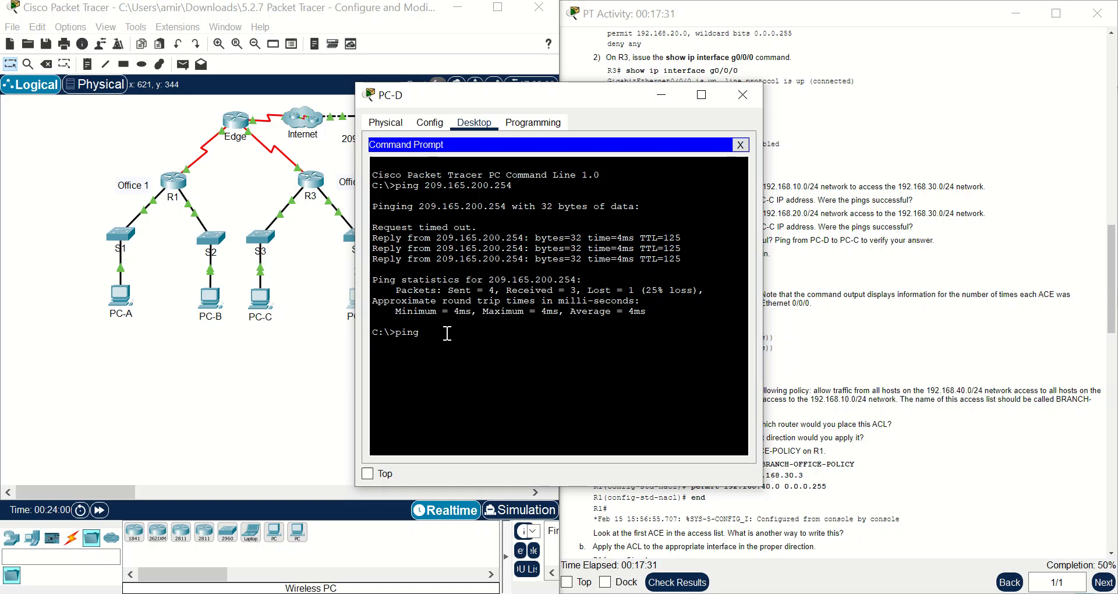
{"action": "right_click", "coordinate": [446, 334]}
{"action": "left_click", "coordinate": [479, 362]}
{"action": "key", "text": "Return"}
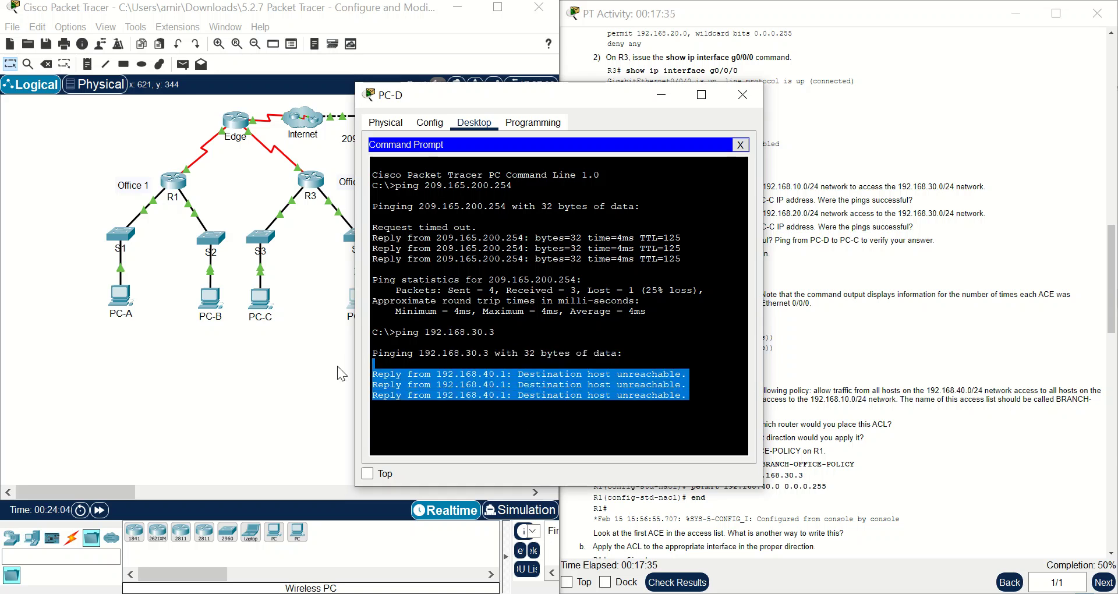
{"action": "left_click_drag", "start_coordinate": [690, 402], "coordinate": [358, 368]}
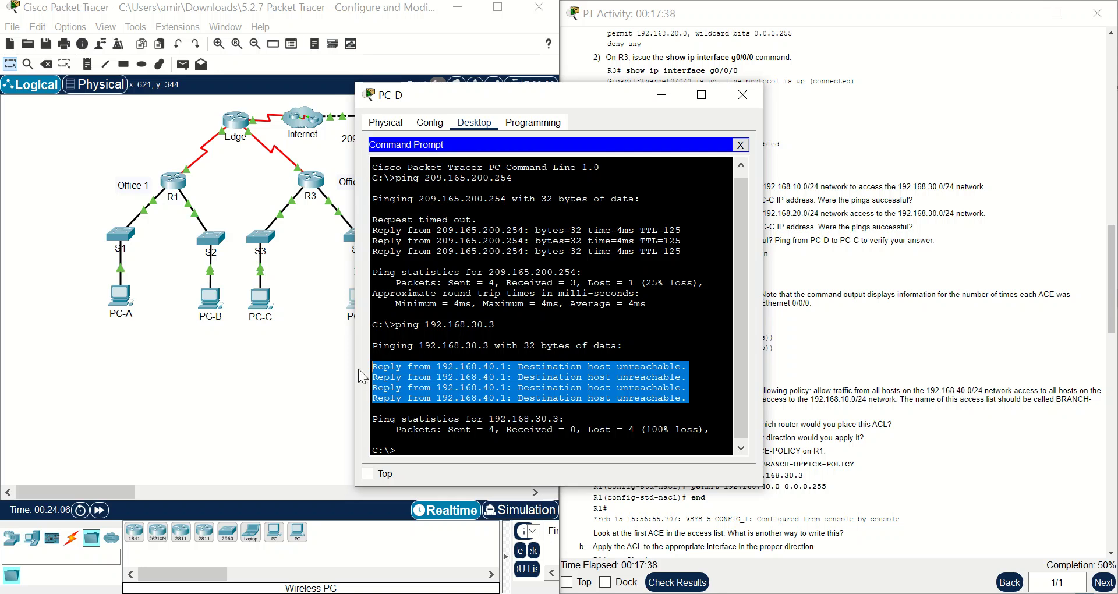
{"action": "left_click", "coordinate": [741, 97]}
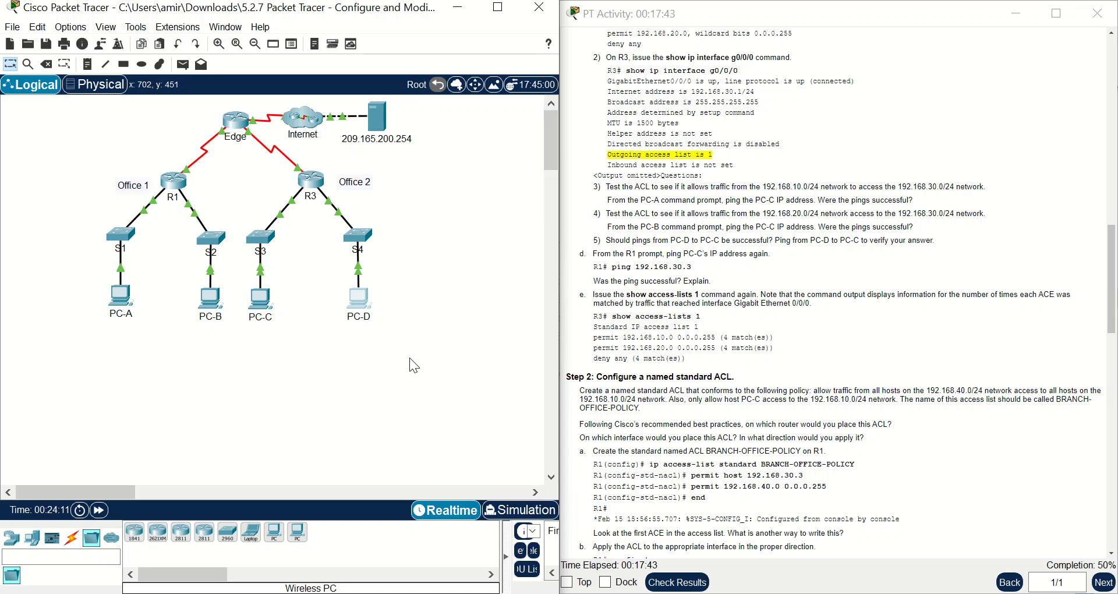
- Copy the command "ping 192.168.30.3" from instruction d of the activity
{"action": "scroll", "coordinate": [656, 358], "scroll_direction": "down", "scroll_amount": 1}
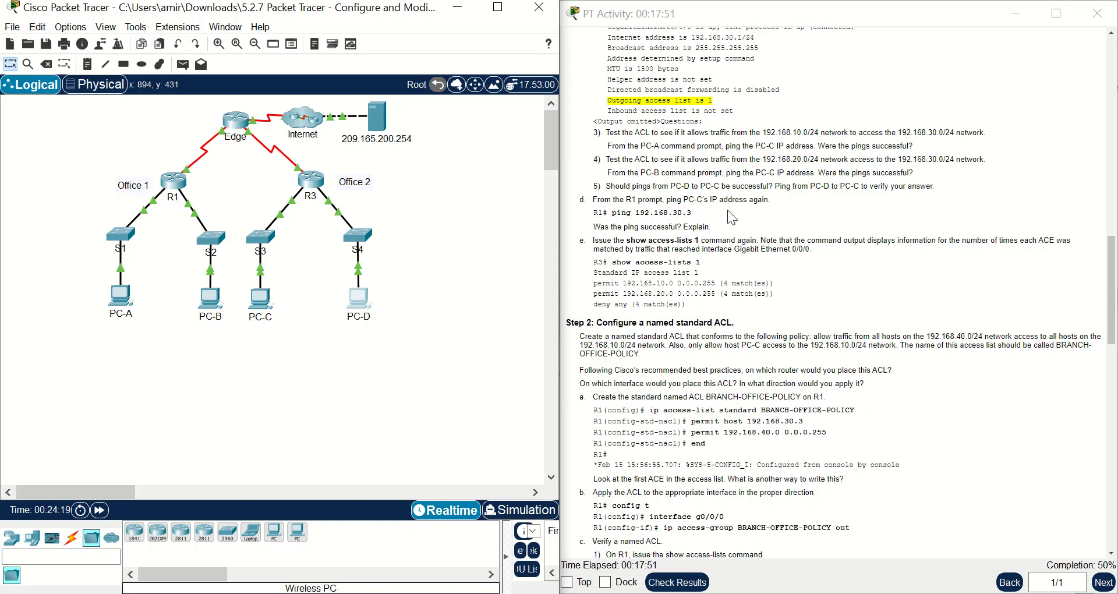
{"action": "left_click_drag", "start_coordinate": [691, 213], "coordinate": [618, 213]}
{"action": "right_click", "coordinate": [614, 211]}
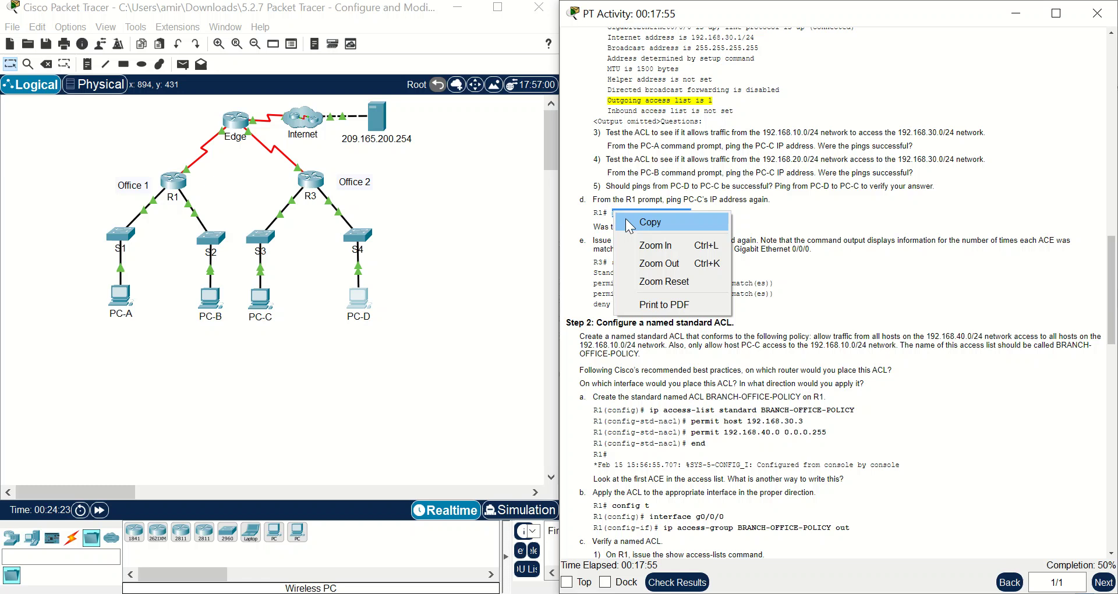
{"action": "left_click", "coordinate": [628, 222]}
- Enter privileged EXEC mode on R1 and run "ping 192.168.30.3" to test access to PC-C
{"action": "left_click", "coordinate": [175, 183]}
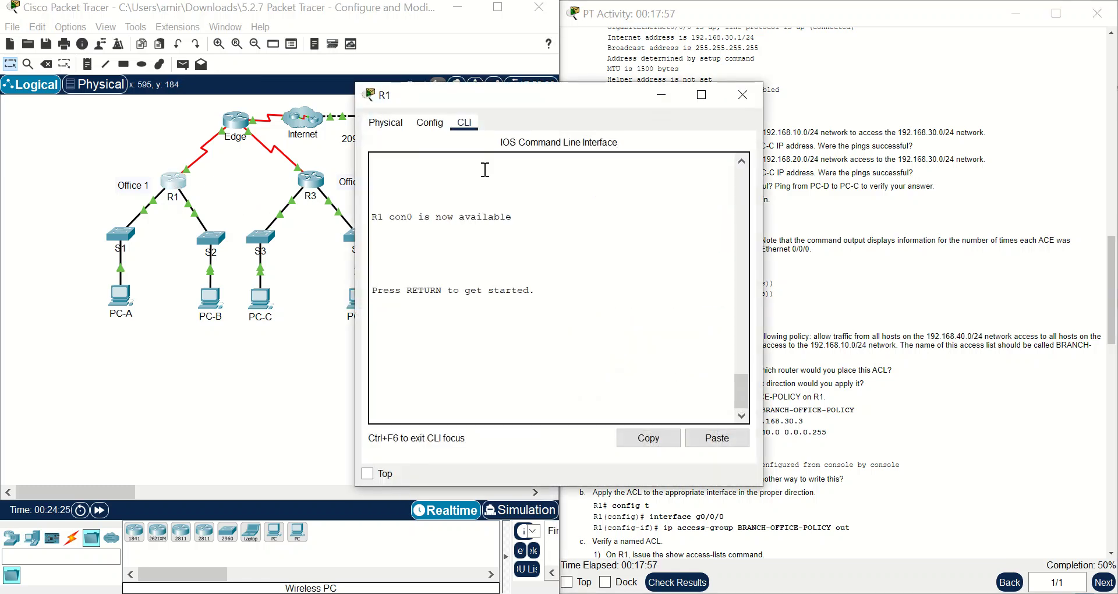
{"action": "key", "text": "Return"}
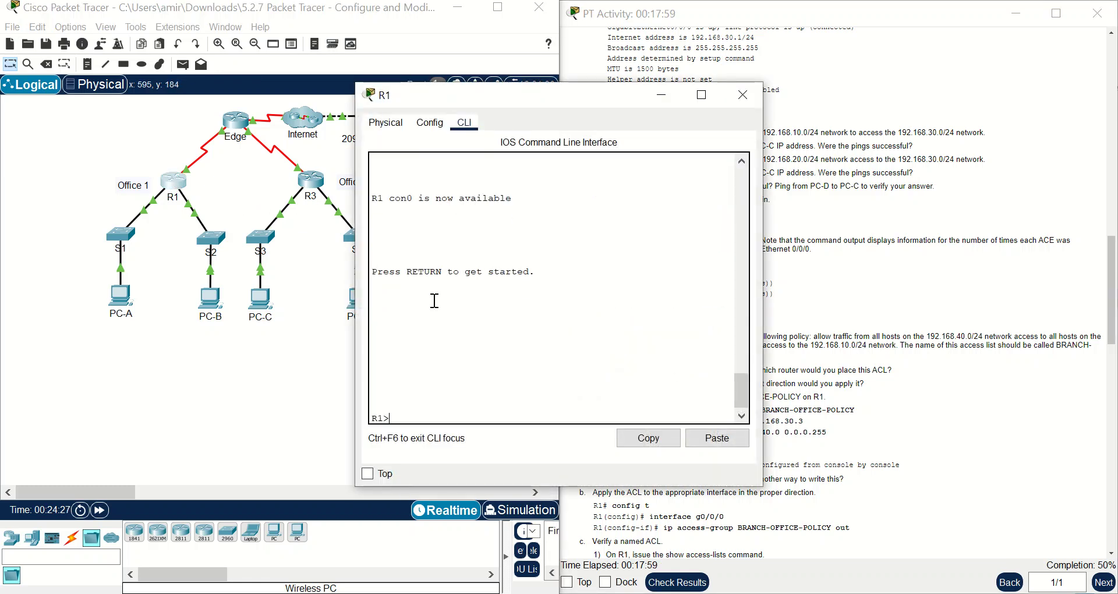
{"action": "right_click", "coordinate": [433, 300]}
{"action": "left_click", "coordinate": [418, 278]}
{"action": "type", "text": "en"}
{"action": "key", "text": "Return"}
{"action": "right_click", "coordinate": [417, 278]}
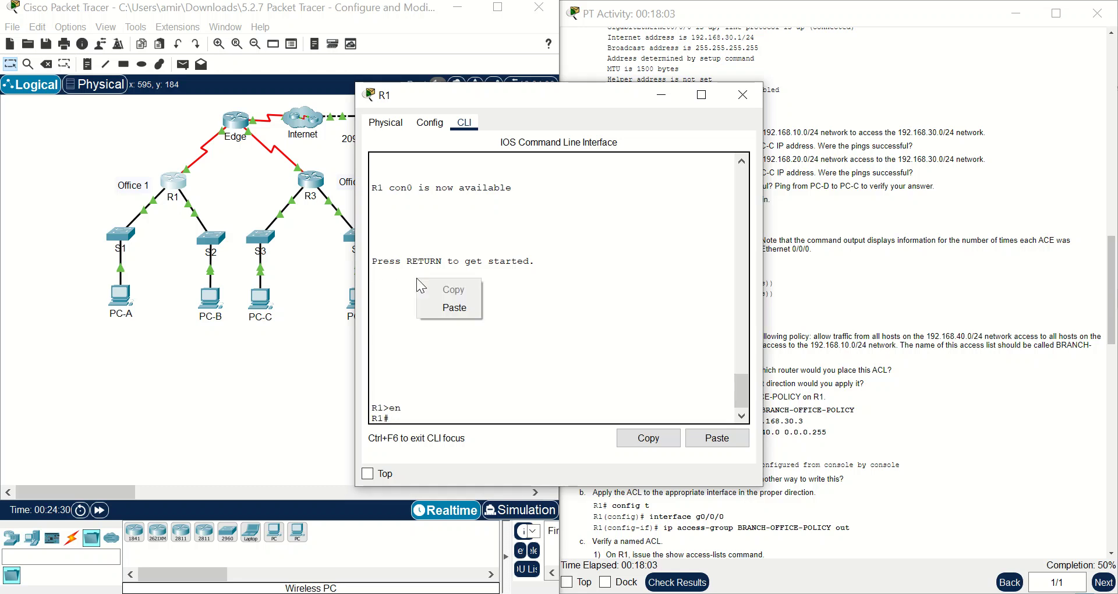
{"action": "left_click", "coordinate": [435, 306]}
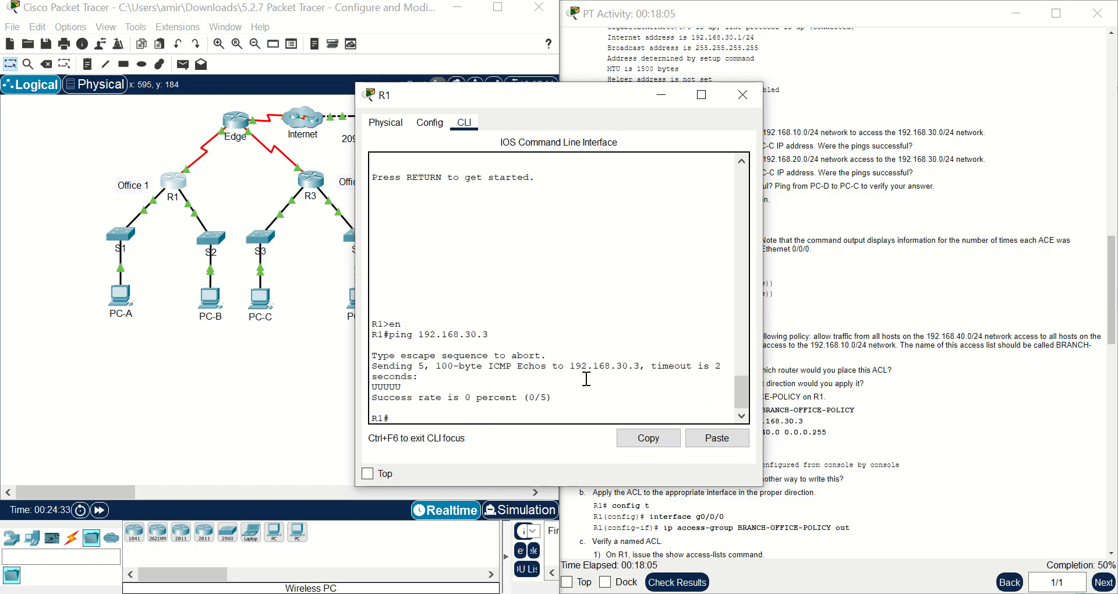
- Check the ping result on R1, repeat the ping to 192.168.30.3, and compare it with instruction d
{"action": "left_click_drag", "start_coordinate": [548, 398], "coordinate": [365, 358]}
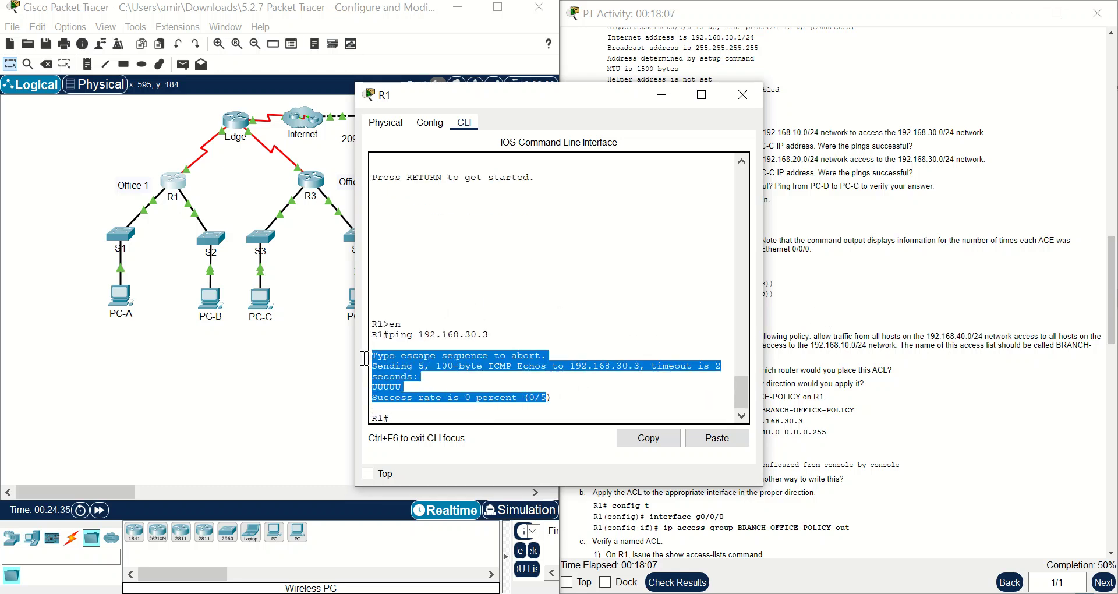
{"action": "right_click", "coordinate": [445, 422]}
{"action": "left_click", "coordinate": [463, 453]}
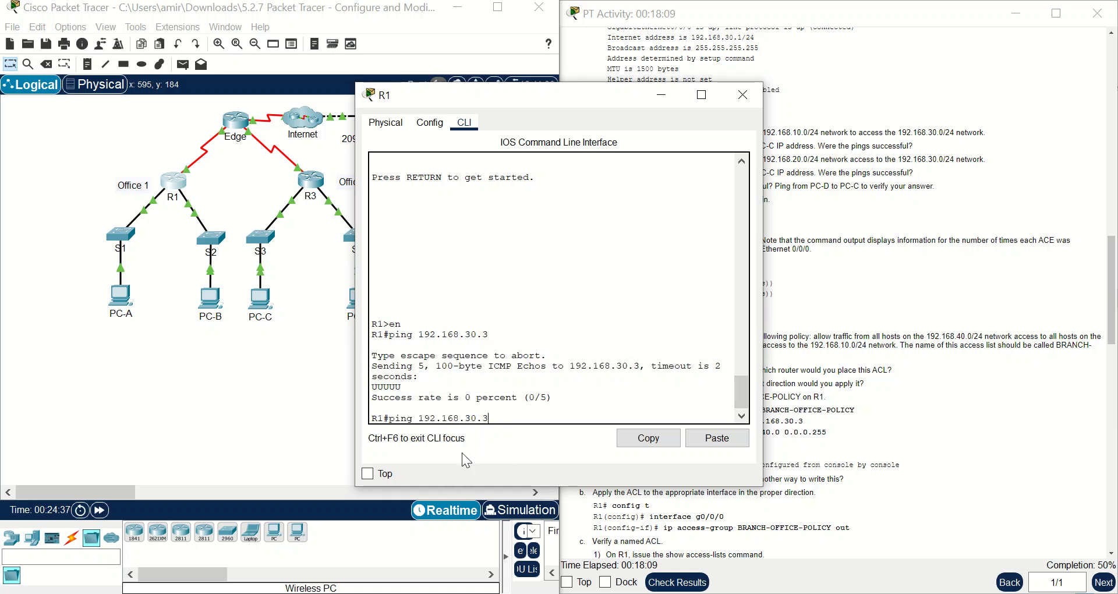
{"action": "left_click", "coordinate": [974, 374]}
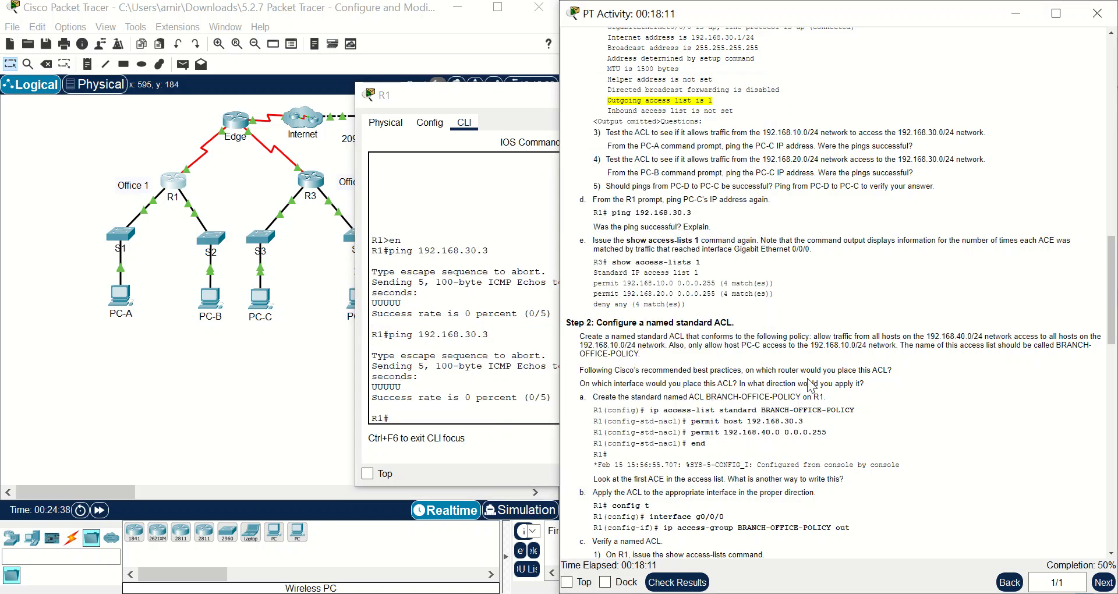
{"action": "left_click", "coordinate": [532, 113]}
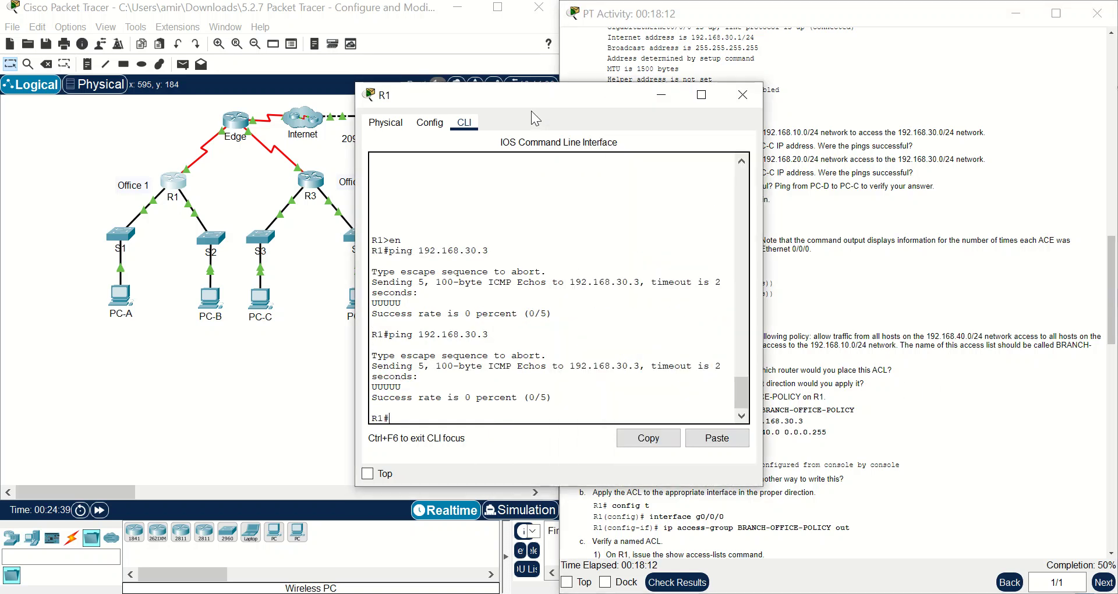
{"action": "left_click", "coordinate": [737, 102]}
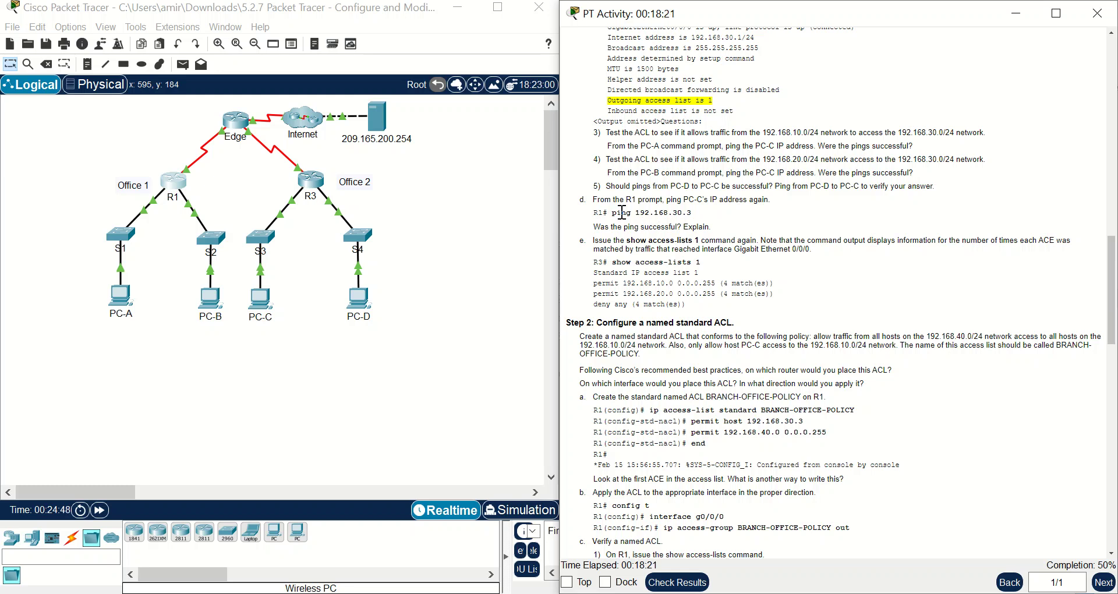
{"action": "left_click_drag", "start_coordinate": [579, 201], "coordinate": [694, 199]}
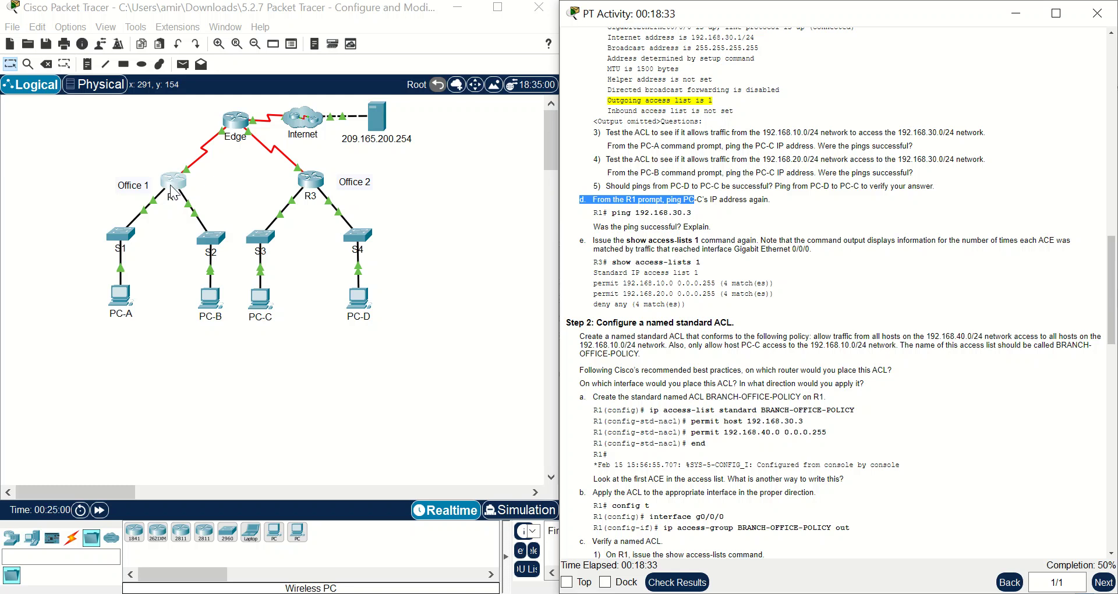
- Run "show access-lists" on R3 to check the match counts of access list 1, as instruction e asks
{"action": "left_click", "coordinate": [651, 234]}
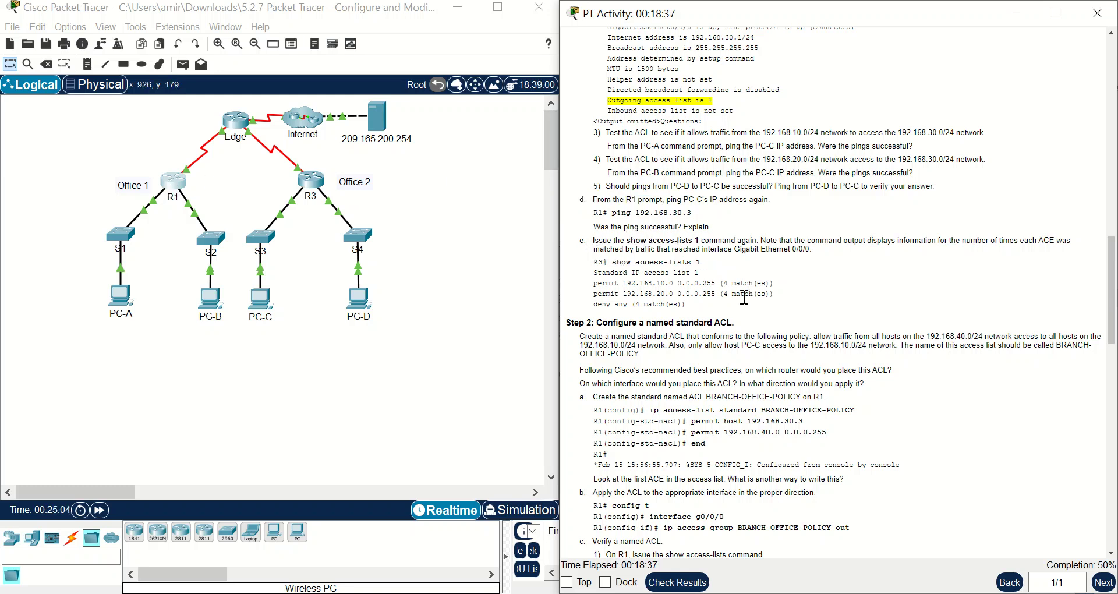
{"action": "scroll", "coordinate": [745, 298], "scroll_direction": "down", "scroll_amount": 3}
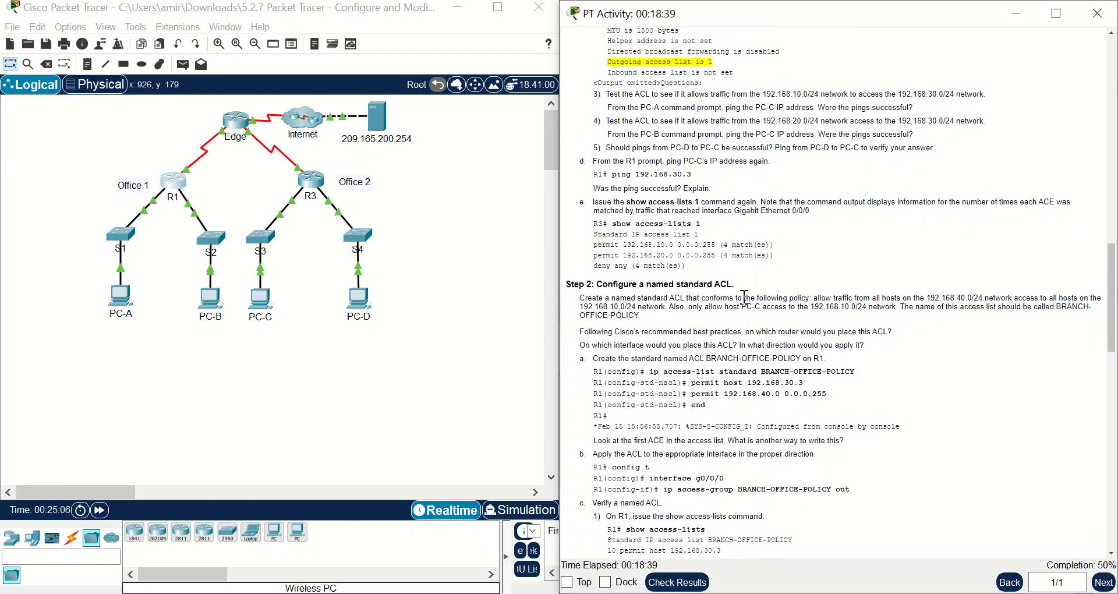
{"action": "scroll", "coordinate": [744, 298], "scroll_direction": "down", "scroll_amount": 1}
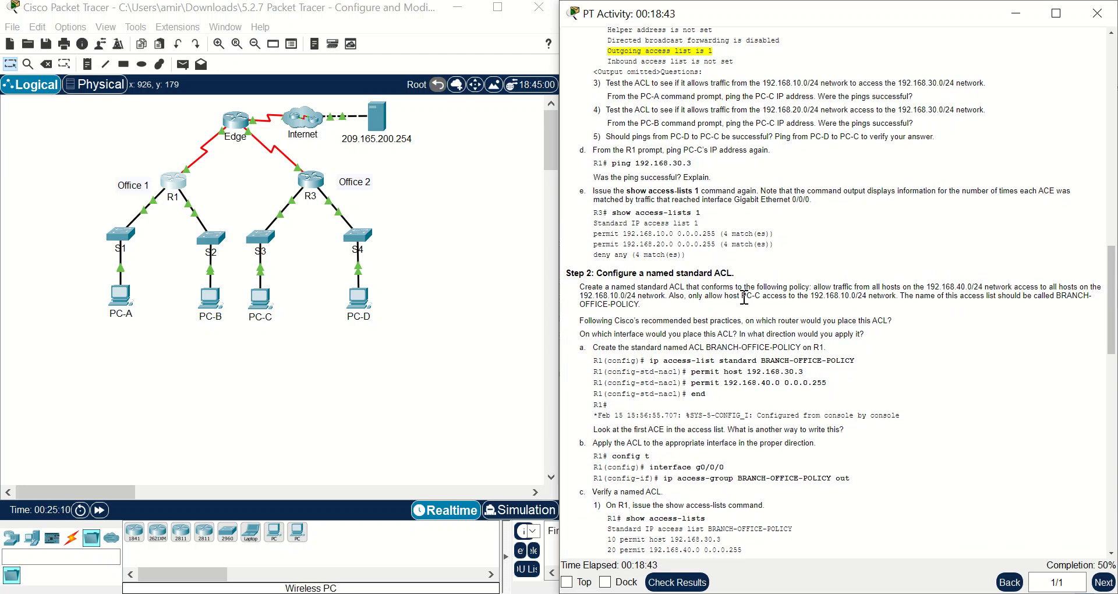
{"action": "left_click", "coordinate": [181, 186]}
{"action": "left_click", "coordinate": [740, 96]}
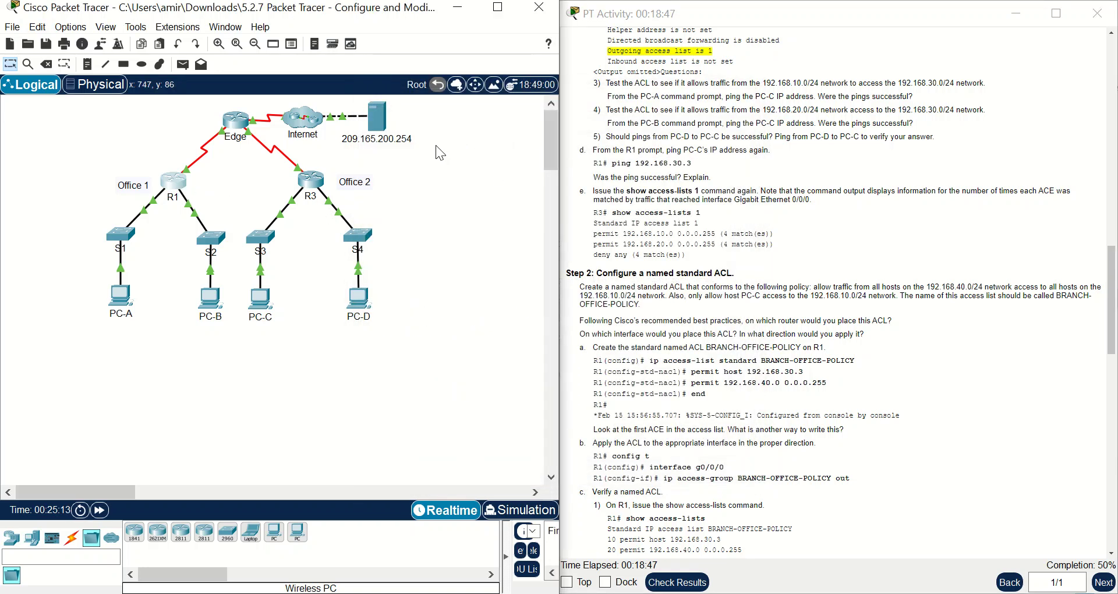
{"action": "left_click", "coordinate": [313, 185]}
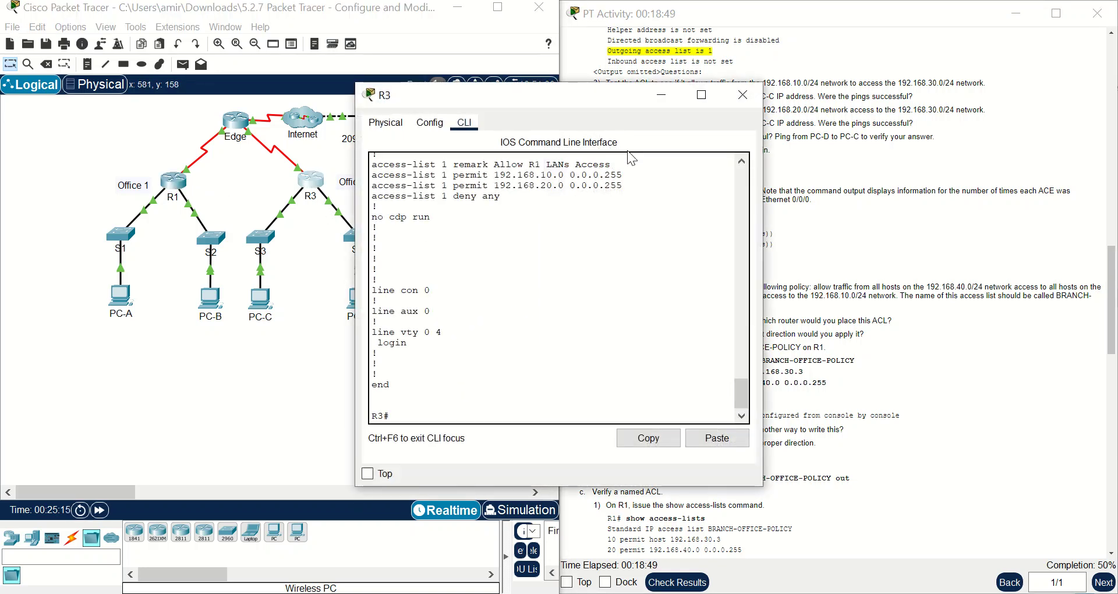
{"action": "left_click", "coordinate": [438, 368]}
{"action": "type", "text": "show acc"}
{"action": "key", "text": "Tab"}
{"action": "key", "text": "Return"}
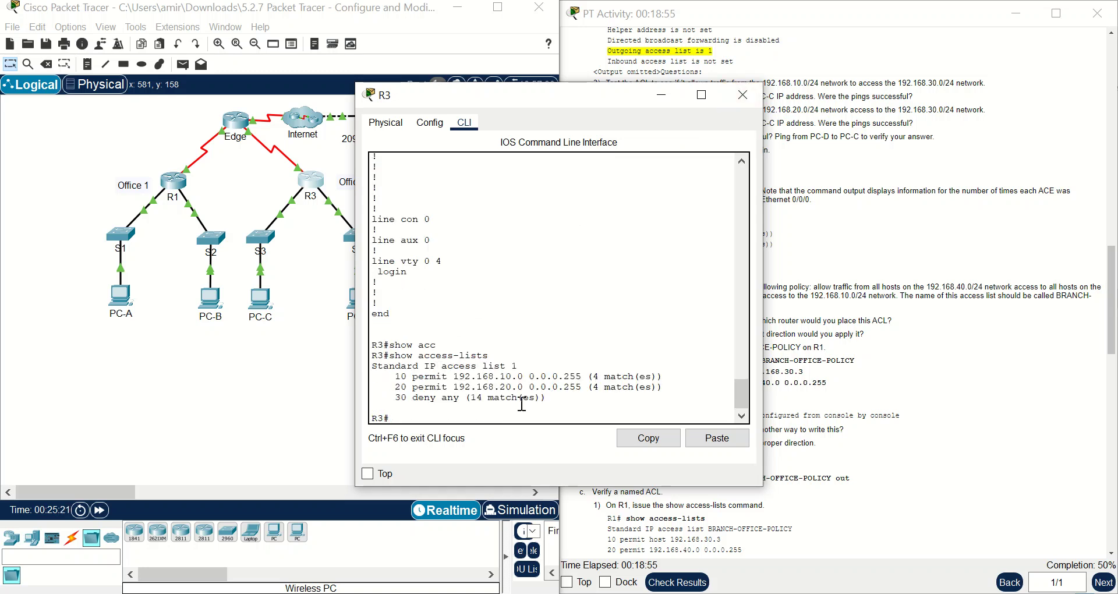
- Compare the match counts of R3's permit and deny entries with instruction e and close R3's window
{"action": "left_click_drag", "start_coordinate": [567, 397], "coordinate": [347, 376]}
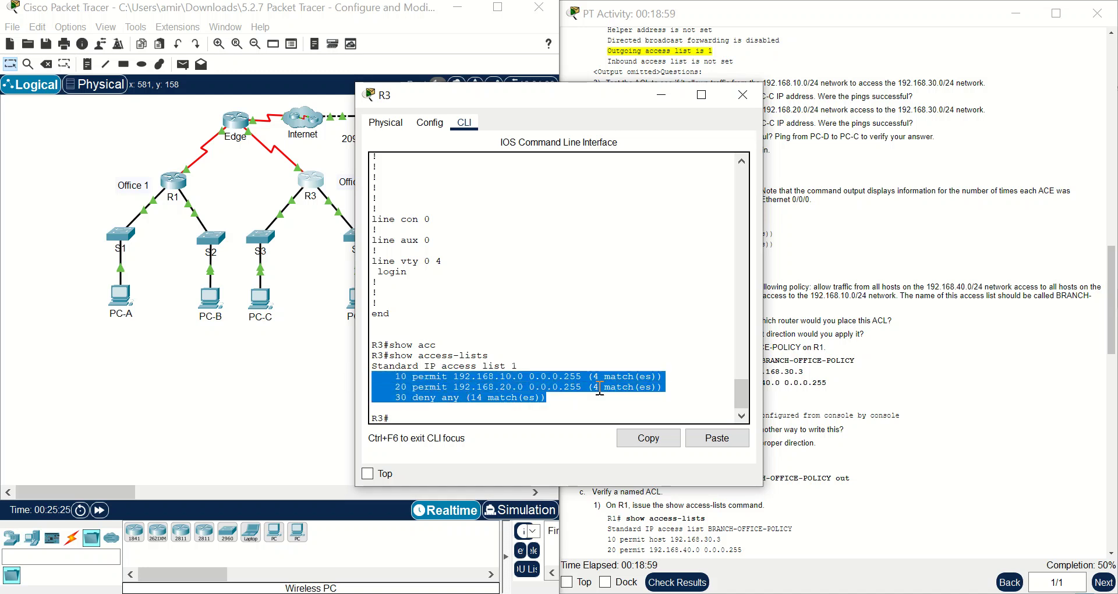
{"action": "left_click", "coordinate": [789, 364]}
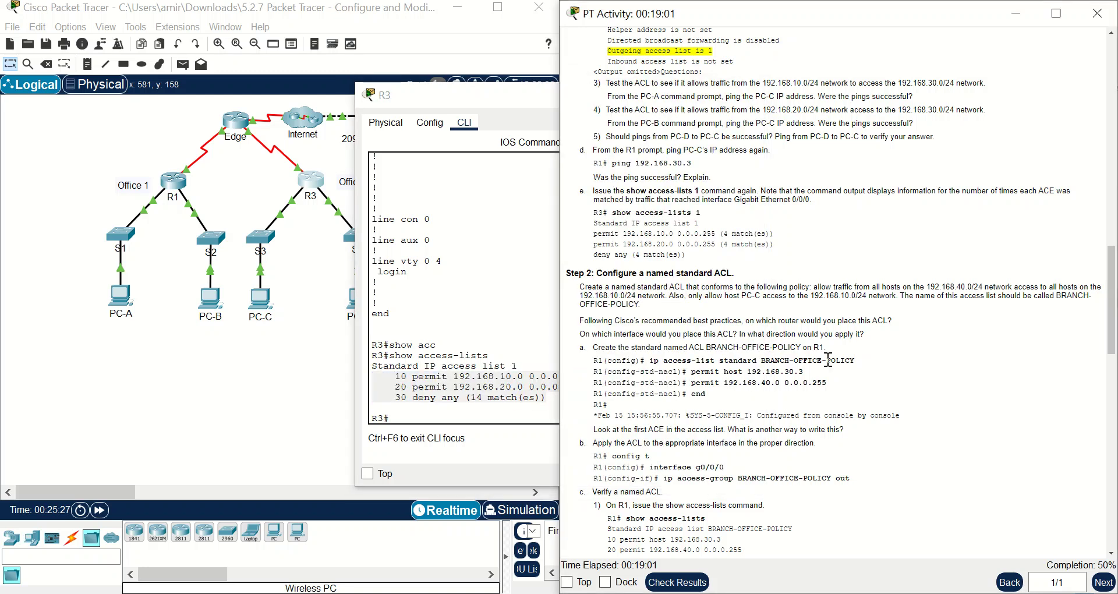
{"action": "left_click", "coordinate": [522, 134]}
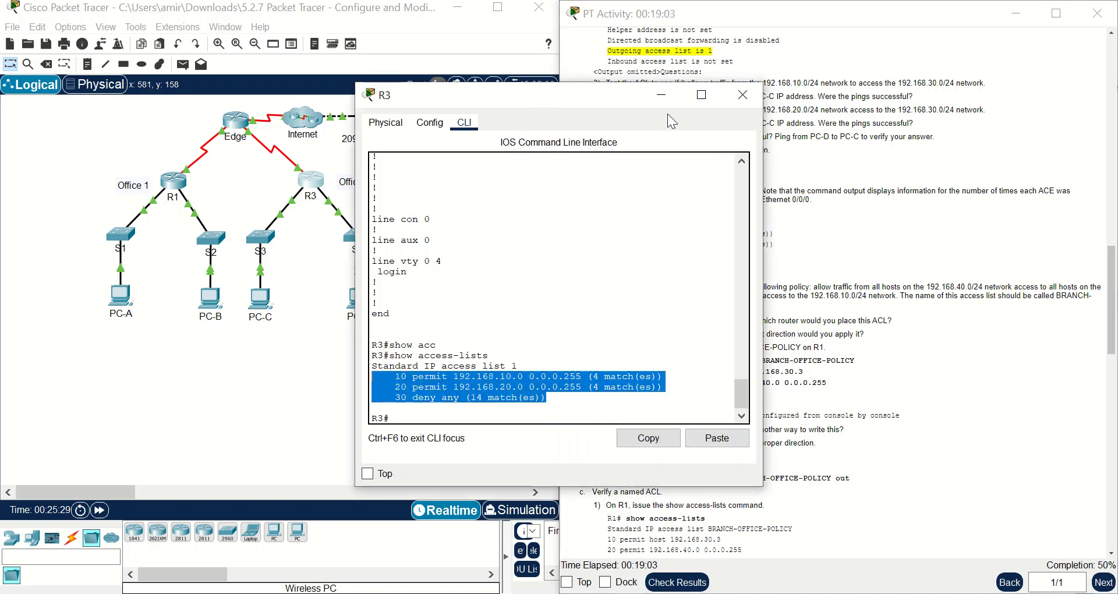
{"action": "left_click", "coordinate": [742, 95]}
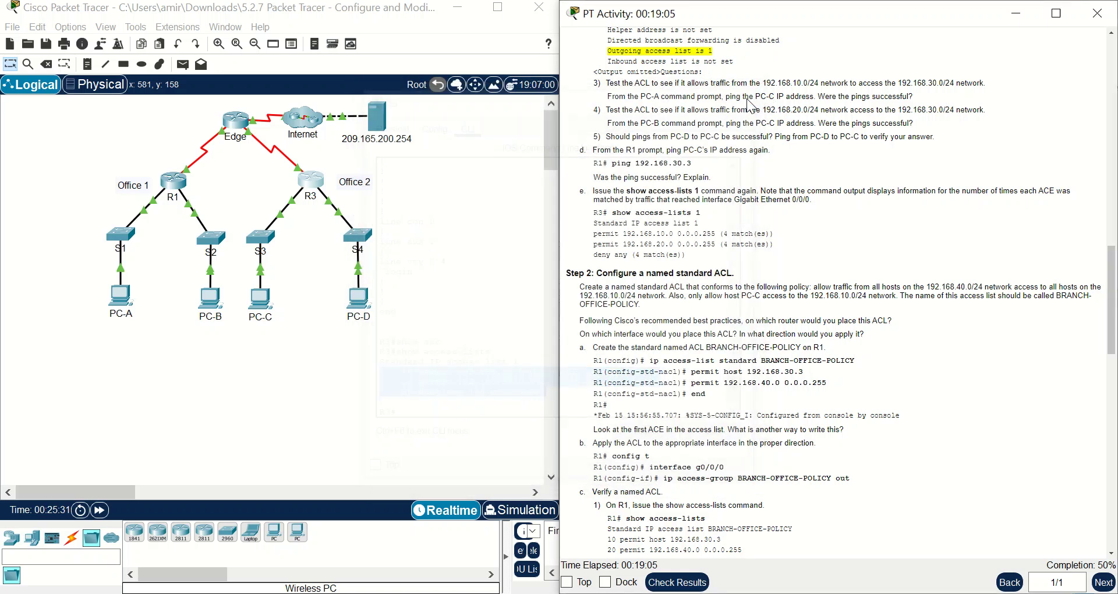
- Read Step 2 of the activity on configuring a named standard ACL, including its traffic policy and placement questions
{"action": "scroll", "coordinate": [687, 323], "scroll_direction": "down", "scroll_amount": 2}
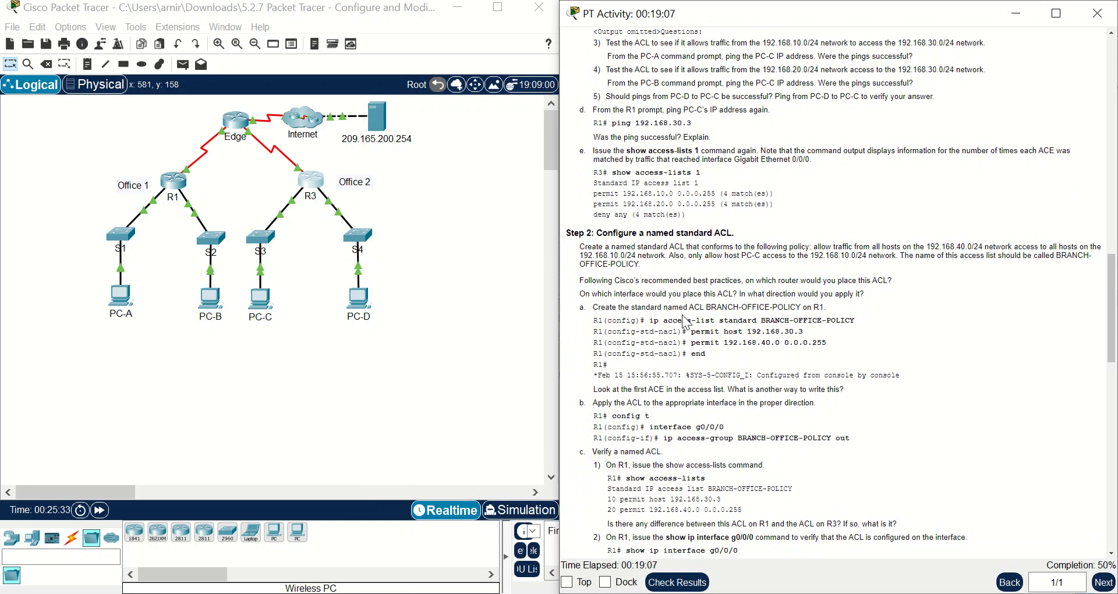
{"action": "scroll", "coordinate": [686, 322], "scroll_direction": "down", "scroll_amount": 3}
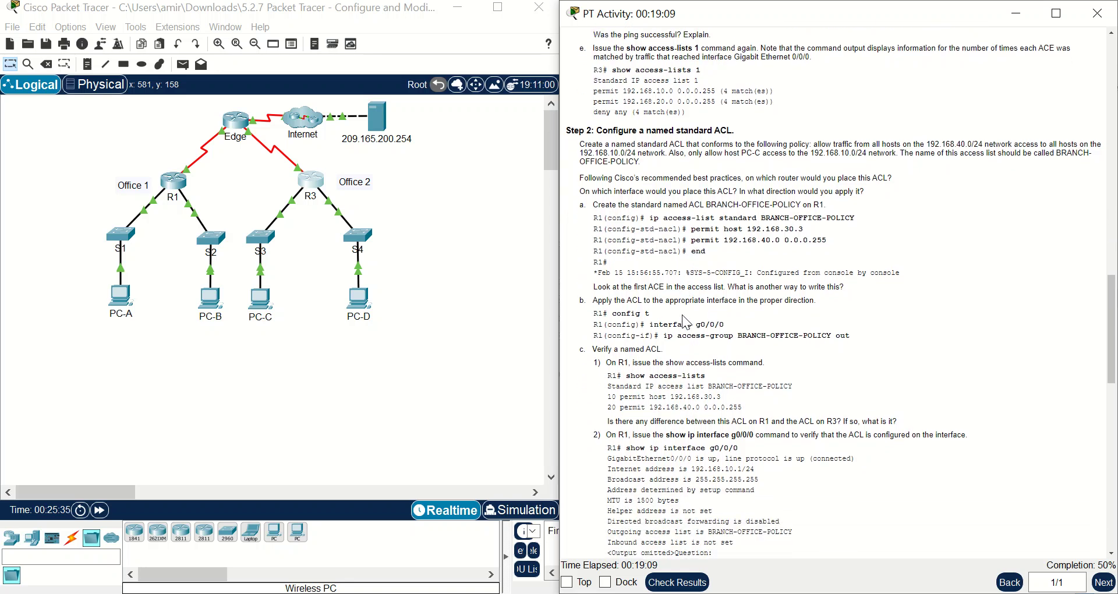
{"action": "scroll", "coordinate": [686, 322], "scroll_direction": "down", "scroll_amount": 1}
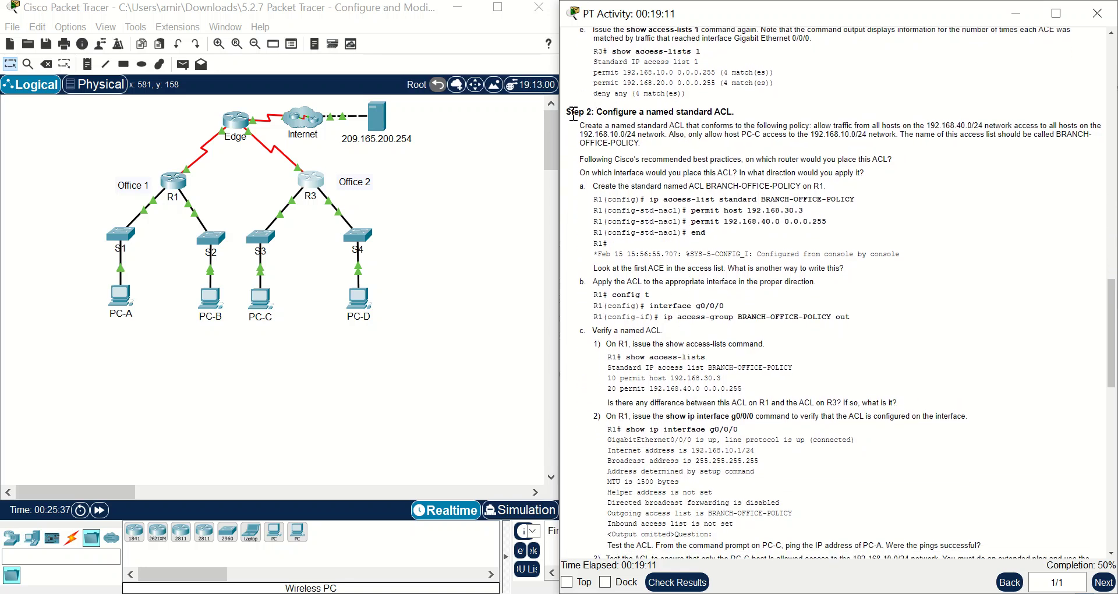
{"action": "left_click_drag", "start_coordinate": [640, 112], "coordinate": [759, 119]}
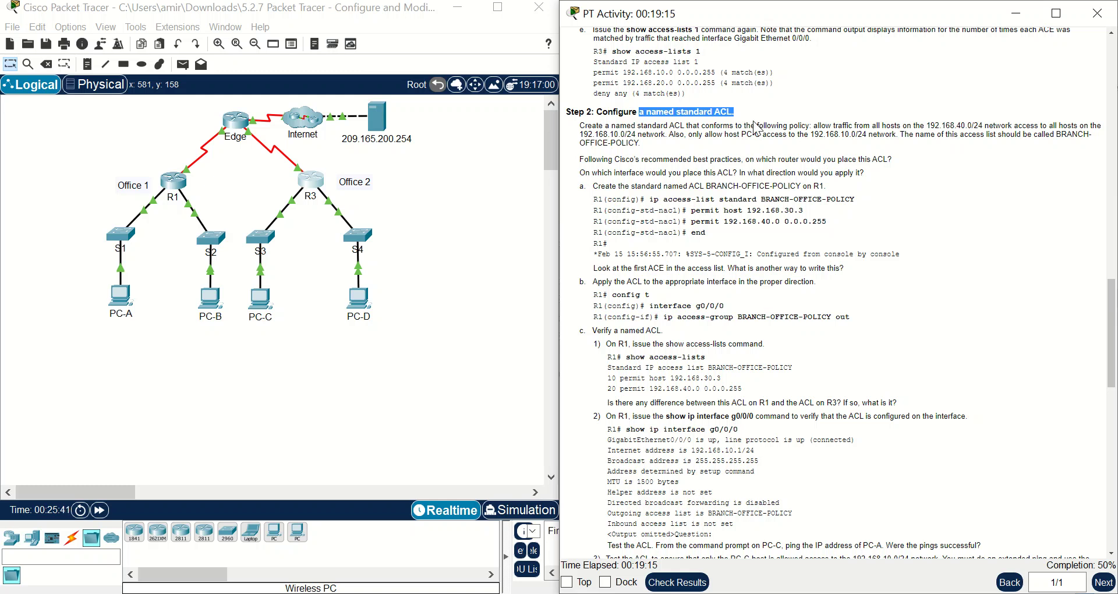
{"action": "scroll", "coordinate": [749, 149], "scroll_direction": "down", "scroll_amount": 2}
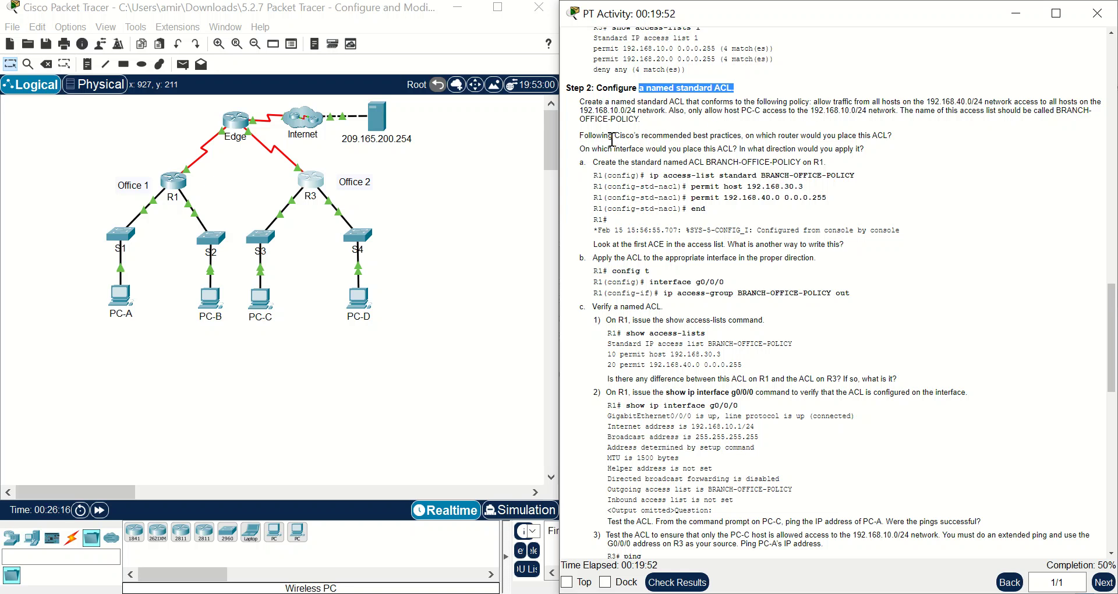
- Open R1's command line, place its window beside the activity instructions, and enter global configuration mode from the terminal
{"action": "left_click", "coordinate": [179, 183]}
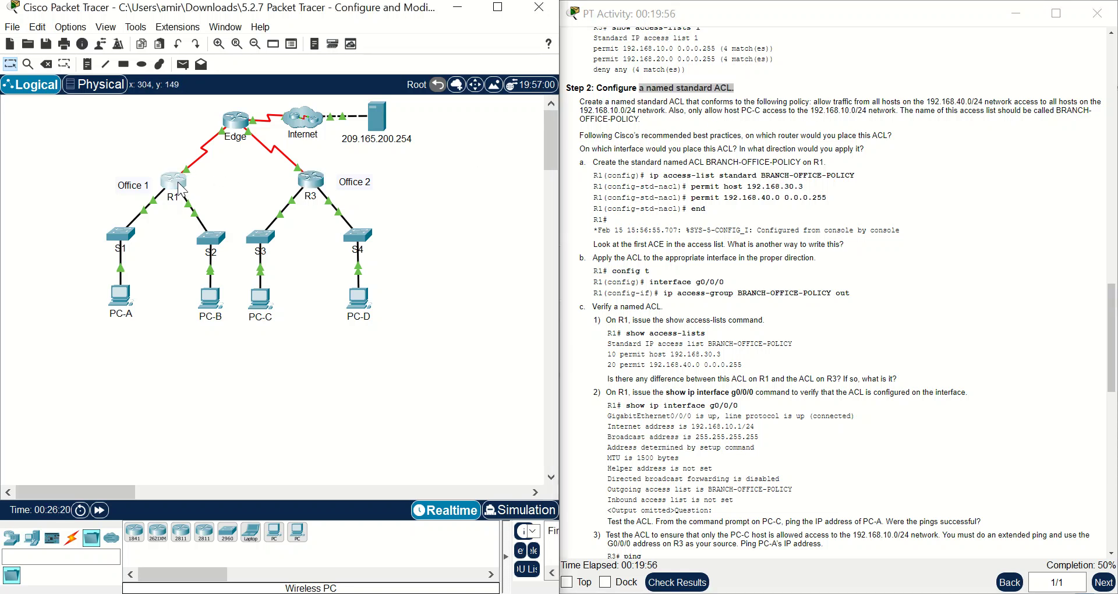
{"action": "left_click", "coordinate": [182, 189]}
{"action": "left_click_drag", "start_coordinate": [501, 99], "coordinate": [520, 308]}
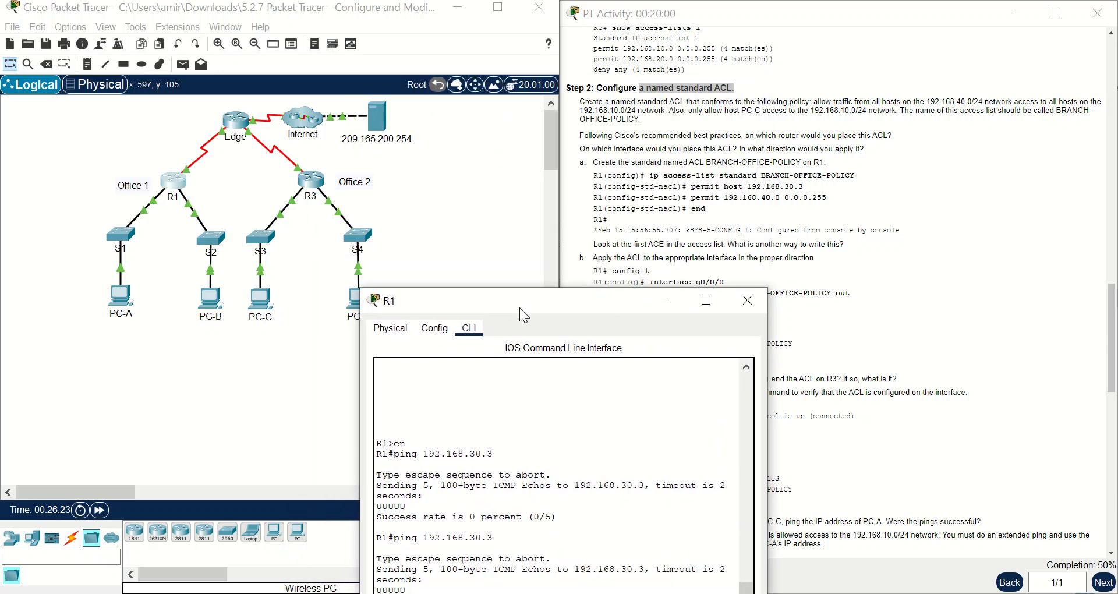
{"action": "left_click_drag", "start_coordinate": [522, 298], "coordinate": [625, 220]}
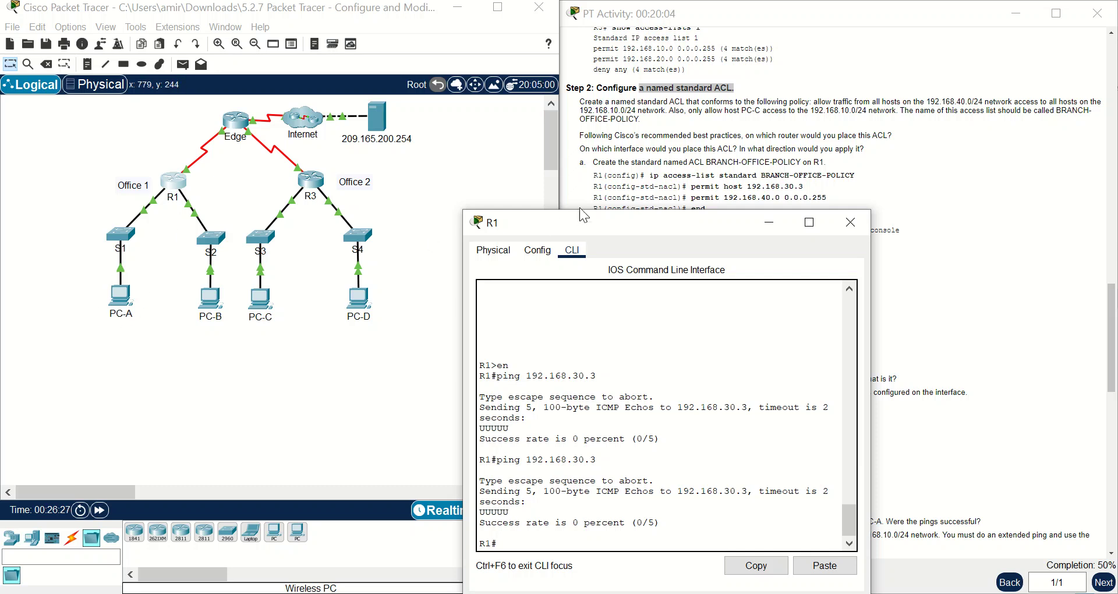
{"action": "left_click_drag", "start_coordinate": [579, 232], "coordinate": [278, 184]}
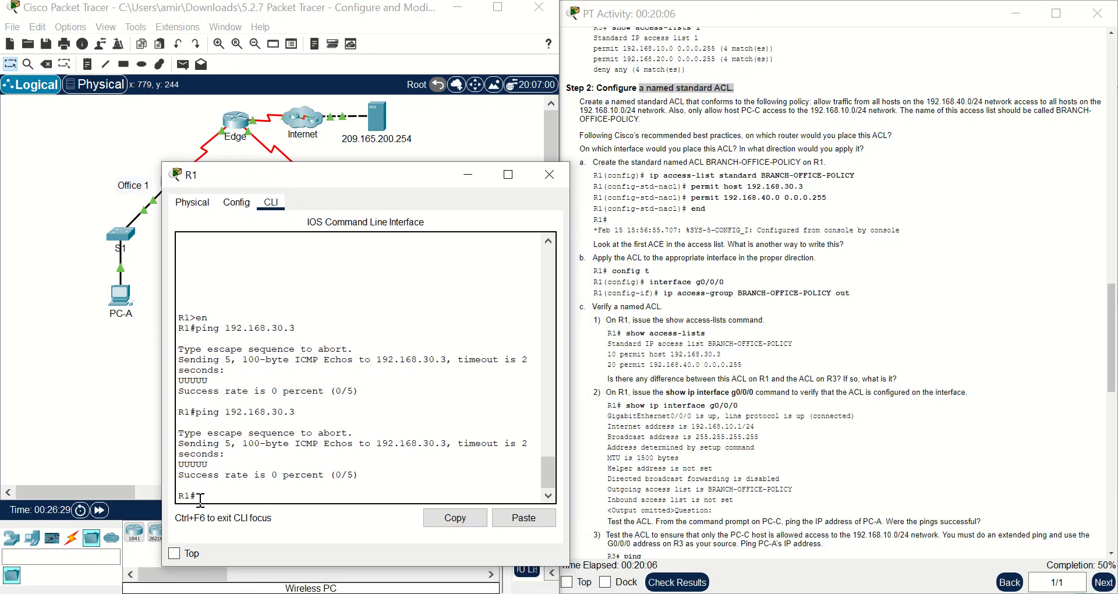
{"action": "type", "text": "conf"}
{"action": "key", "text": "Return"}
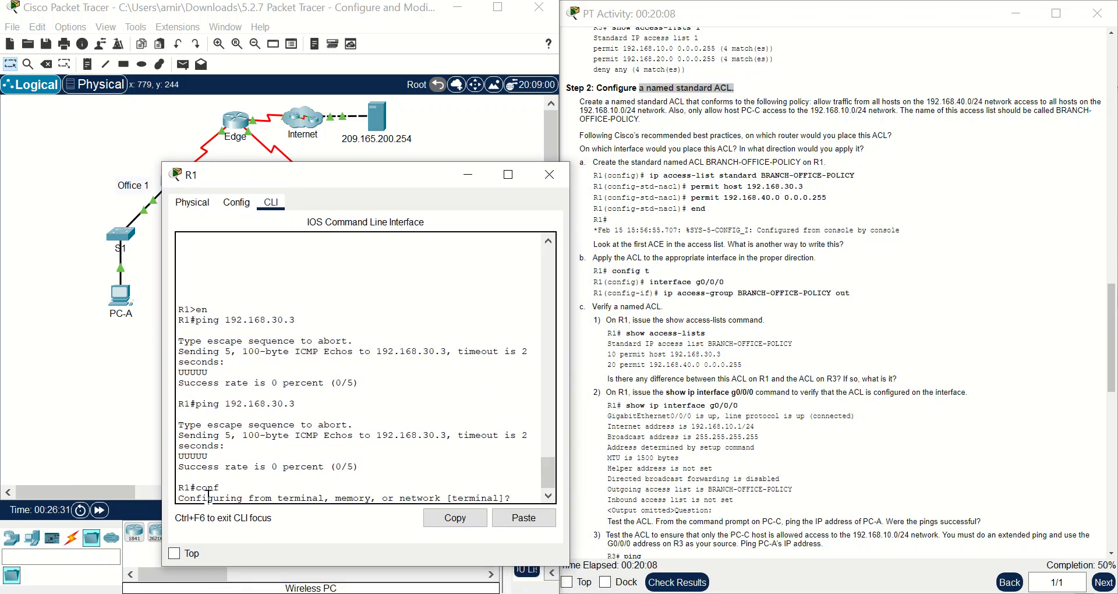
{"action": "key", "text": "Return"}
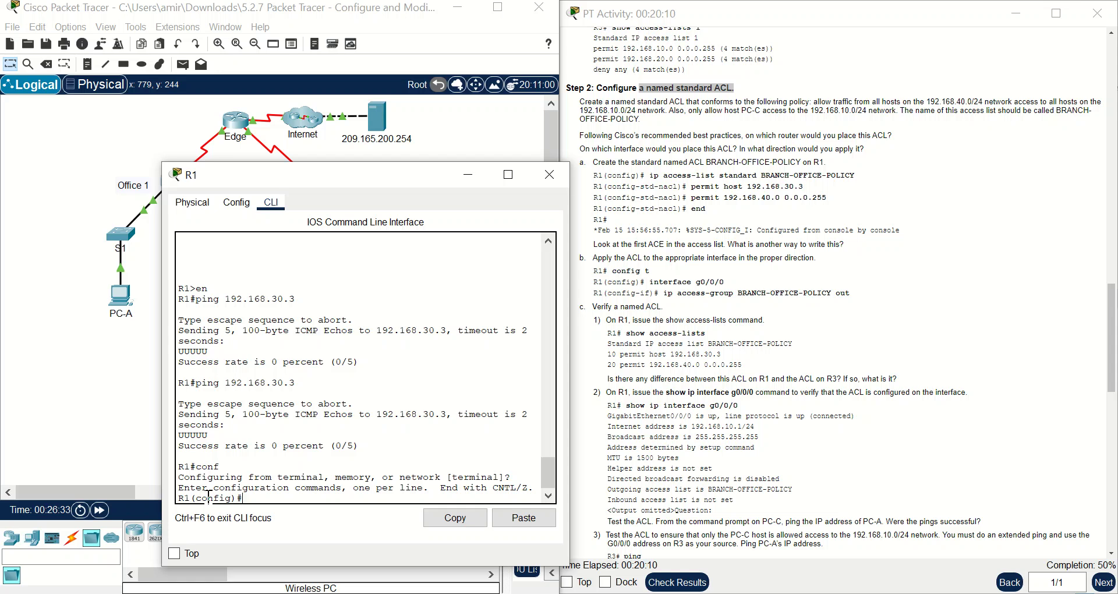
- Create the standard named access list BRANCH-OFFICE-POLICY on R1, copying its name from instruction a
{"action": "type", "text": "ip"}
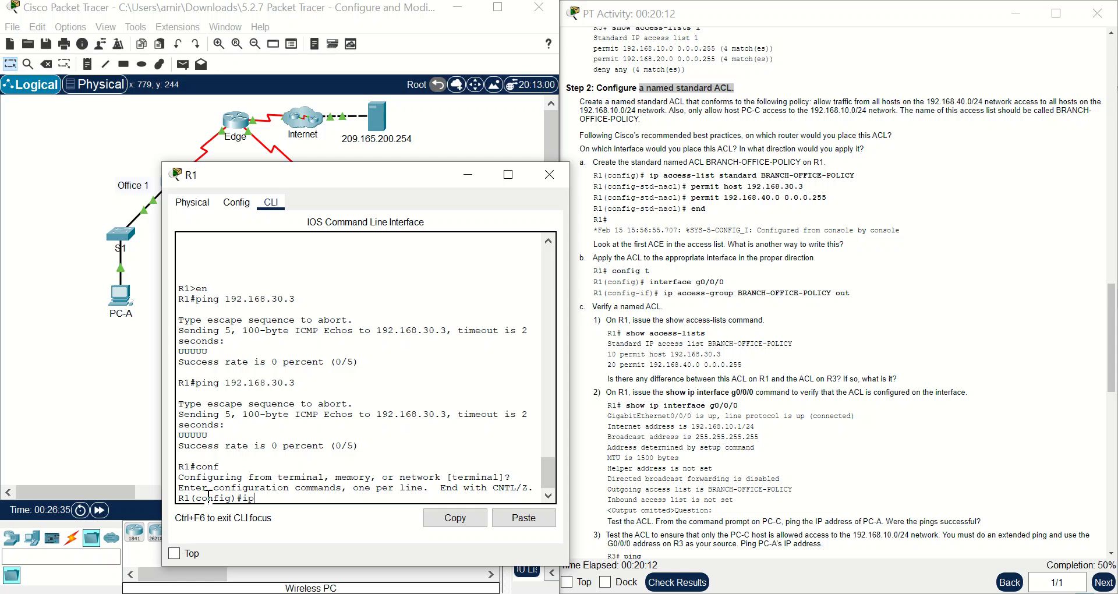
{"action": "type", "text": " acc"}
{"action": "key", "text": "Tab"}
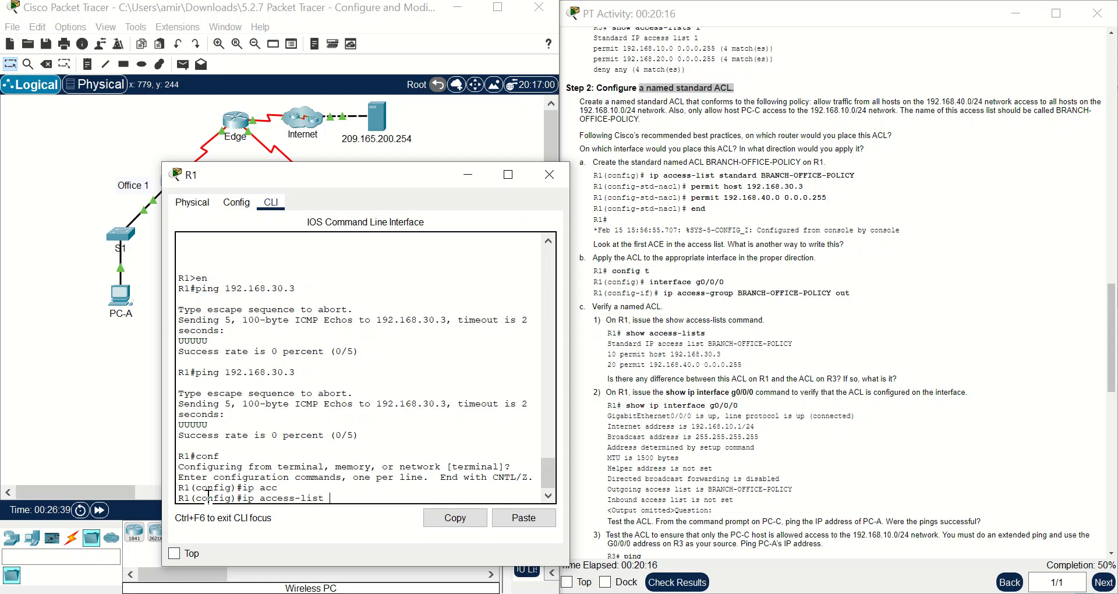
{"action": "type", "text": "?"}
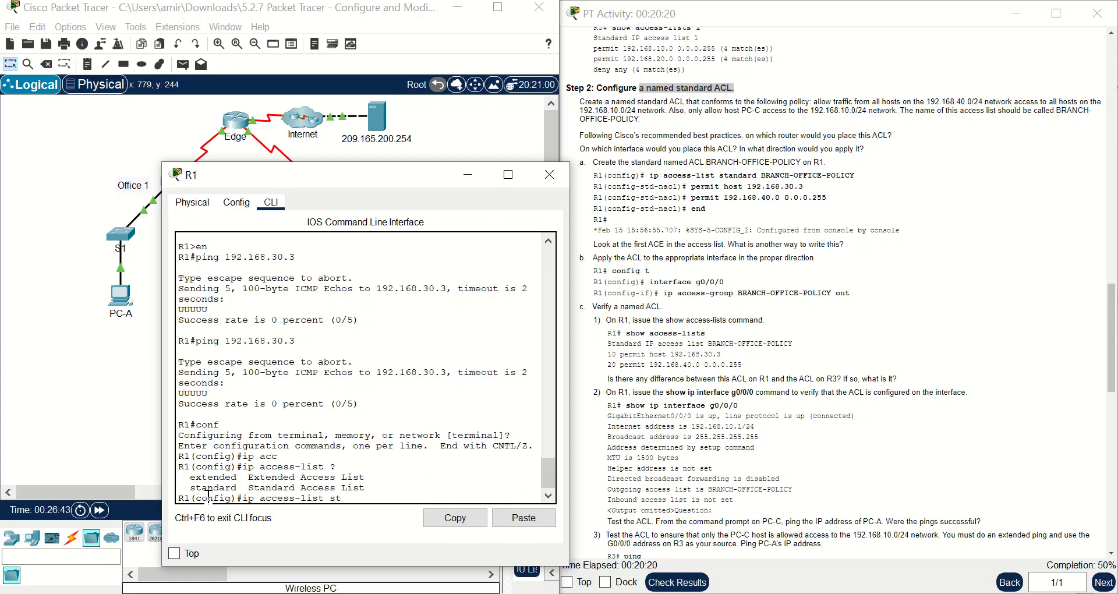
{"action": "type", "text": "st"}
{"action": "key", "text": "Tab"}
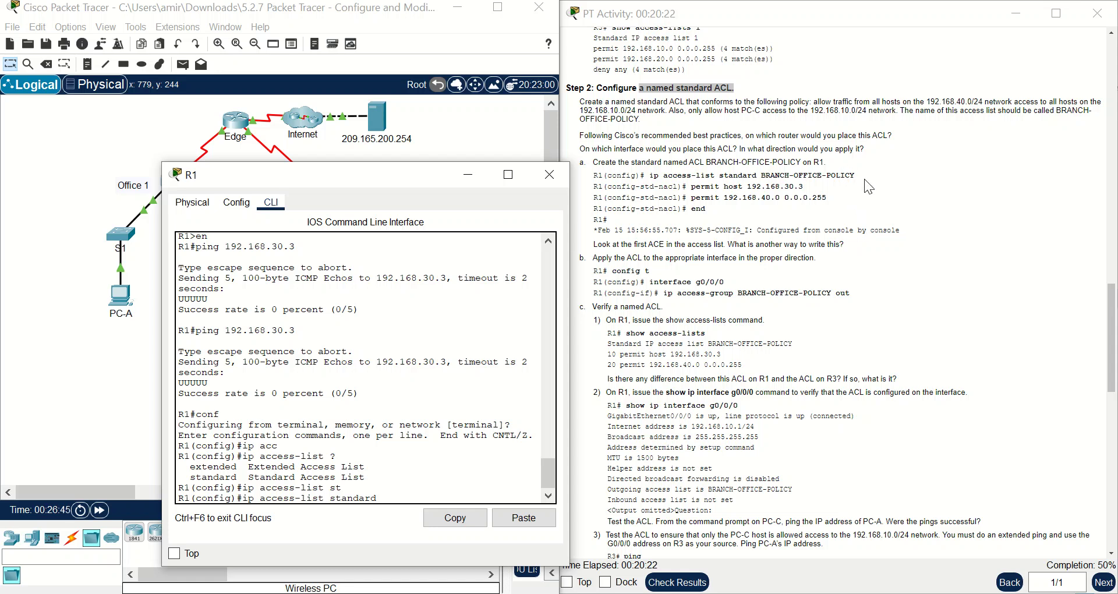
{"action": "left_click_drag", "start_coordinate": [863, 175], "coordinate": [768, 175]}
{"action": "right_click", "coordinate": [765, 175]}
{"action": "left_click", "coordinate": [774, 187]}
{"action": "right_click", "coordinate": [397, 494]}
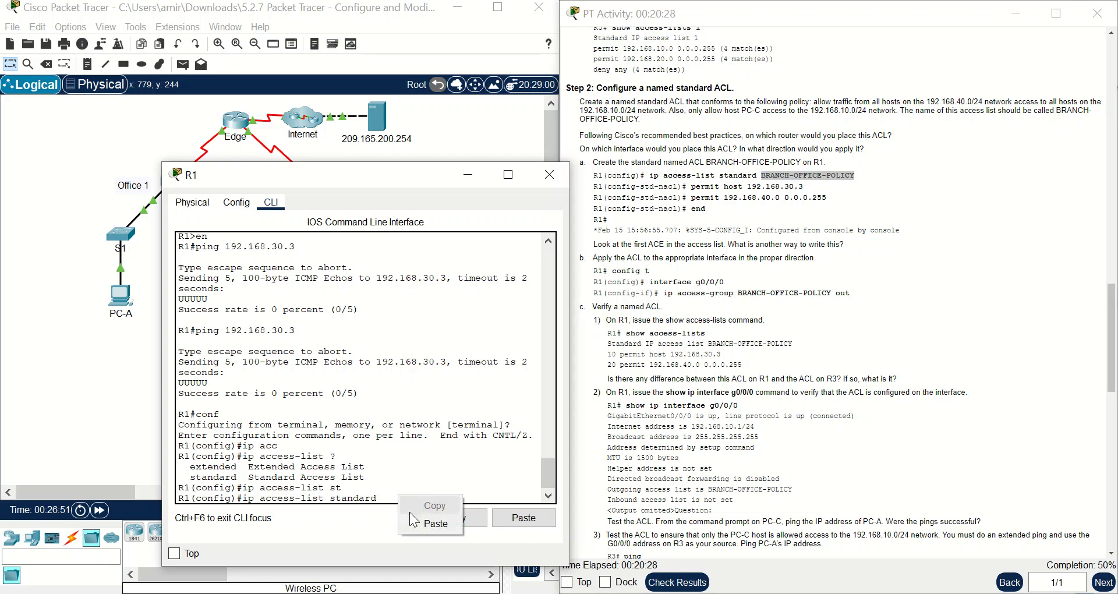
{"action": "left_click", "coordinate": [411, 518]}
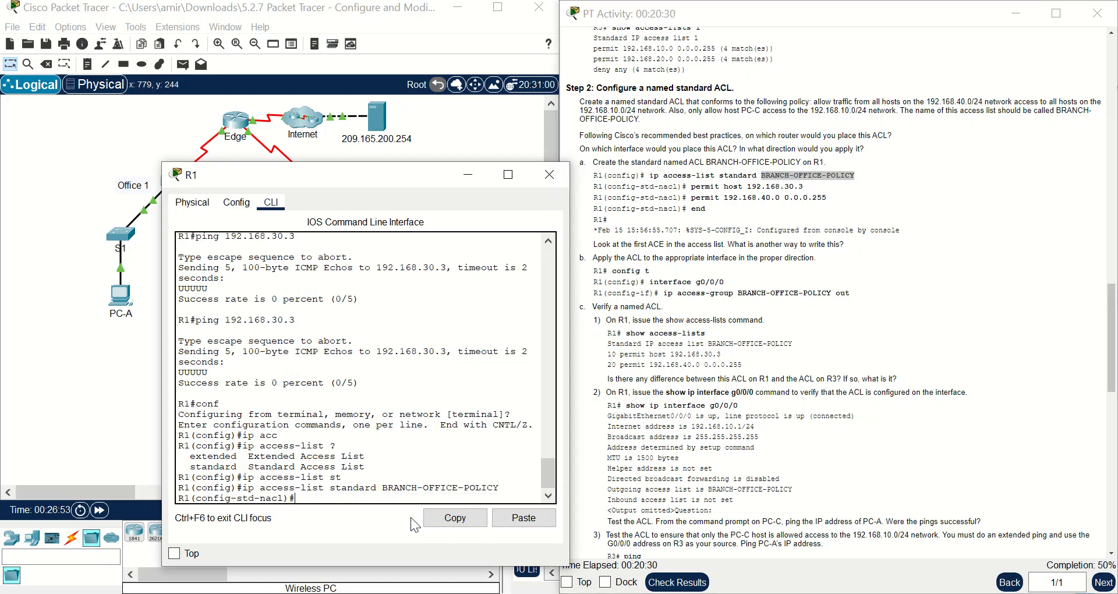
- Add the entry "permit 192.168.30.3" to BRANCH-OFFICE-POLICY and keep R1's window clear of the instructions
{"action": "type", "text": "permit 192.168.30.3"}
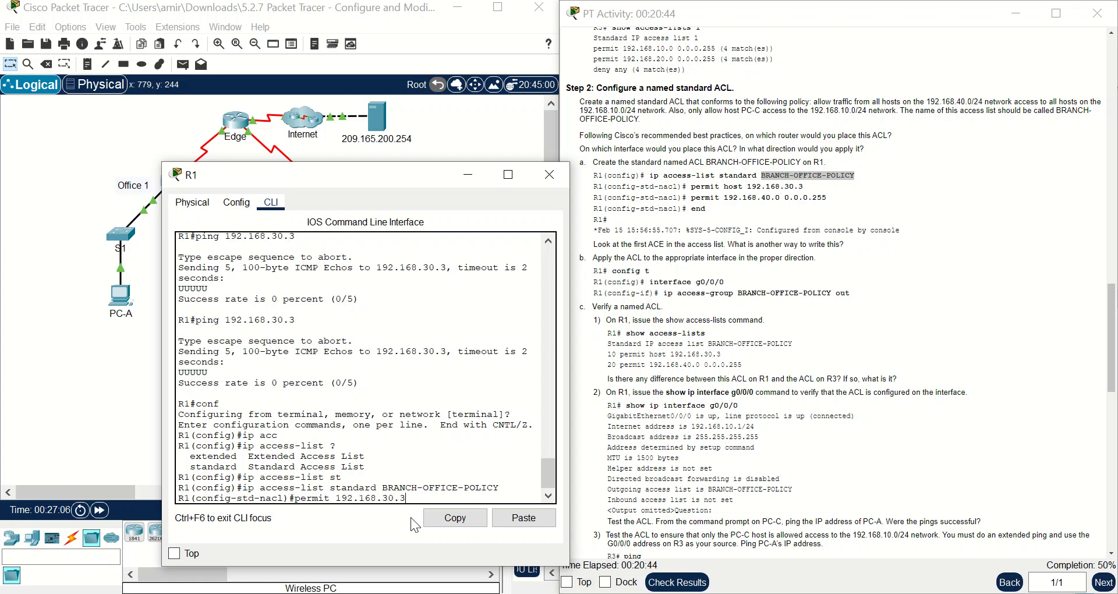
{"action": "key", "text": "Return"}
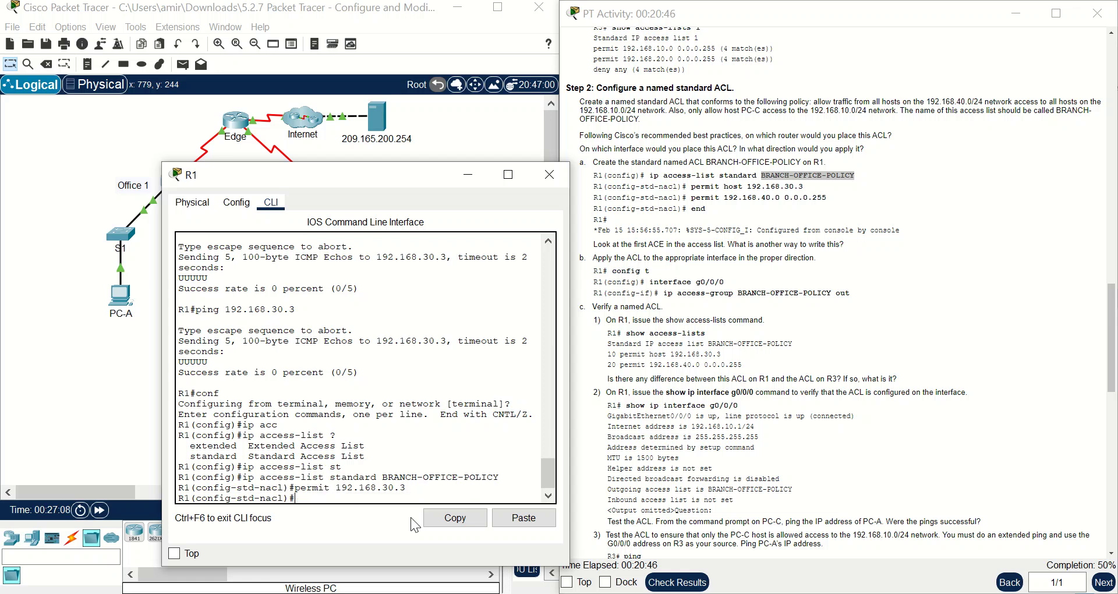
{"action": "left_click_drag", "start_coordinate": [369, 173], "coordinate": [820, 196]}
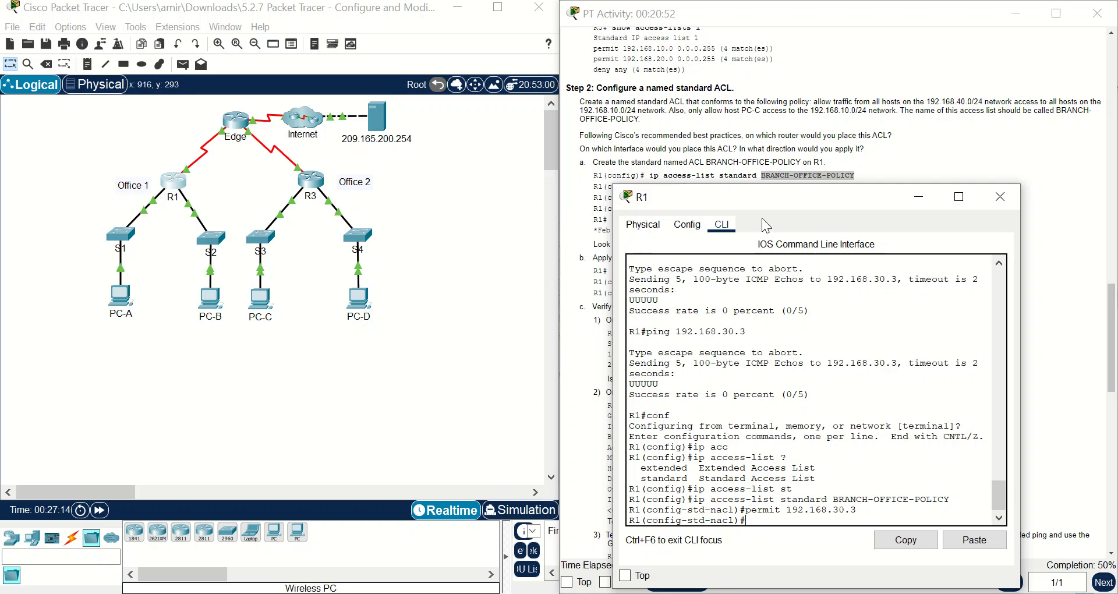
{"action": "left_click_drag", "start_coordinate": [775, 204], "coordinate": [273, 139]}
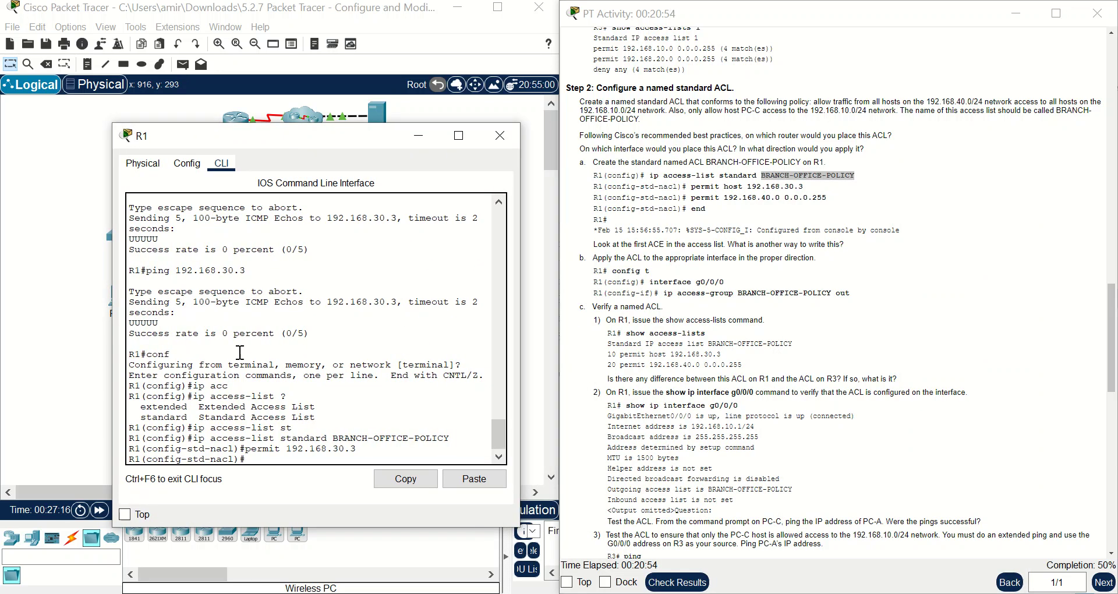
- Add the entry "permit 192.168.40.0 0.0.0.255" to BRANCH-OFFICE-POLICY by editing the previous permit command
{"action": "key", "text": "Up"}
{"action": "key", "text": "BackSpace"}
{"action": "key", "text": "BackSpace"}
{"action": "key", "text": "BackSpace"}
{"action": "key", "text": "BackSpace"}
{"action": "type", "text": "40"}
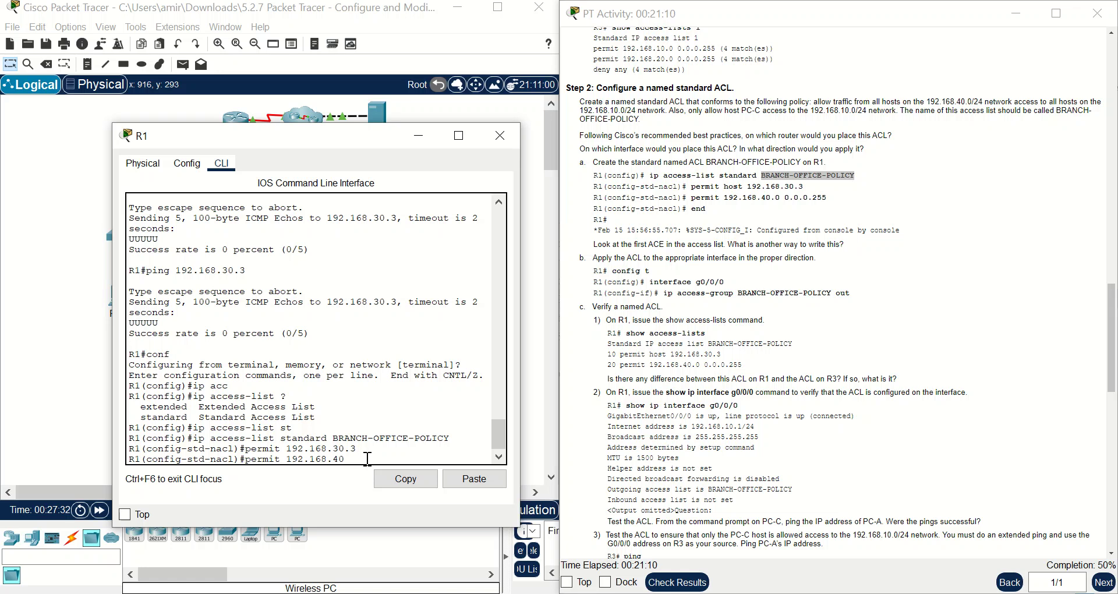
{"action": "type", "text": ".0."}
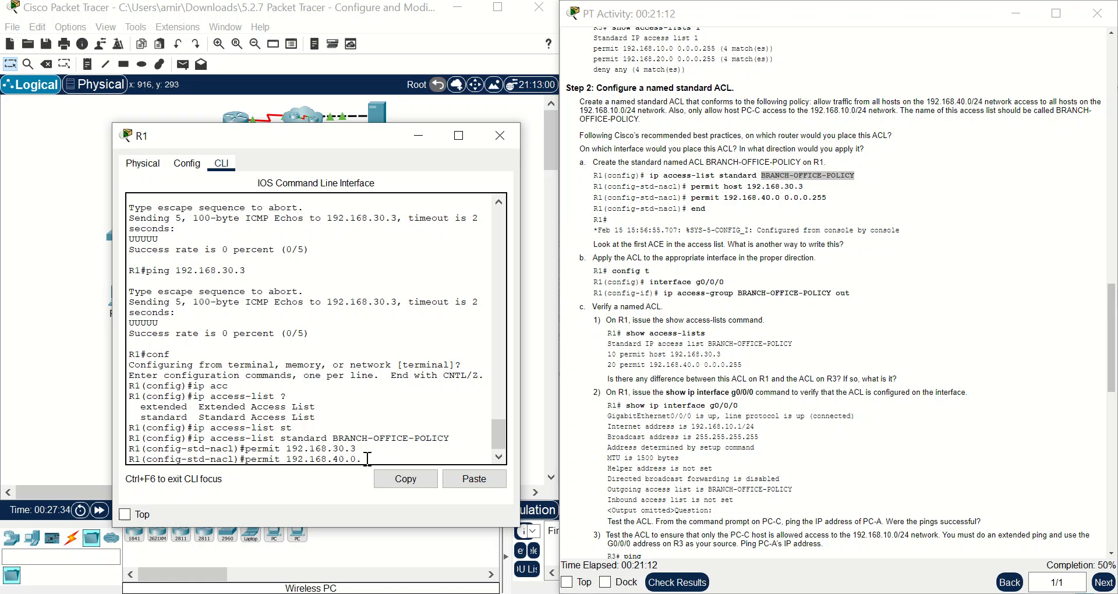
{"action": "key", "text": "BackSpace"}
{"action": "type", "text": " 0.0.02"}
{"action": "key", "text": "BackSpace"}
{"action": "type", "text": ".22"}
{"action": "key", "text": "BackSpace"}
{"action": "type", "text": "55"}
{"action": "key", "text": "Return"}
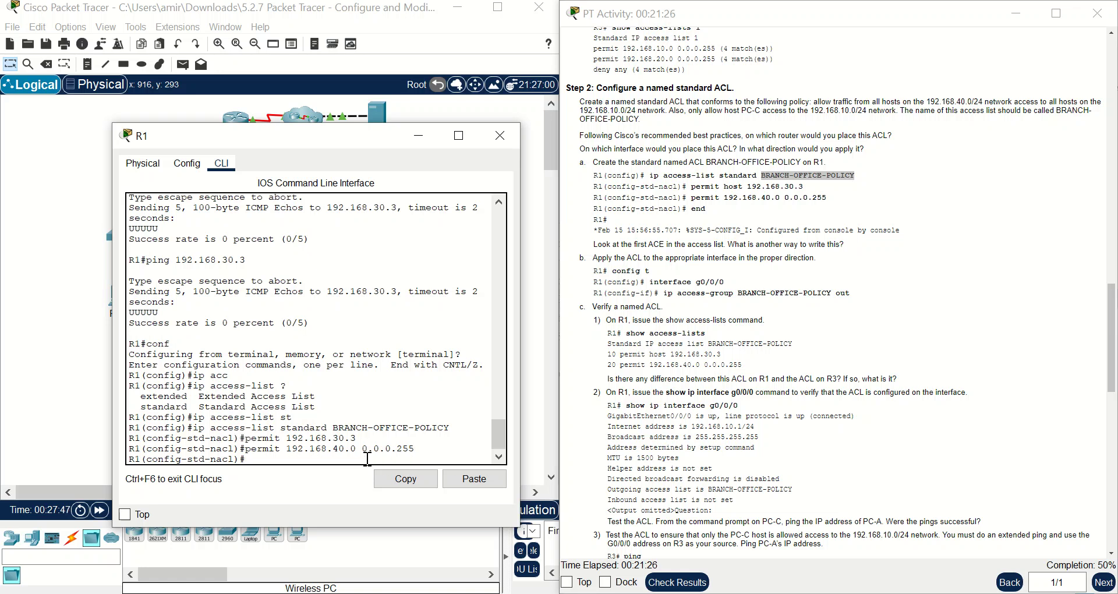
- Leave the named ACL configuration on R1 with "end" to return to privileged EXEC mode
{"action": "type", "text": "d"}
{"action": "key", "text": "BackSpace"}
{"action": "type", "text": "end"}
{"action": "key", "text": "Return"}
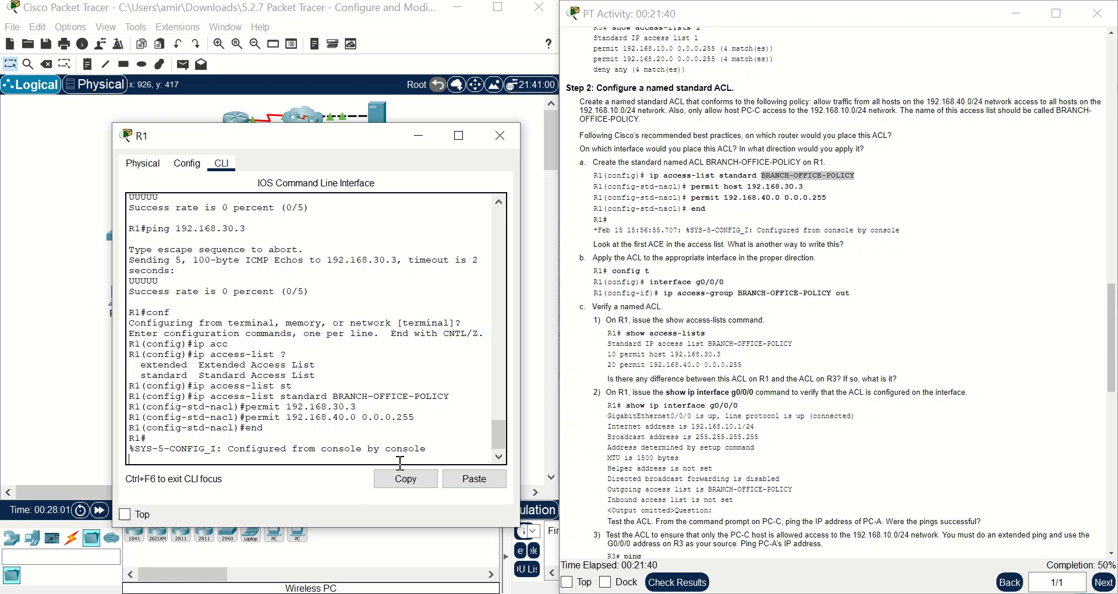
- Enter global configuration mode on R1 with "conf t" and reopen the standard named access list BRANCH-OFFICE-POLICY
{"action": "key", "text": "Return"}
{"action": "type", "text": "conf"}
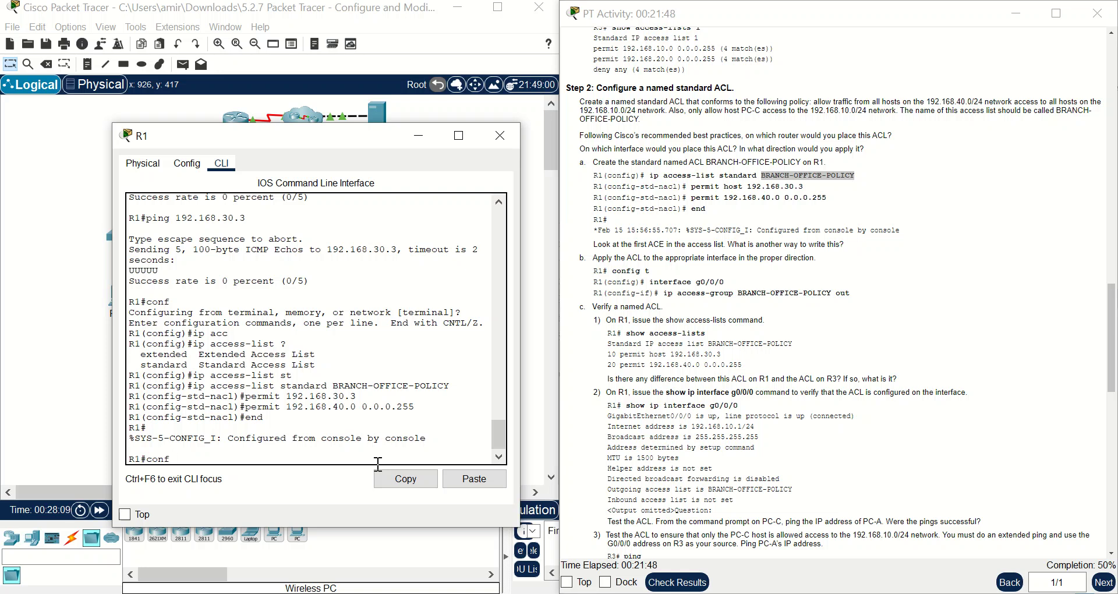
{"action": "type", "text": "t"}
{"action": "key", "text": "Return"}
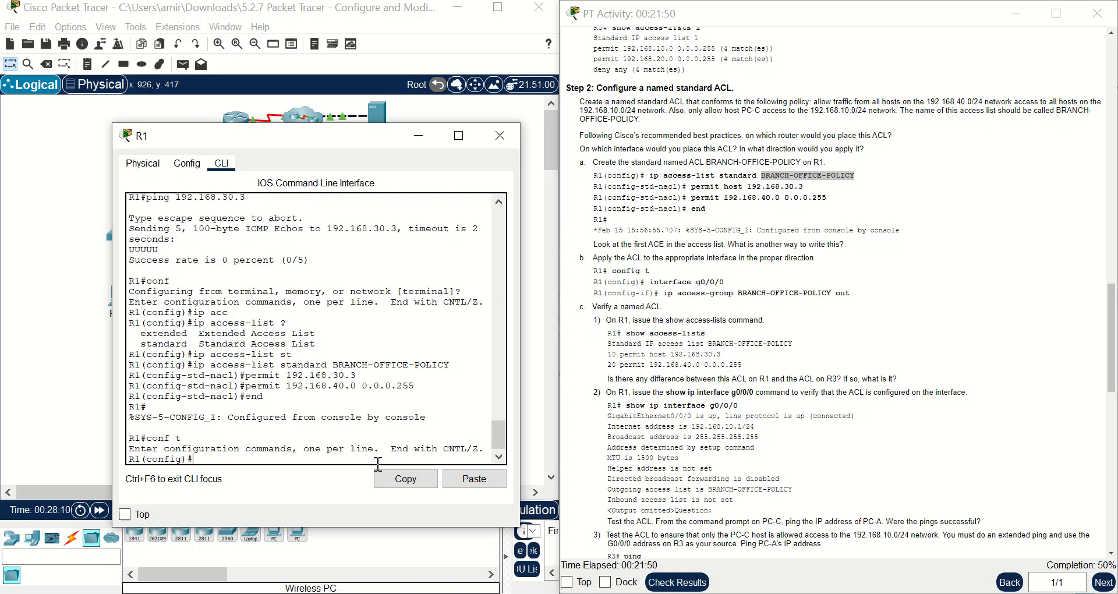
{"action": "type", "text": "ip acc"}
{"action": "key", "text": "Tab"}
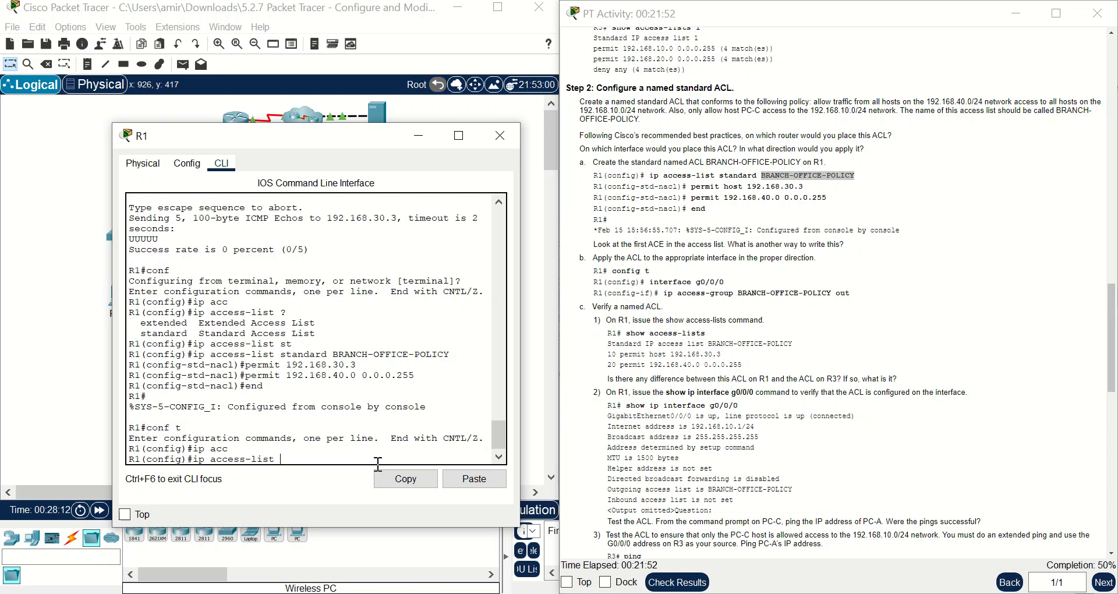
{"action": "key", "text": "BackSpace"}
{"action": "key", "text": "BackSpace"}
{"action": "key", "text": "BackSpace"}
{"action": "key", "text": "BackSpace"}
{"action": "key", "text": "BackSpace"}
{"action": "key", "text": "BackSpace"}
{"action": "key", "text": "BackSpace"}
{"action": "key", "text": "BackSpace"}
{"action": "key", "text": "BackSpace"}
{"action": "key", "text": "BackSpace"}
{"action": "key", "text": "BackSpace"}
{"action": "key", "text": "BackSpace"}
{"action": "key", "text": "BackSpace"}
{"action": "key", "text": "BackSpace"}
{"action": "key", "text": "BackSpace"}
{"action": "type", "text": "permit 192.168.30.3"}
{"action": "key", "text": "Up"}
{"action": "key", "text": "Return"}
- Enter "permit host 192.168.30.3" in BRANCH-OFFICE-POLICY by adding the host keyword to the earlier permit command
{"action": "key", "text": "Up"}
{"action": "key", "text": "Up"}
{"action": "key", "text": "Up"}
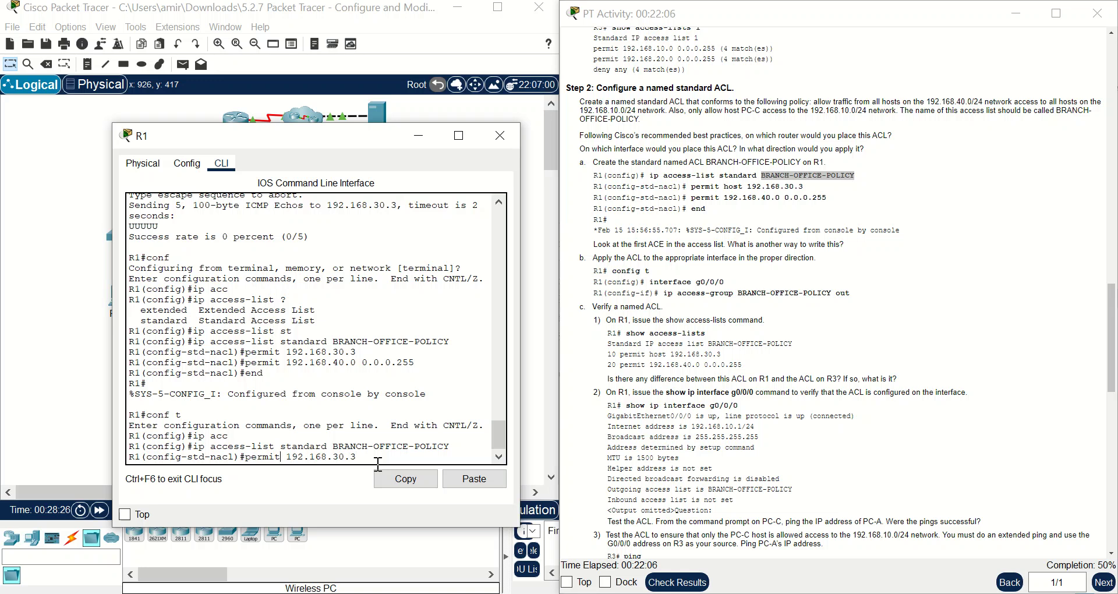
{"action": "type", "text": "host"}
{"action": "key", "text": "Return"}
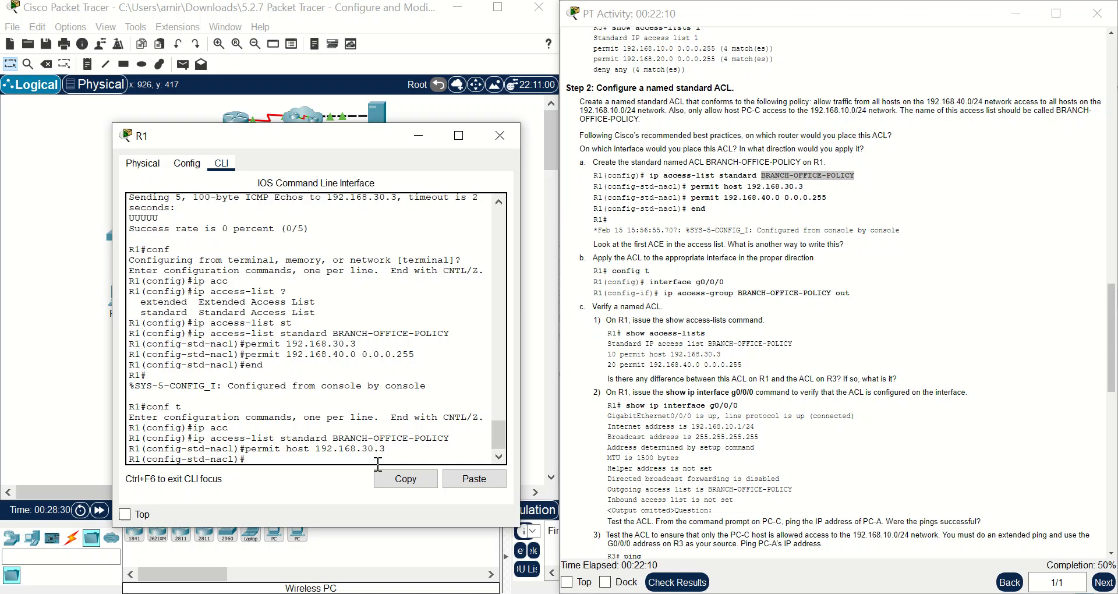
- Enter the equivalent wildcard form "permit 192.168.30.3 0.0.0.0" in BRANCH-OFFICE-POLICY by editing the host command
{"action": "key", "text": "Up"}
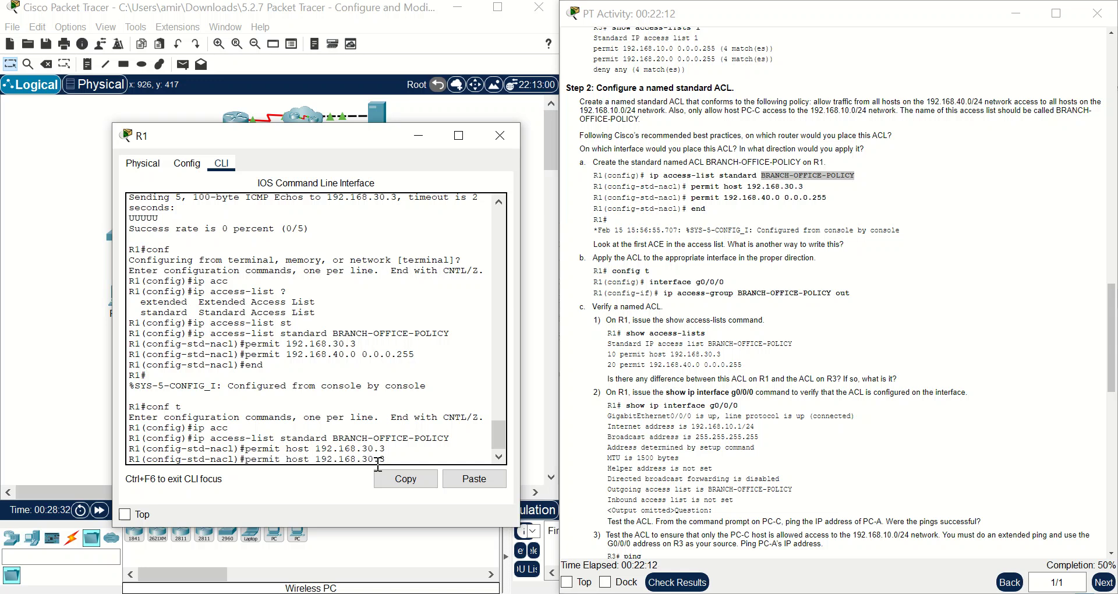
{"action": "key", "text": "Left"}
{"action": "key", "text": "Left"}
{"action": "key", "text": "Left"}
{"action": "key", "text": "Left"}
{"action": "key", "text": "Left"}
{"action": "key", "text": "Left"}
{"action": "key", "text": "Left"}
{"action": "key", "text": "Left"}
{"action": "key", "text": "Left"}
{"action": "key", "text": "Left"}
{"action": "key", "text": "Left"}
{"action": "key", "text": "Left"}
{"action": "key", "text": "BackSpace"}
{"action": "key", "text": "BackSpace"}
{"action": "key", "text": "BackSpace"}
{"action": "key", "text": "BackSpace"}
{"action": "key", "text": "BackSpace"}
{"action": "key", "text": "End"}
{"action": "type", "text": "0.0.0"}
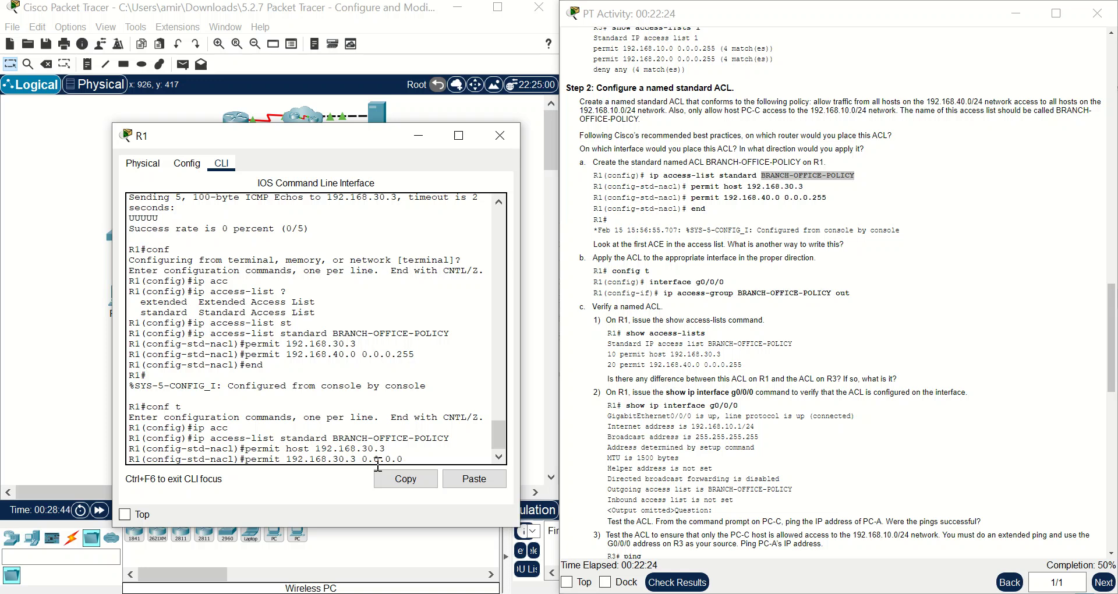
{"action": "key", "text": "Return"}
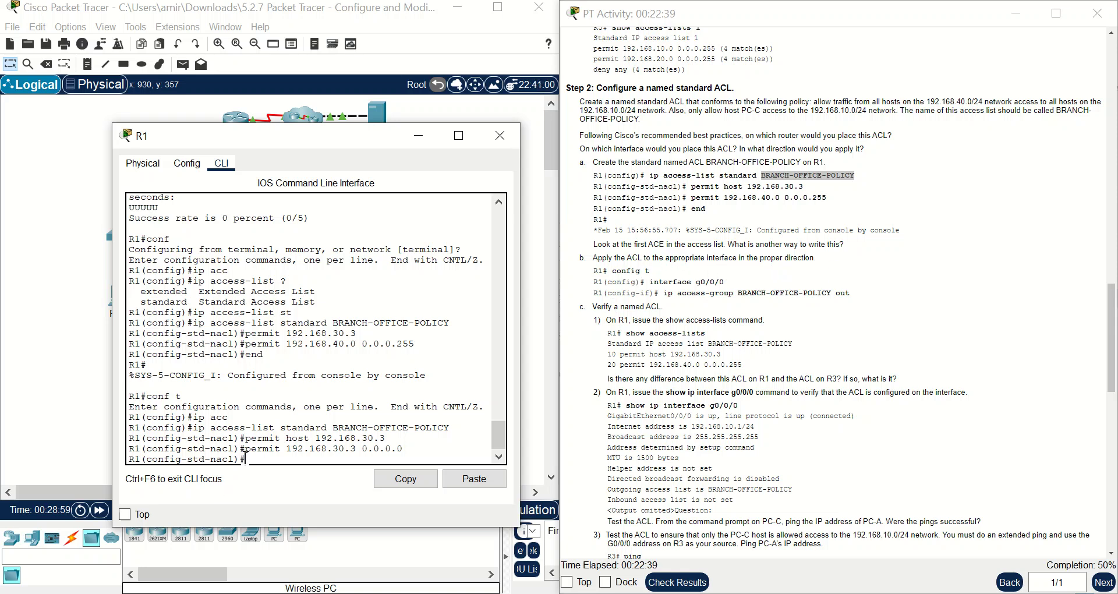
- Remove the 192.168.40.0 entry from BRANCH-OFFICE-POLICY with "no permit 192.168.40.0 0.0.0.255"
{"action": "type", "text": "ex"}
{"action": "key", "text": "BackSpace"}
{"action": "key", "text": "BackSpace"}
{"action": "key", "text": "Up"}
{"action": "key", "text": "Up"}
{"action": "key", "text": "Up"}
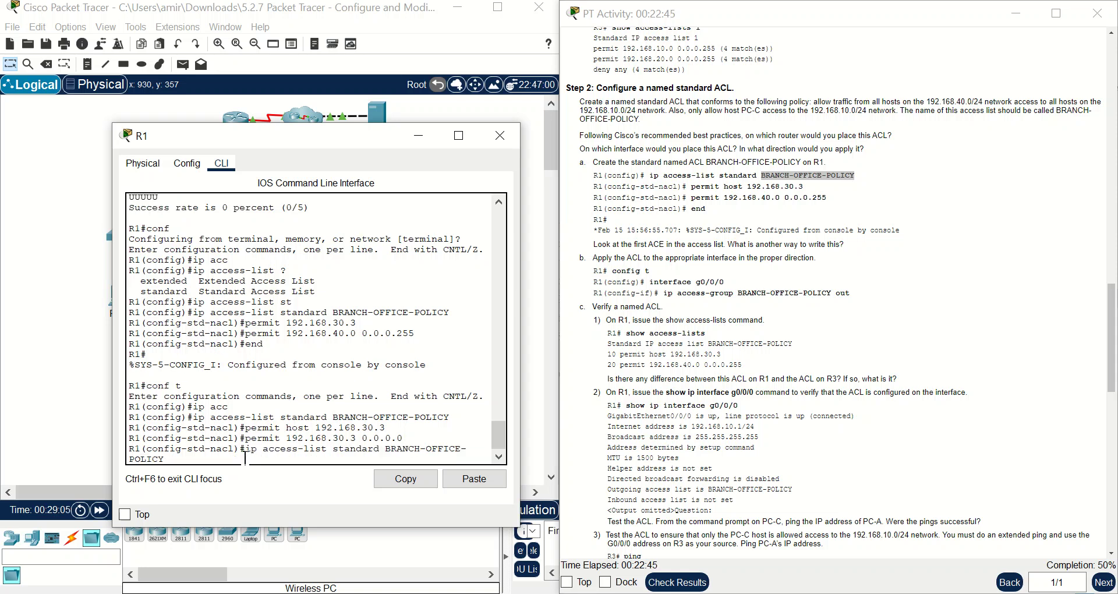
{"action": "key", "text": "Up"}
{"action": "key", "text": "Up"}
{"action": "key", "text": "Up"}
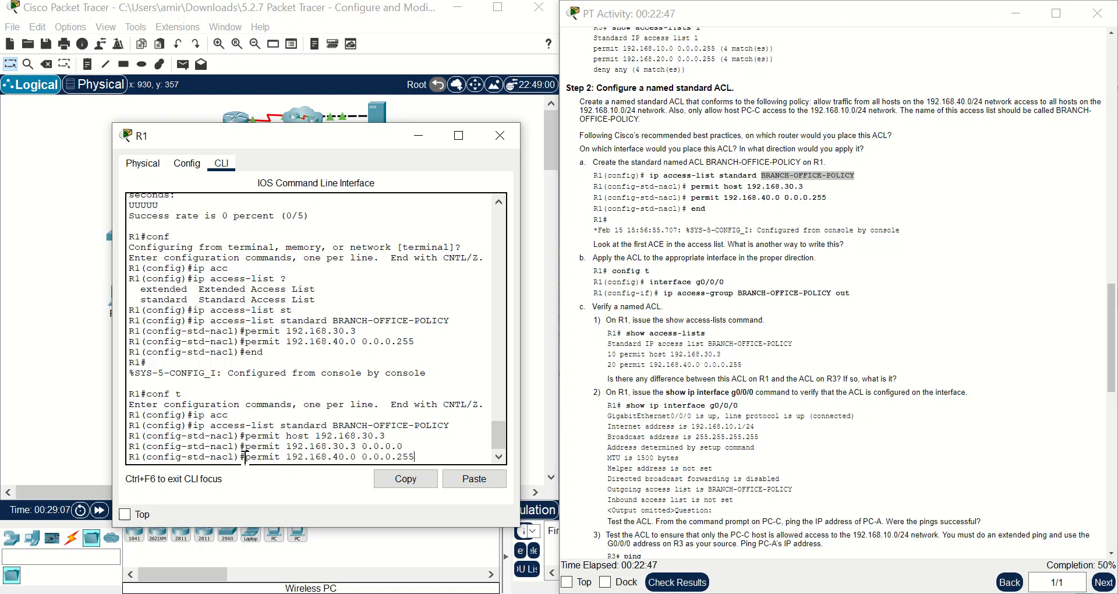
{"action": "key", "text": "Left"}
{"action": "key", "text": "Home"}
{"action": "type", "text": "no"}
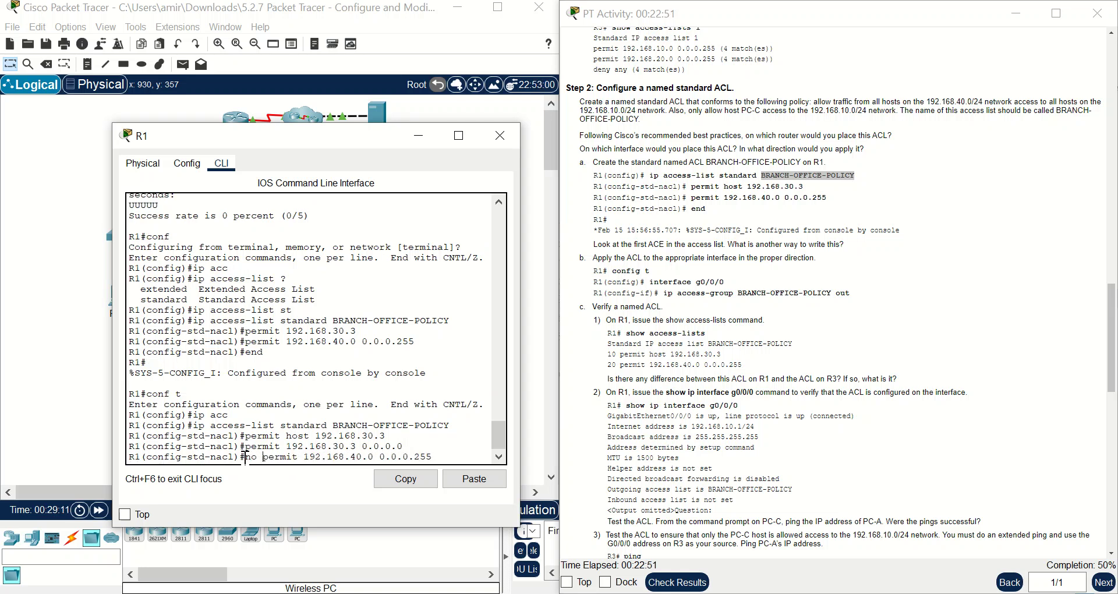
{"action": "key", "text": "Return"}
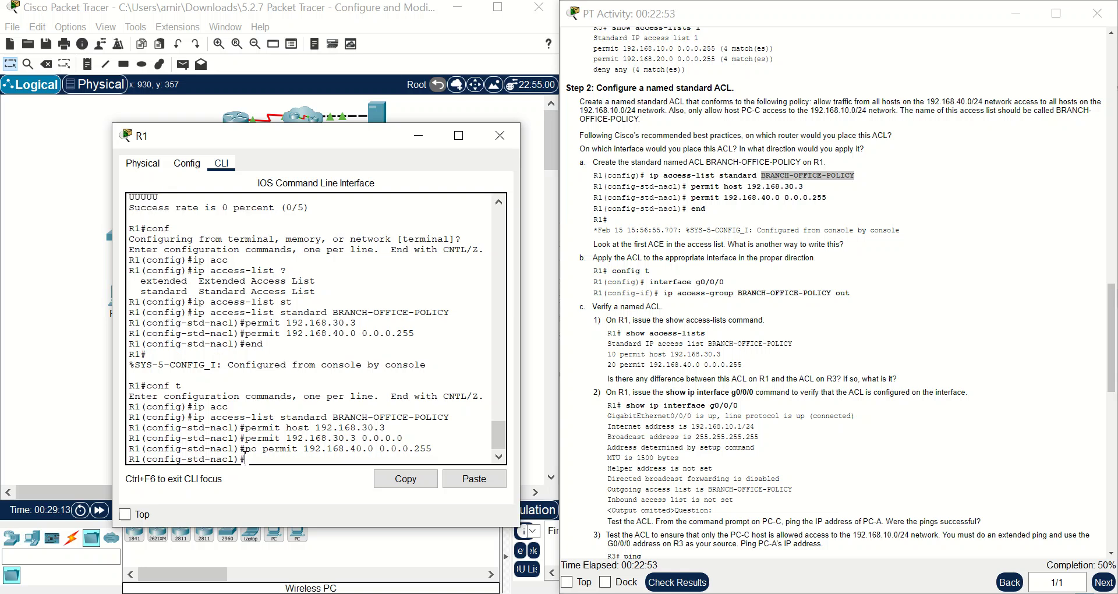
- Re-enter "permit 192.168.30.3 0.0.0.0" and "permit 192.168.40.0 0.0.0.255" in BRANCH-OFFICE-POLICY by reusing the earlier commands
{"action": "key", "text": "Up"}
{"action": "key", "text": "Up"}
{"action": "key", "text": "Return"}
{"action": "key", "text": "Up"}
{"action": "key", "text": "Up"}
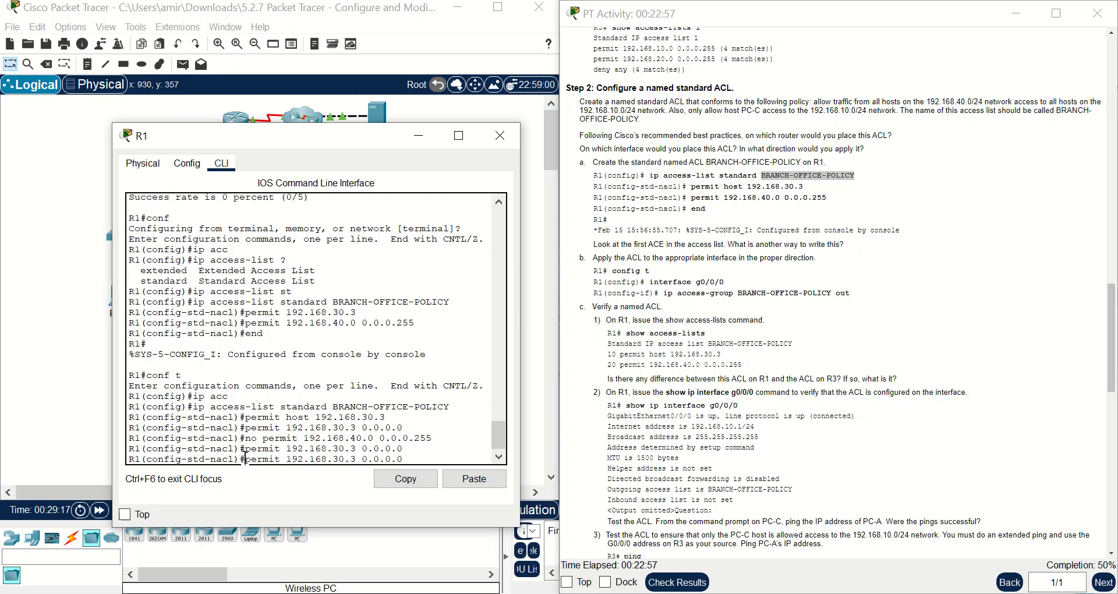
{"action": "key", "text": "Left"}
{"action": "key", "text": "Left"}
{"action": "key", "text": "Left"}
{"action": "key", "text": "Left"}
{"action": "key", "text": "Left"}
{"action": "key", "text": "Left"}
{"action": "key", "text": "Left"}
{"action": "key", "text": "Left"}
{"action": "key", "text": "Left"}
{"action": "key", "text": "Left"}
{"action": "key", "text": "Left"}
{"action": "key", "text": "Left"}
{"action": "key", "text": "Left"}
{"action": "key", "text": "Left"}
{"action": "key", "text": "Left"}
{"action": "key", "text": "Left"}
{"action": "key", "text": "Left"}
{"action": "key", "text": "Left"}
{"action": "key", "text": "Left"}
{"action": "key", "text": "Left"}
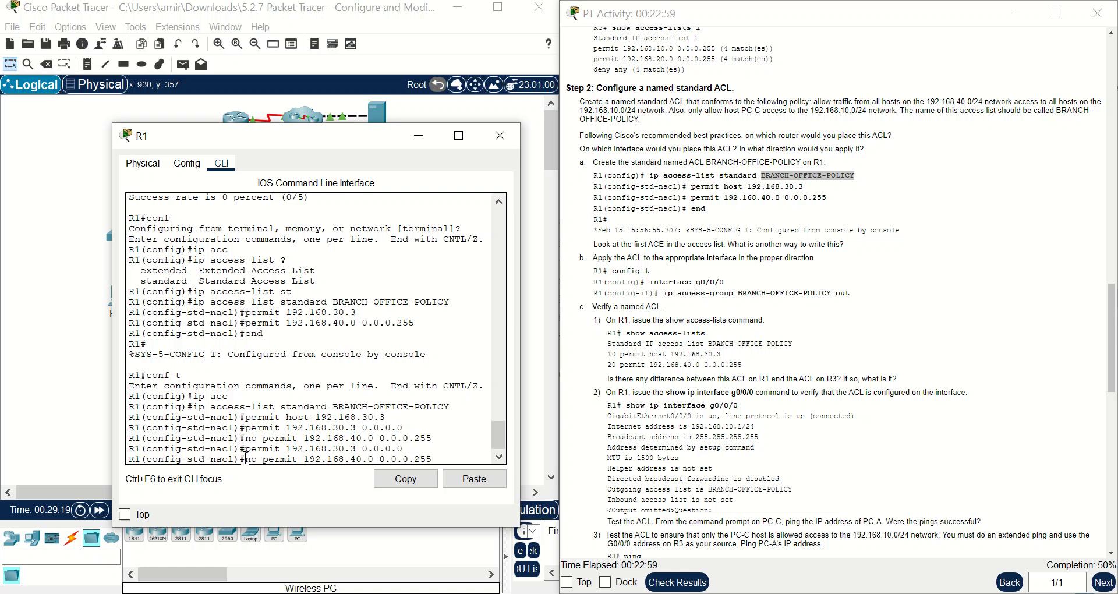
{"action": "key", "text": "BackSpace"}
{"action": "key", "text": "BackSpace"}
{"action": "key", "text": "BackSpace"}
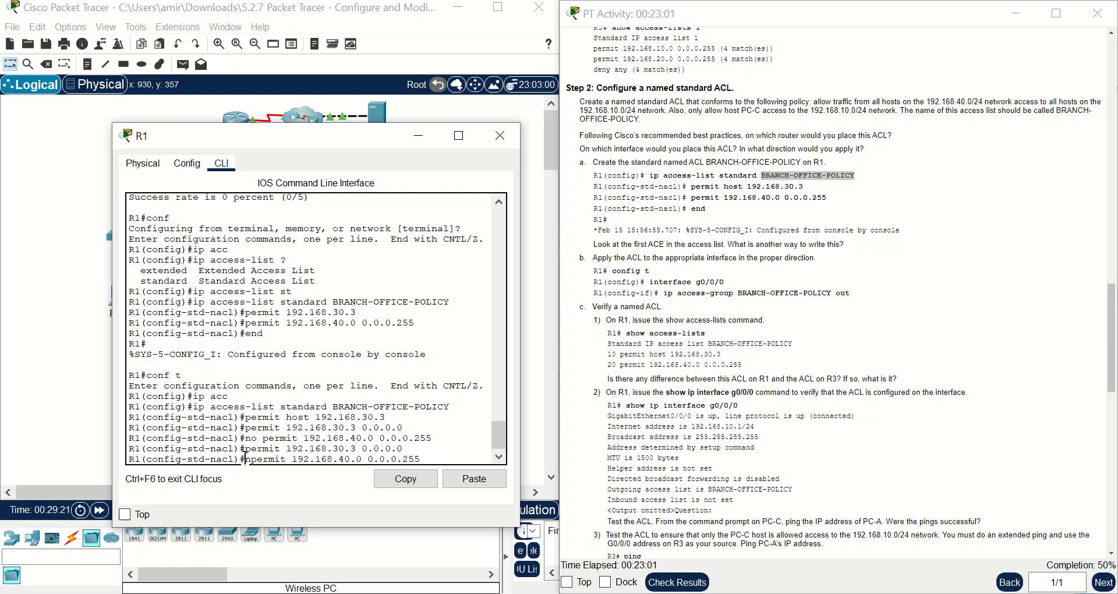
{"action": "key", "text": "Return"}
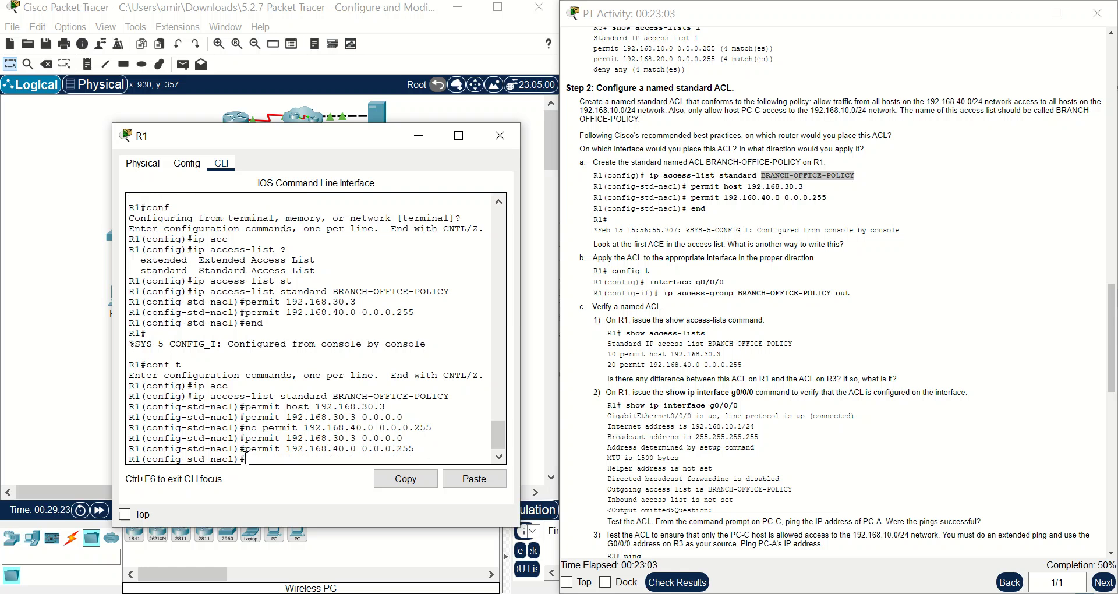
{"action": "key", "text": "Return"}
{"action": "key", "text": "Return"}
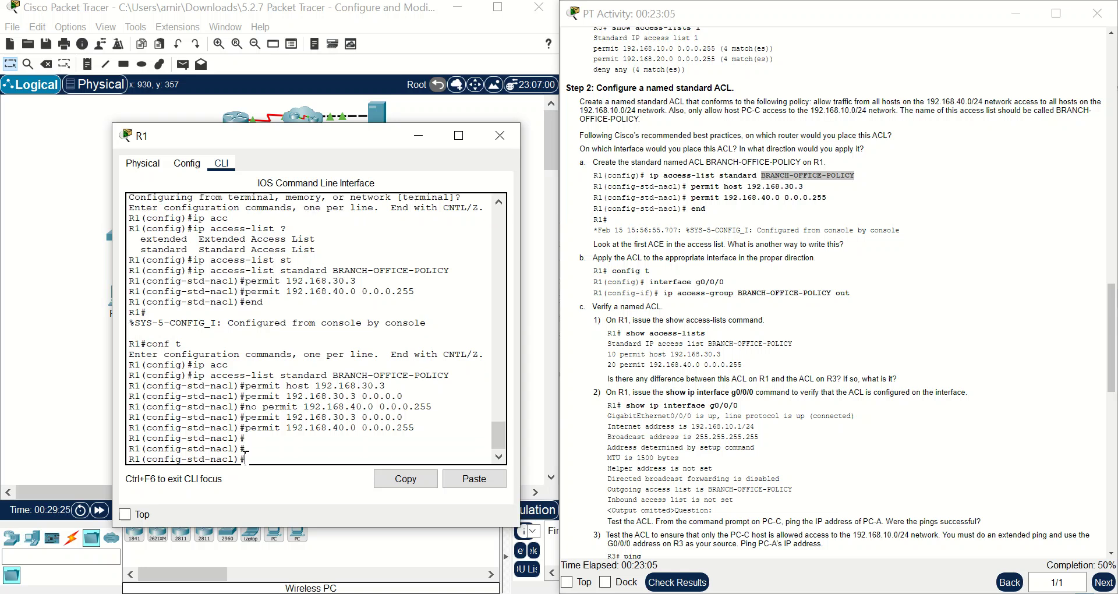
- Exit the named ACL configuration and enter interface configuration mode for g0/0/0 on R1
{"action": "type", "text": "exit"}
{"action": "key", "text": "Return"}
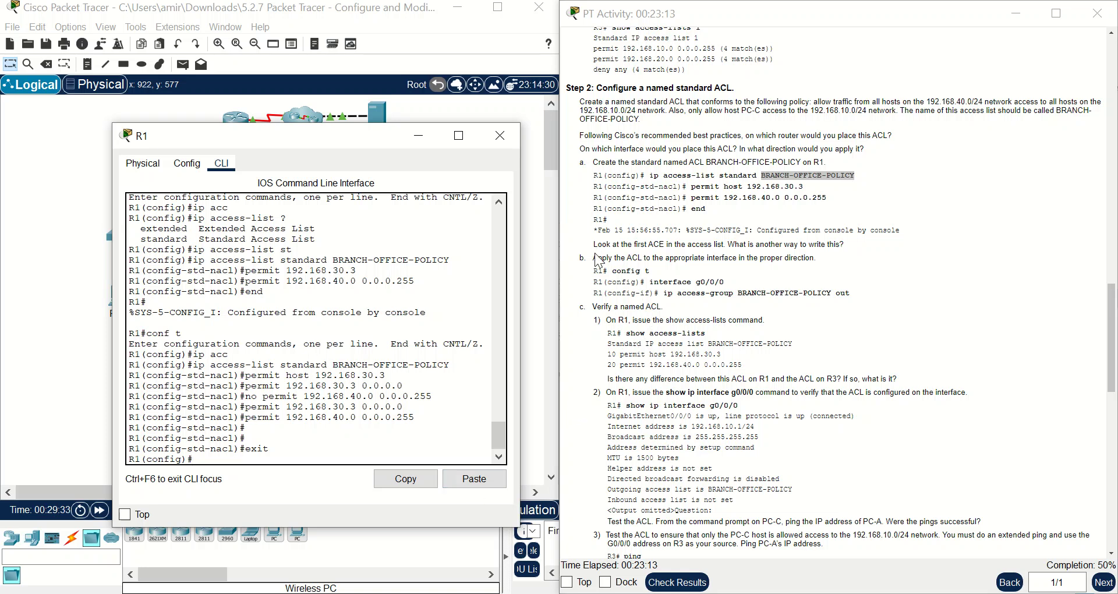
{"action": "type", "text": "int g0/0/0"}
{"action": "key", "text": "Return"}
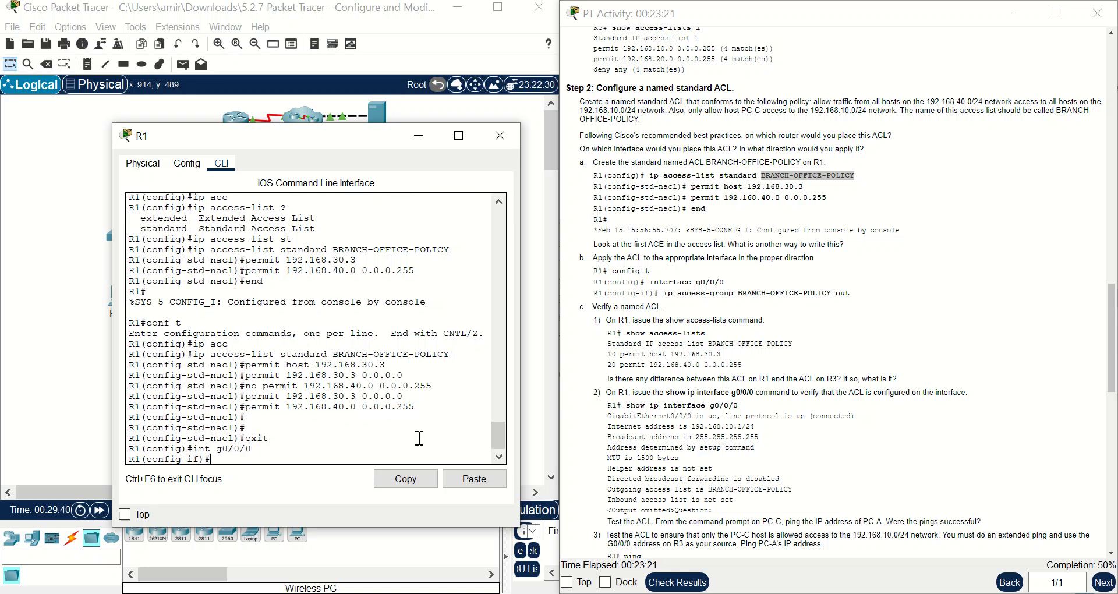
- Check R1's connections in the network topology and return to R1's command line
{"action": "left_click", "coordinate": [320, 120]}
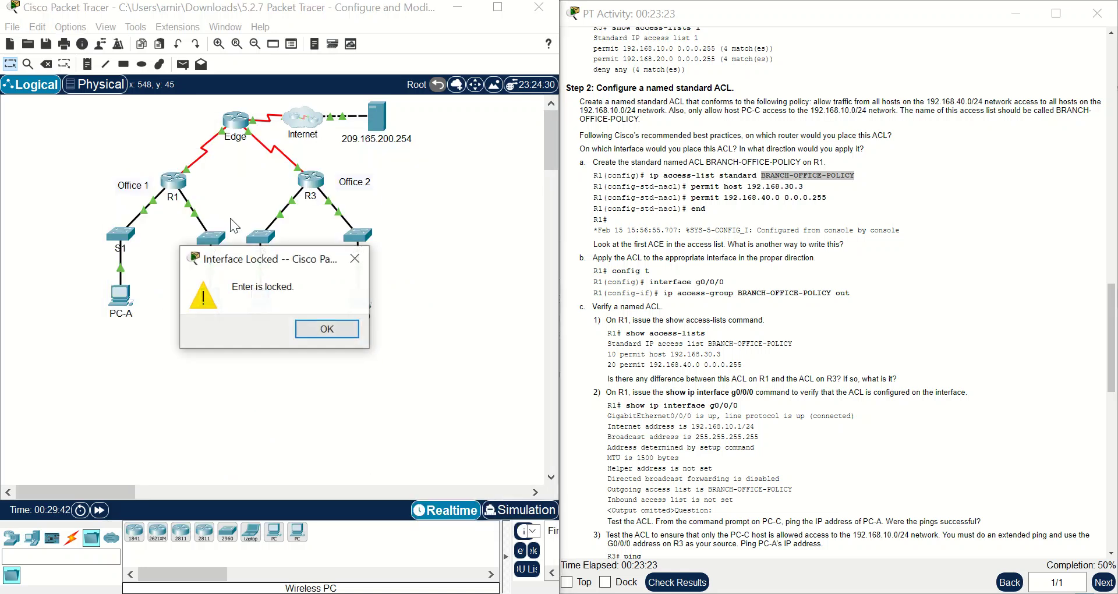
{"action": "left_click", "coordinate": [307, 327]}
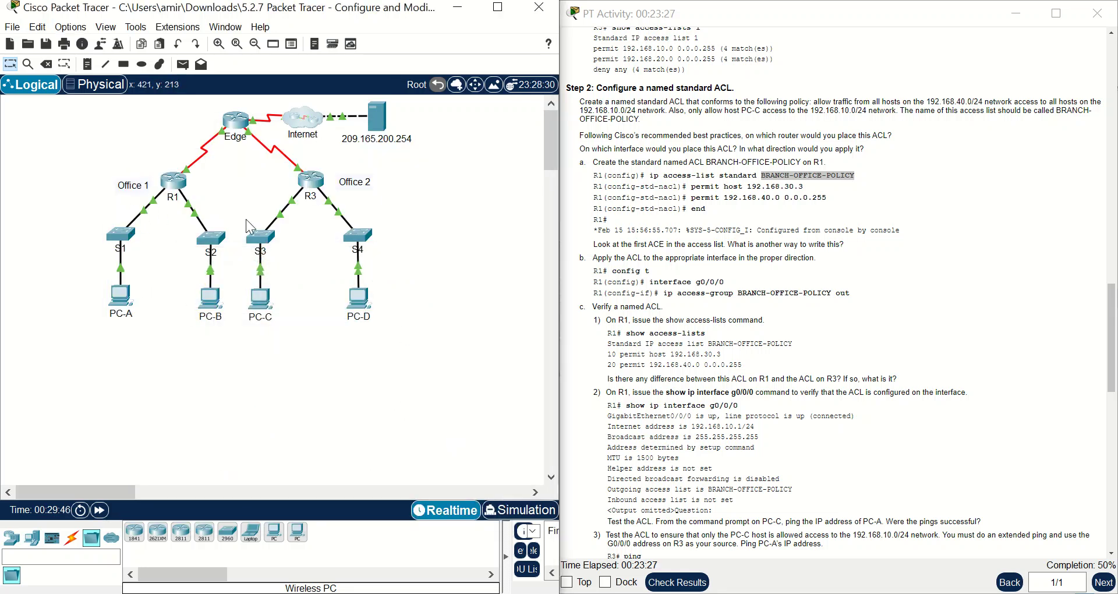
{"action": "left_click", "coordinate": [179, 184]}
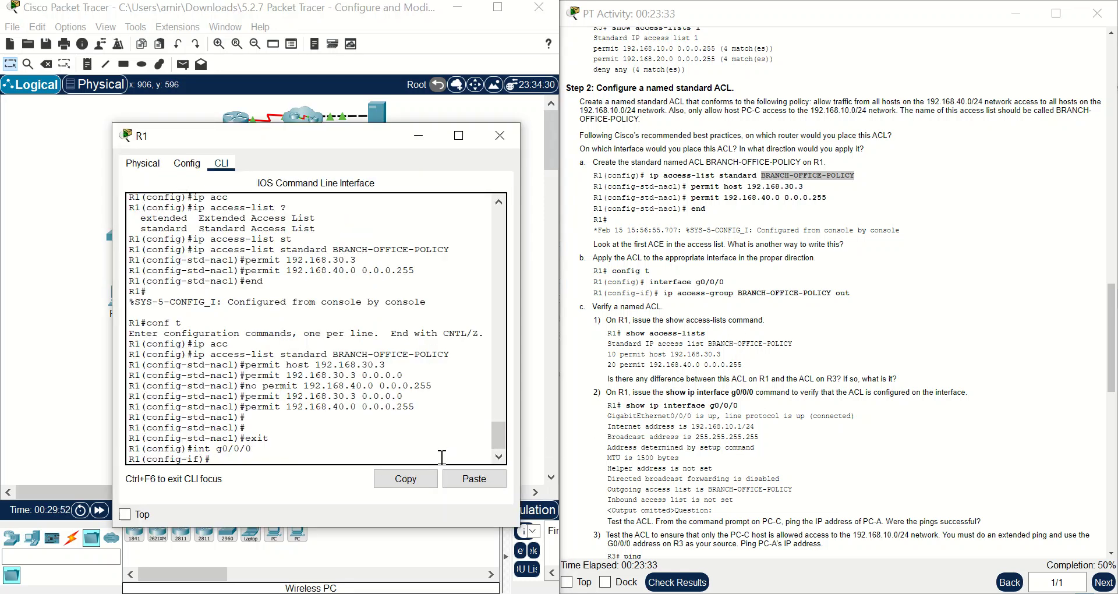
- Apply BRANCH-OFFICE-POLICY outbound on g0/0/0 with "ip access-group", copying the name and direction from instruction b
{"action": "type", "text": "ip acc"}
{"action": "key", "text": "Tab"}
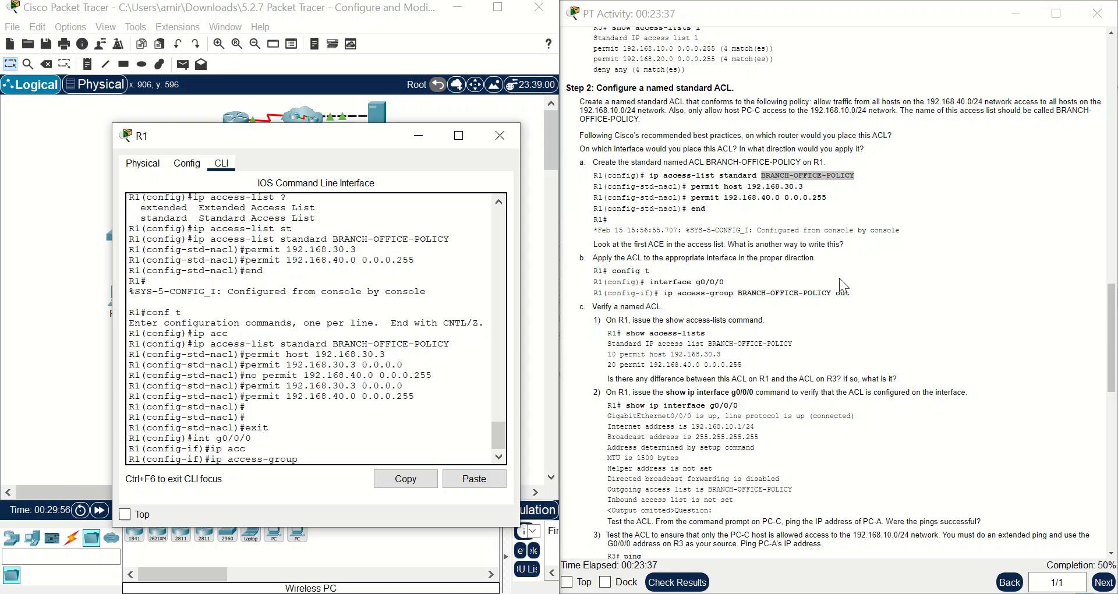
{"action": "left_click_drag", "start_coordinate": [852, 293], "coordinate": [739, 293]}
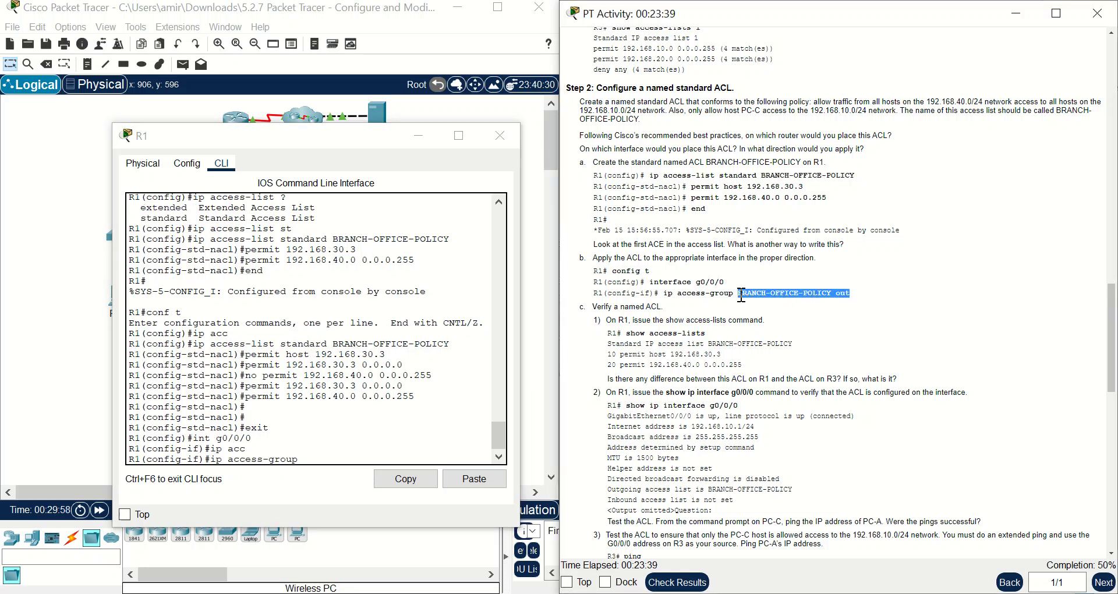
{"action": "right_click", "coordinate": [739, 295]}
{"action": "left_click", "coordinate": [756, 308]}
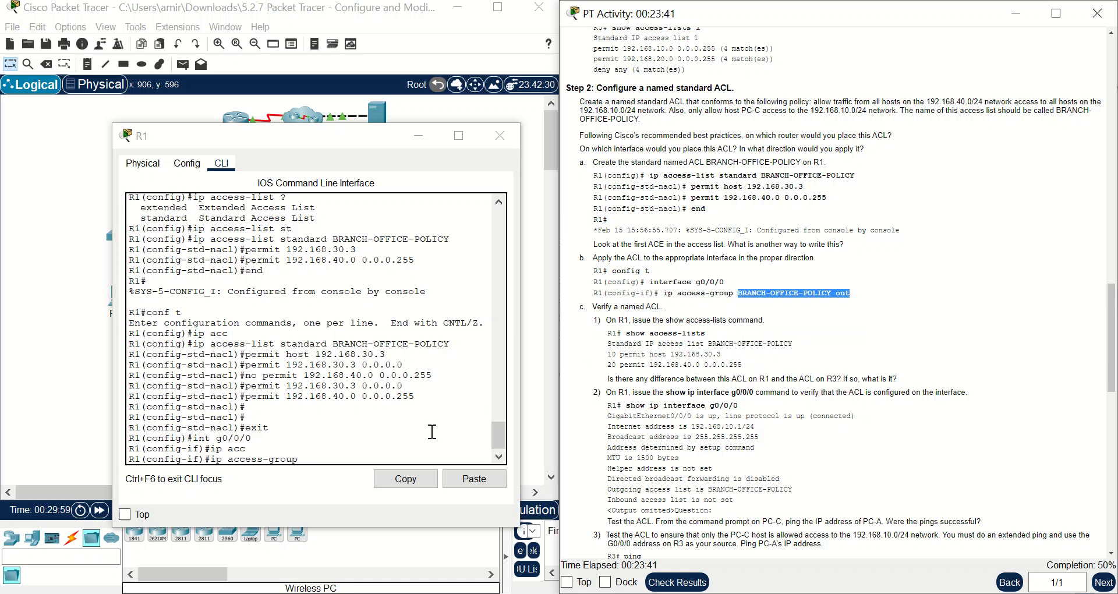
{"action": "right_click", "coordinate": [344, 459]}
{"action": "left_click", "coordinate": [357, 481]}
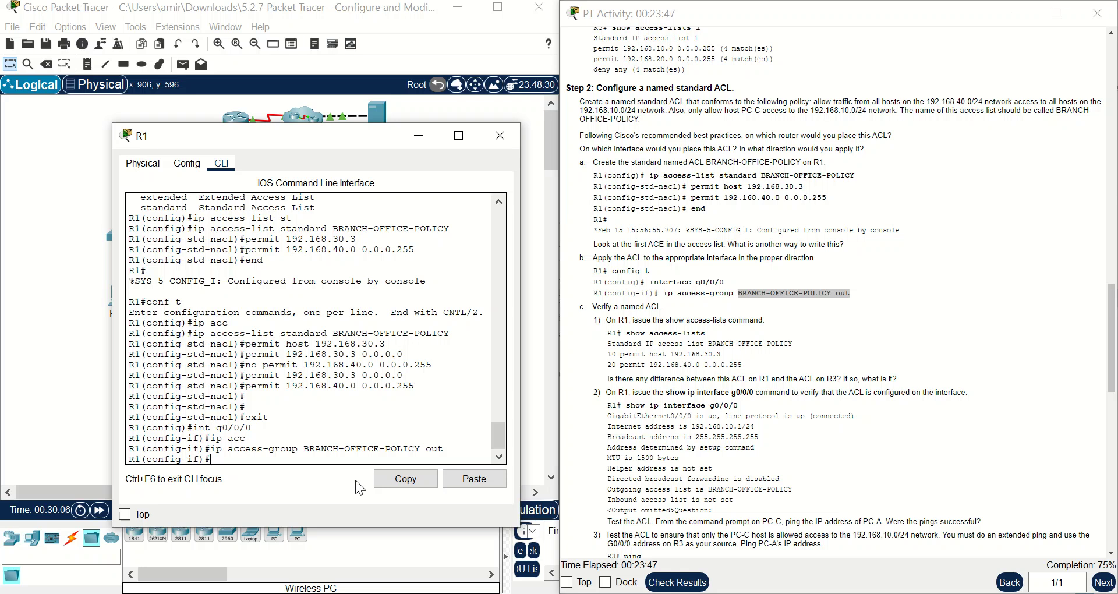
- Return R1 to privileged EXEC mode with "end" and list its ACLs with "show access-lists"
{"action": "type", "text": "end"}
{"action": "key", "text": "Return"}
{"action": "key", "text": "Return"}
{"action": "type", "text": "show acc"}
{"action": "key", "text": "Tab"}
{"action": "key", "text": "Return"}
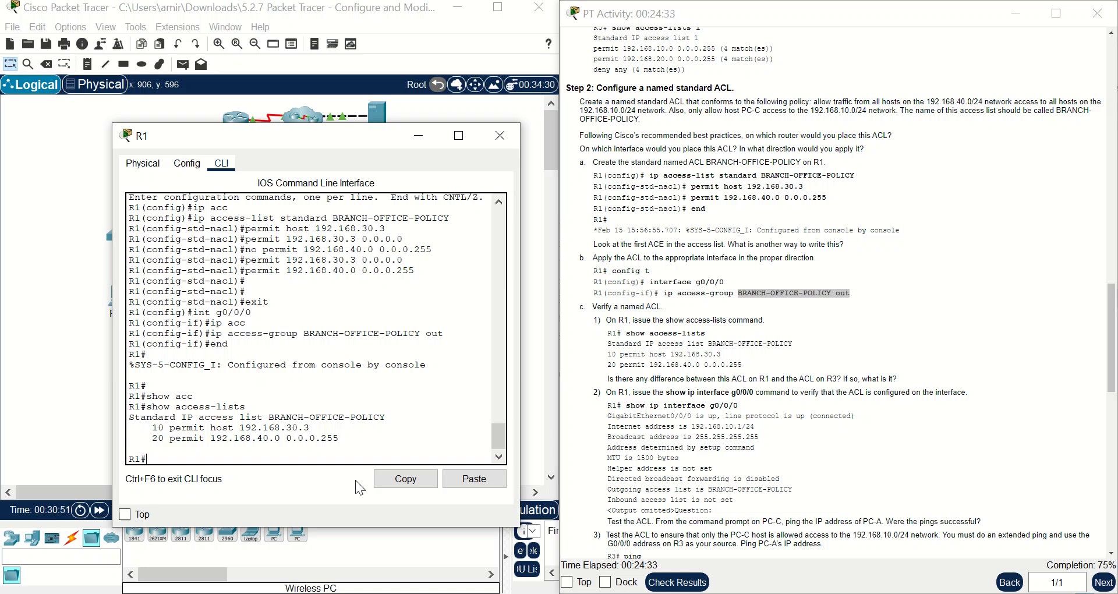
- Follow verification instruction 2 by running "show ip int g0/0/0" on R1 and paging to the end of its output
{"action": "left_click", "coordinate": [419, 136]}
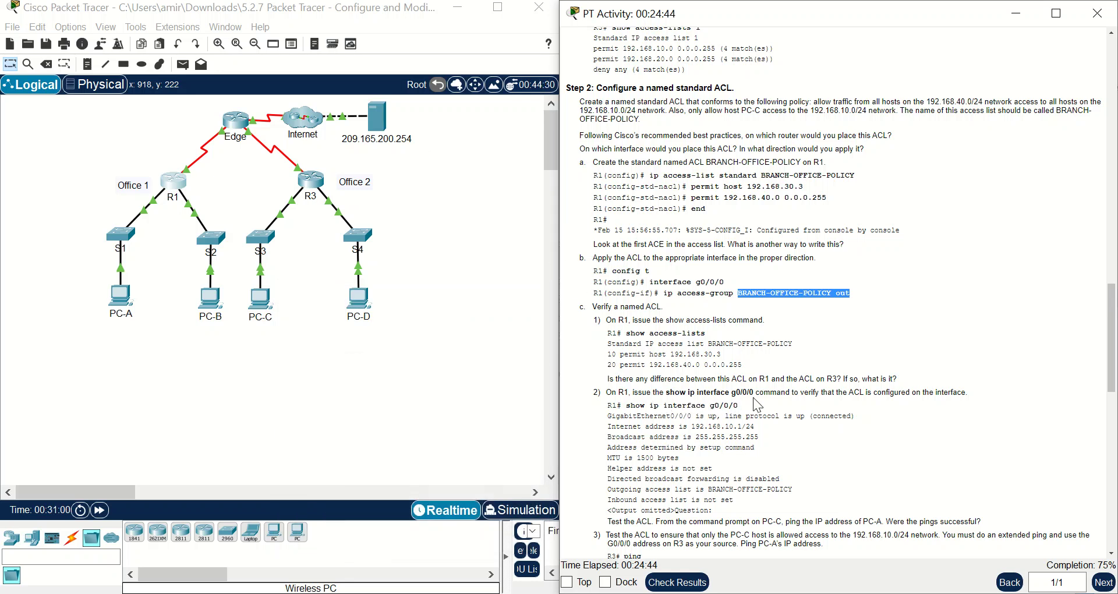
{"action": "scroll", "coordinate": [763, 406], "scroll_direction": "down", "scroll_amount": 3}
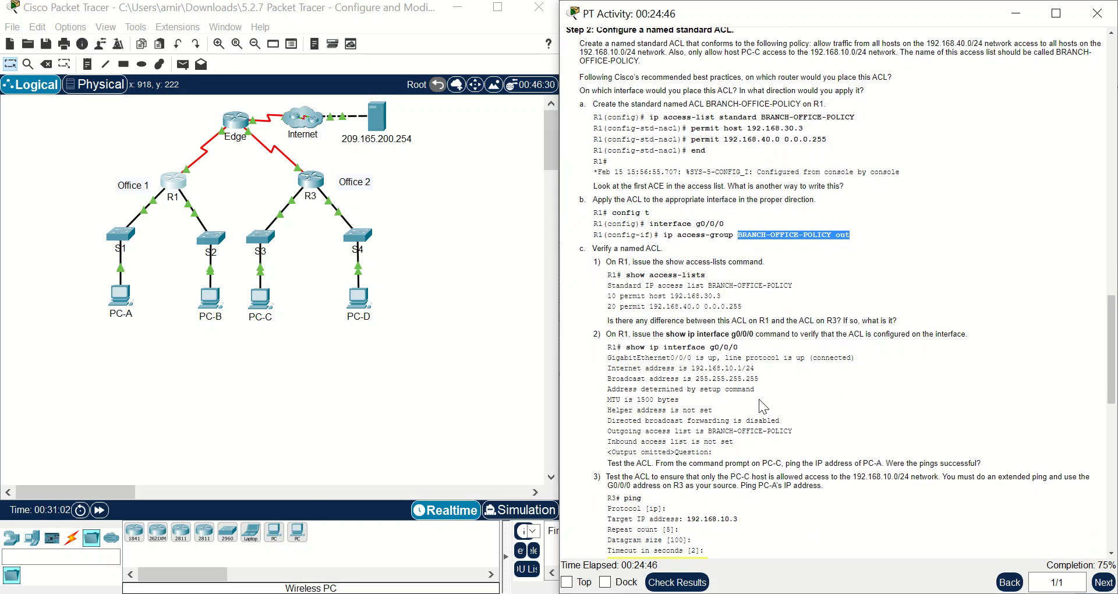
{"action": "left_click", "coordinate": [170, 182]}
{"action": "type", "text": "shpow"}
{"action": "key", "text": "BackSpace"}
{"action": "key", "text": "BackSpace"}
{"action": "key", "text": "BackSpace"}
{"action": "key", "text": "BackSpace"}
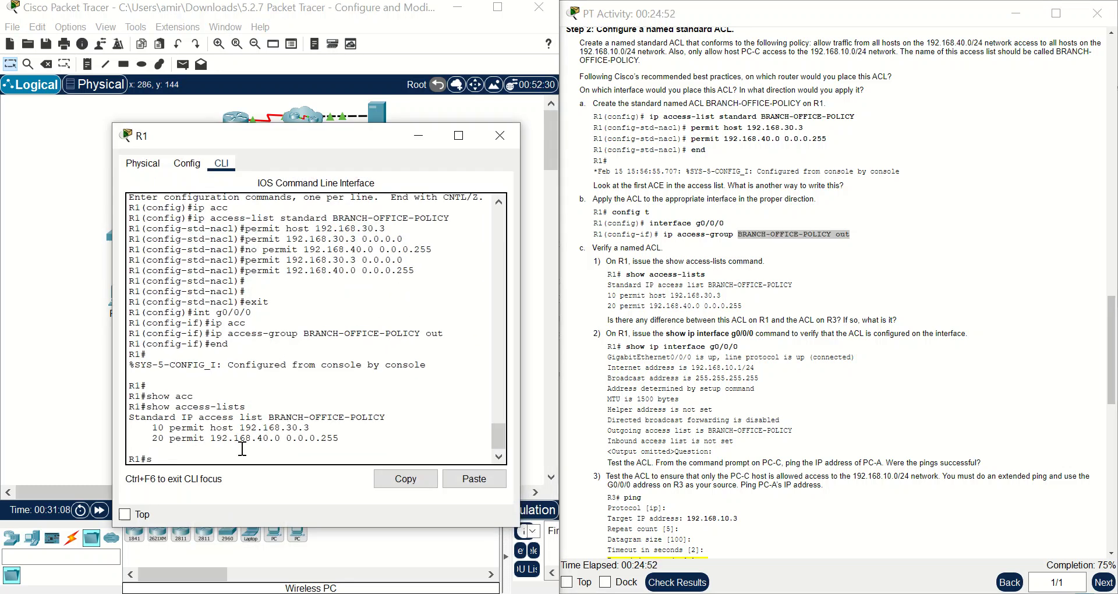
{"action": "type", "text": "how ip int g0/0/0"}
{"action": "key", "text": "Return"}
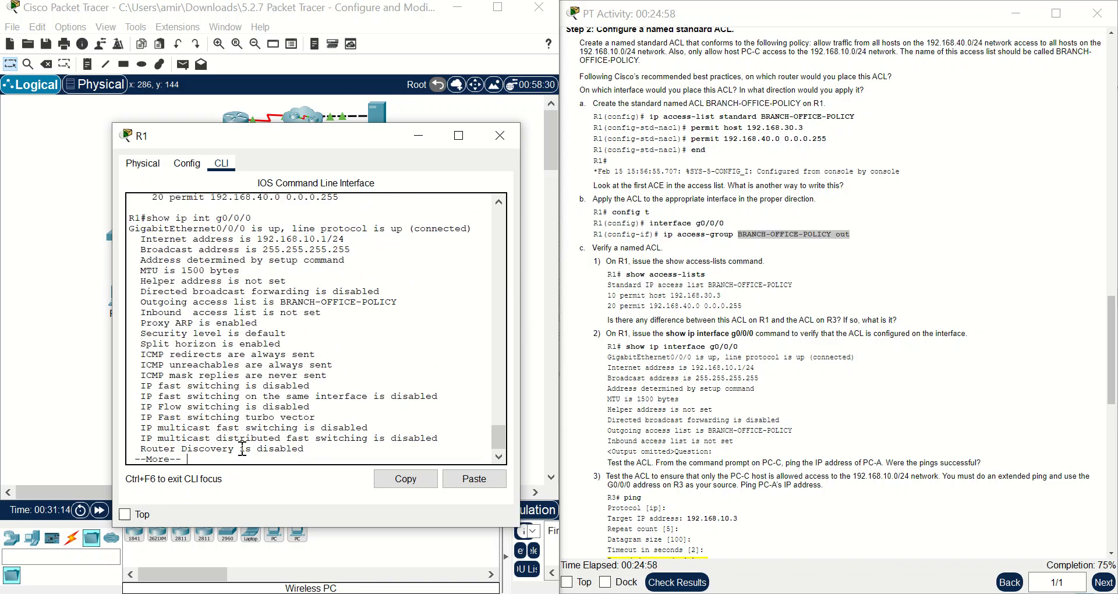
{"action": "key", "text": "space"}
- Examine the outgoing and inbound access list lines in the g0/0/0 interface output on R1
{"action": "scroll", "coordinate": [242, 450], "scroll_direction": "up", "scroll_amount": 2}
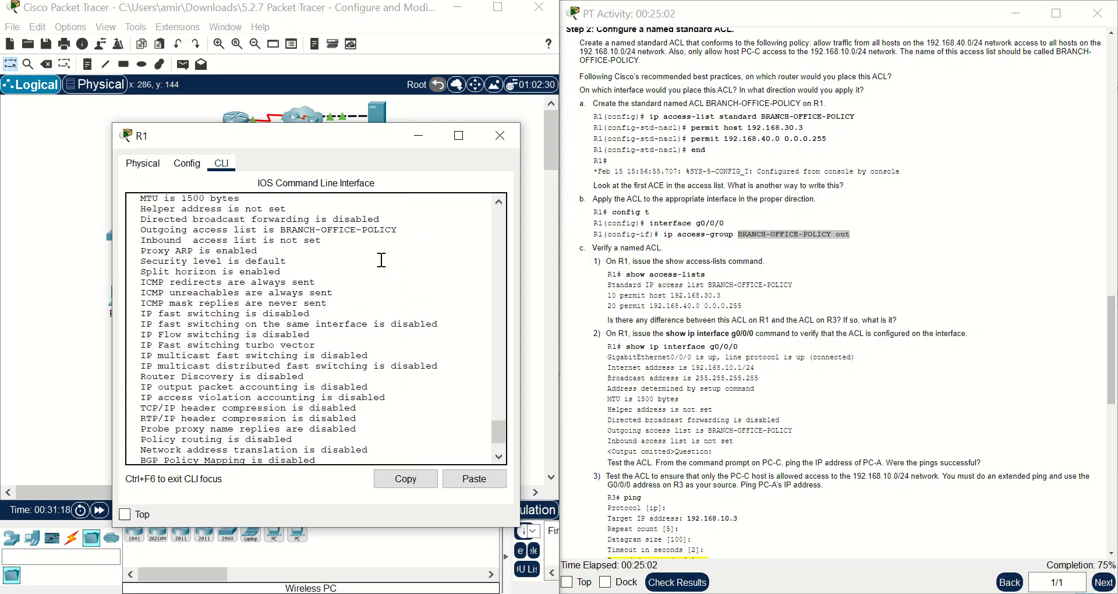
{"action": "left_click_drag", "start_coordinate": [402, 230], "coordinate": [279, 232]}
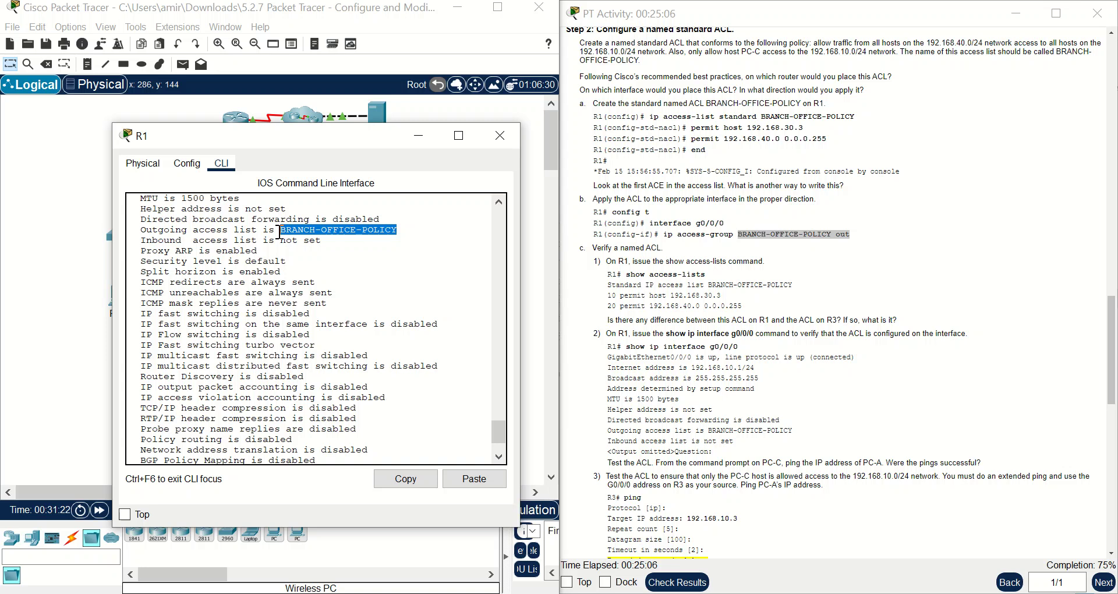
{"action": "triple_click", "coordinate": [161, 231]}
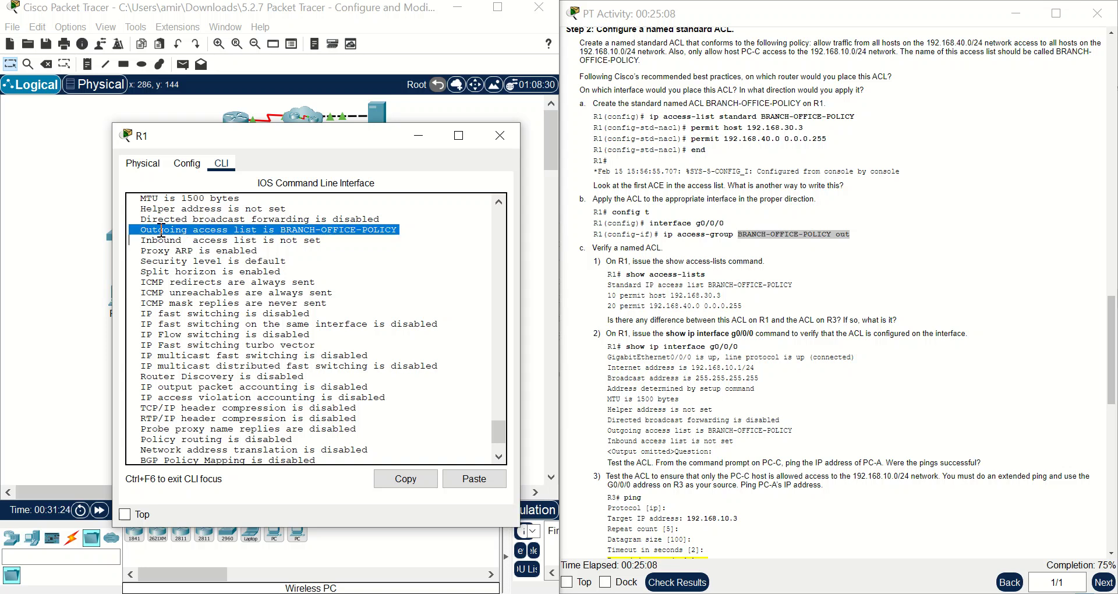
{"action": "left_click_drag", "start_coordinate": [324, 240], "coordinate": [157, 251]}
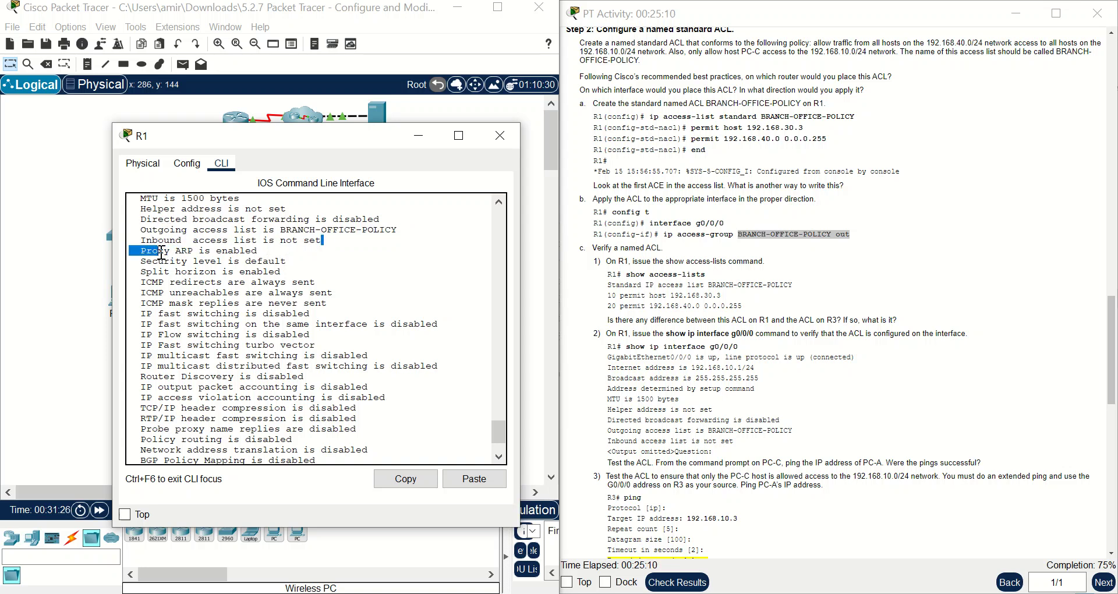
- Read the instructions for testing the named ACL with pings and close R1
{"action": "left_click", "coordinate": [699, 375]}
{"action": "scroll", "coordinate": [699, 376], "scroll_direction": "down", "scroll_amount": 5}
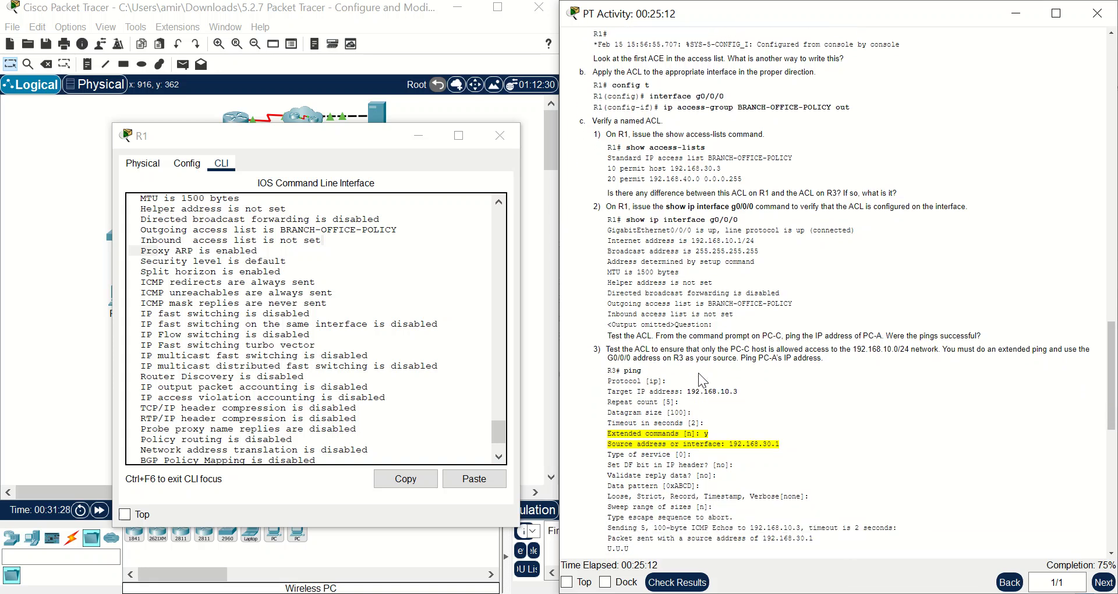
{"action": "scroll", "coordinate": [697, 373], "scroll_direction": "down", "scroll_amount": 2}
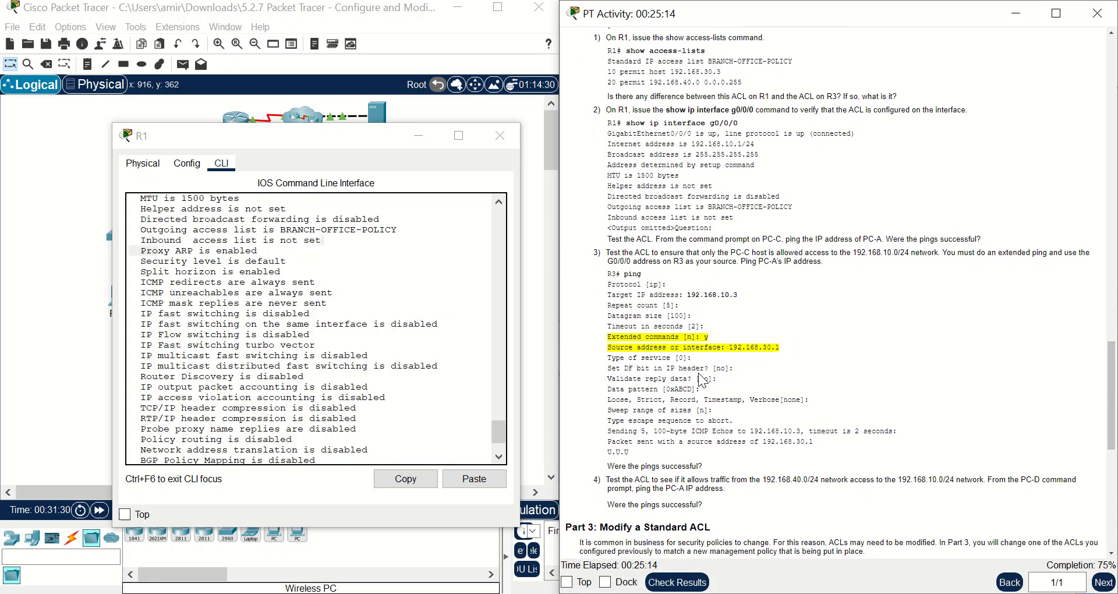
{"action": "left_click", "coordinate": [499, 137]}
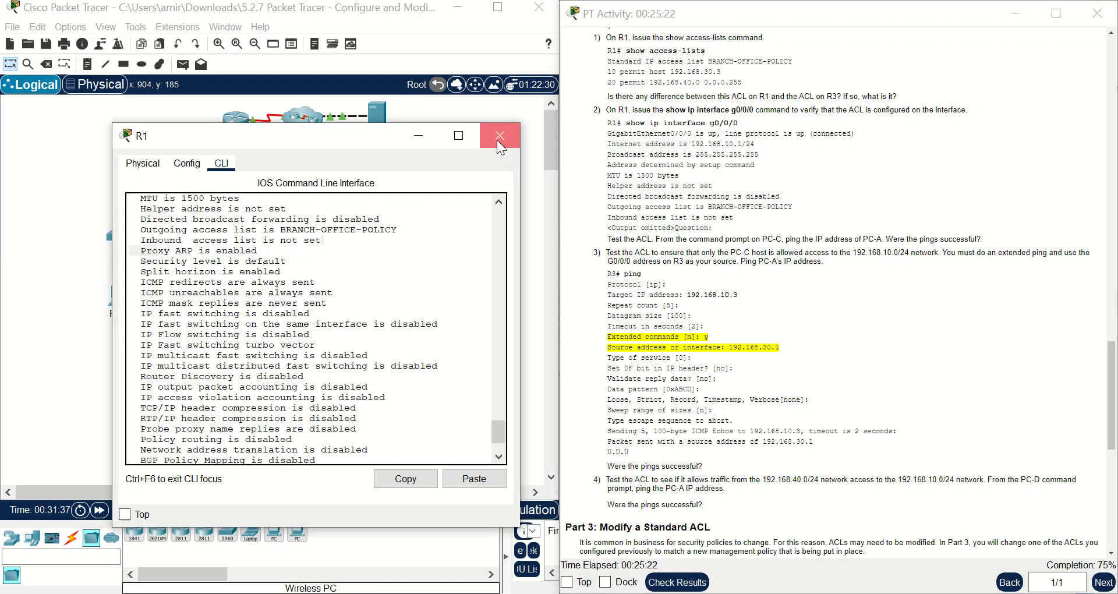
- Check PC-A's IP configuration and close its window
{"action": "left_click", "coordinate": [259, 299]}
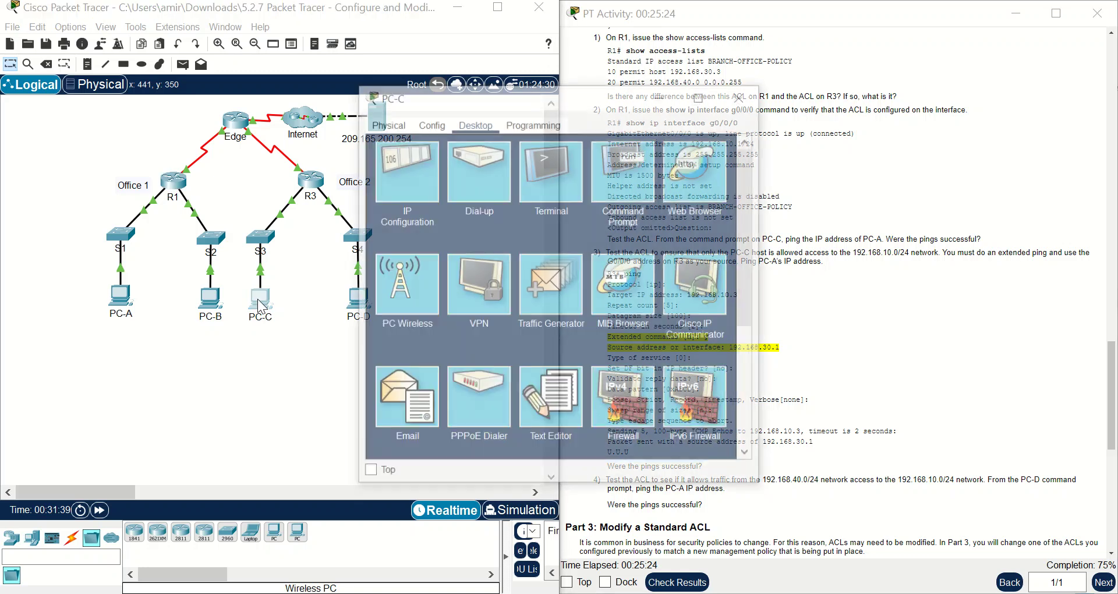
{"action": "left_click", "coordinate": [120, 297]}
{"action": "left_click", "coordinate": [402, 198]}
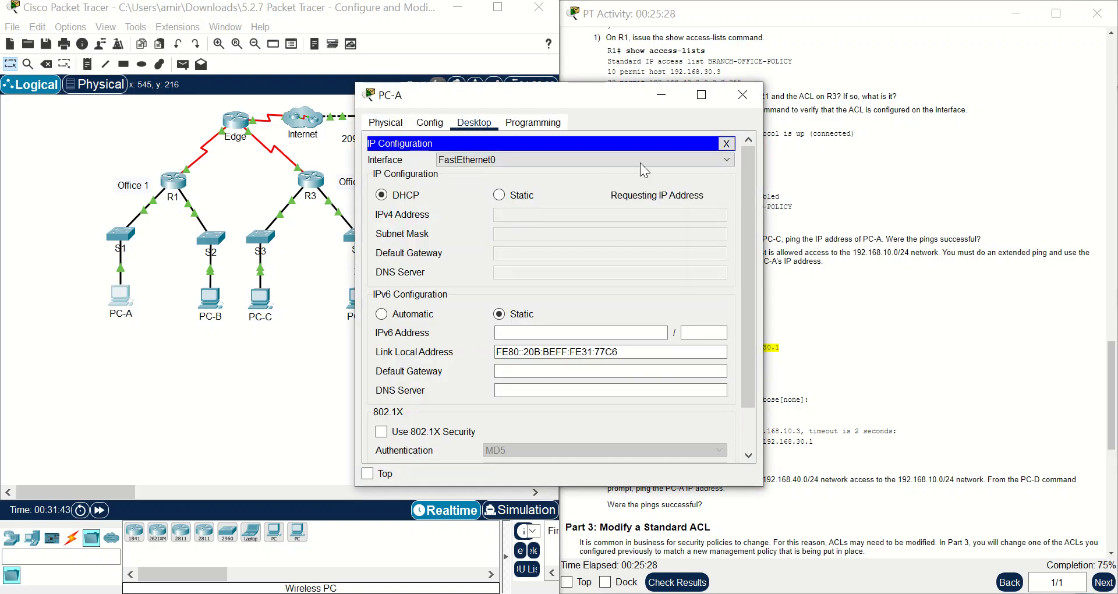
{"action": "left_click", "coordinate": [742, 95]}
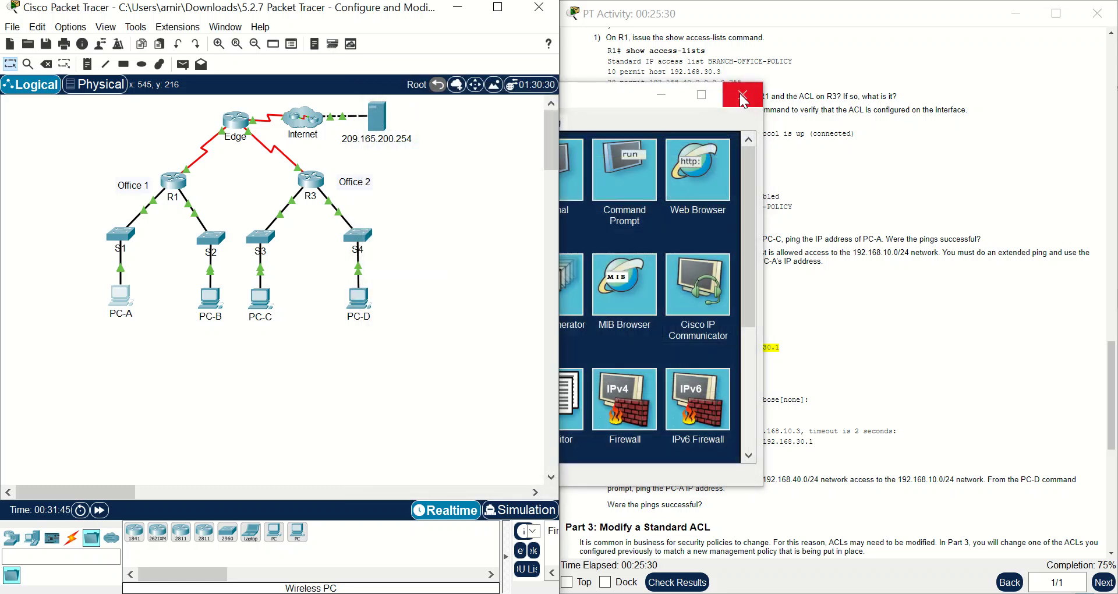
{"action": "left_click", "coordinate": [742, 94]}
- Find PC-A in the activity's Addressing Table and copy its IP address 192.168.10.3
{"action": "scroll", "coordinate": [735, 189], "scroll_direction": "up", "scroll_amount": 10}
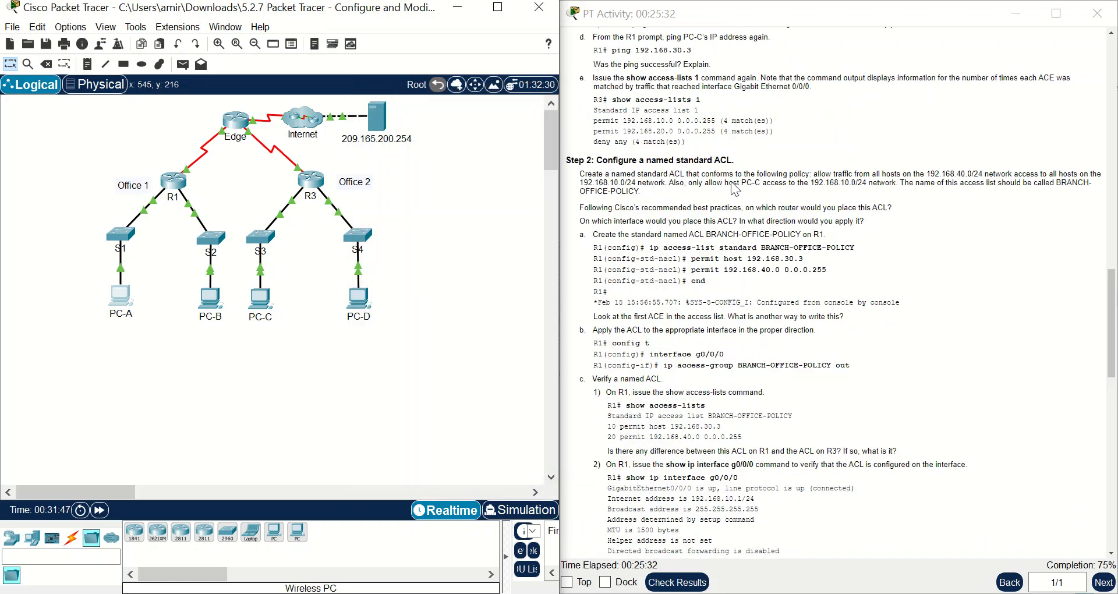
{"action": "scroll", "coordinate": [735, 189], "scroll_direction": "up", "scroll_amount": 10}
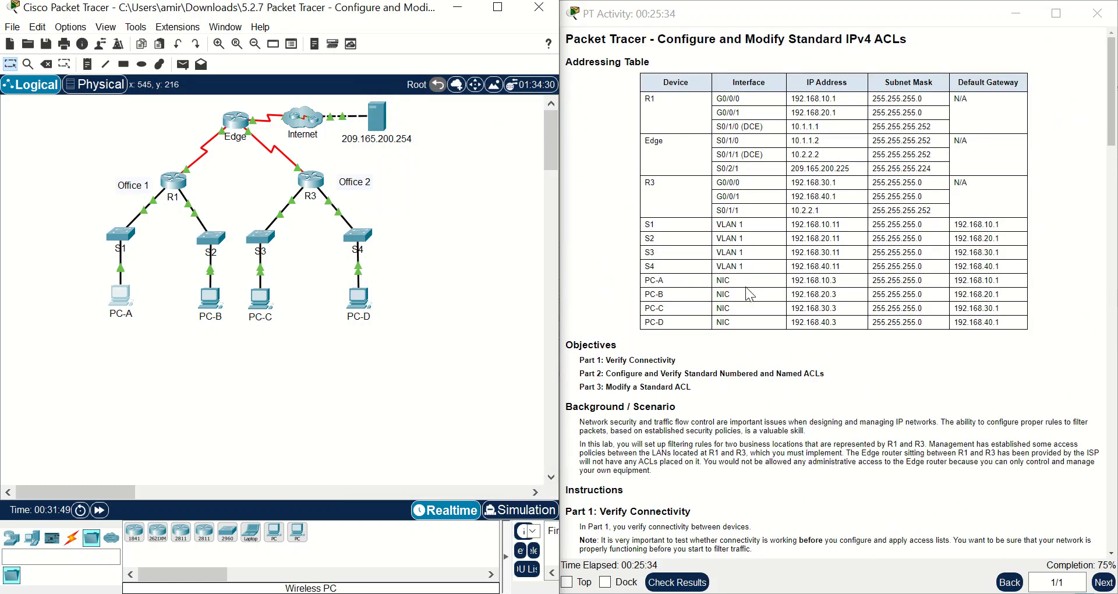
{"action": "left_click_drag", "start_coordinate": [840, 280], "coordinate": [789, 282]}
{"action": "right_click", "coordinate": [800, 283]}
{"action": "left_click", "coordinate": [814, 294]}
{"action": "left_click", "coordinate": [261, 298]}
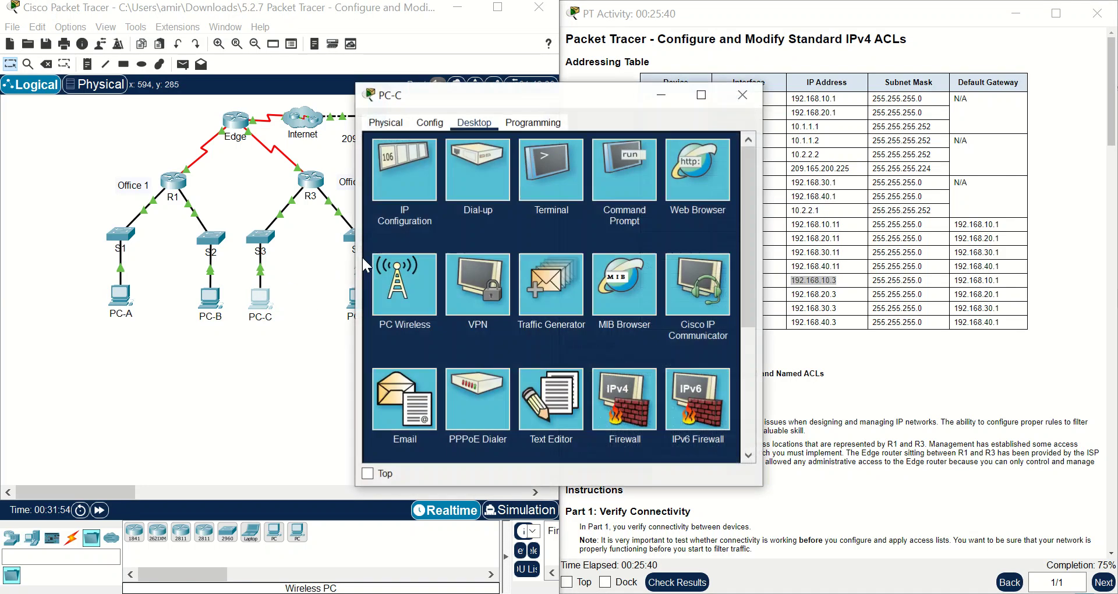
{"action": "left_click", "coordinate": [210, 298]}
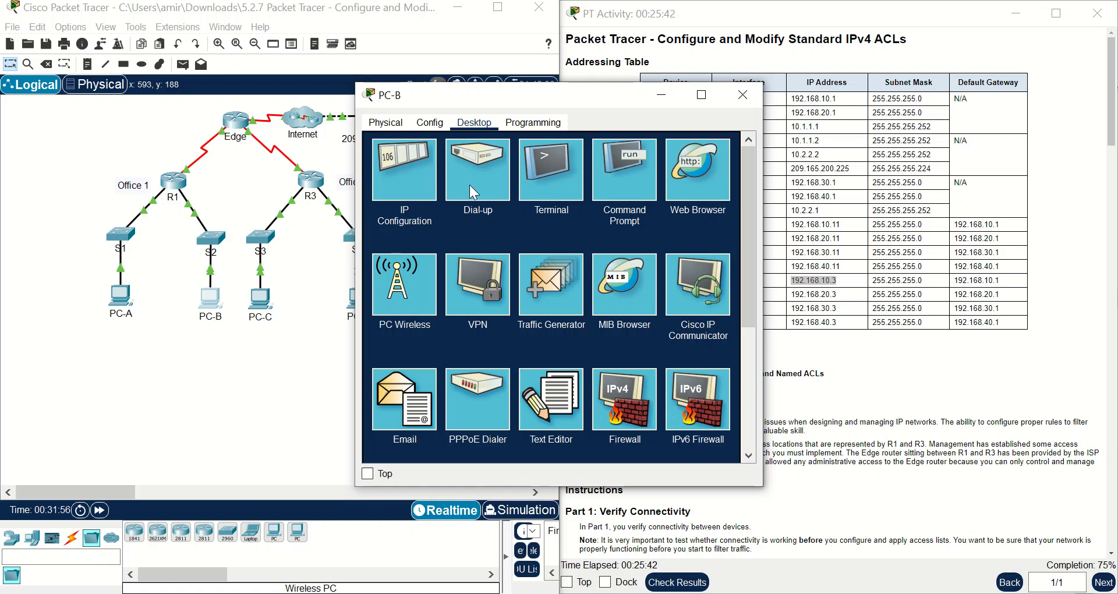
{"action": "left_click", "coordinate": [404, 170]}
{"action": "left_click", "coordinate": [742, 94]}
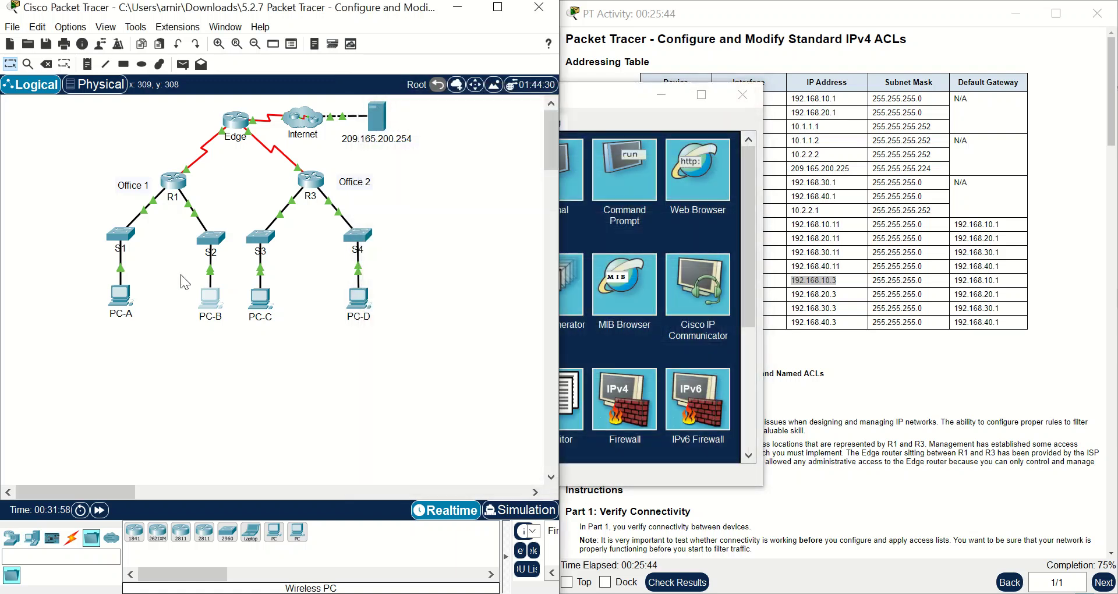
- Switch PC-A's IP configuration to static and set its IPv4 address to 192.168.10.3
{"action": "left_click", "coordinate": [122, 297]}
{"action": "left_click", "coordinate": [416, 188]}
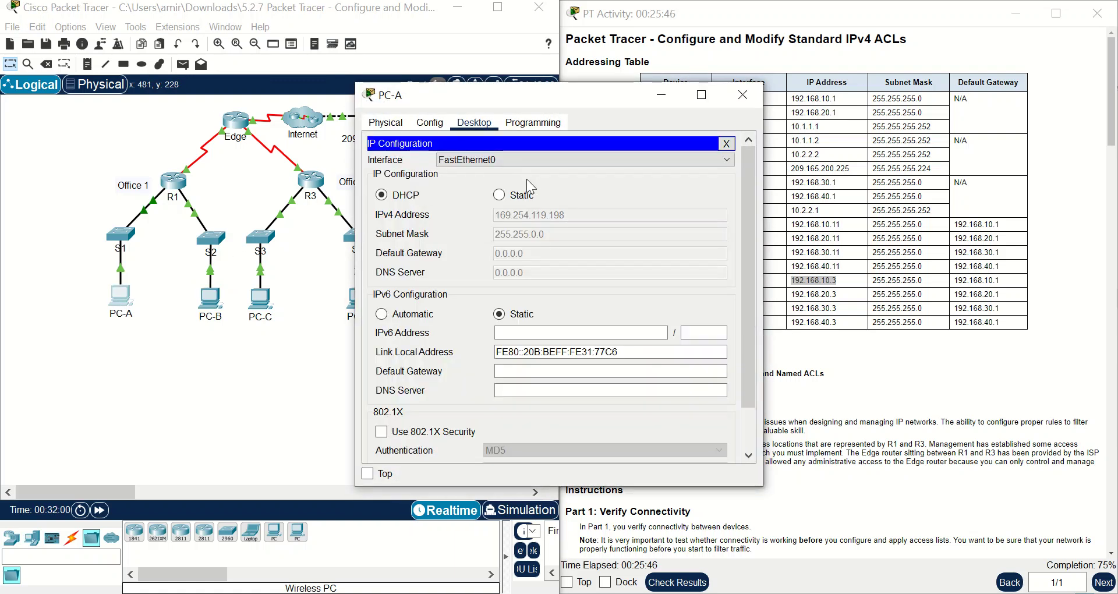
{"action": "left_click", "coordinate": [500, 195]}
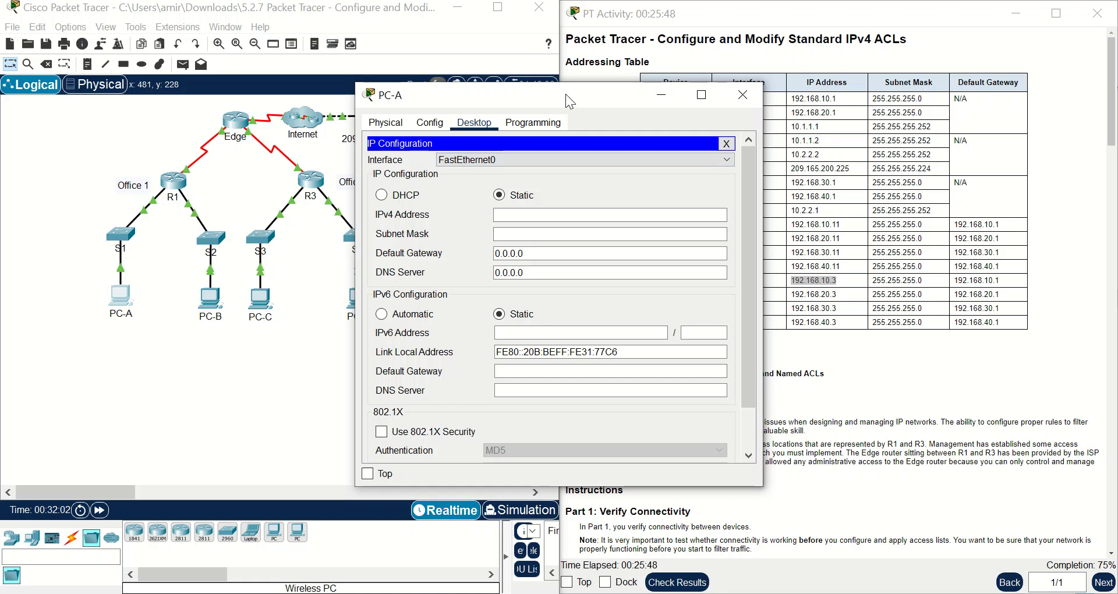
{"action": "left_click_drag", "start_coordinate": [569, 102], "coordinate": [350, 163]}
{"action": "left_click", "coordinate": [280, 275]}
{"action": "type", "text": "192"}
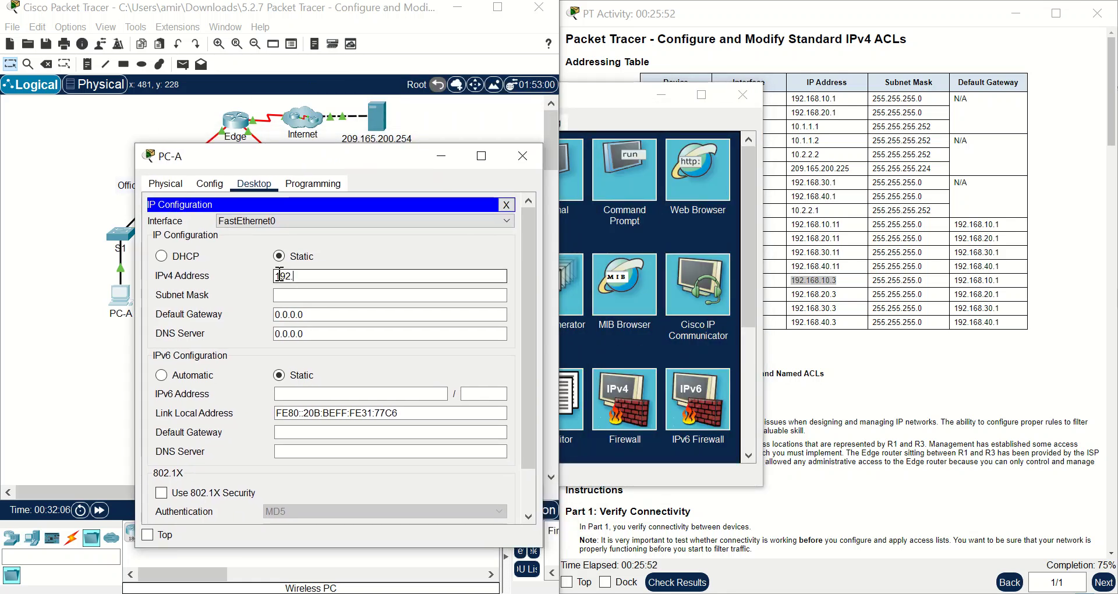
{"action": "type", "text": ".168.10."}
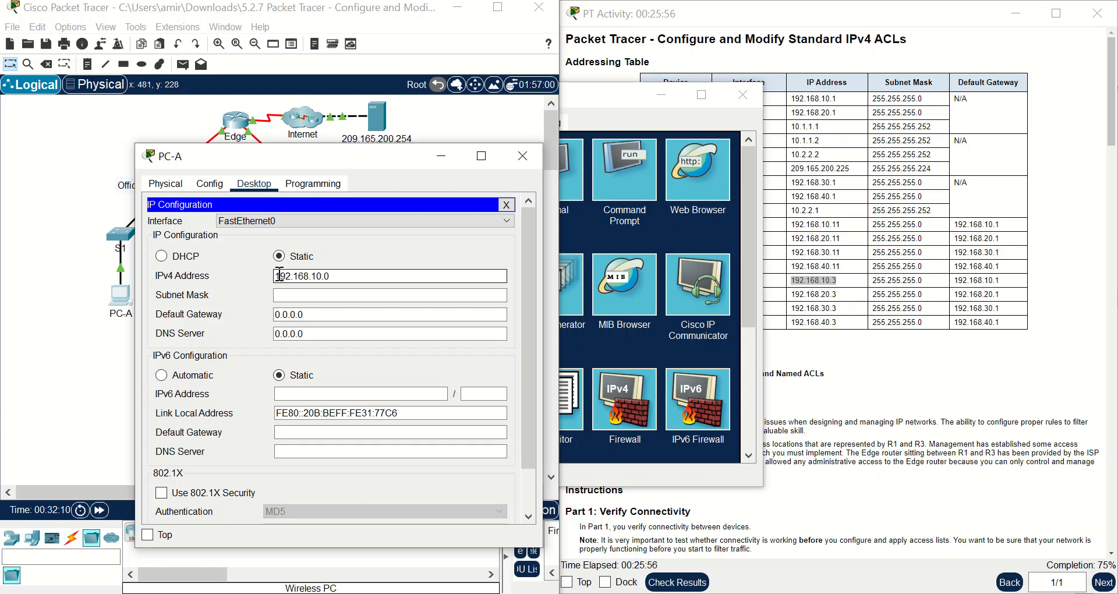
{"action": "type", "text": "3"}
- Give PC-A the subnet mask 255.255.255.0 and the default gateway 192.168.10.1
{"action": "key", "text": "Tab"}
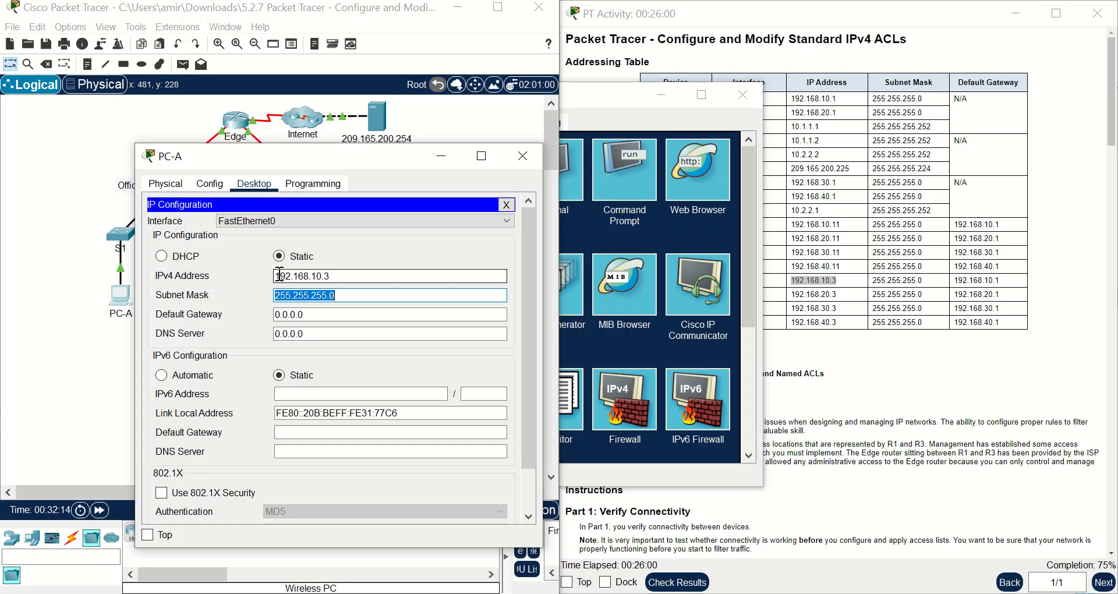
{"action": "key", "text": "Tab"}
{"action": "type", "text": "192.168"}
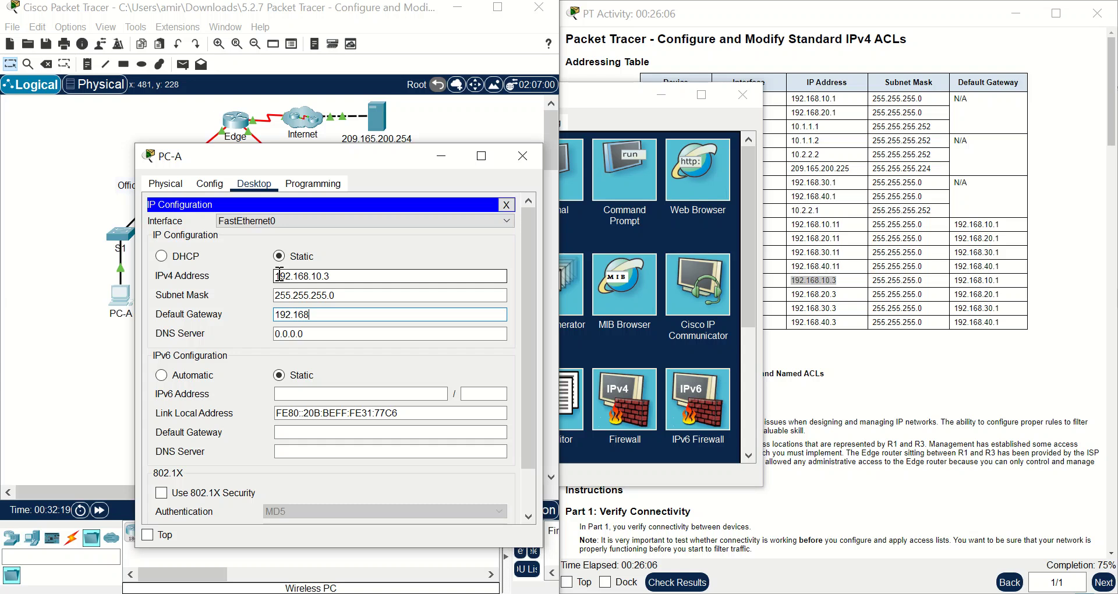
{"action": "type", "text": ".10.1"}
{"action": "left_click", "coordinate": [389, 348]}
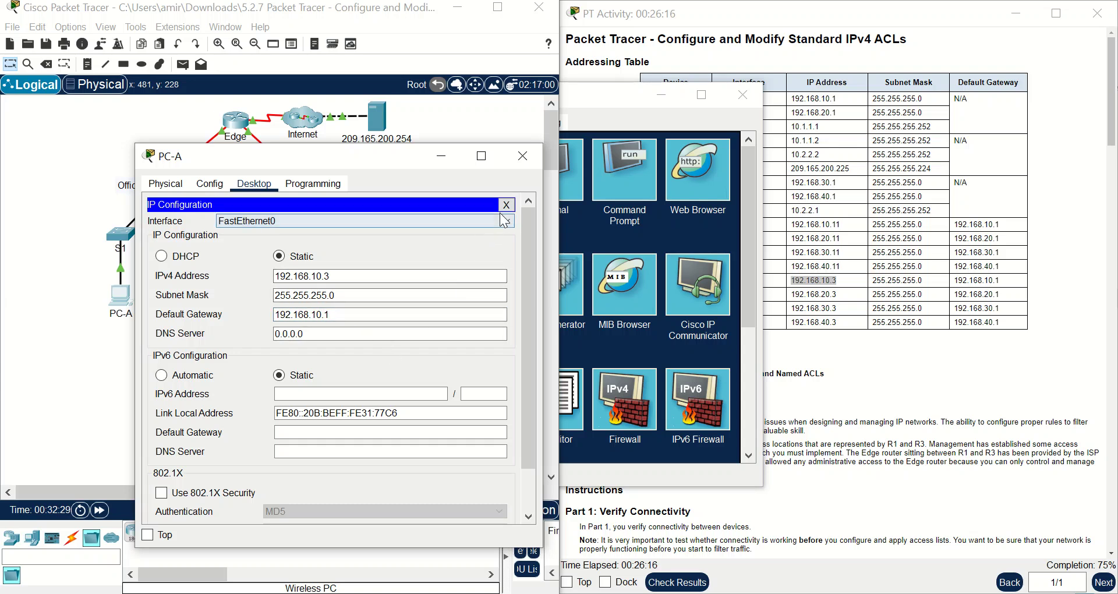
- Copy PC-A's IPv4 address 192.168.10.3 and close its IP configuration and window
{"action": "left_click_drag", "start_coordinate": [353, 269], "coordinate": [241, 264]}
{"action": "key", "text": "ctrl+c"}
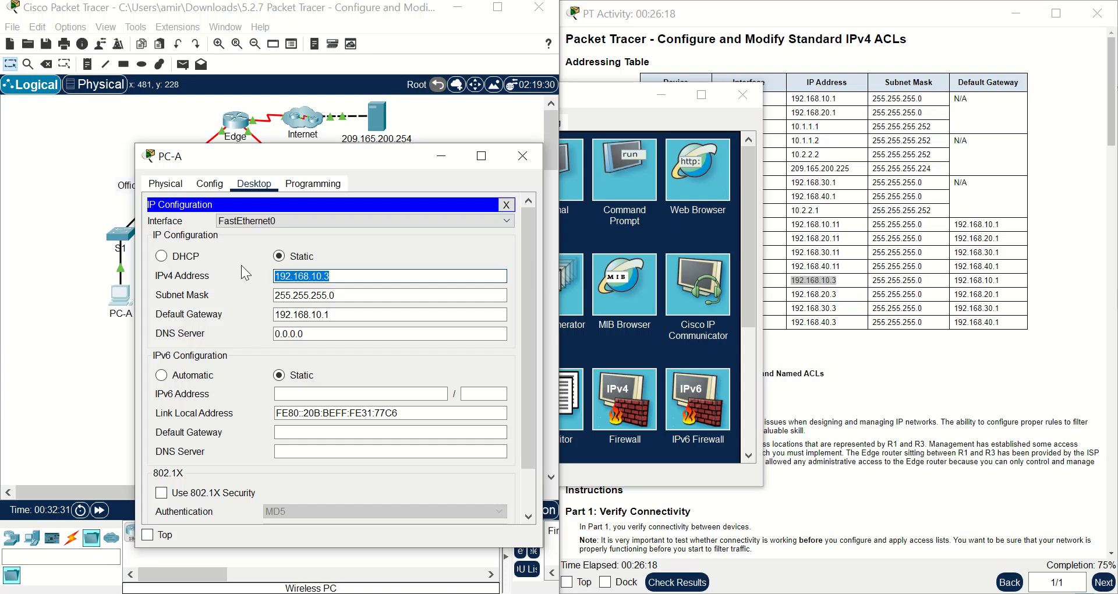
{"action": "left_click", "coordinate": [506, 205]}
{"action": "left_click", "coordinate": [522, 156]}
- Ping PC-A at 192.168.10.3 from PC-C's command prompt, then close PC-C
{"action": "left_click", "coordinate": [266, 317]}
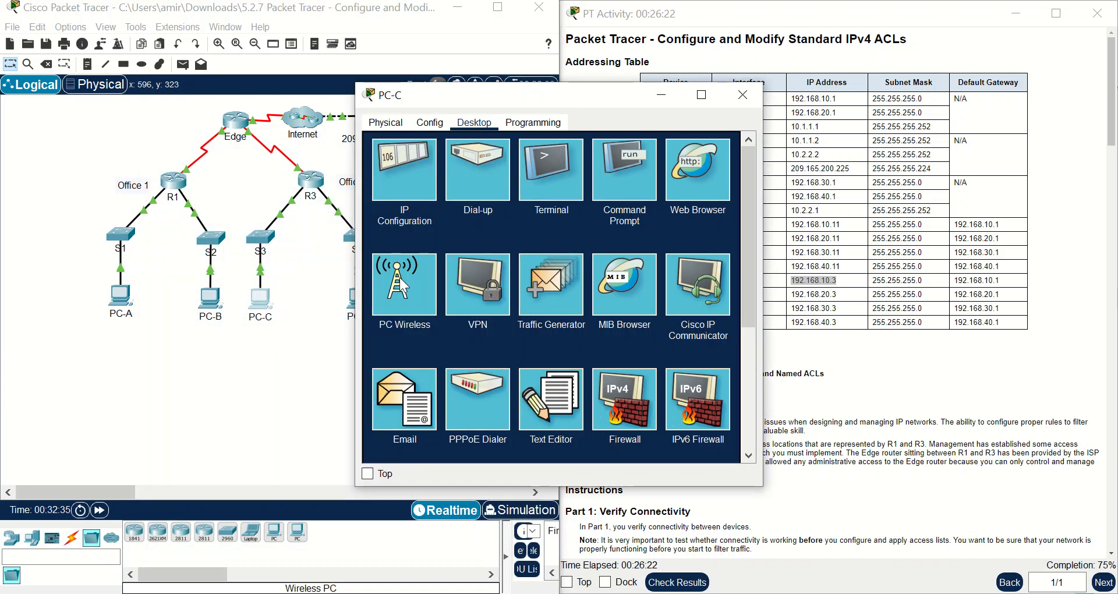
{"action": "left_click", "coordinate": [620, 213]}
{"action": "scroll", "coordinate": [483, 248], "scroll_direction": "down", "scroll_amount": 1}
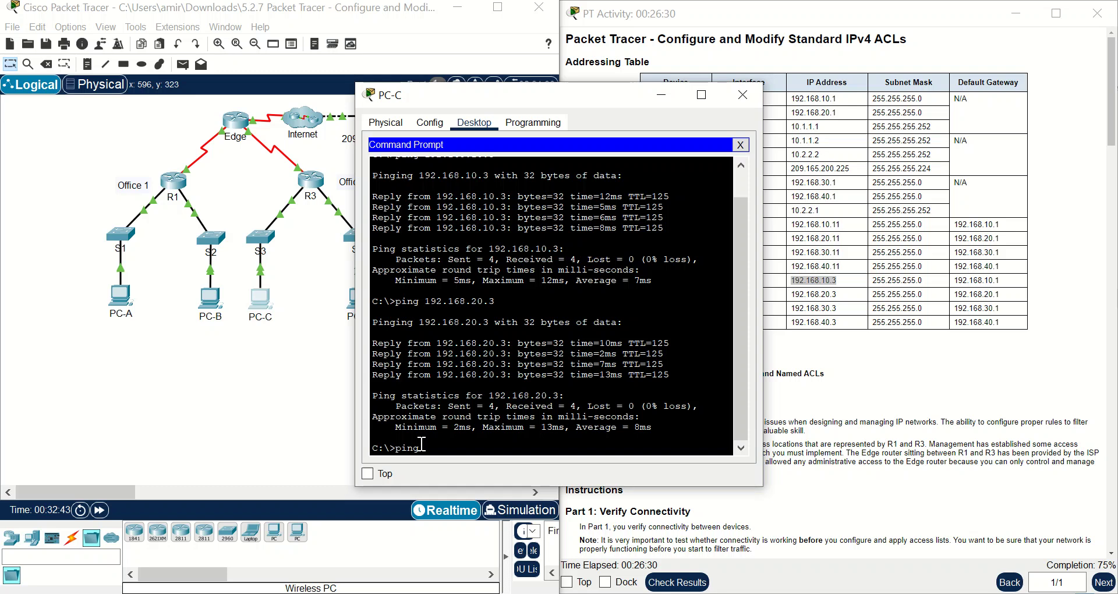
{"action": "right_click", "coordinate": [421, 443]}
{"action": "left_click", "coordinate": [458, 473]}
{"action": "key", "text": "Return"}
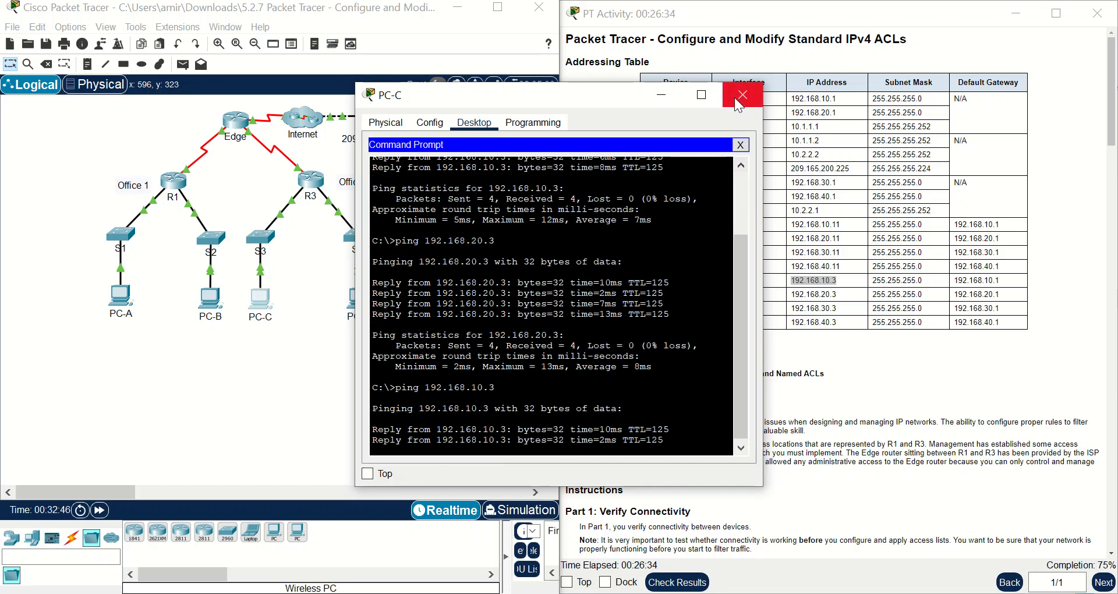
{"action": "left_click", "coordinate": [743, 95]}
- Examine verification instruction 3 on running an extended ping from R3 to the 192.168.10.0/24 network
{"action": "scroll", "coordinate": [732, 354], "scroll_direction": "down", "scroll_amount": 5}
{"action": "scroll", "coordinate": [732, 354], "scroll_direction": "down", "scroll_amount": 20}
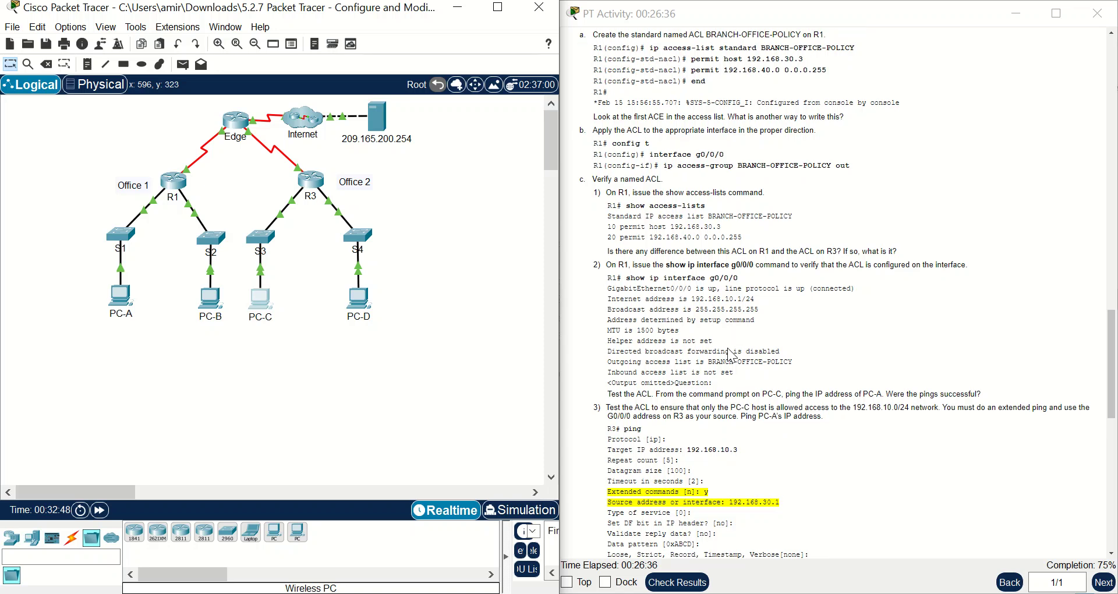
{"action": "scroll", "coordinate": [729, 353], "scroll_direction": "up", "scroll_amount": 15}
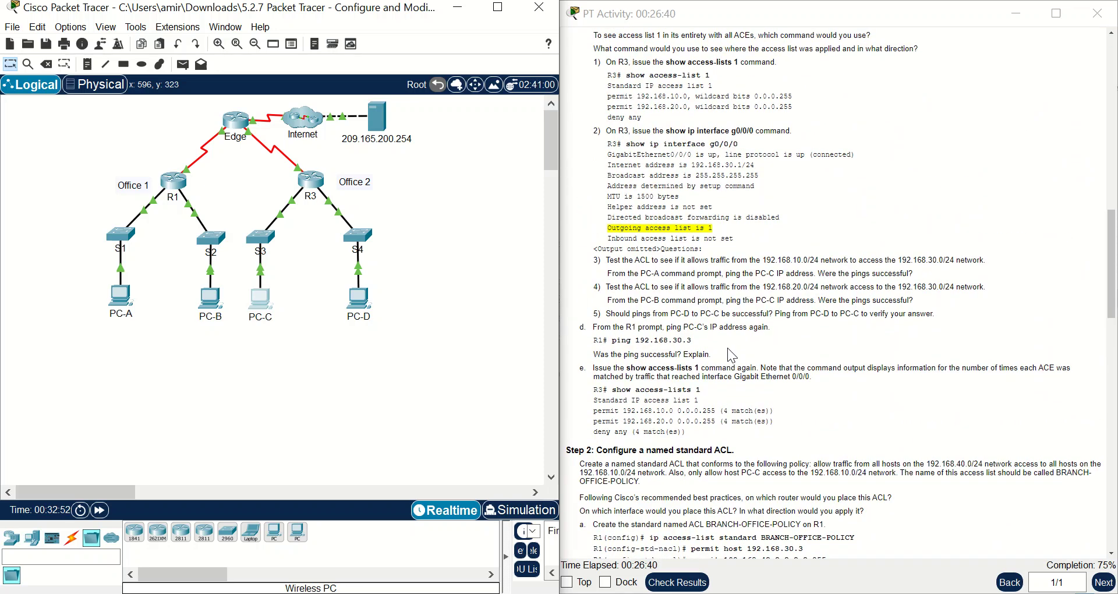
{"action": "scroll", "coordinate": [732, 355], "scroll_direction": "down", "scroll_amount": 10}
{"action": "scroll", "coordinate": [733, 354], "scroll_direction": "down", "scroll_amount": 5}
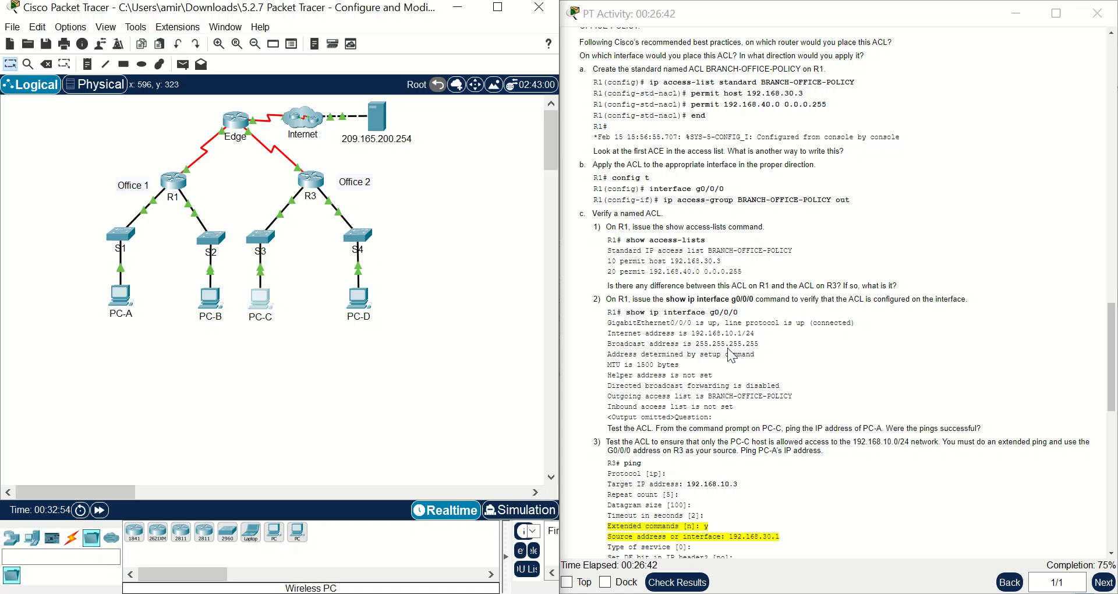
{"action": "scroll", "coordinate": [729, 349], "scroll_direction": "down", "scroll_amount": 2}
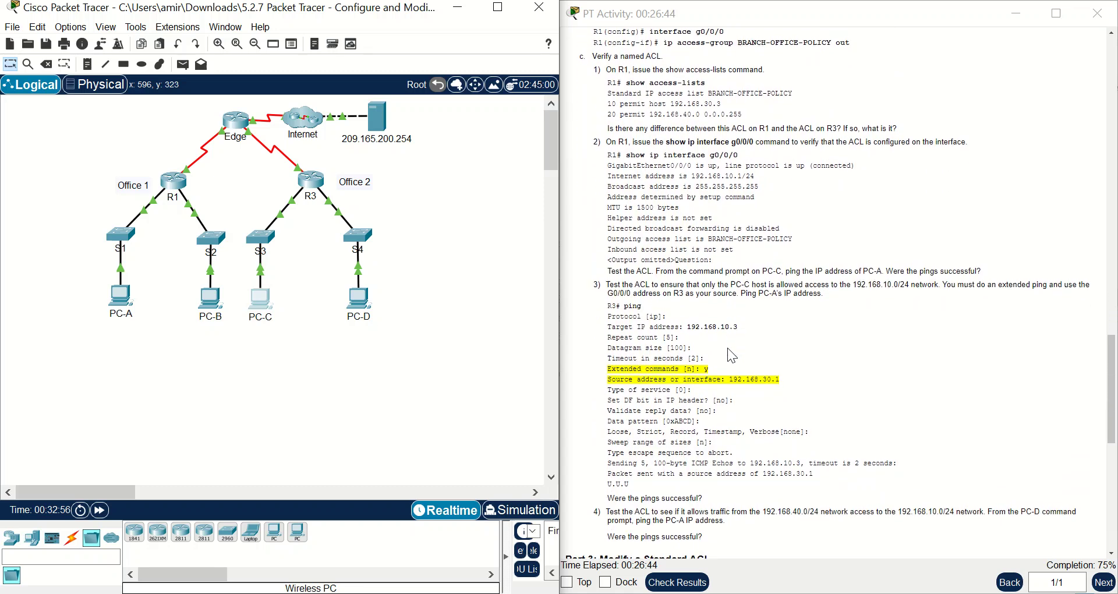
{"action": "scroll", "coordinate": [732, 356], "scroll_direction": "down", "scroll_amount": 1}
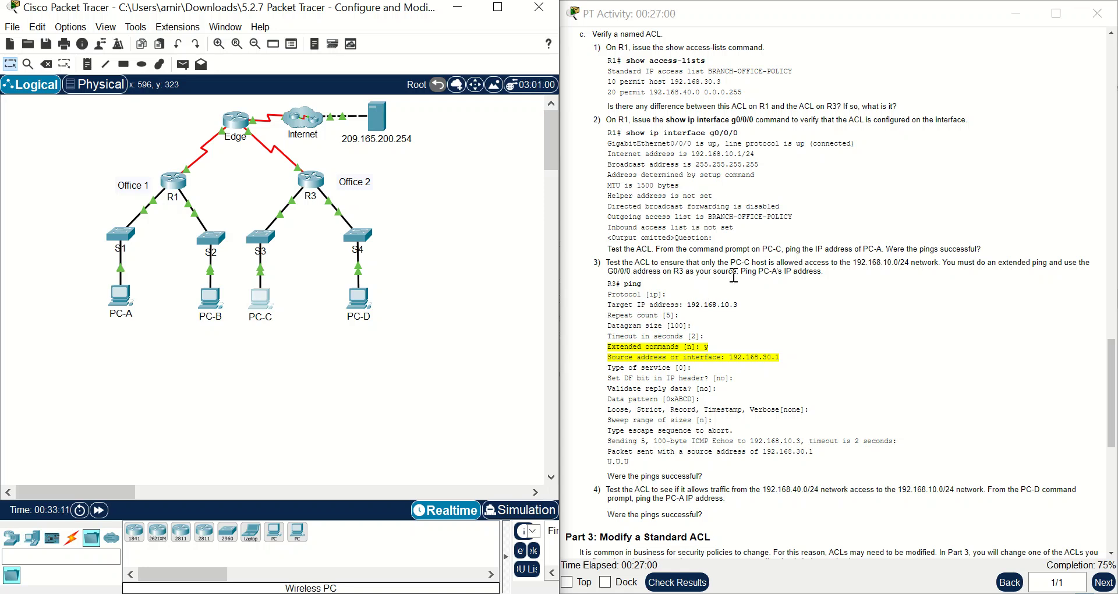
{"action": "left_click_drag", "start_coordinate": [853, 262], "coordinate": [900, 262]}
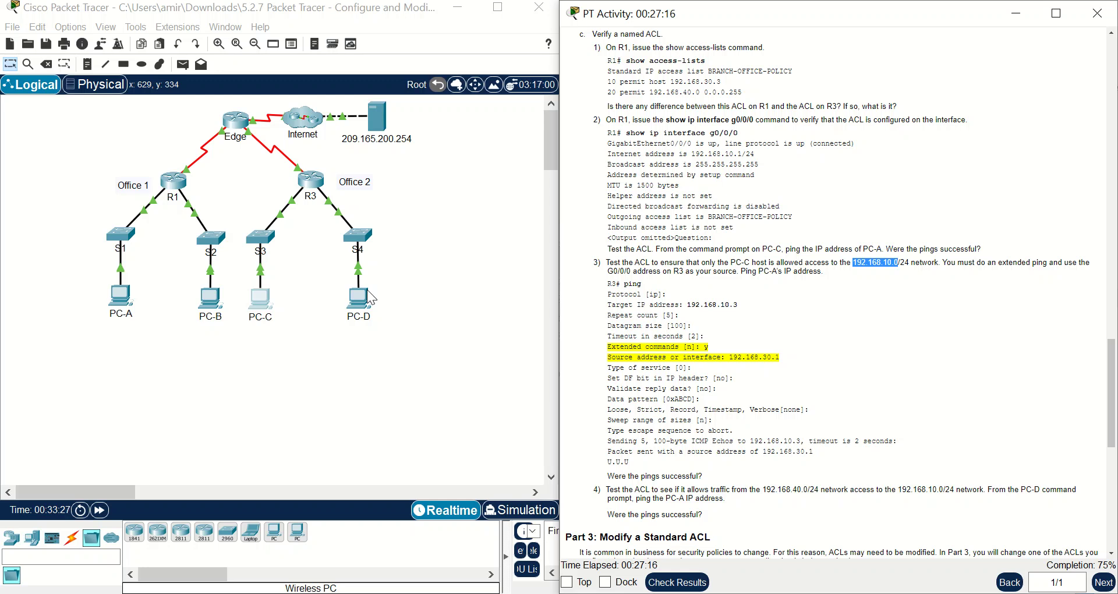
- Ping PC-A from R3's CLI with "ping 192.168.10.3" and examine the output
{"action": "left_click", "coordinate": [313, 181]}
{"action": "key", "text": "Return"}
{"action": "type", "text": "ping"}
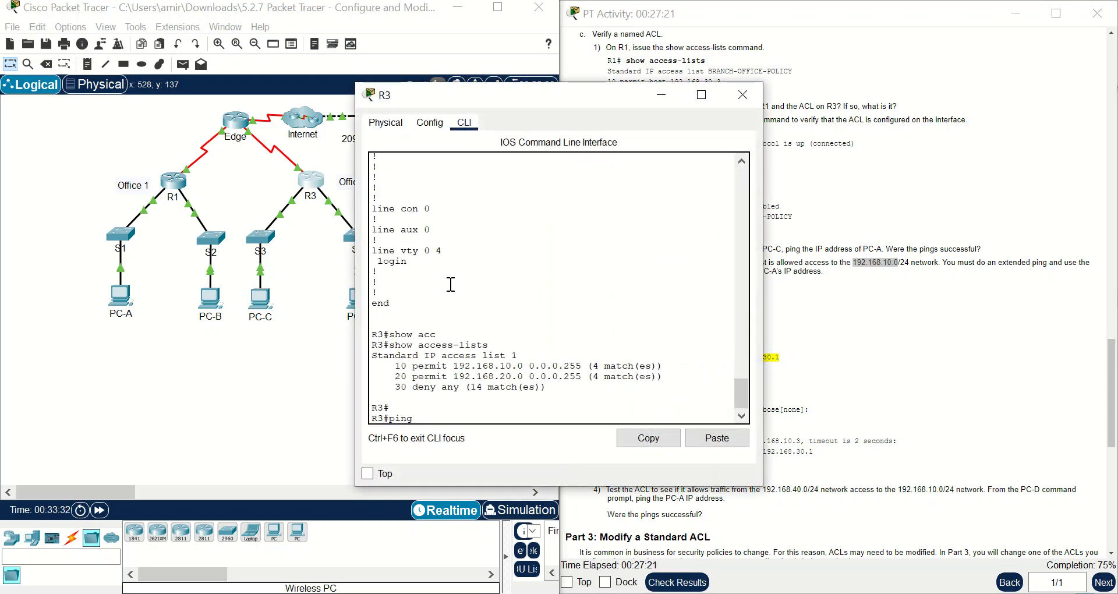
{"action": "right_click", "coordinate": [475, 382]}
{"action": "left_click", "coordinate": [511, 411]}
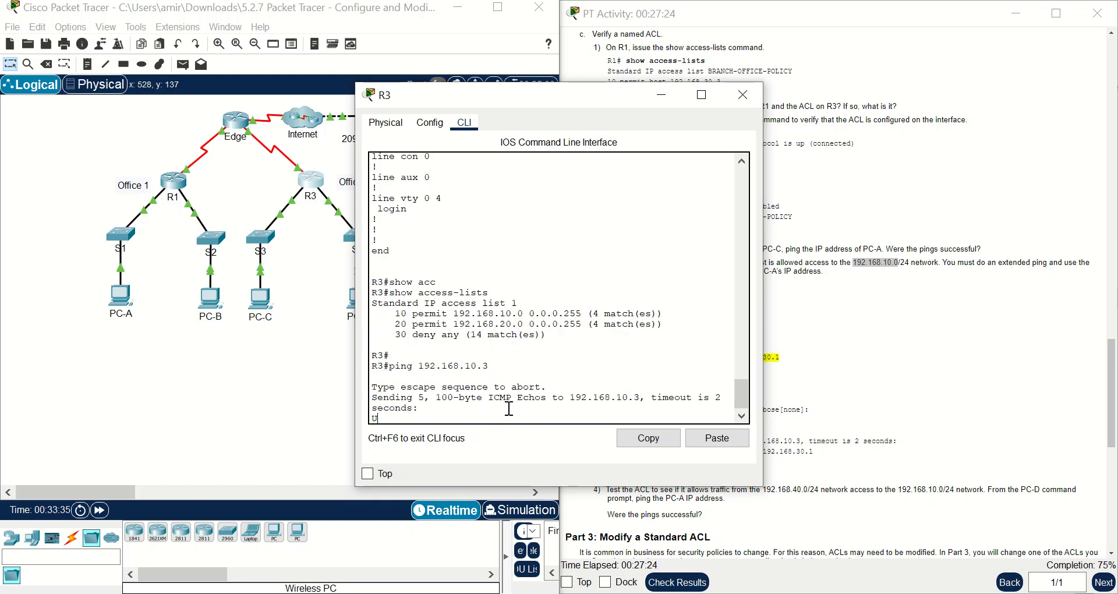
{"action": "left_click_drag", "start_coordinate": [504, 387], "coordinate": [373, 356]}
- Try to run an extended ping to PC-A from R3's CLI, entering 192.168.10.3 for the protocol
{"action": "left_click", "coordinate": [918, 383]}
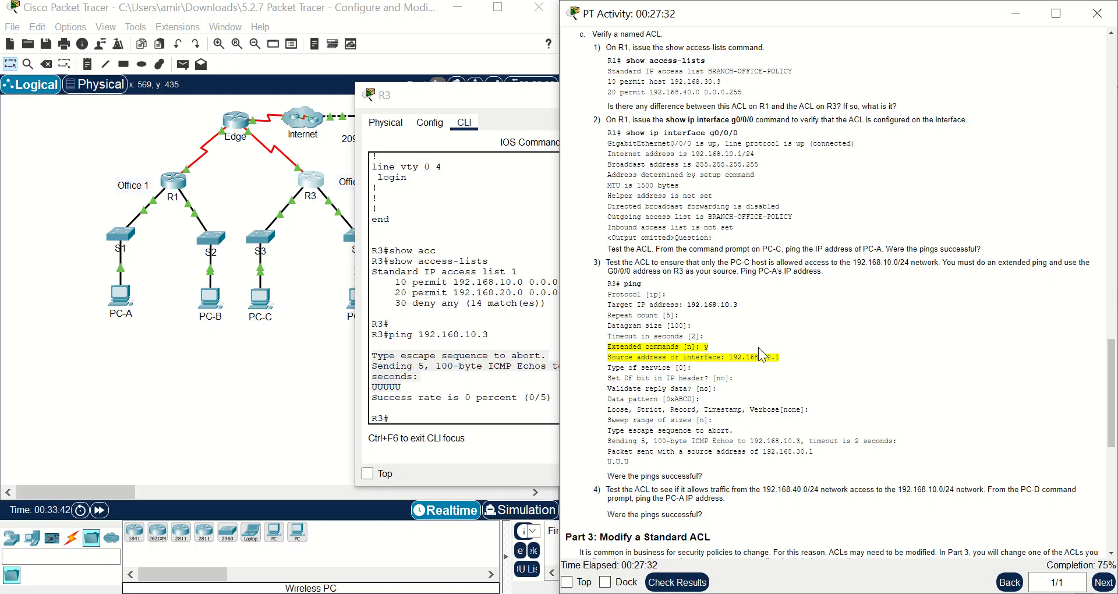
{"action": "scroll", "coordinate": [759, 347], "scroll_direction": "down", "scroll_amount": 1}
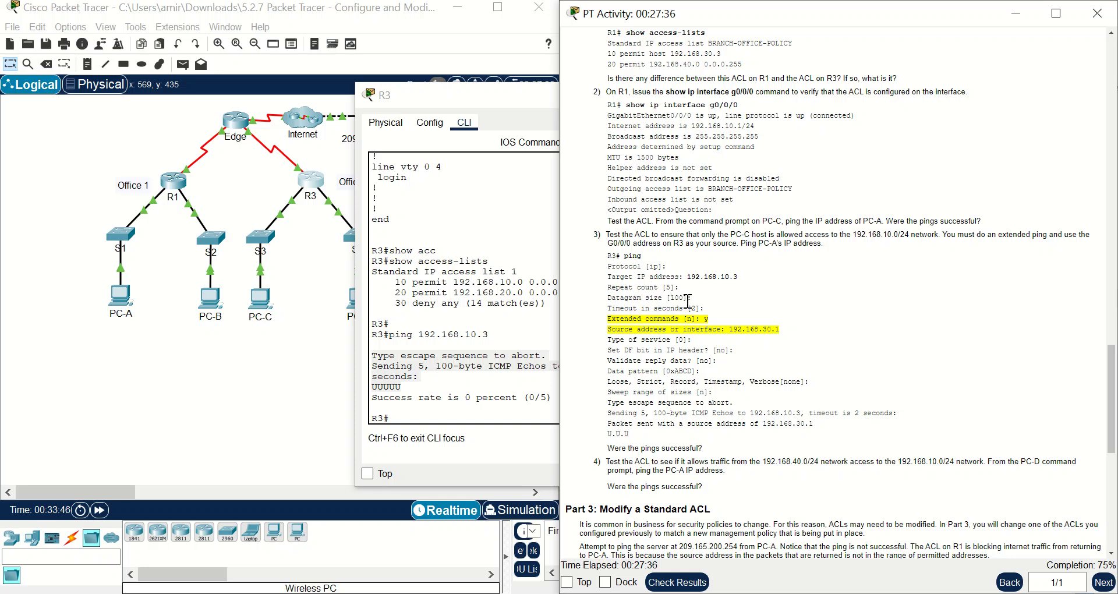
{"action": "left_click", "coordinate": [476, 413]}
{"action": "type", "text": "p"}
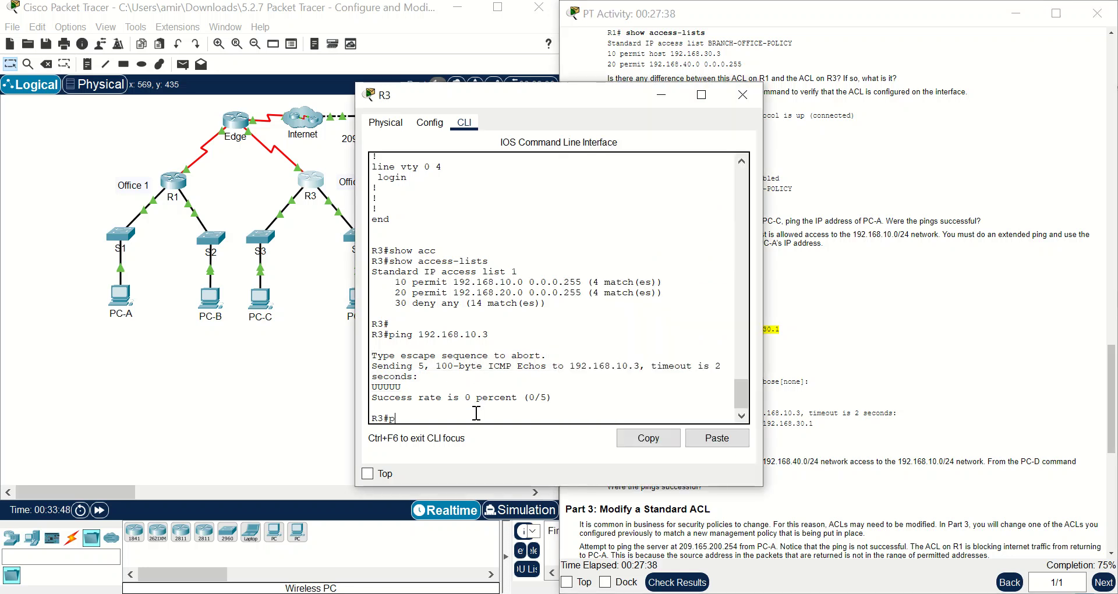
{"action": "type", "text": "ing"}
{"action": "key", "text": "Return"}
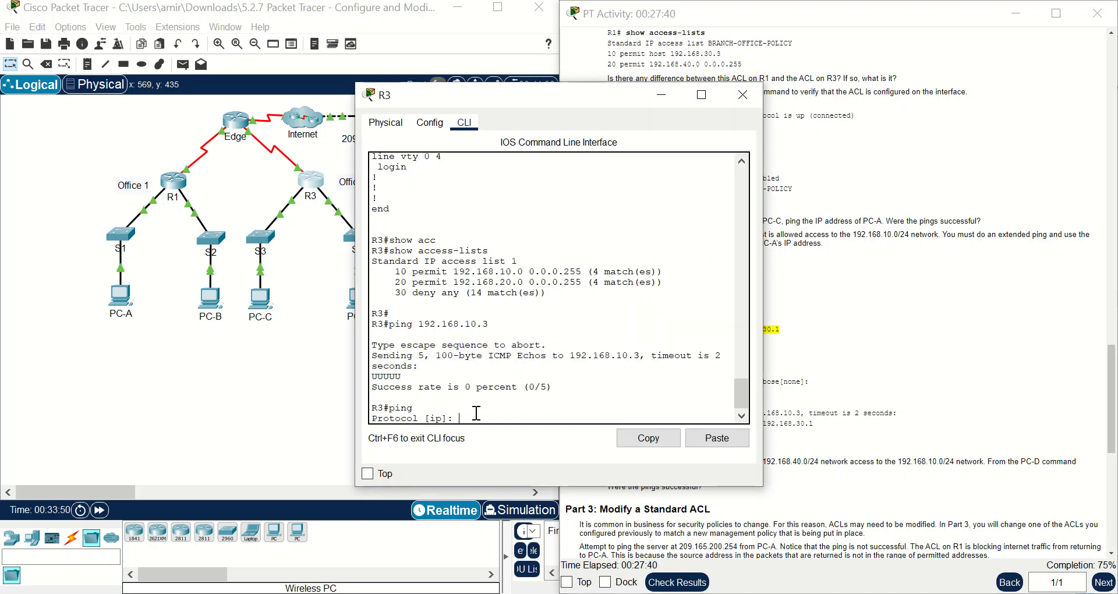
{"action": "left_click_drag", "start_coordinate": [536, 96], "coordinate": [281, 131]}
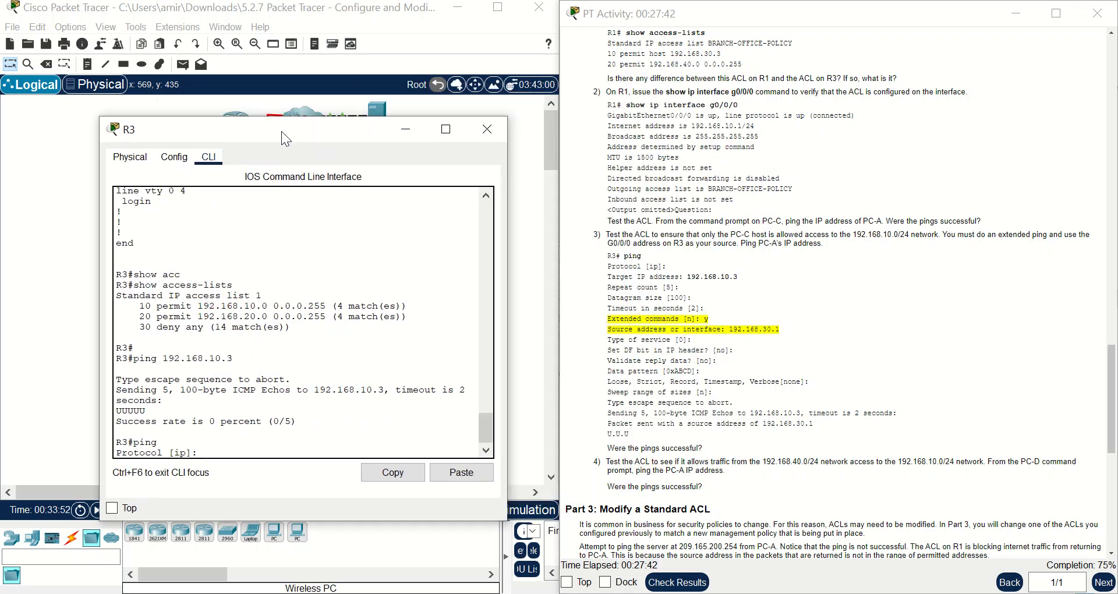
{"action": "right_click", "coordinate": [248, 400]}
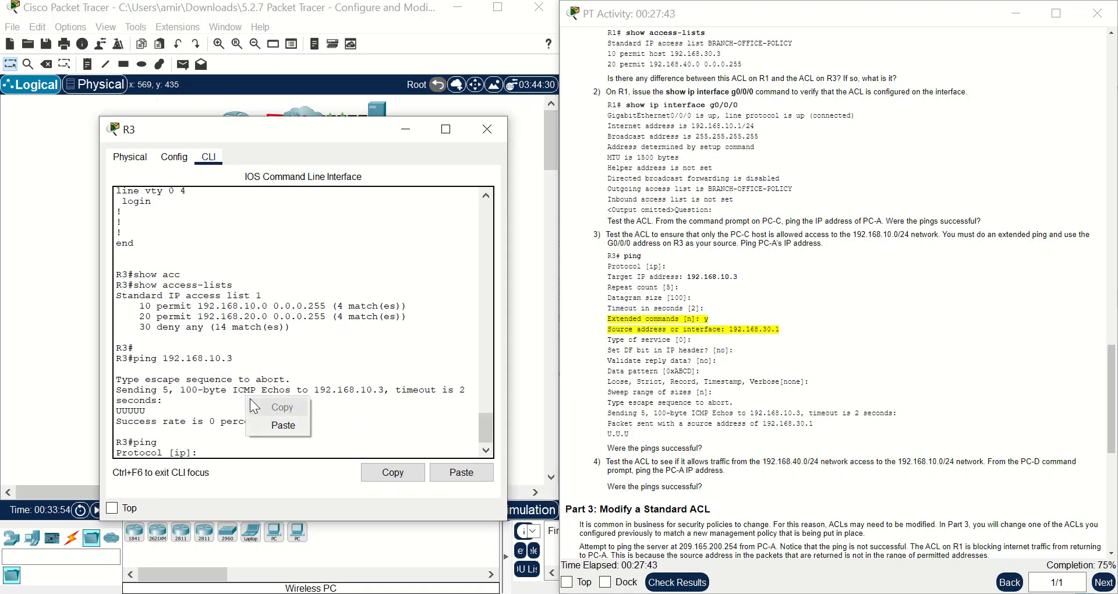
{"action": "left_click", "coordinate": [267, 424]}
{"action": "key", "text": "Return"}
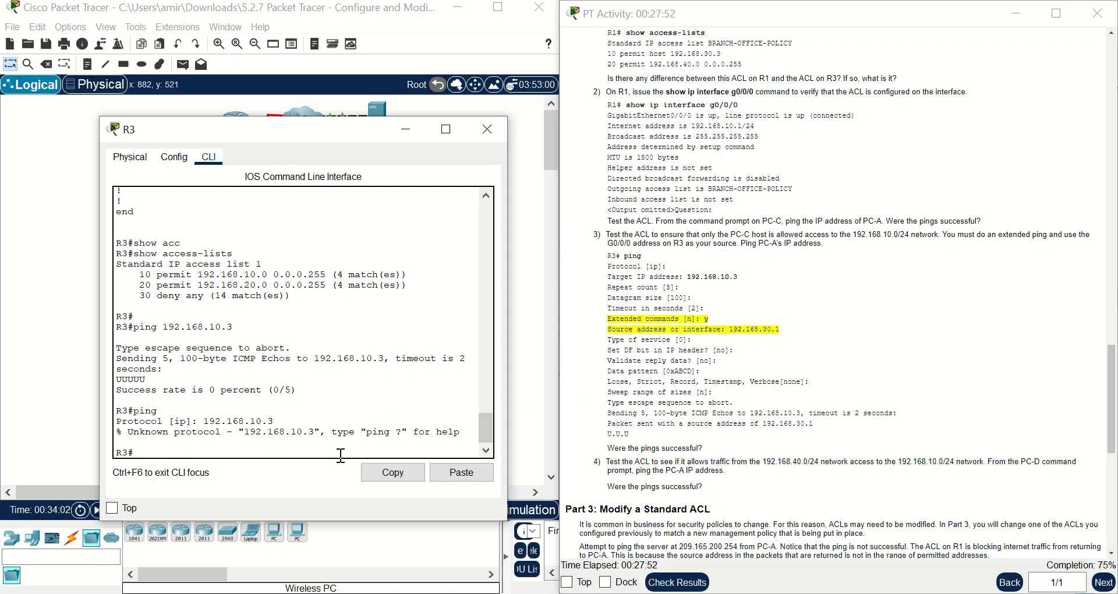
- Repeat "ping 192.168.10.3" from R3's CLI, compare it with the activity instructions, and close R3
{"action": "key", "text": "Up"}
{"action": "key", "text": "Up"}
{"action": "key", "text": "Return"}
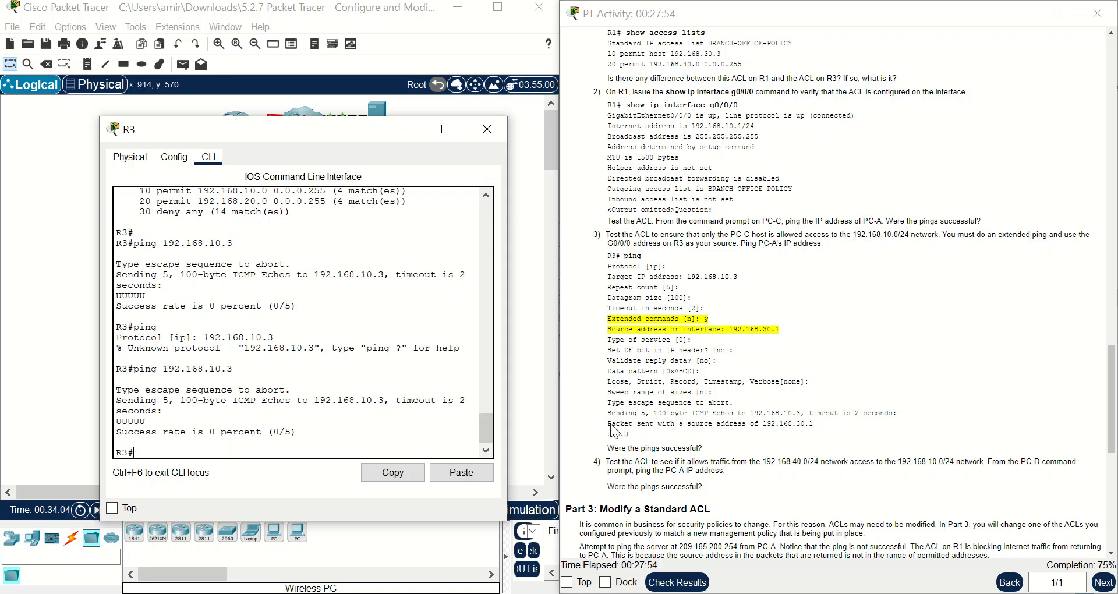
{"action": "scroll", "coordinate": [704, 415], "scroll_direction": "down", "scroll_amount": 3}
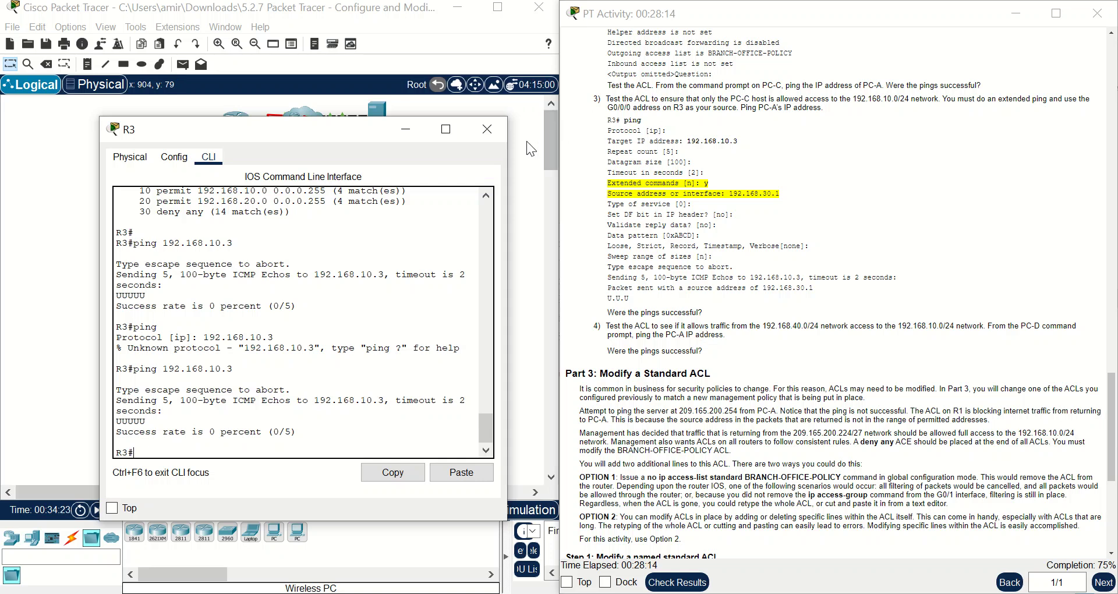
{"action": "left_click", "coordinate": [495, 137]}
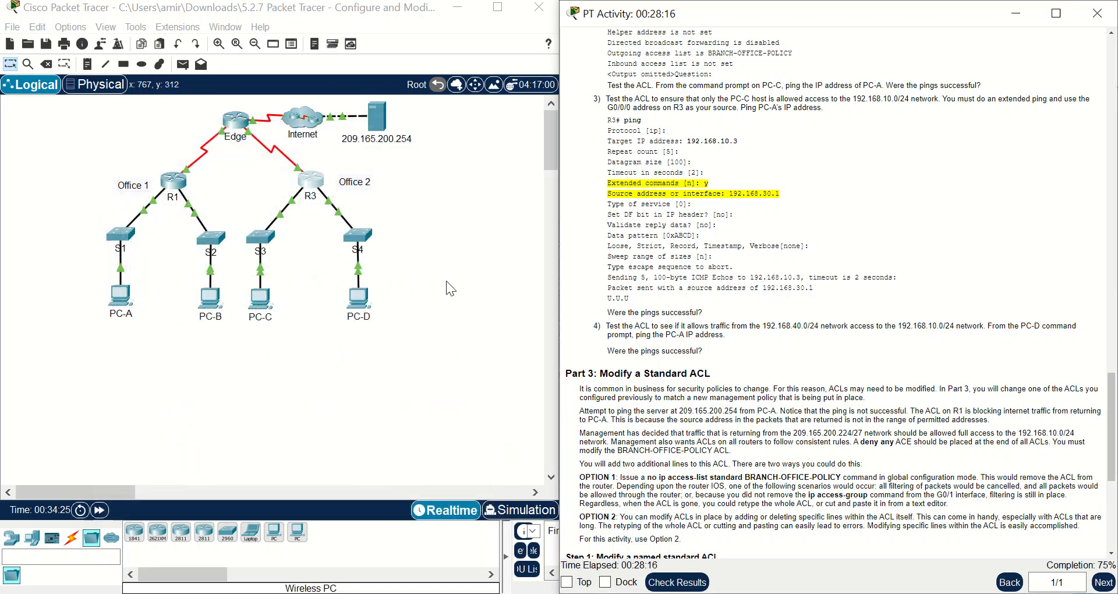
- Ping PC-A at 192.168.10.3 from PC-D's command prompt, then close PC-D
{"action": "left_click", "coordinate": [360, 303]}
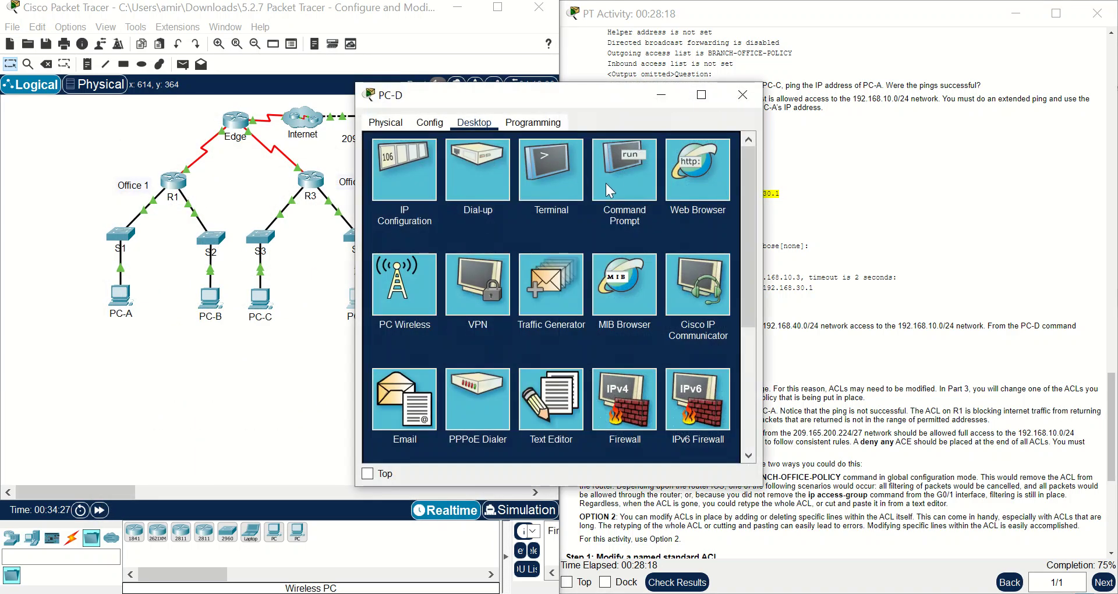
{"action": "left_click", "coordinate": [623, 174]}
{"action": "key", "text": "Return"}
{"action": "type", "text": "ping"}
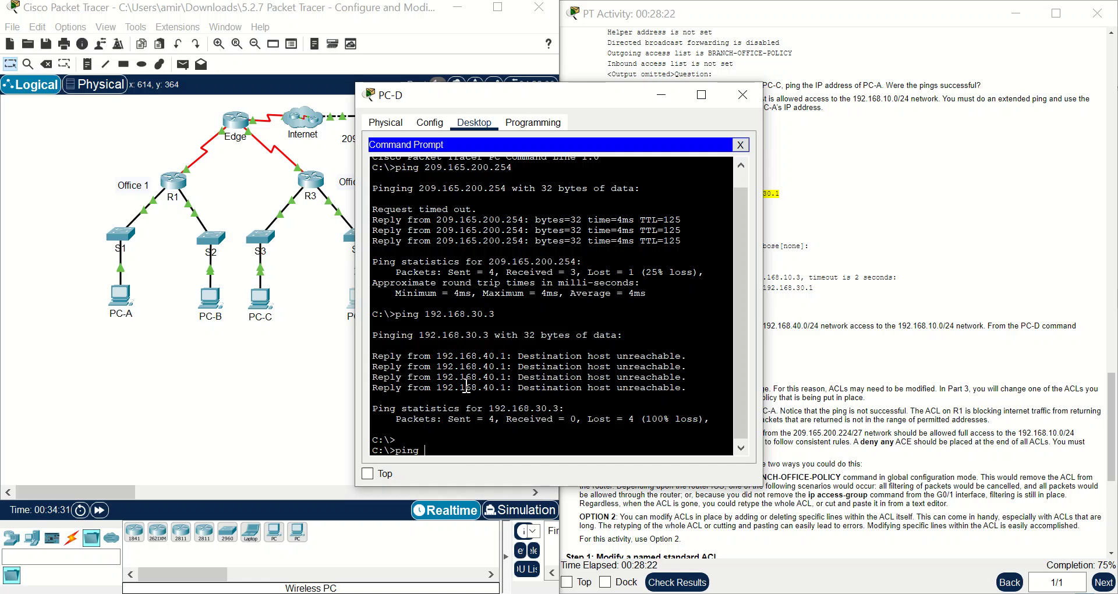
{"action": "right_click", "coordinate": [446, 447]}
{"action": "left_click", "coordinate": [464, 477]}
{"action": "key", "text": "Return"}
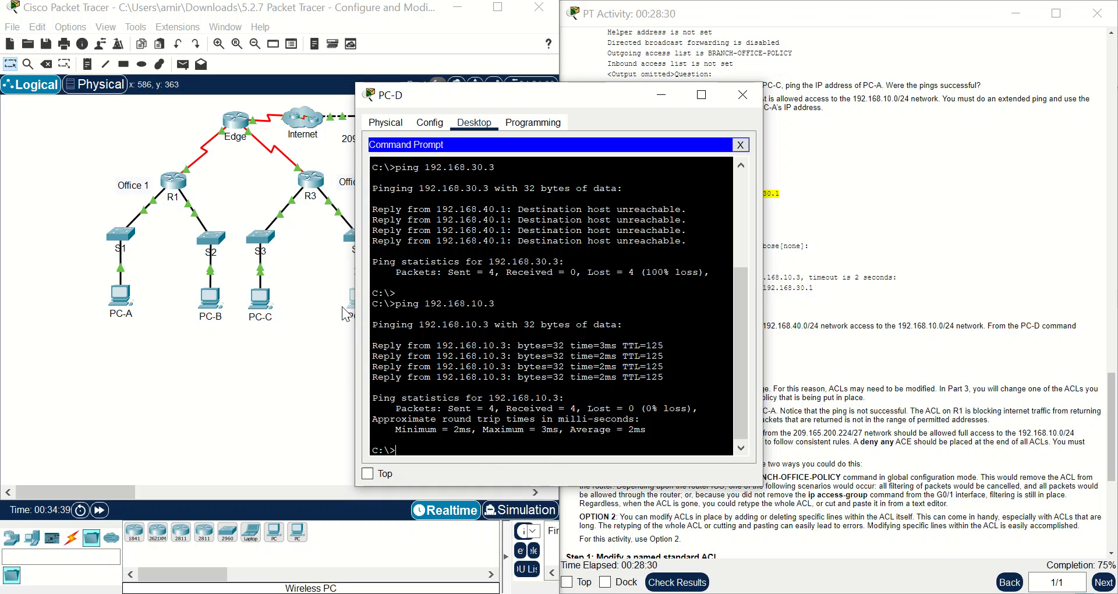
{"action": "left_click", "coordinate": [734, 99]}
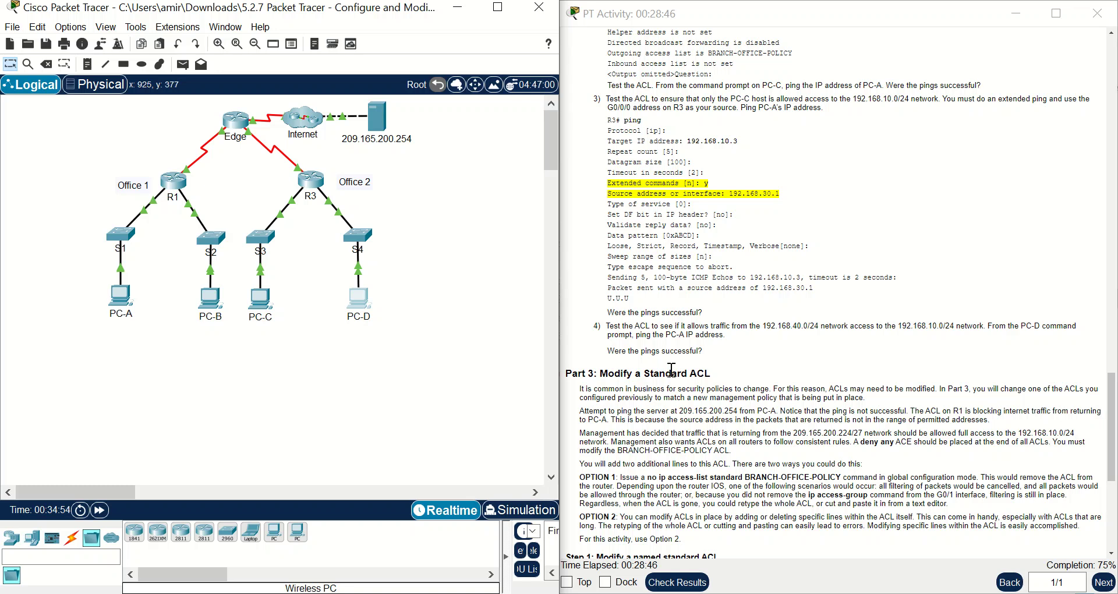
- Examine the Part 3 instructions on modifying a standard ACL, including Option 1, Option 2 and Step 1
{"action": "scroll", "coordinate": [672, 371], "scroll_direction": "down", "scroll_amount": 10}
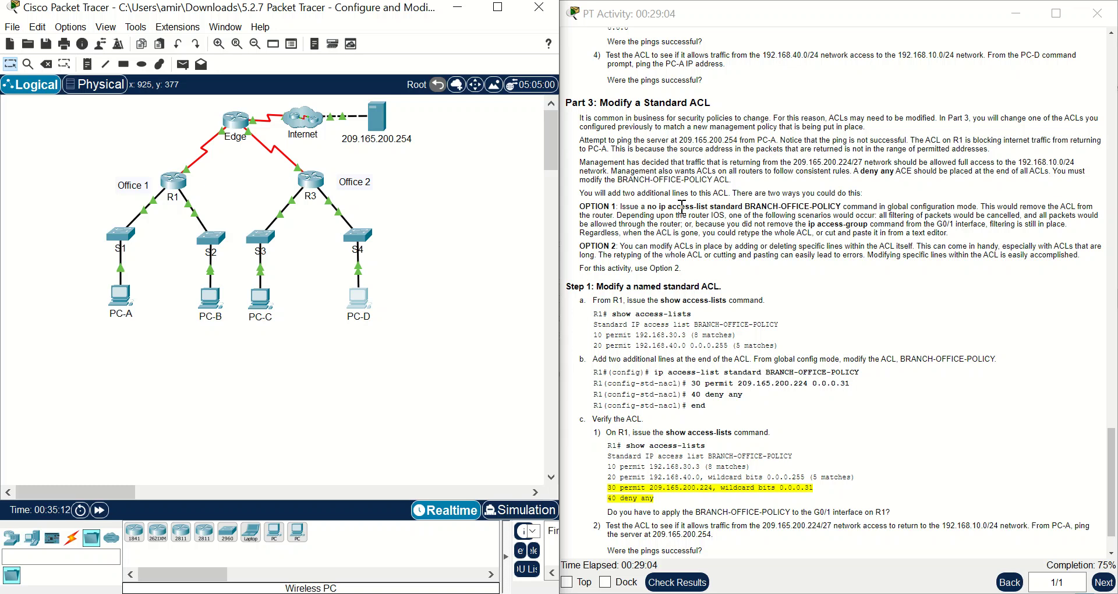
{"action": "scroll", "coordinate": [681, 207], "scroll_direction": "down", "scroll_amount": 1}
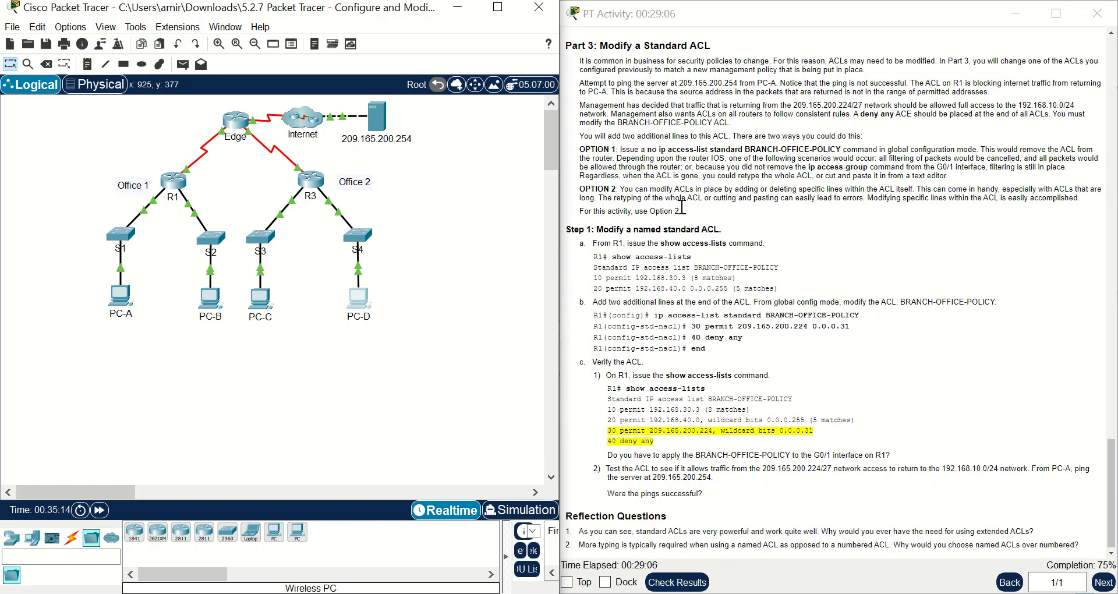
{"action": "left_click_drag", "start_coordinate": [583, 62], "coordinate": [908, 208]}
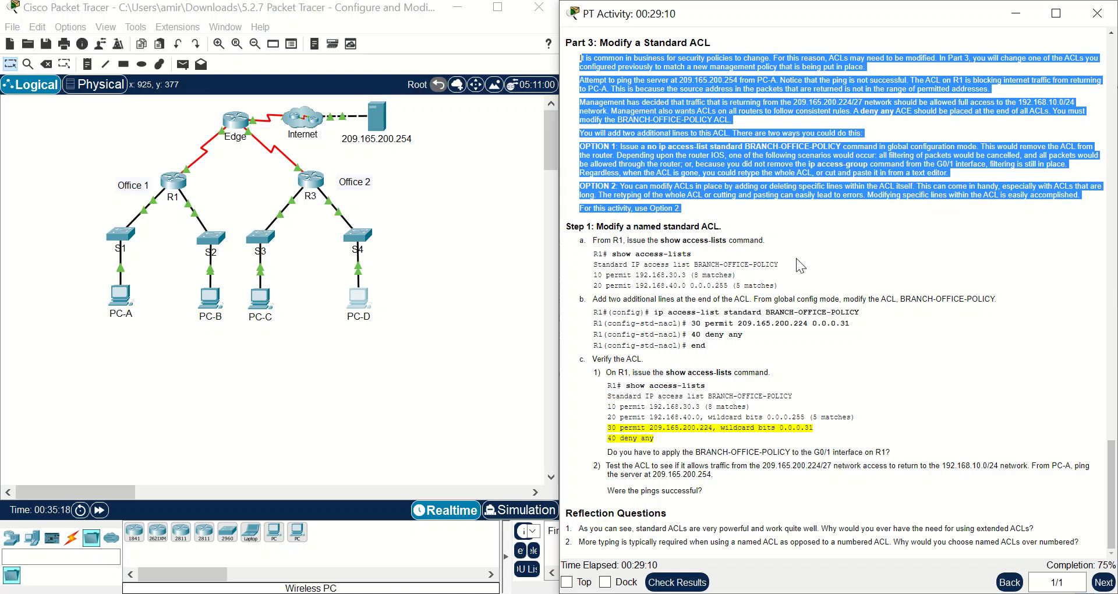
{"action": "left_click", "coordinate": [760, 285]}
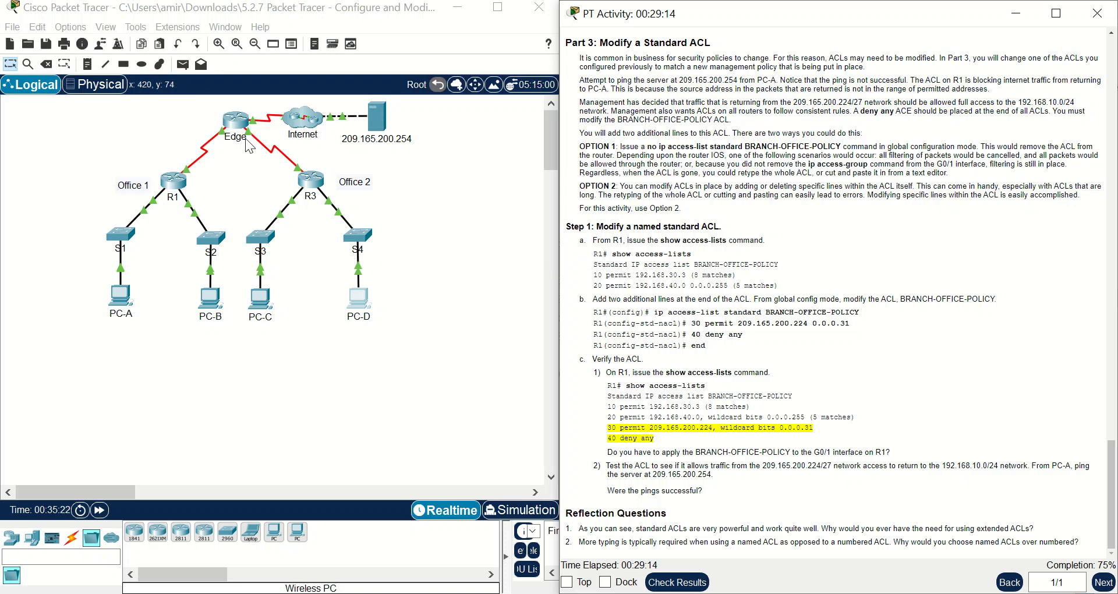
- Run "show access-lists" in R1's CLI and examine the sequence numbers of the BRANCH-OFFICE-POLICY entries
{"action": "left_click", "coordinate": [173, 181]}
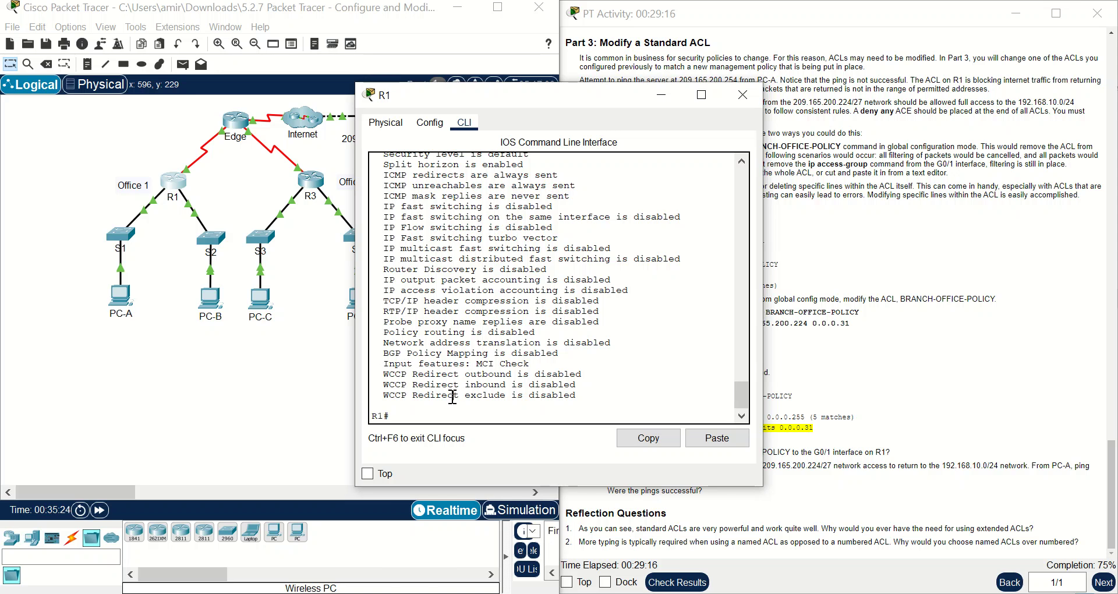
{"action": "type", "text": "sj"}
{"action": "type", "text": "ow acc"}
{"action": "key", "text": "Tab"}
{"action": "key", "text": "Return"}
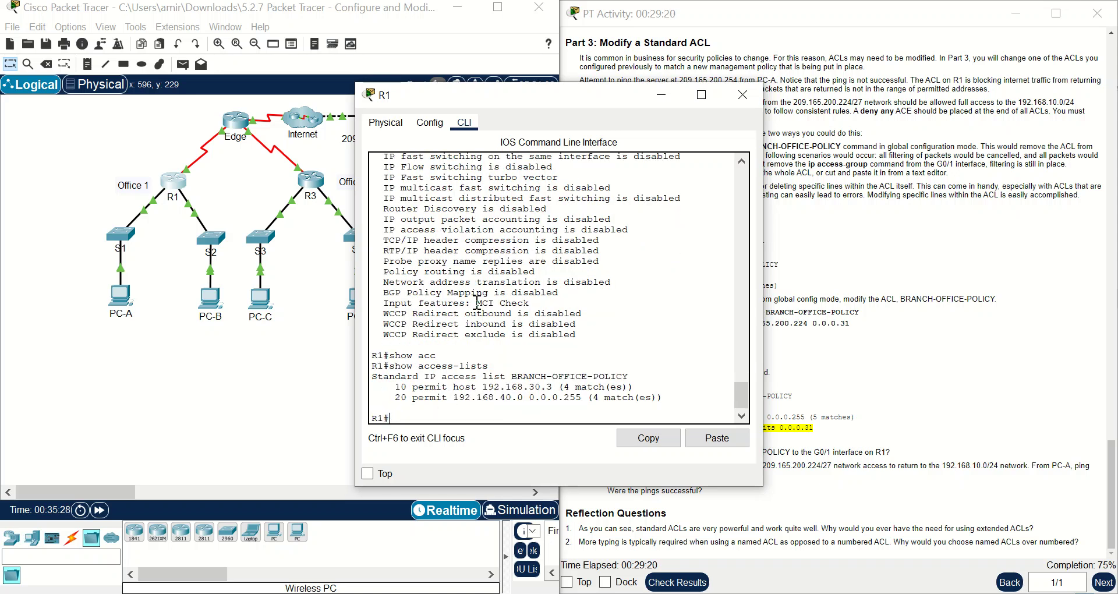
{"action": "left_click_drag", "start_coordinate": [566, 103], "coordinate": [343, 108]}
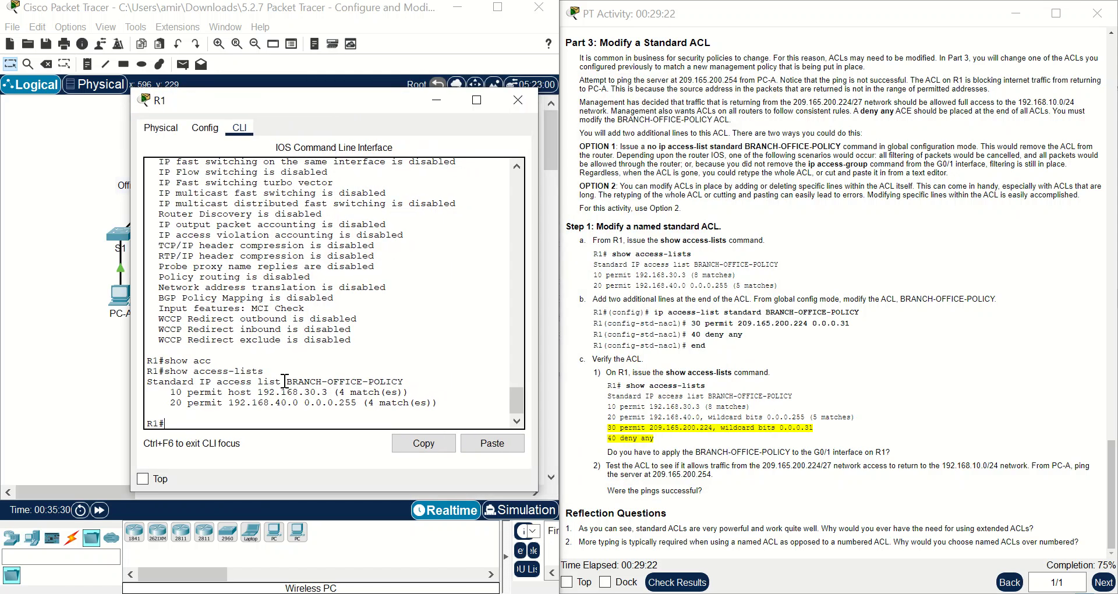
{"action": "mouse_move", "coordinate": [164, 393]}
{"action": "left_mouse_down"}
{"action": "mouse_move", "coordinate": [391, 392]}
{"action": "mouse_move", "coordinate": [453, 403]}
{"action": "mouse_move", "coordinate": [148, 397]}
{"action": "mouse_move", "coordinate": [168, 398]}
{"action": "left_mouse_up"}
{"action": "left_click", "coordinate": [169, 397]}
{"action": "left_click_drag", "start_coordinate": [164, 392], "coordinate": [188, 394]}
{"action": "left_click", "coordinate": [176, 392]}
- Enter global configuration on R1 and open the named ACL with "ip access-list standard BRANCH-OFFICE-POLICY"
{"action": "left_click", "coordinate": [292, 424]}
{"action": "type", "text": "conf t"}
{"action": "key", "text": "Return"}
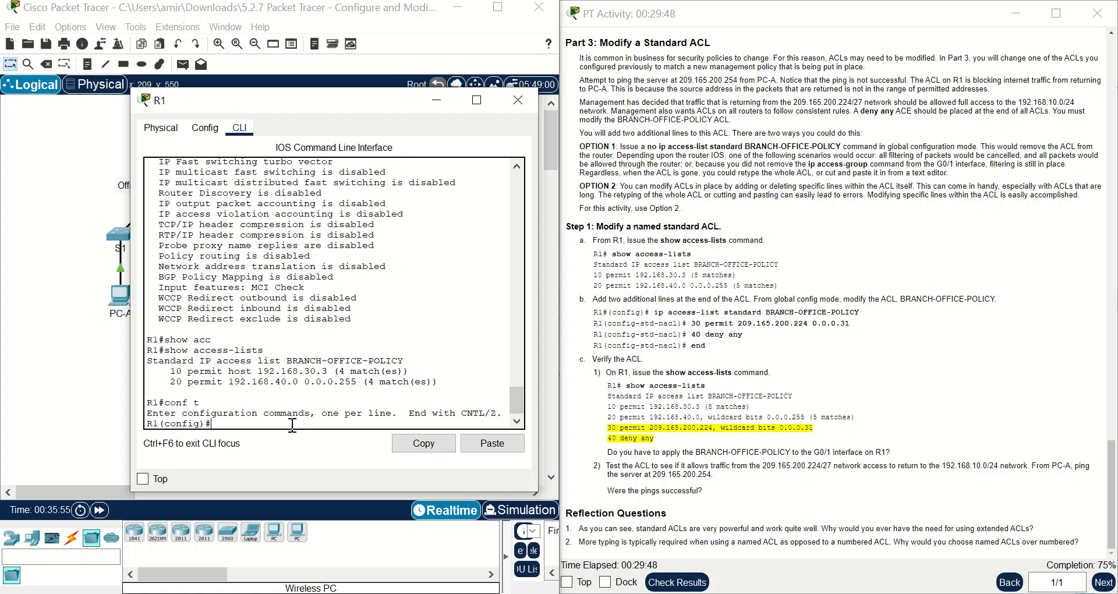
{"action": "type", "text": "ip acc"}
{"action": "key", "text": "Tab"}
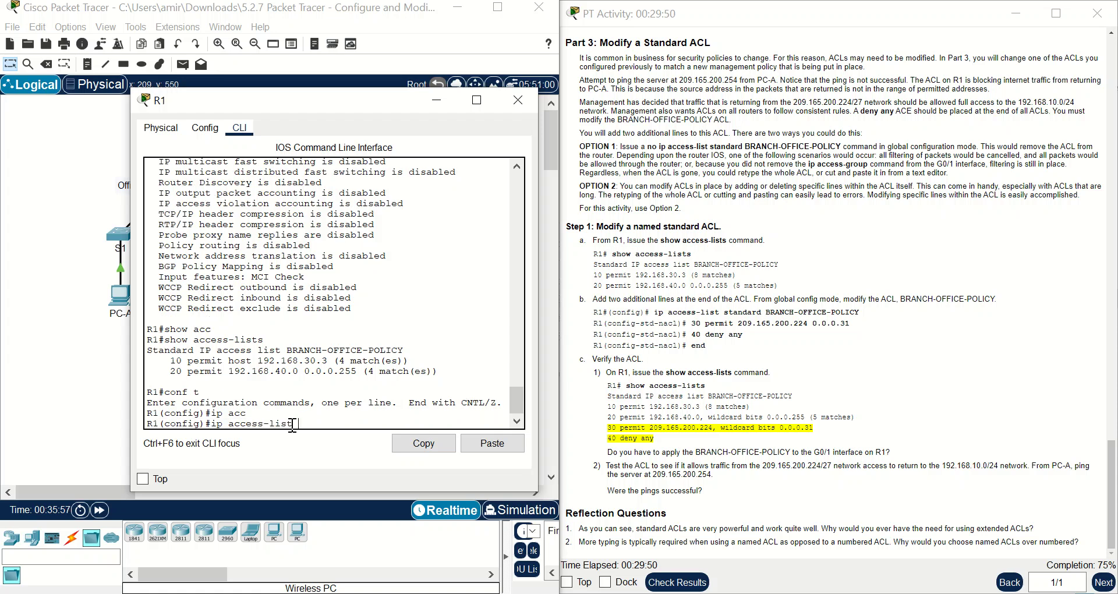
{"action": "type", "text": "st"}
{"action": "key", "text": "Tab"}
{"action": "left_click_drag", "start_coordinate": [900, 313], "coordinate": [767, 312]}
{"action": "key", "text": "ctrl+c"}
{"action": "right_click", "coordinate": [768, 313]}
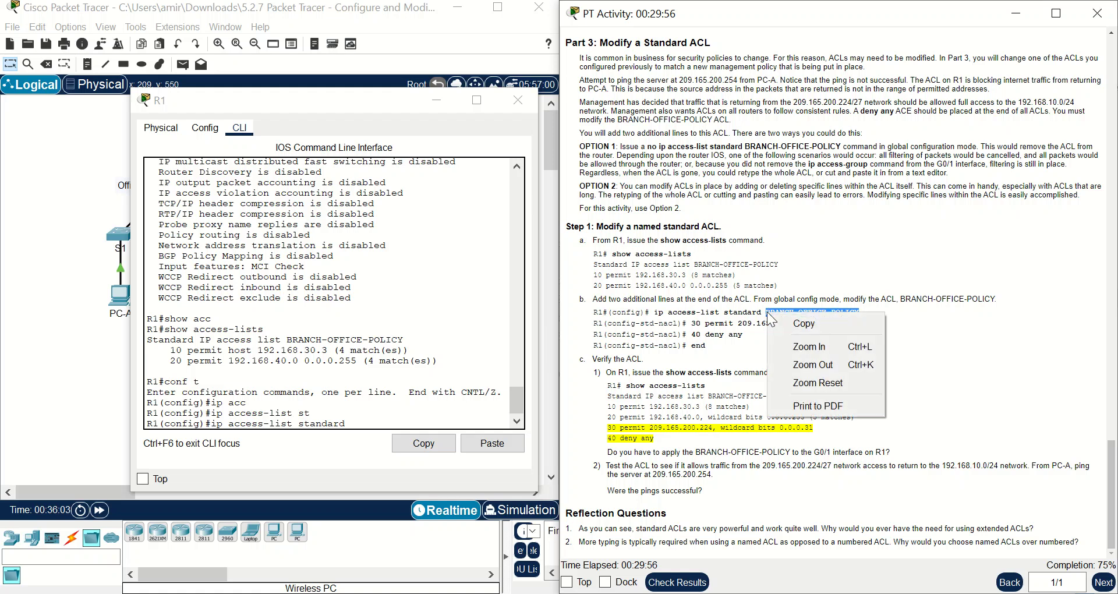
{"action": "left_click", "coordinate": [804, 324]}
{"action": "right_click", "coordinate": [415, 425]}
{"action": "left_click", "coordinate": [430, 456]}
{"action": "key", "text": "Return"}
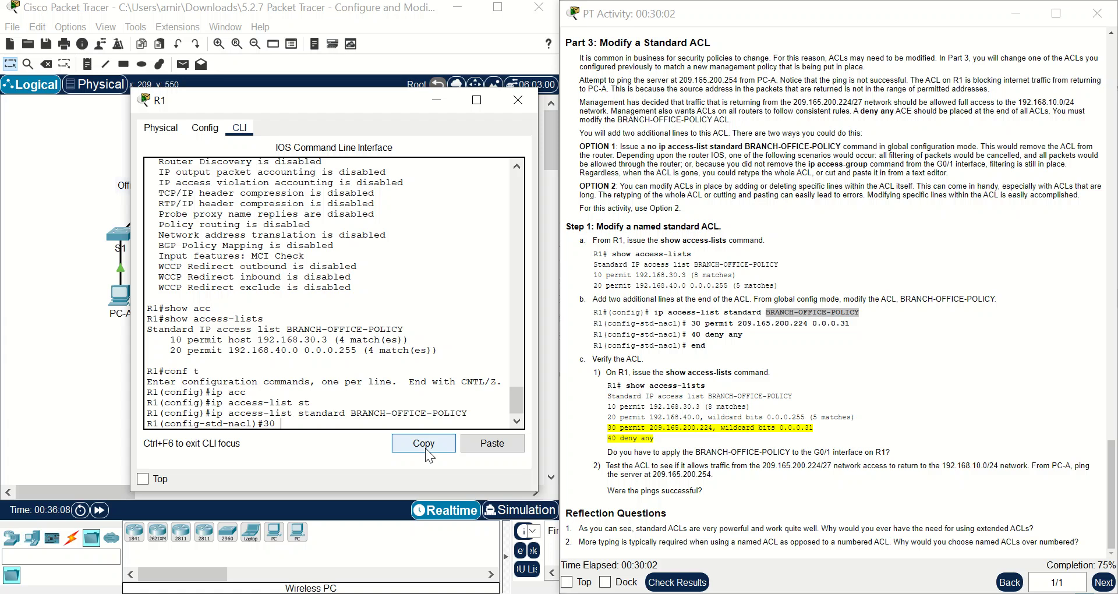
- Add the entry "30 permit 209.165.200.224 0.0.0.31" to R1's BRANCH-OFFICE-POLICY ACL
{"action": "type", "text": "30 permit"}
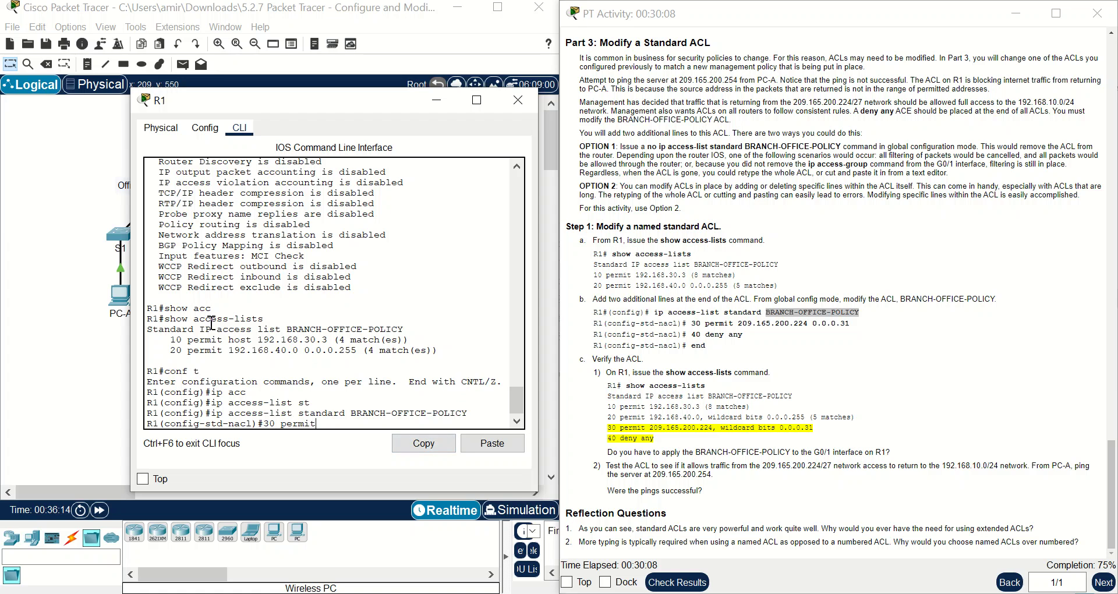
{"action": "mouse_move", "coordinate": [167, 340]}
{"action": "left_mouse_down"}
{"action": "mouse_move", "coordinate": [193, 351]}
{"action": "mouse_move", "coordinate": [184, 351]}
{"action": "left_mouse_up"}
{"action": "left_click", "coordinate": [258, 415]}
{"action": "type", "text": "209.165.200.224"}
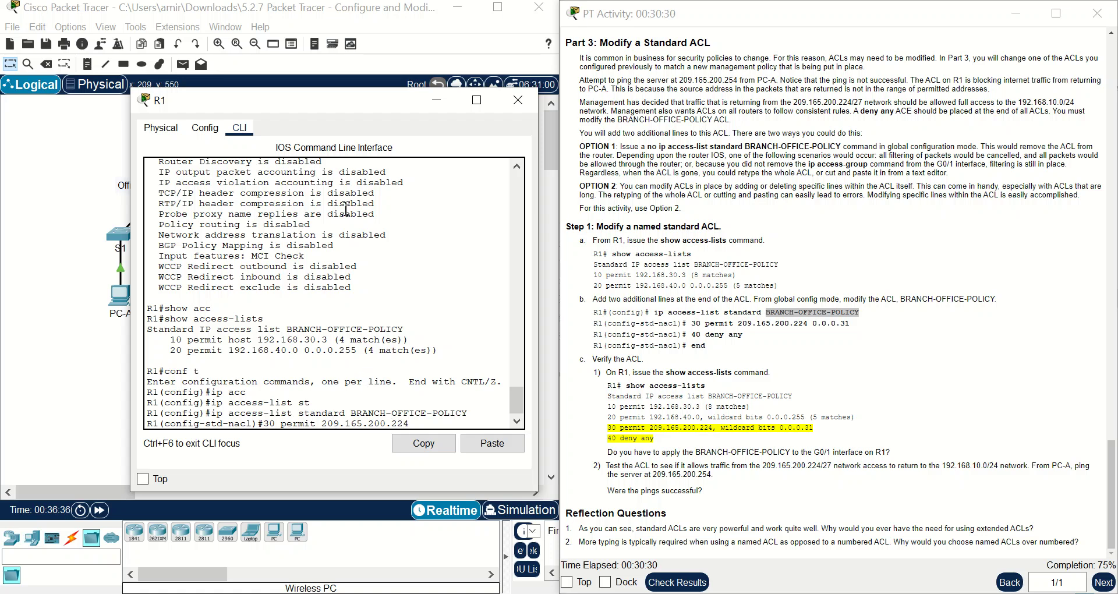
{"action": "left_click_drag", "start_coordinate": [341, 102], "coordinate": [258, 151]}
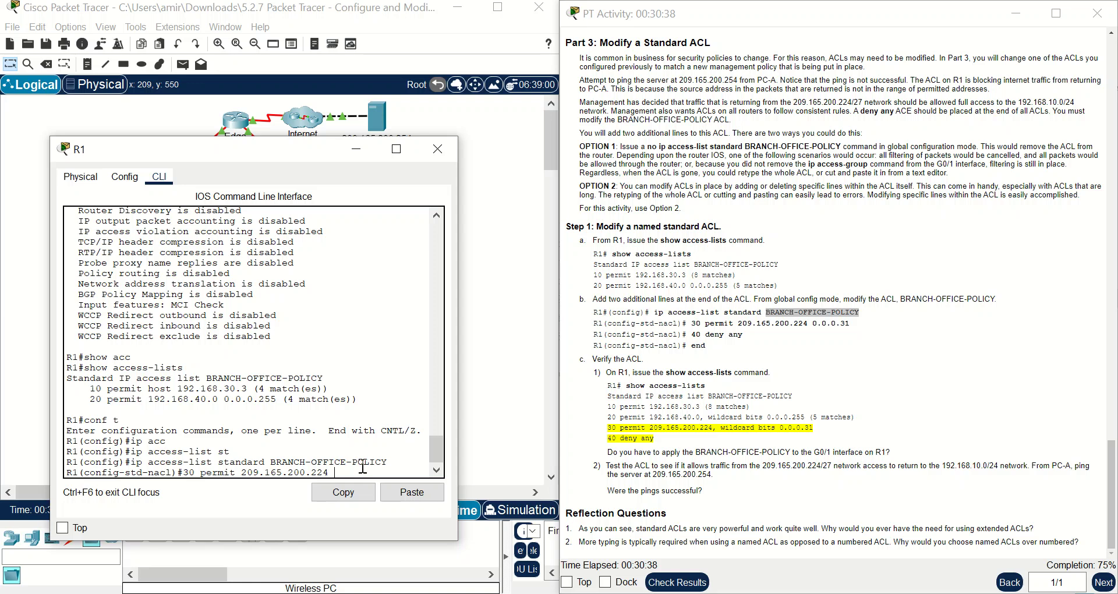
{"action": "type", "text": "0.0.0.31"}
{"action": "key", "text": "Return"}
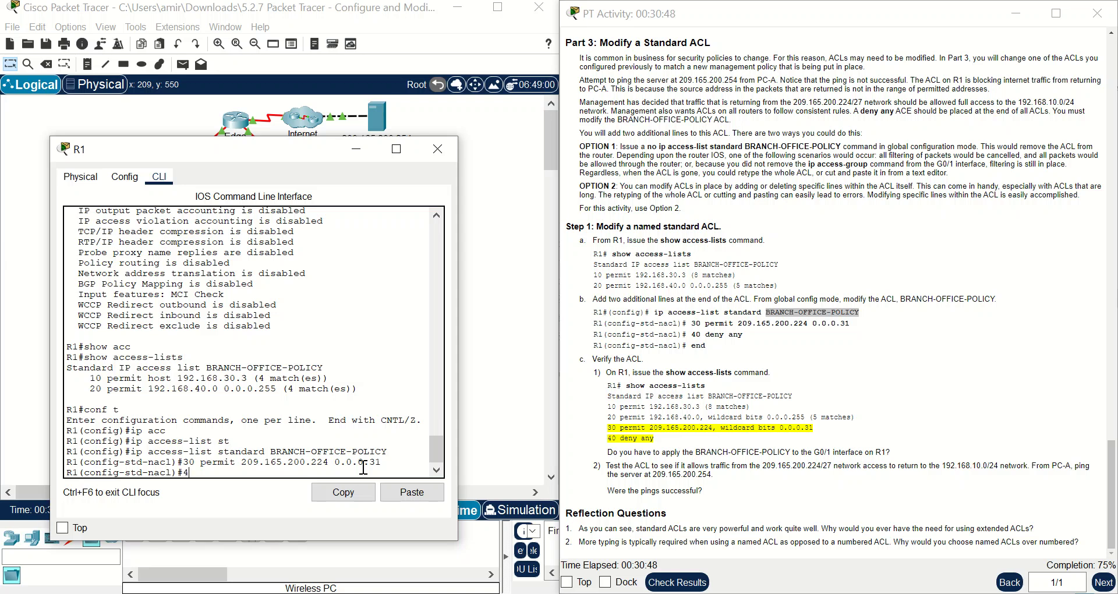
- Add the entry "40 deny any" to BRANCH-OFFICE-POLICY and leave configuration mode with "end"
{"action": "type", "text": "40 deny any"}
{"action": "key", "text": "Return"}
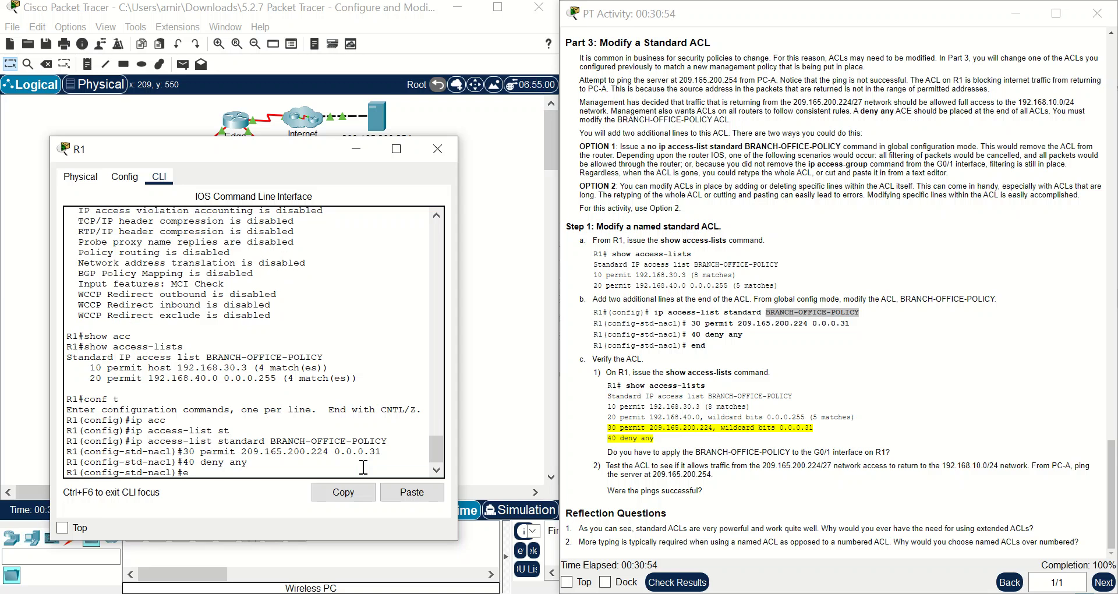
{"action": "type", "text": "end"}
{"action": "key", "text": "Return"}
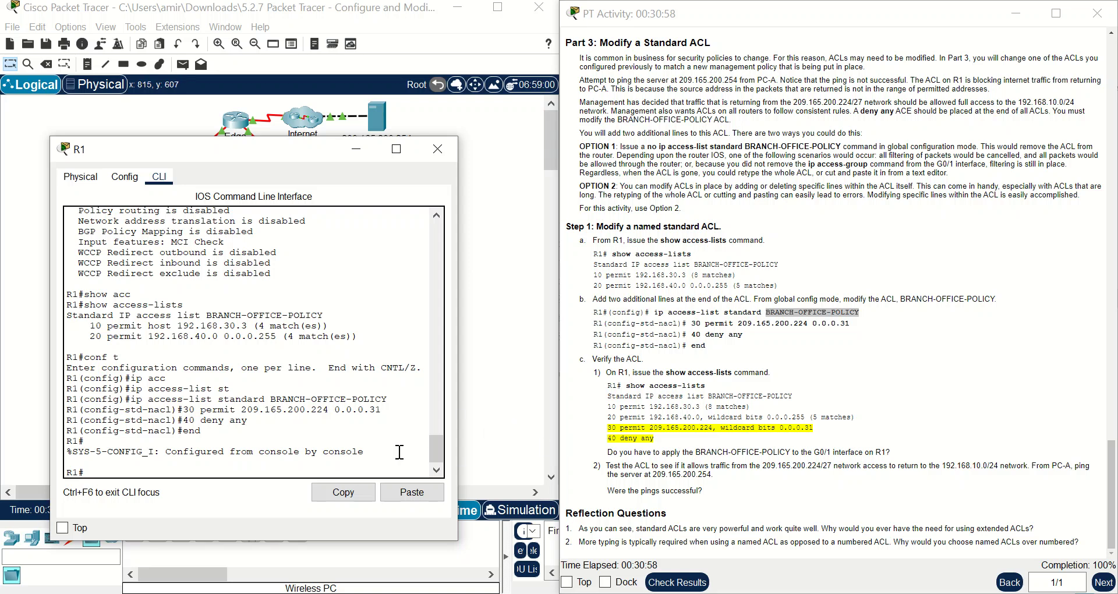
- Run "show access-lists" on R1 again and examine the modified BRANCH-OFFICE-POLICY entries
{"action": "left_click", "coordinate": [293, 466]}
{"action": "type", "text": "show acc"}
{"action": "key", "text": "Tab"}
{"action": "key", "text": "Return"}
{"action": "left_click_drag", "start_coordinate": [225, 453], "coordinate": [42, 415]}
{"action": "left_click", "coordinate": [137, 414]}
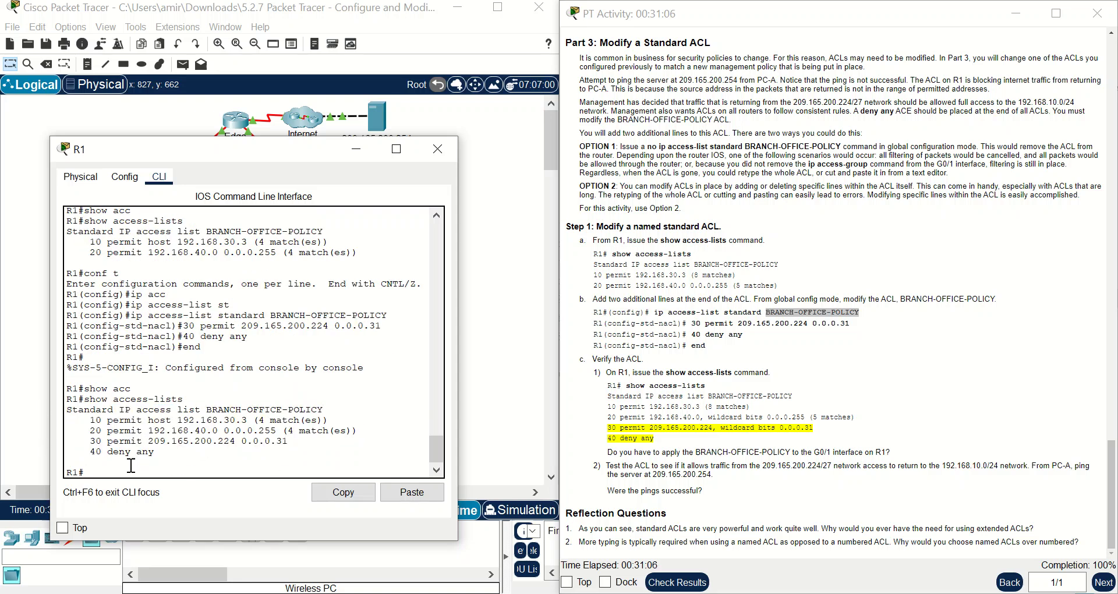
- Reopen the standard ACL BRANCH-OFFICE-POLICY from R1's global configuration mode and close the router window without editing any entry
{"action": "type", "text": "conf t"}
{"action": "key", "text": "Return"}
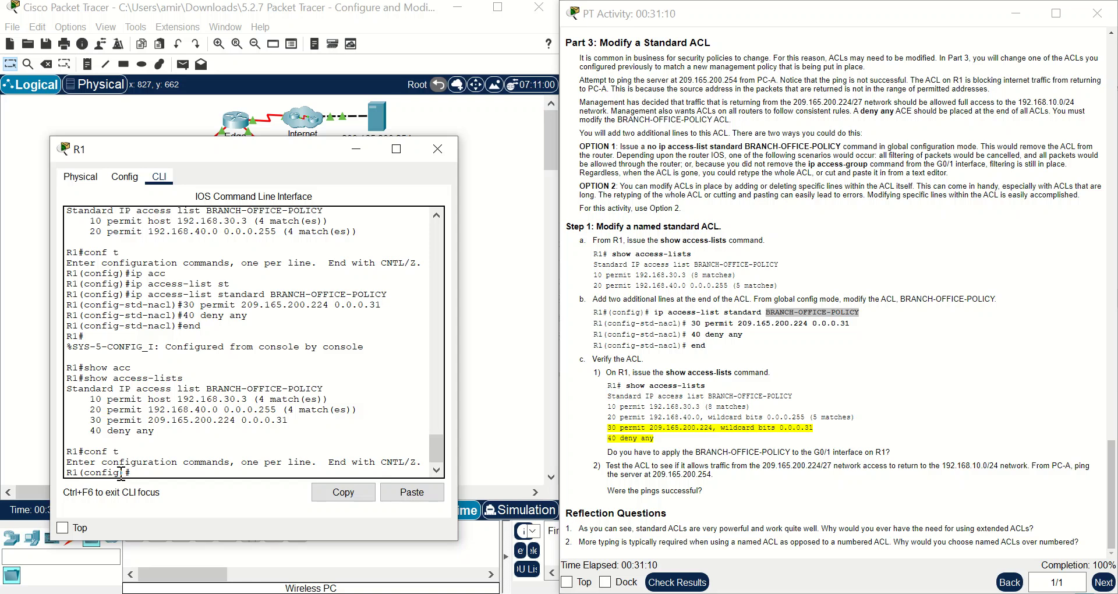
{"action": "type", "text": "end"}
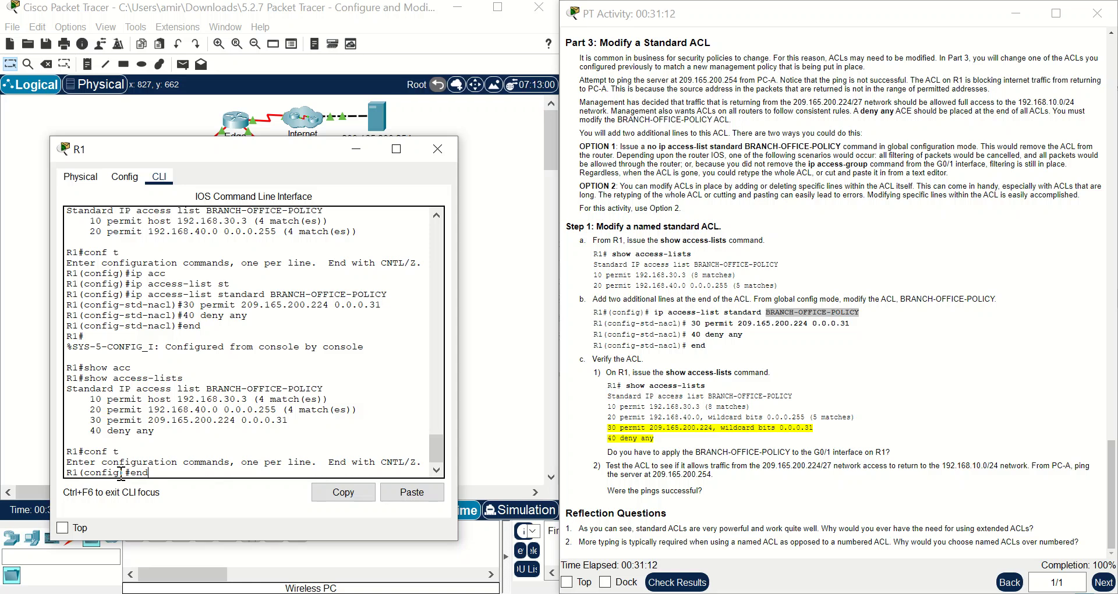
{"action": "key", "text": "Up"}
{"action": "key", "text": "Return"}
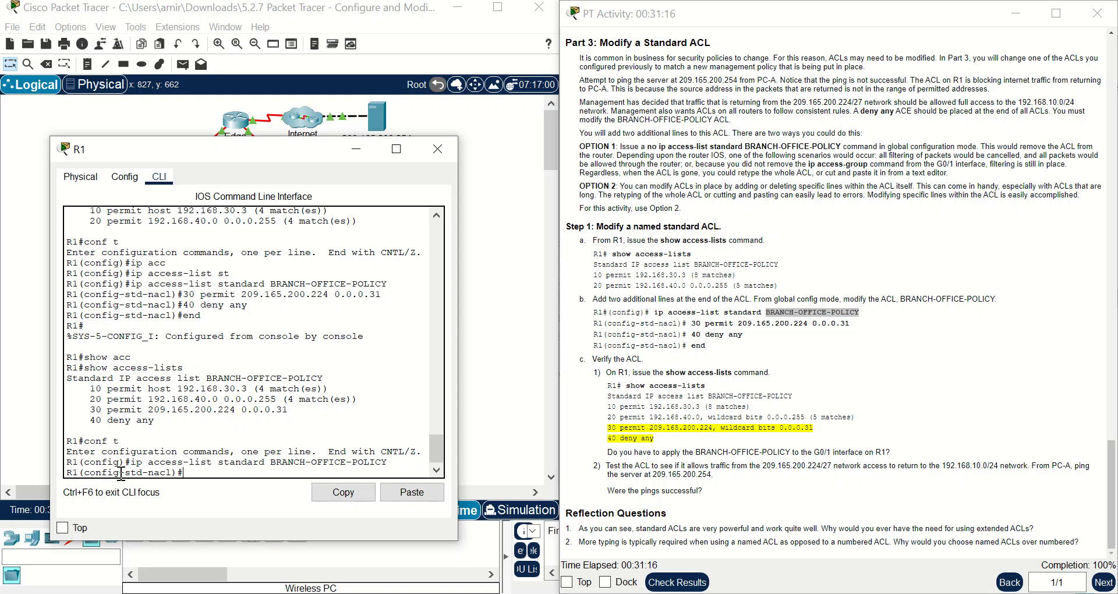
{"action": "type", "text": "n"}
{"action": "key", "text": "BackSpace"}
{"action": "left_click", "coordinate": [435, 156]}
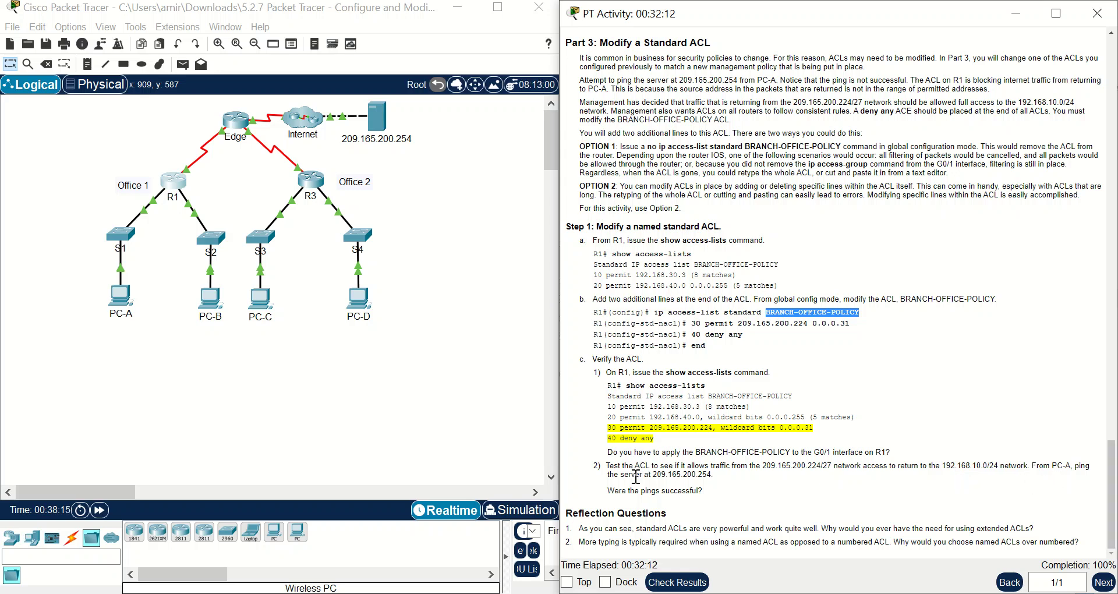
- Examine the IPv4 address in the IP configuration of the server labelled 209.165.200.254, and close its window
{"action": "left_click", "coordinate": [376, 135]}
{"action": "left_click", "coordinate": [522, 123]}
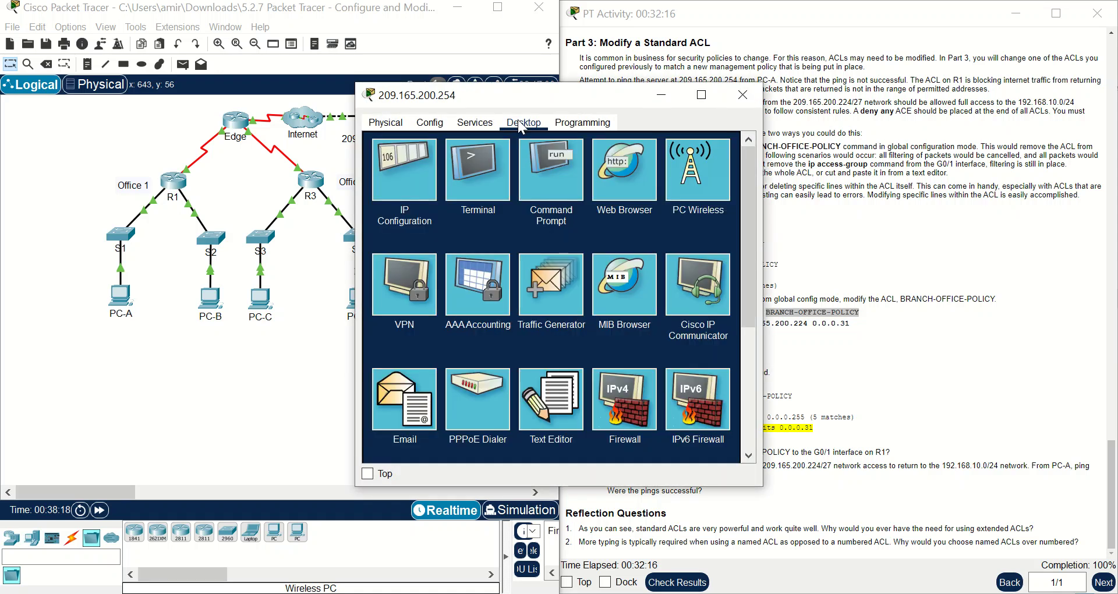
{"action": "left_click", "coordinate": [418, 169]}
{"action": "left_click_drag", "start_coordinate": [560, 196], "coordinate": [483, 198]}
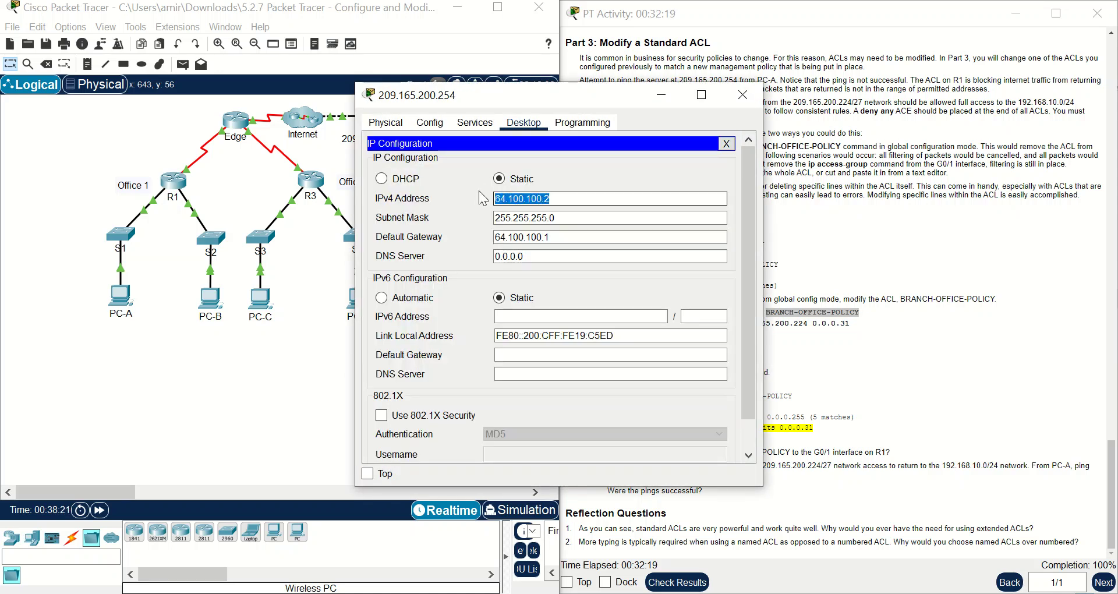
{"action": "left_click", "coordinate": [746, 96]}
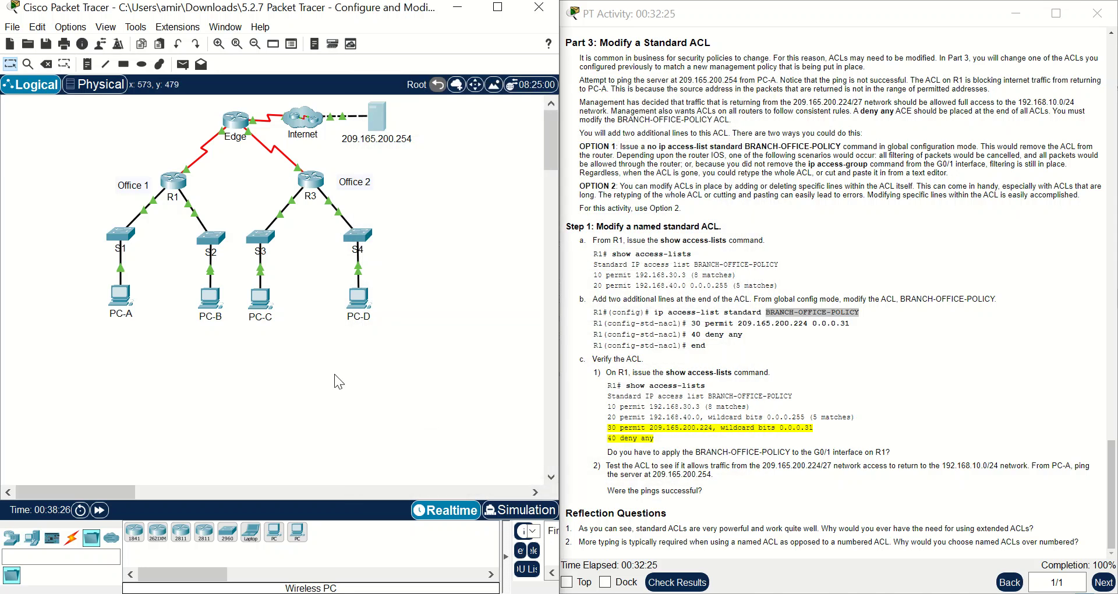
- Ping 64.100.100.2 from PC-A's command prompt, fast-forward the simulation time to finish it, and close the PC-A window
{"action": "left_click", "coordinate": [119, 297]}
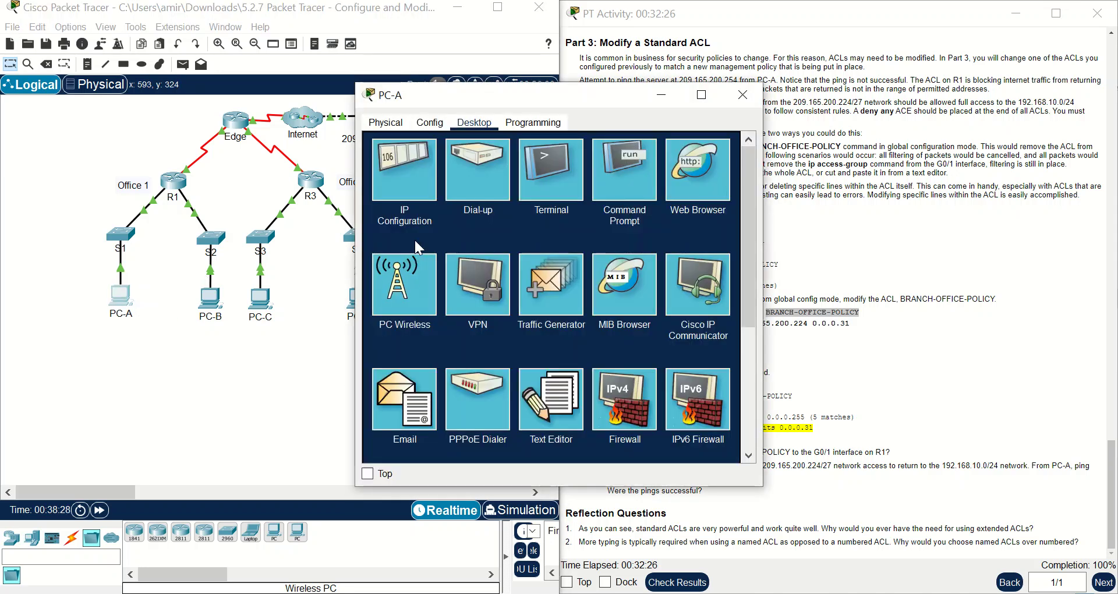
{"action": "left_click", "coordinate": [413, 190]}
{"action": "left_click", "coordinate": [726, 144]}
{"action": "left_click", "coordinate": [628, 187]}
{"action": "scroll", "coordinate": [478, 318], "scroll_direction": "down", "scroll_amount": 7}
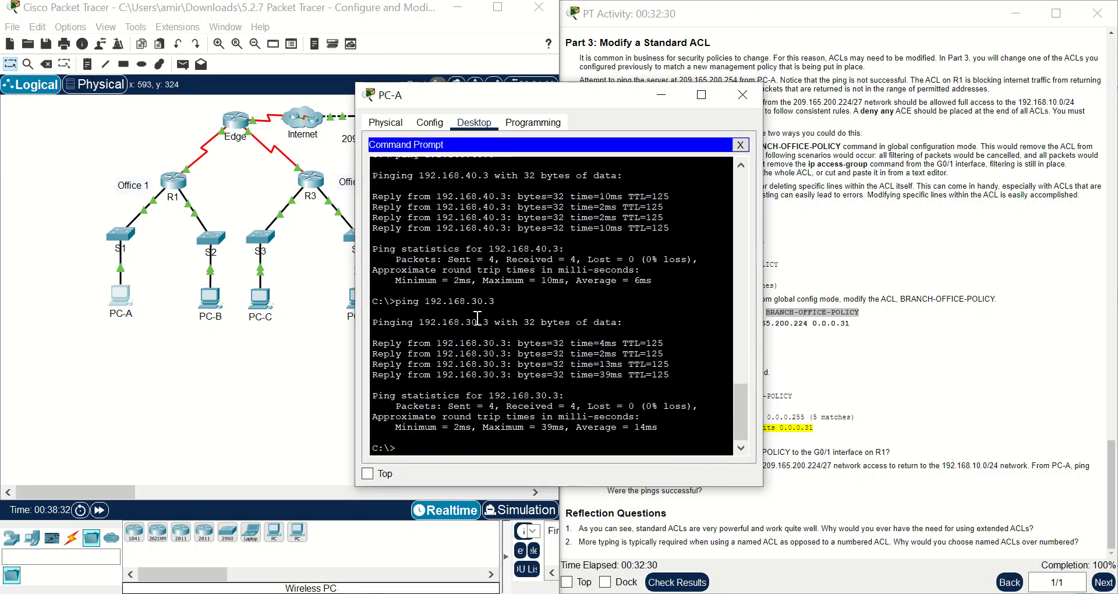
{"action": "type", "text": "ping 64.100.100.2"}
{"action": "key", "text": "Return"}
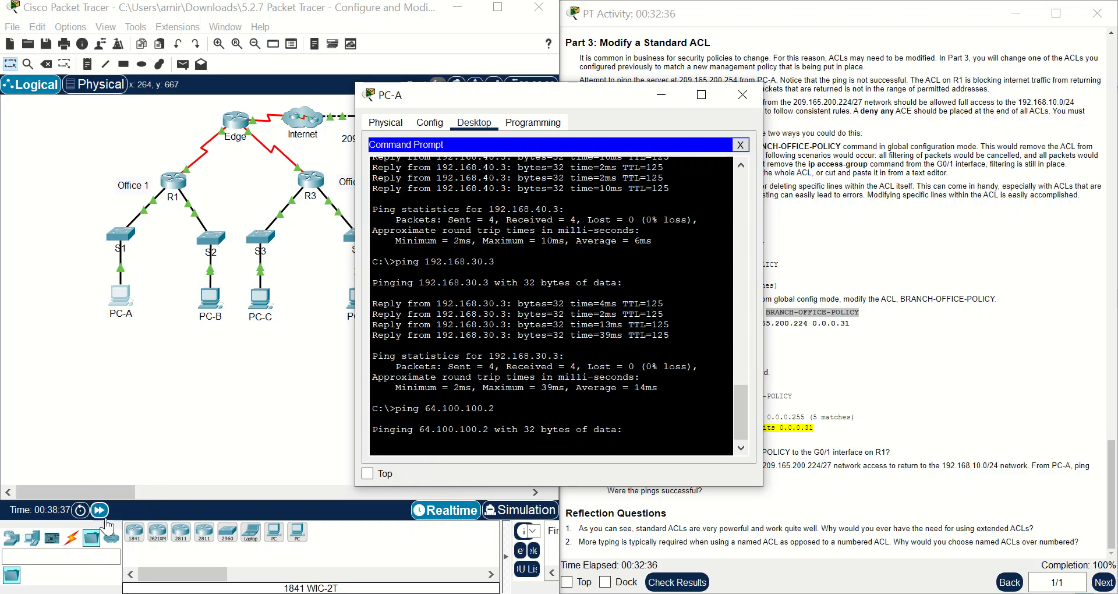
{"action": "left_click", "coordinate": [100, 511]}
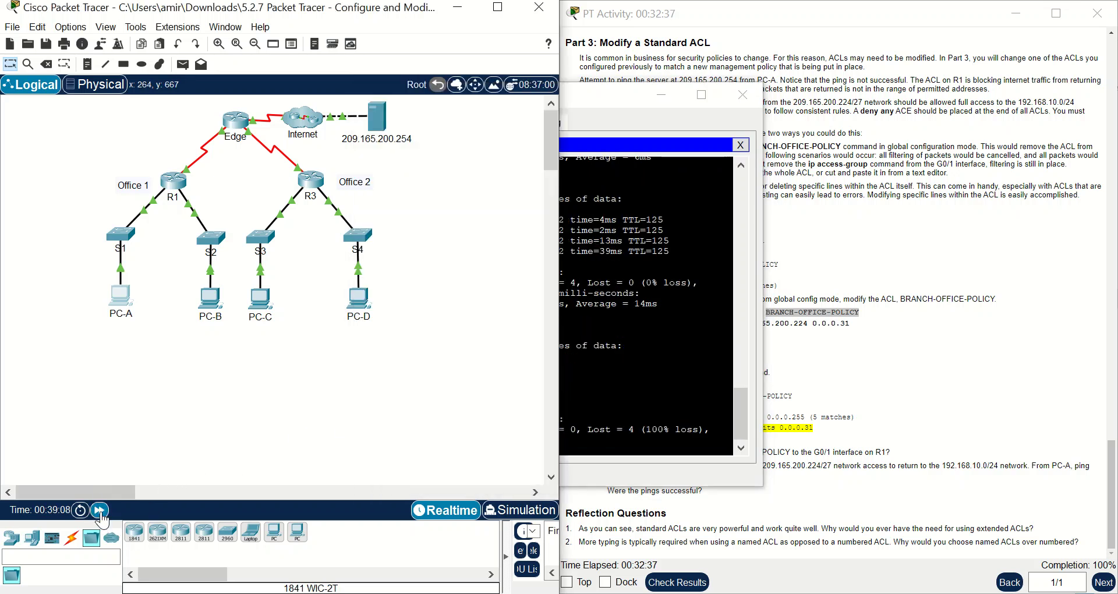
{"action": "left_click", "coordinate": [611, 412]}
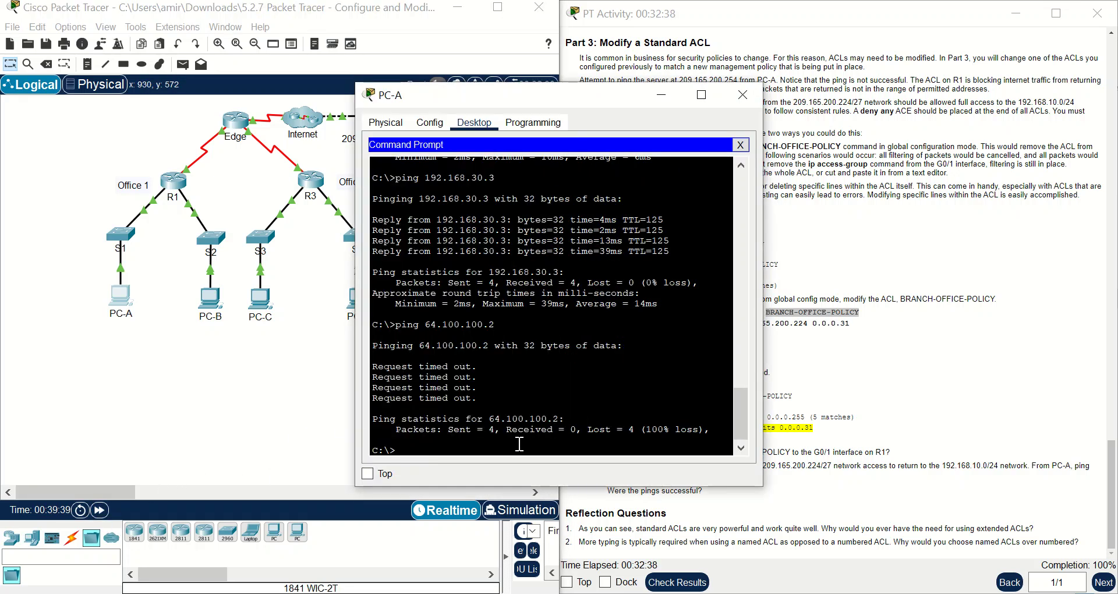
{"action": "left_click", "coordinate": [742, 95]}
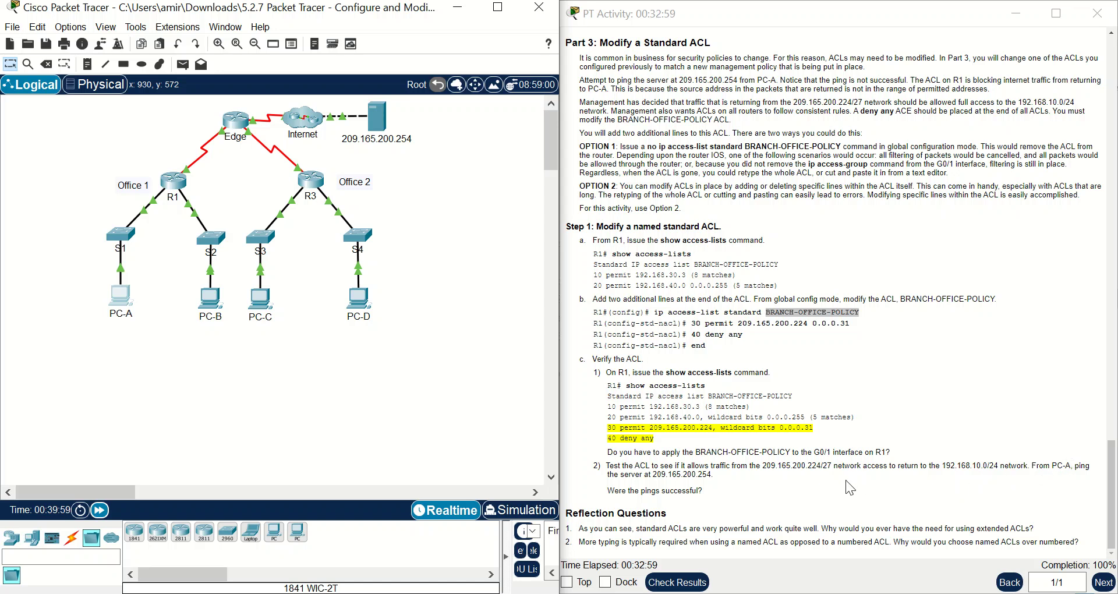
- Copy the server address 209.165.200.254 from the activity instructions, ping it from PC-A's command prompt, and close the PC-A window
{"action": "left_click_drag", "start_coordinate": [653, 475], "coordinate": [711, 474]}
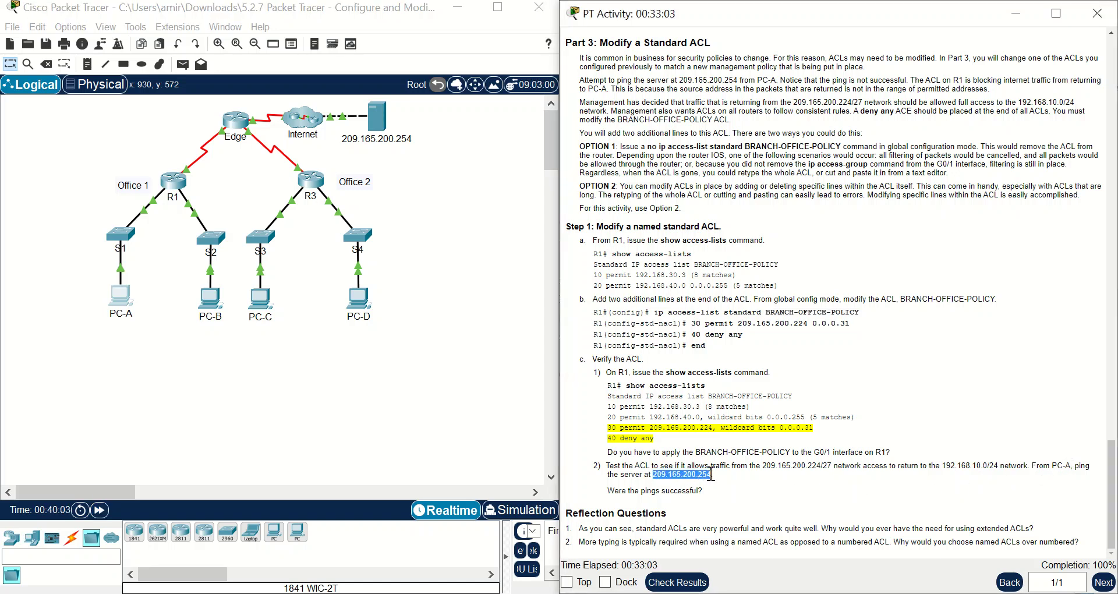
{"action": "right_click", "coordinate": [711, 475]}
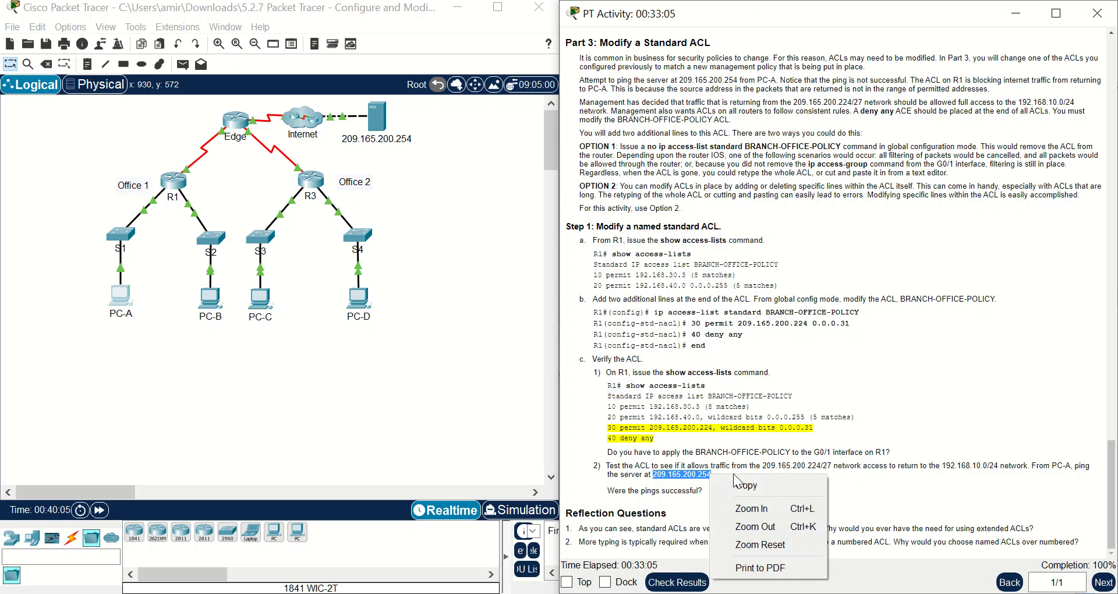
{"action": "left_click", "coordinate": [741, 486]}
{"action": "left_click", "coordinate": [120, 293]}
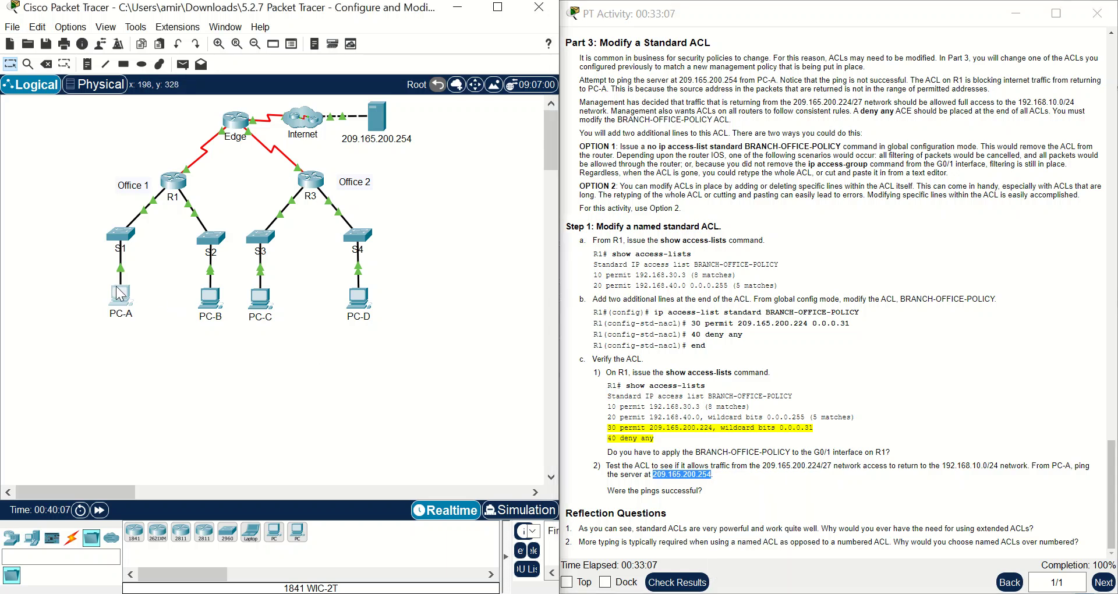
{"action": "left_click", "coordinate": [600, 193]}
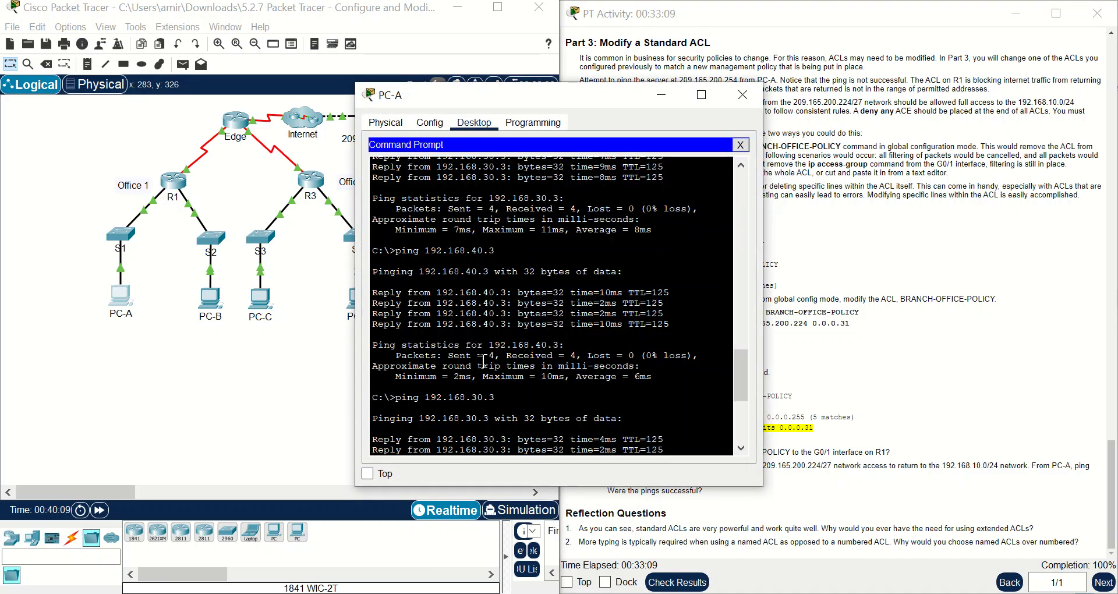
{"action": "key", "text": "Return"}
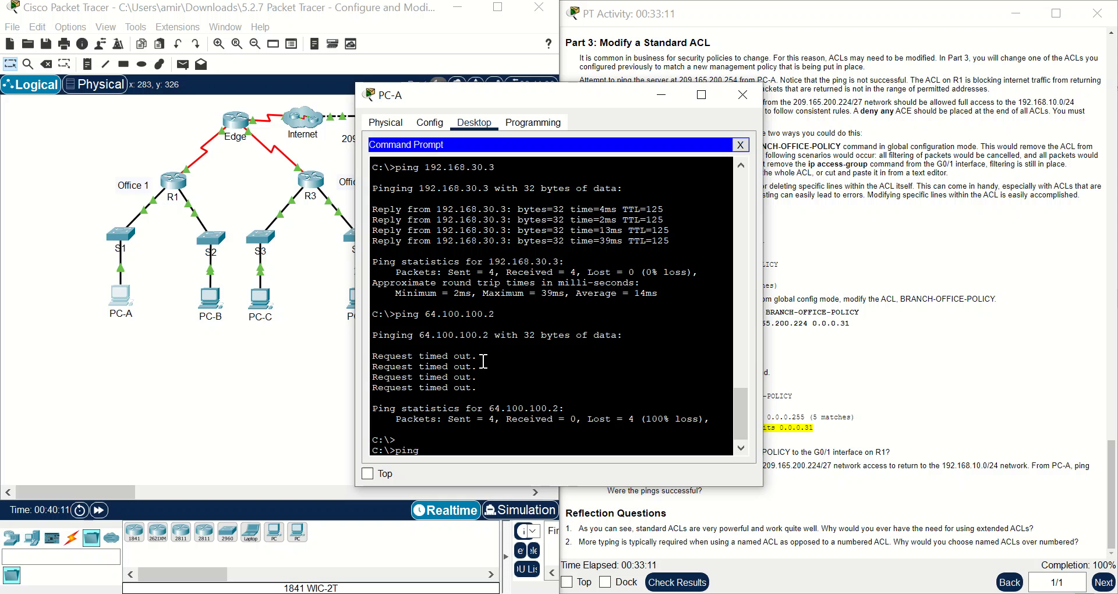
{"action": "right_click", "coordinate": [476, 419]}
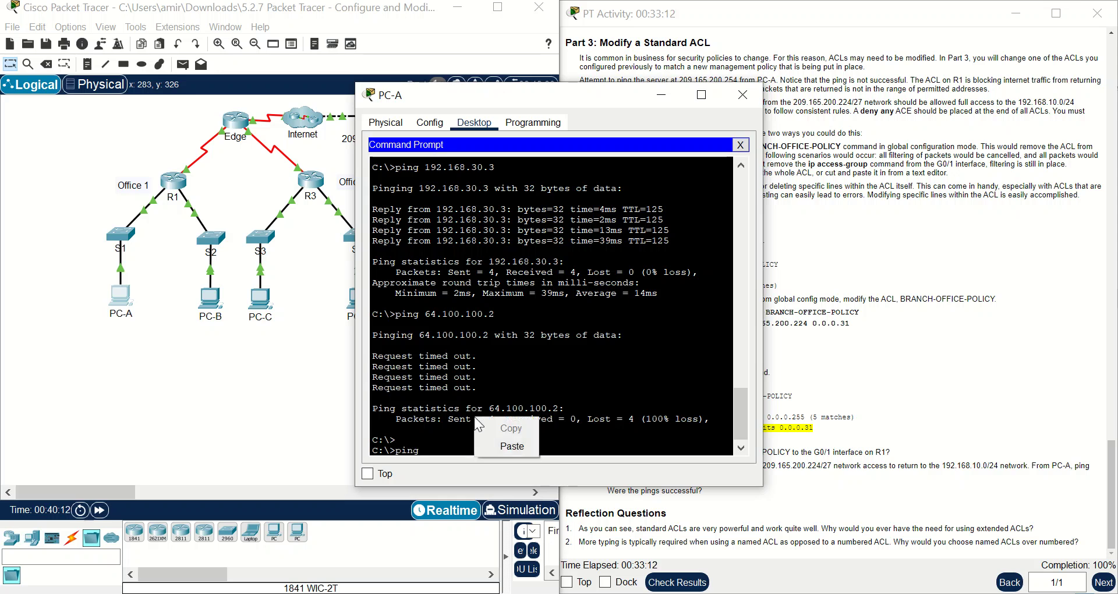
{"action": "type", "text": "ping"}
{"action": "left_click", "coordinate": [492, 446]}
{"action": "key", "text": "Return"}
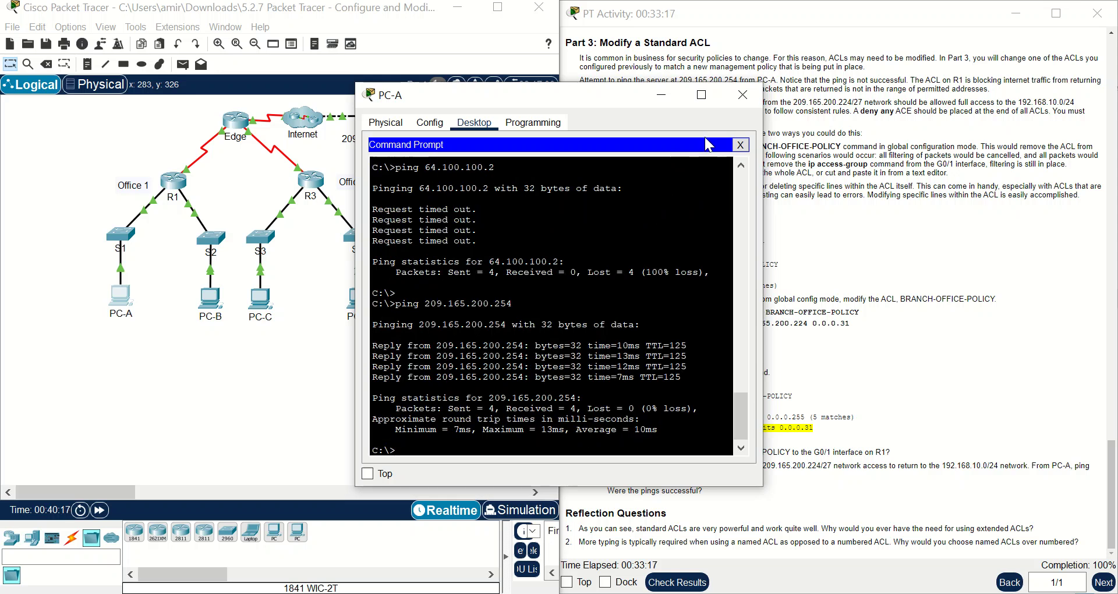
{"action": "left_click", "coordinate": [742, 95]}
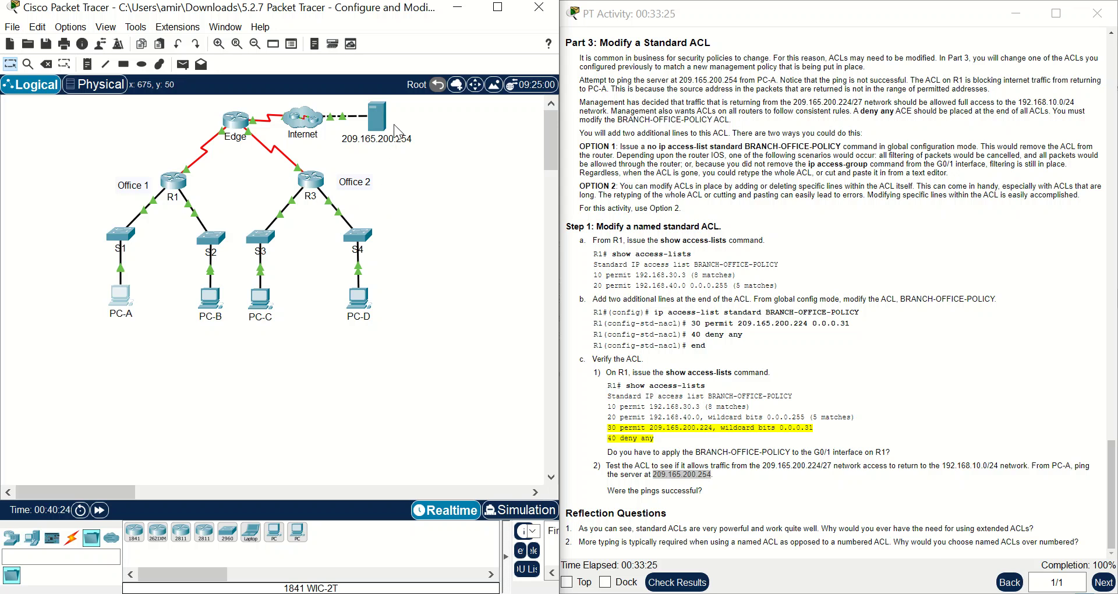
- Recheck the Internet server's static IP settings against the pinged address and close its window
{"action": "left_click", "coordinate": [377, 117]}
{"action": "left_click", "coordinate": [401, 233]}
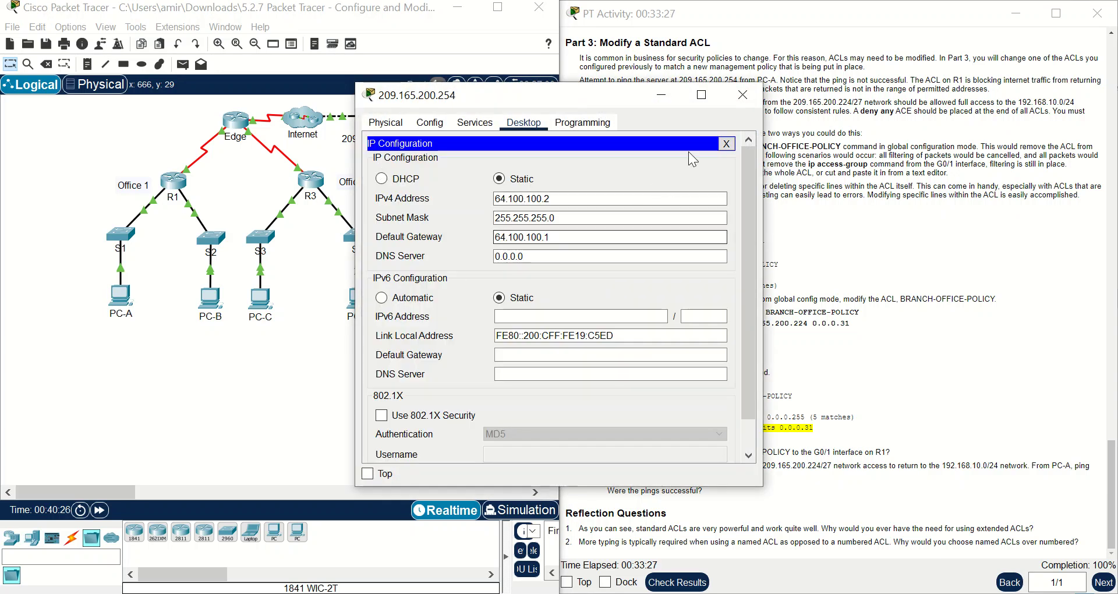
{"action": "left_click", "coordinate": [743, 94]}
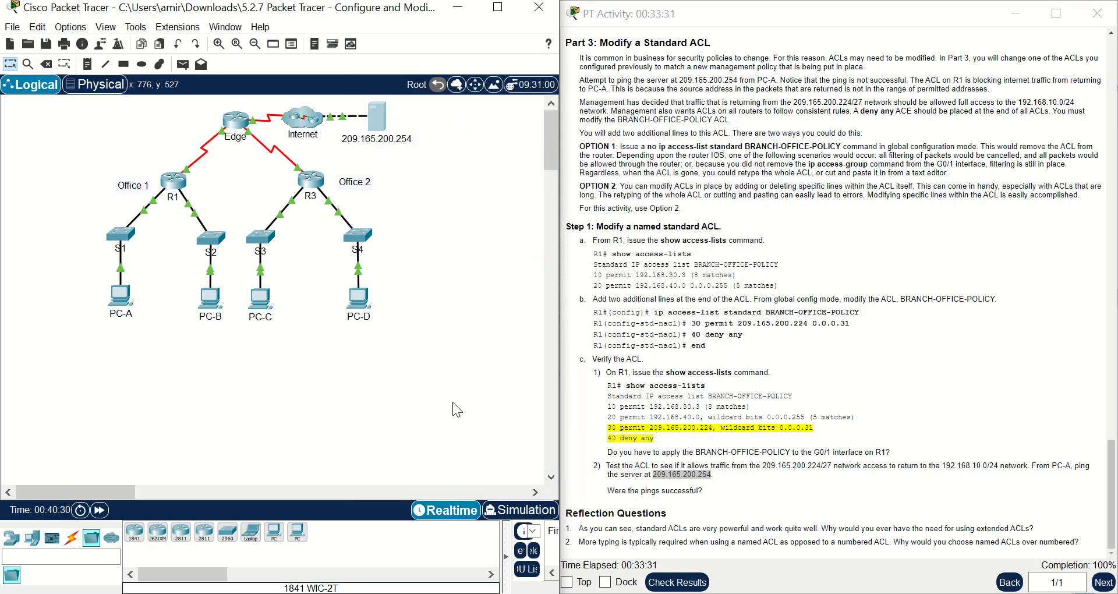
{"action": "left_click_drag", "start_coordinate": [543, 266], "coordinate": [667, 459]}
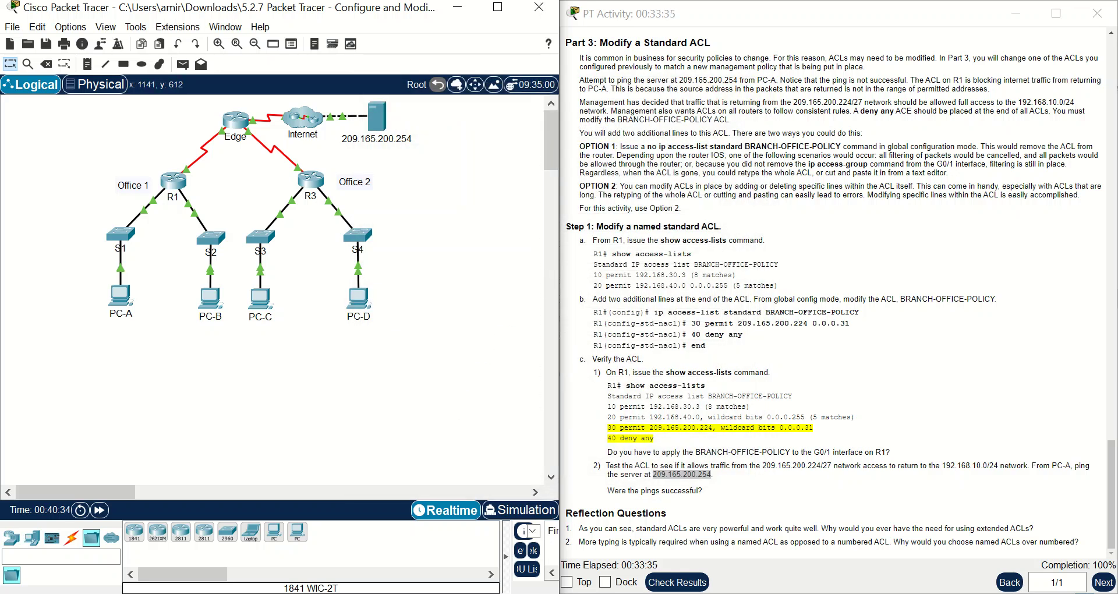